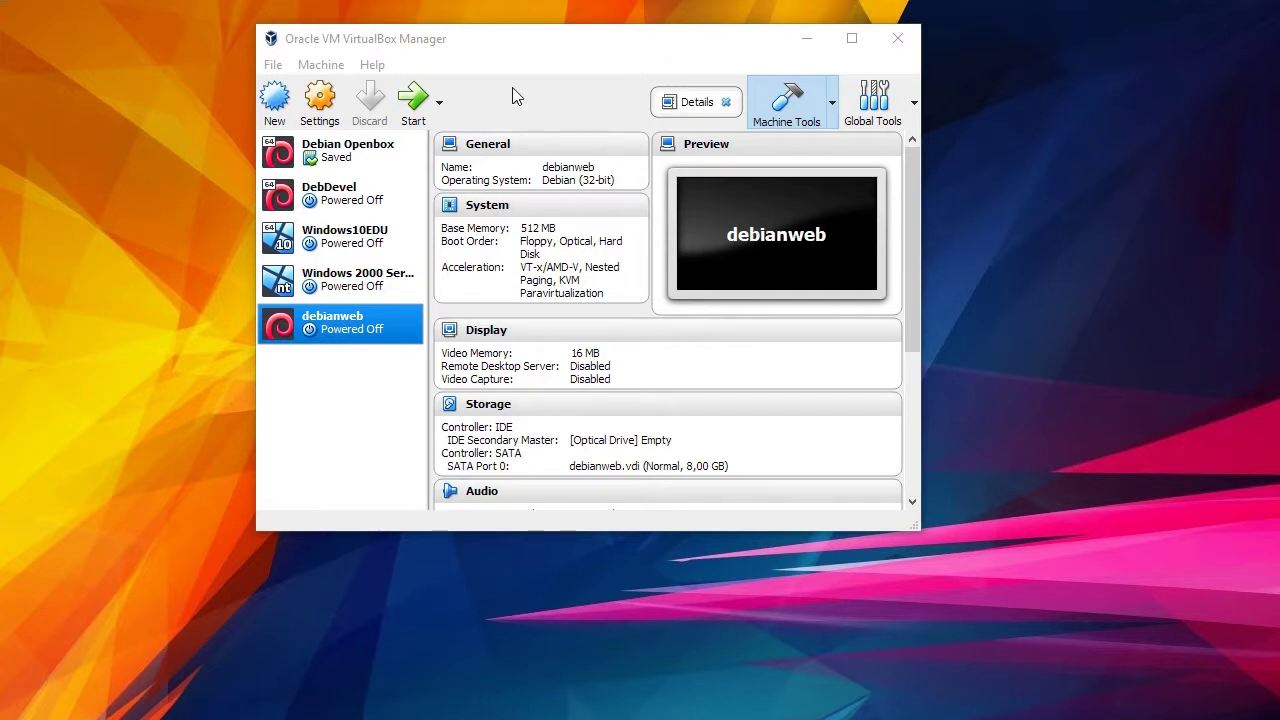
Open the Host Network Manager from the File menu, showing the 192.168.56.1/24 adapter.
left_click(274, 66)
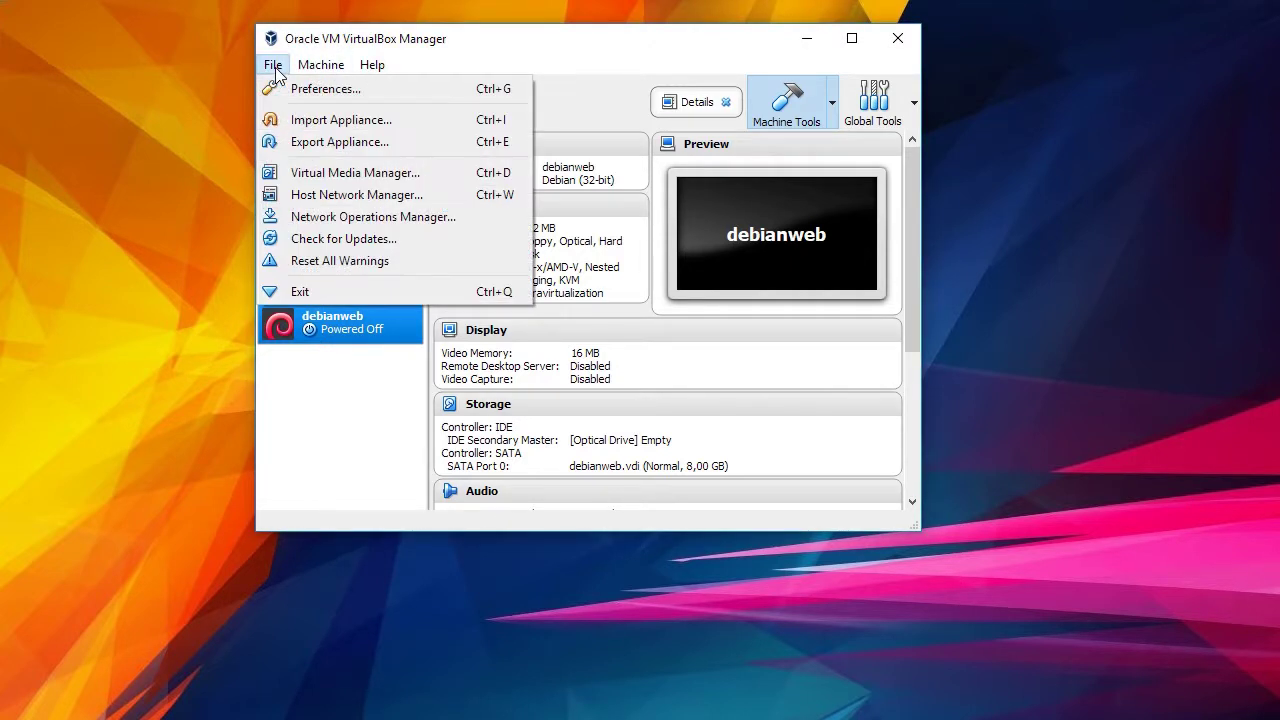
left_click(398, 205)
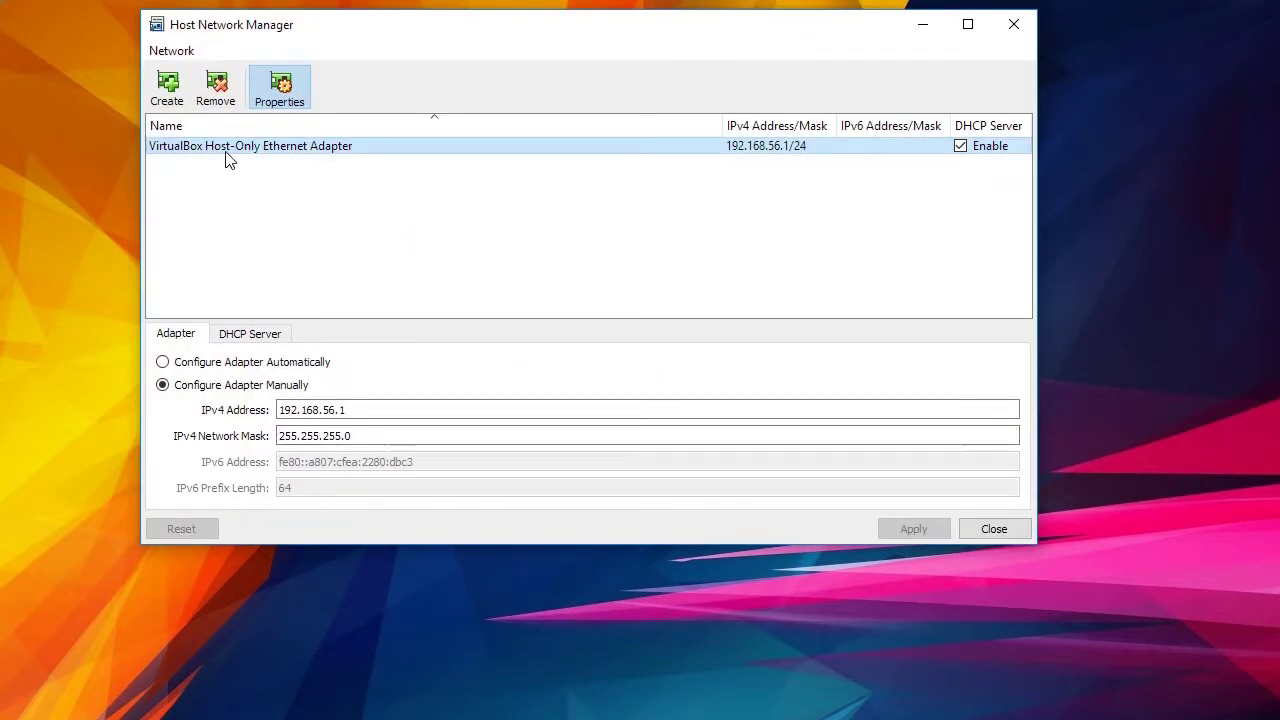
mouse_move(226, 158)
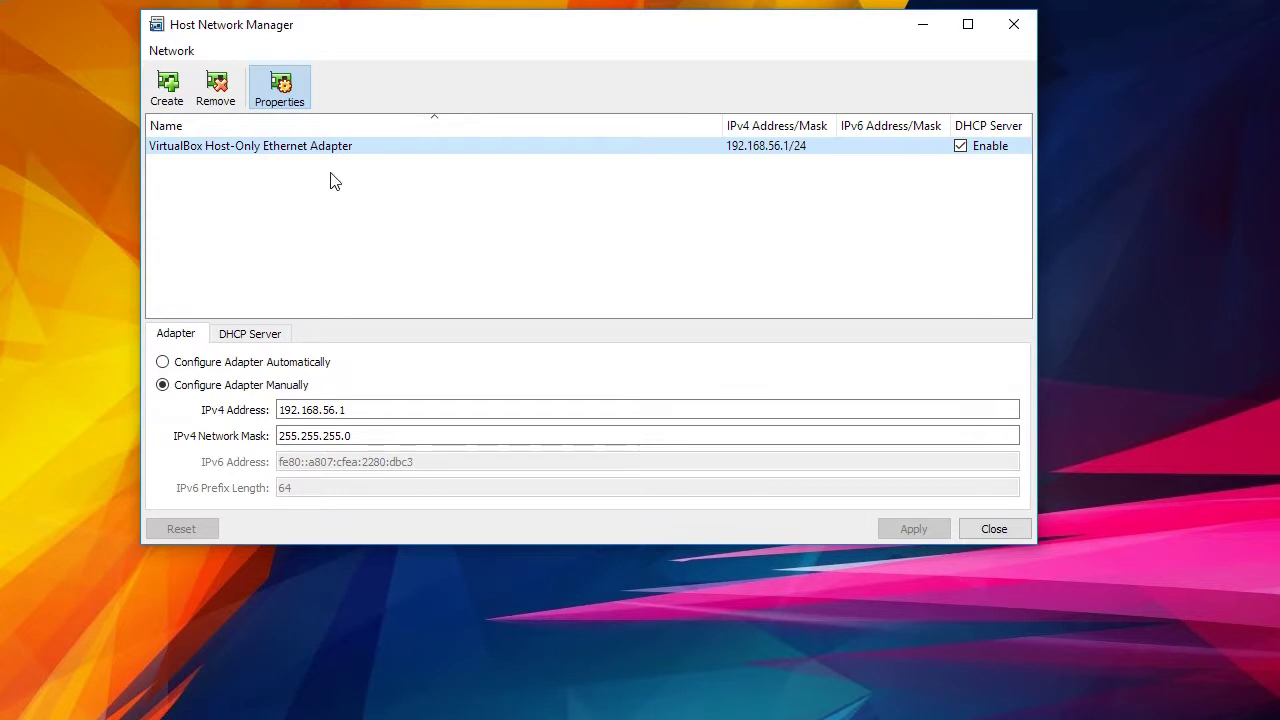
Create a new host-only adapter with IPv4 address 192.168.33.1/24 and DHCP off.
left_click(172, 92)
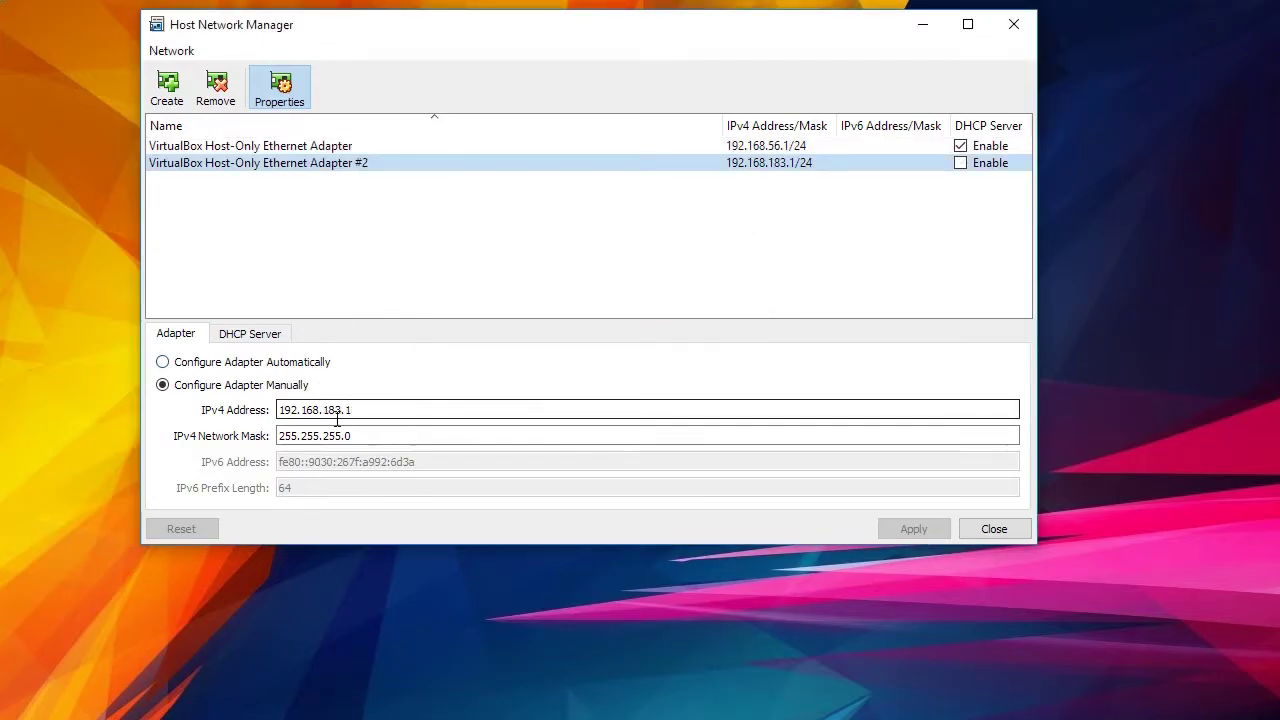
left_click_drag(325, 409, 406, 409)
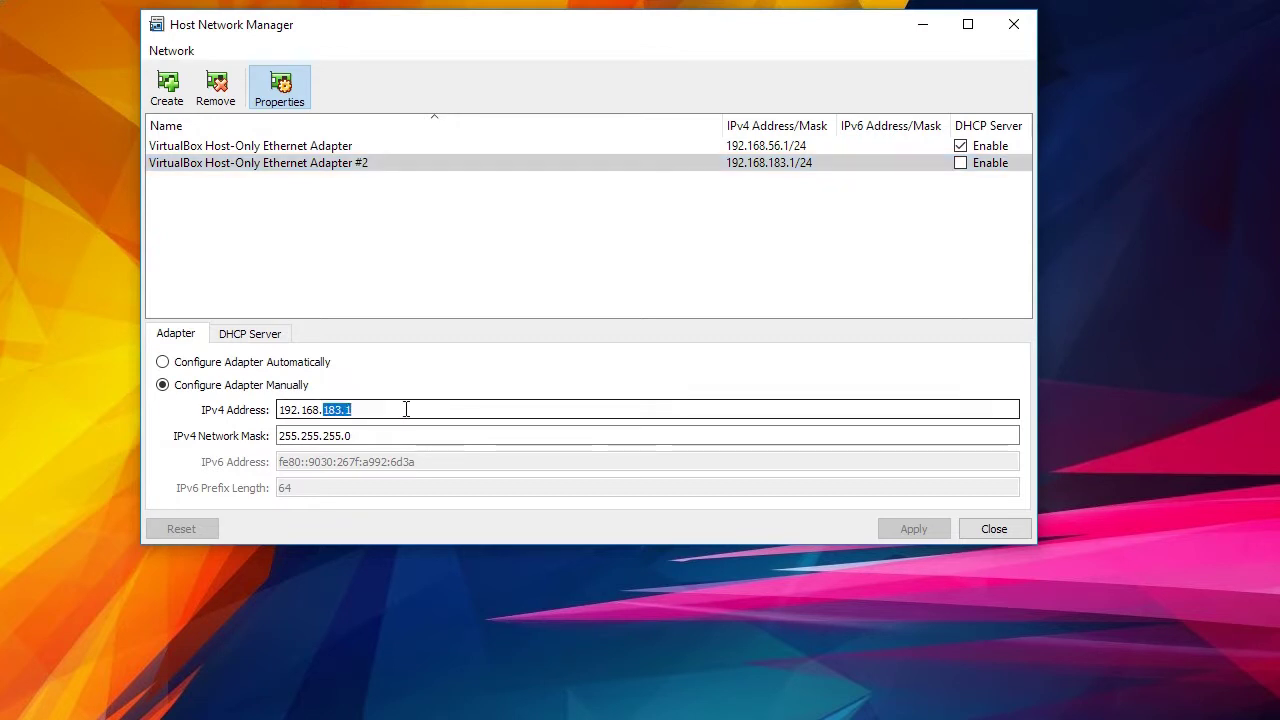
type("33.1")
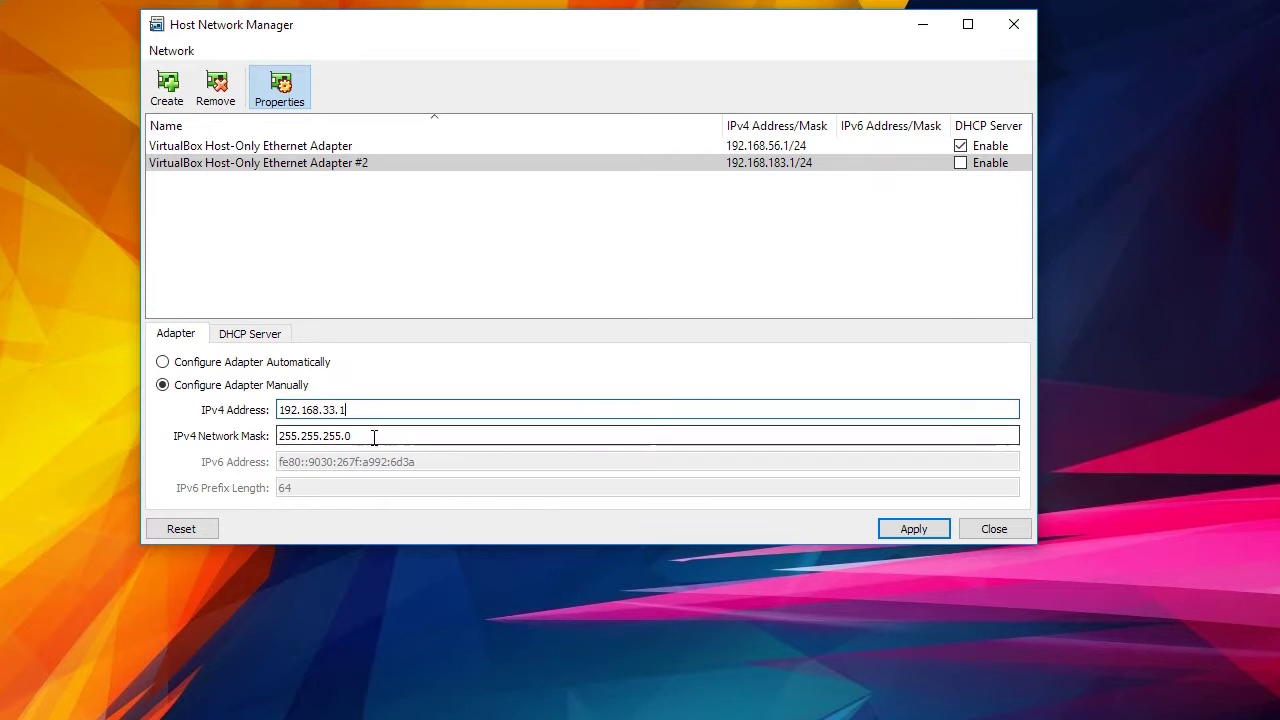
left_click(385, 436)
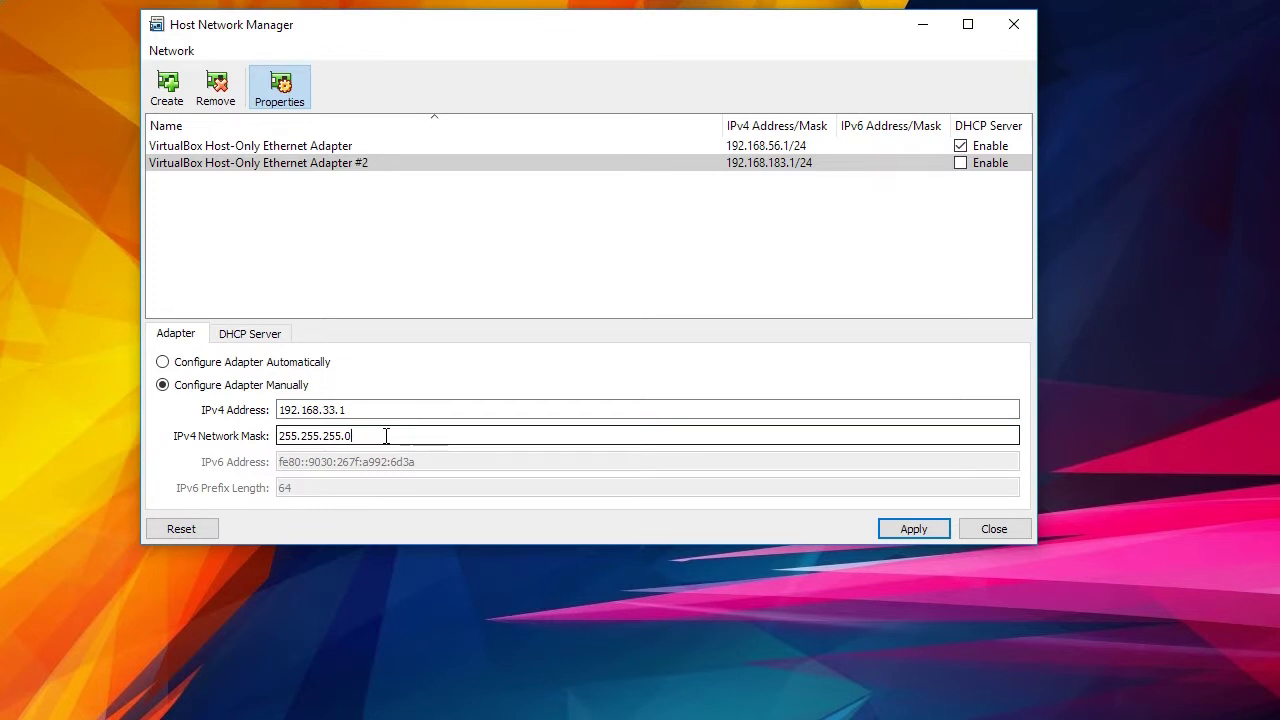
left_click(272, 336)
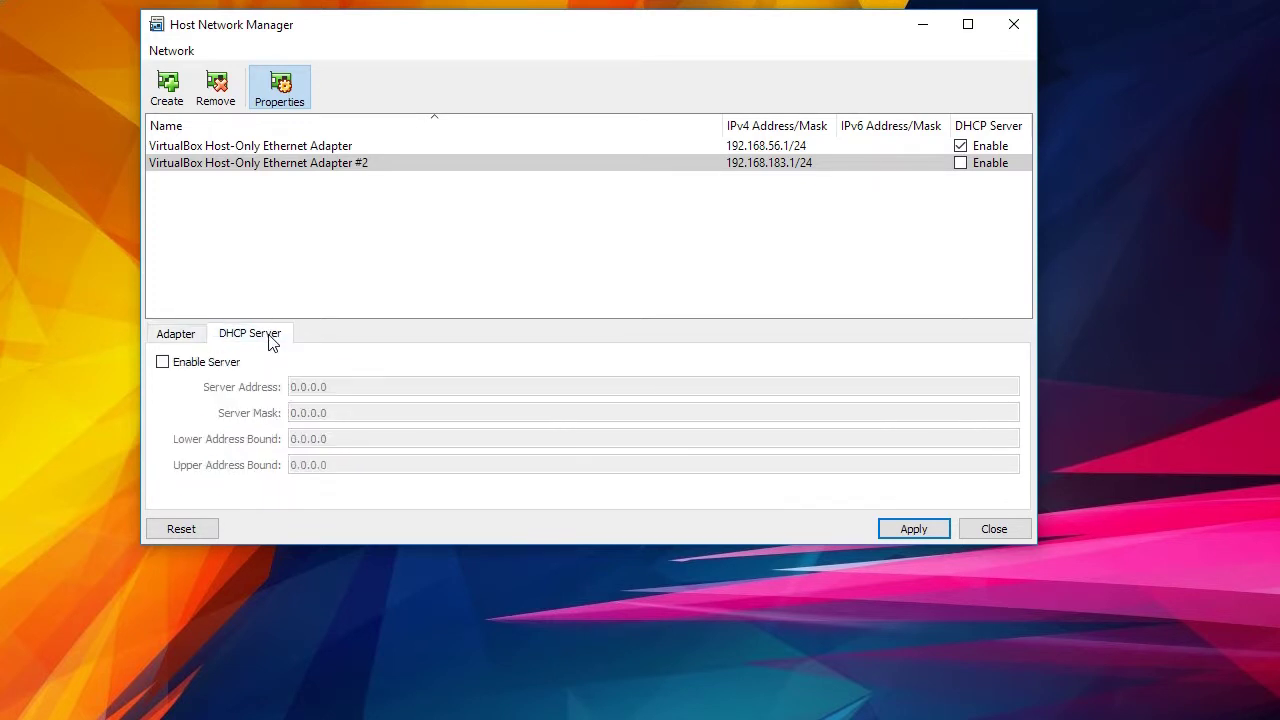
left_click(182, 335)
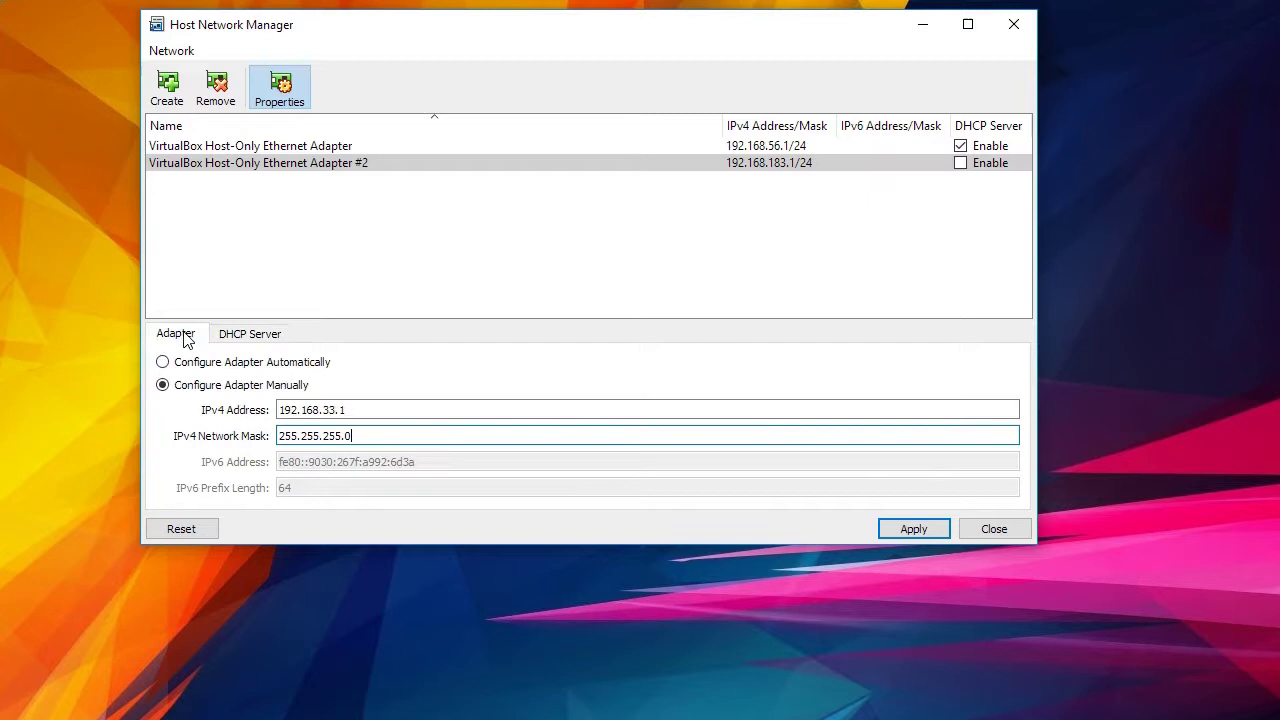
left_click(398, 437)
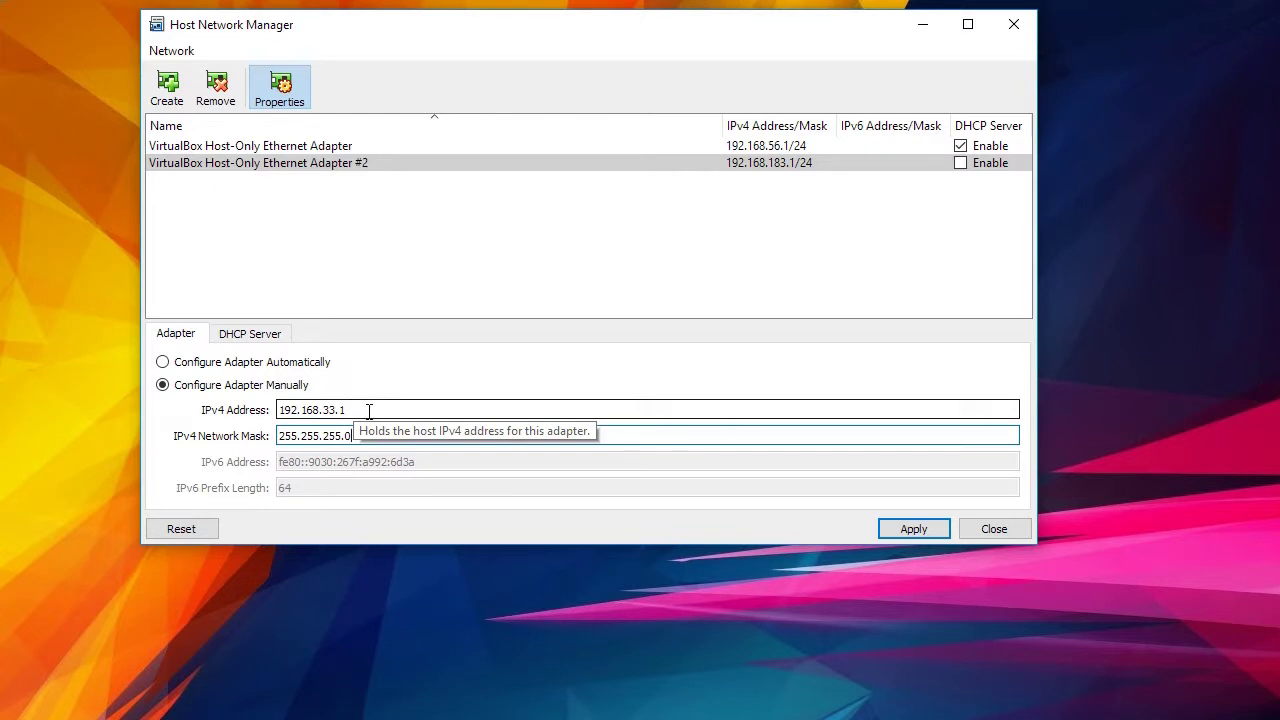
left_click_drag(370, 411, 323, 411)
left_click(408, 409)
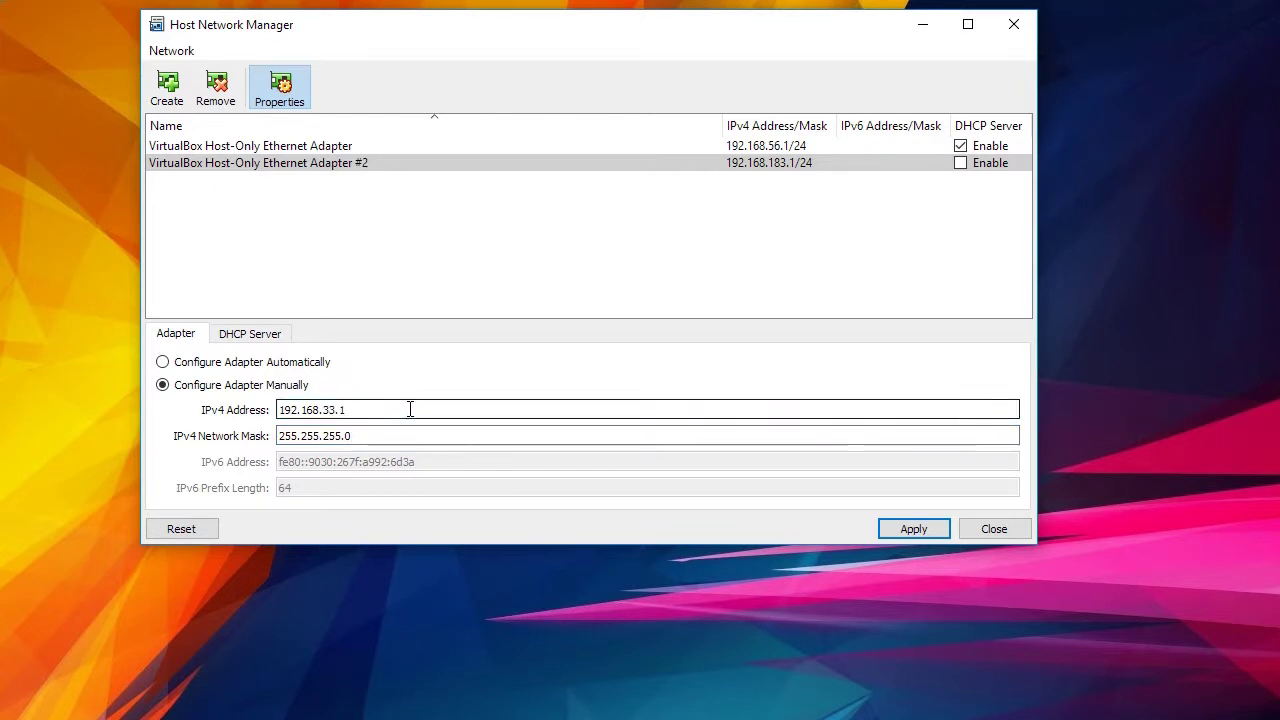
Apply the 192.168.33.1 adapter settings and close the Host Network Manager.
left_click(914, 530)
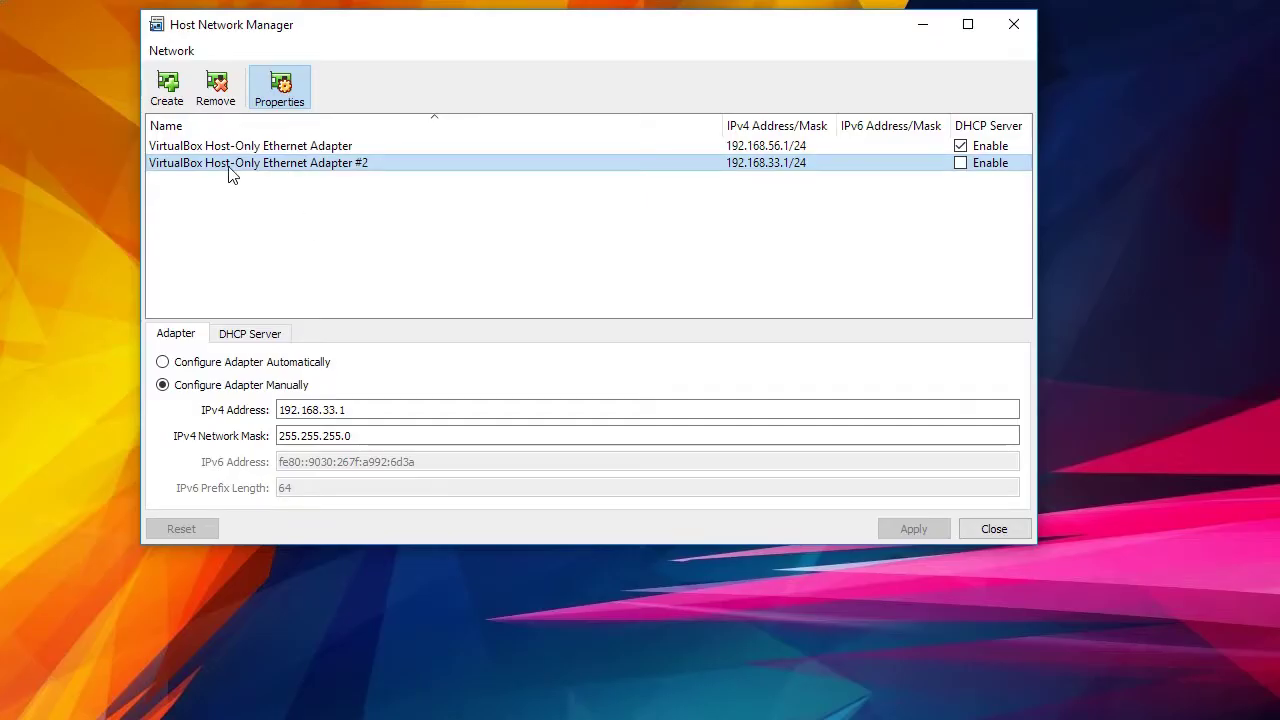
mouse_move(229, 173)
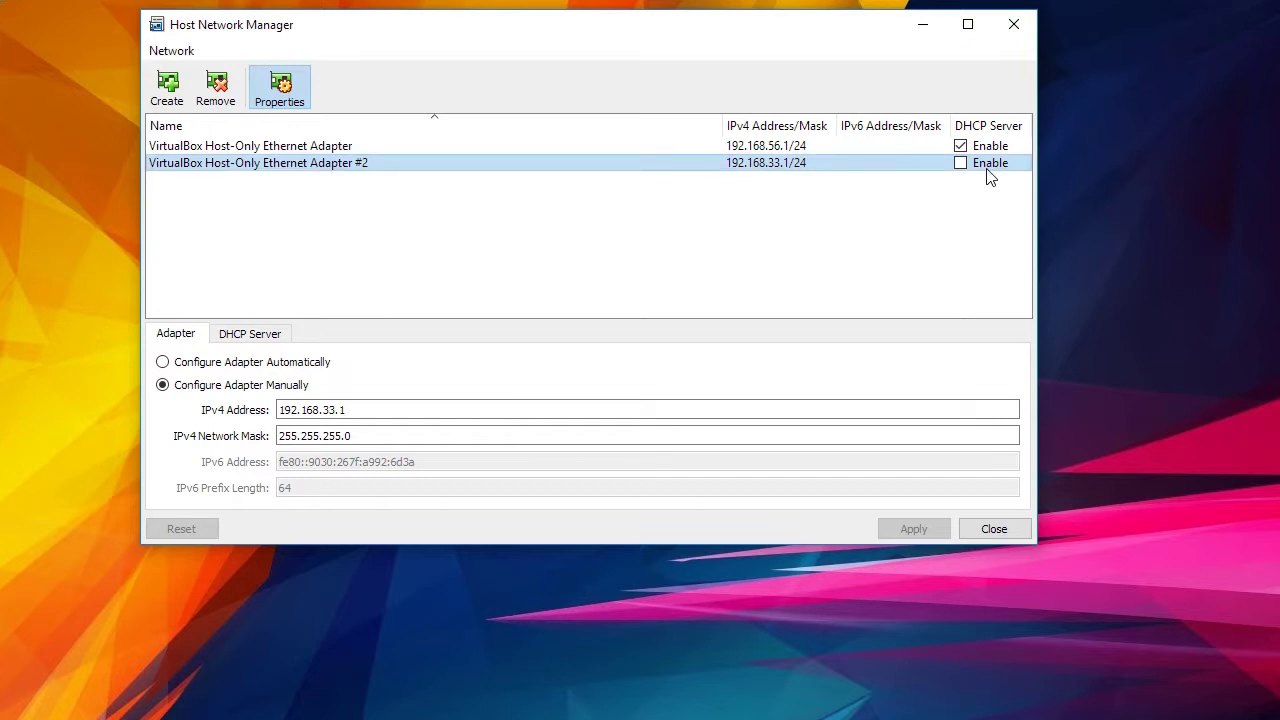
left_click(994, 529)
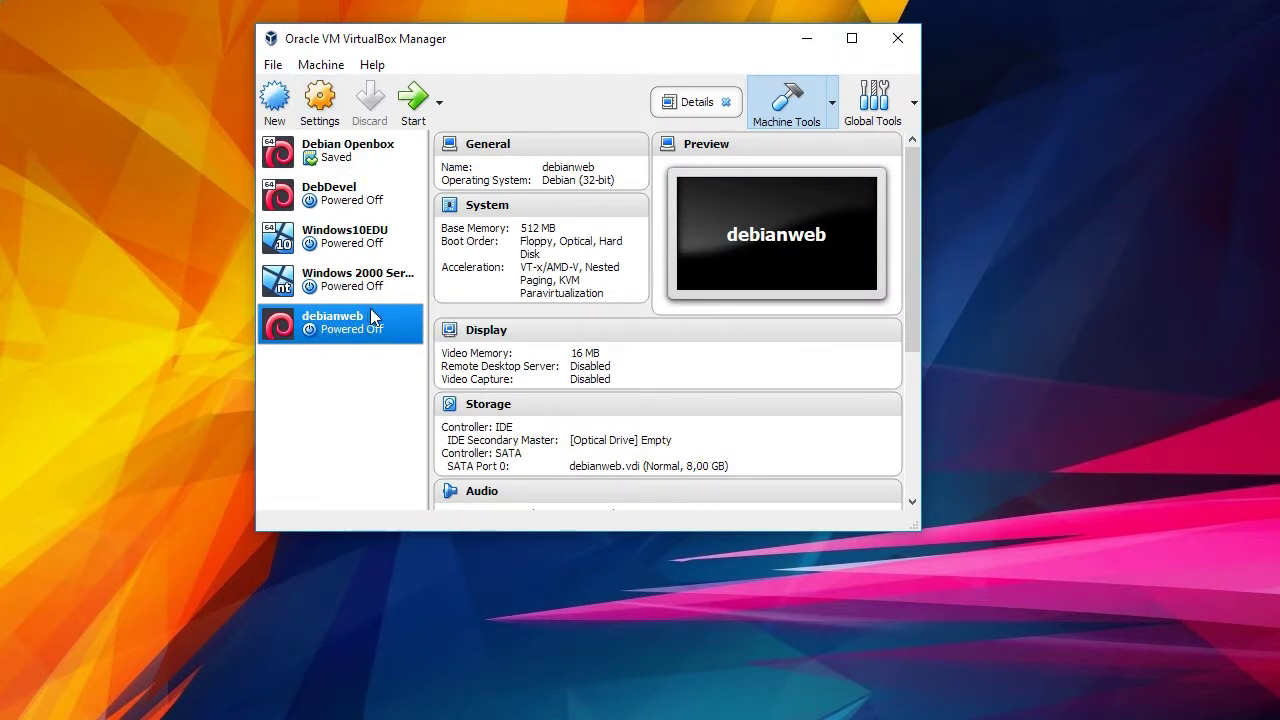
Enable debianweb's Adapter 2 as Host-only Adapter on VirtualBox Host-Only Ethernet Adapter #2.
left_click(322, 97)
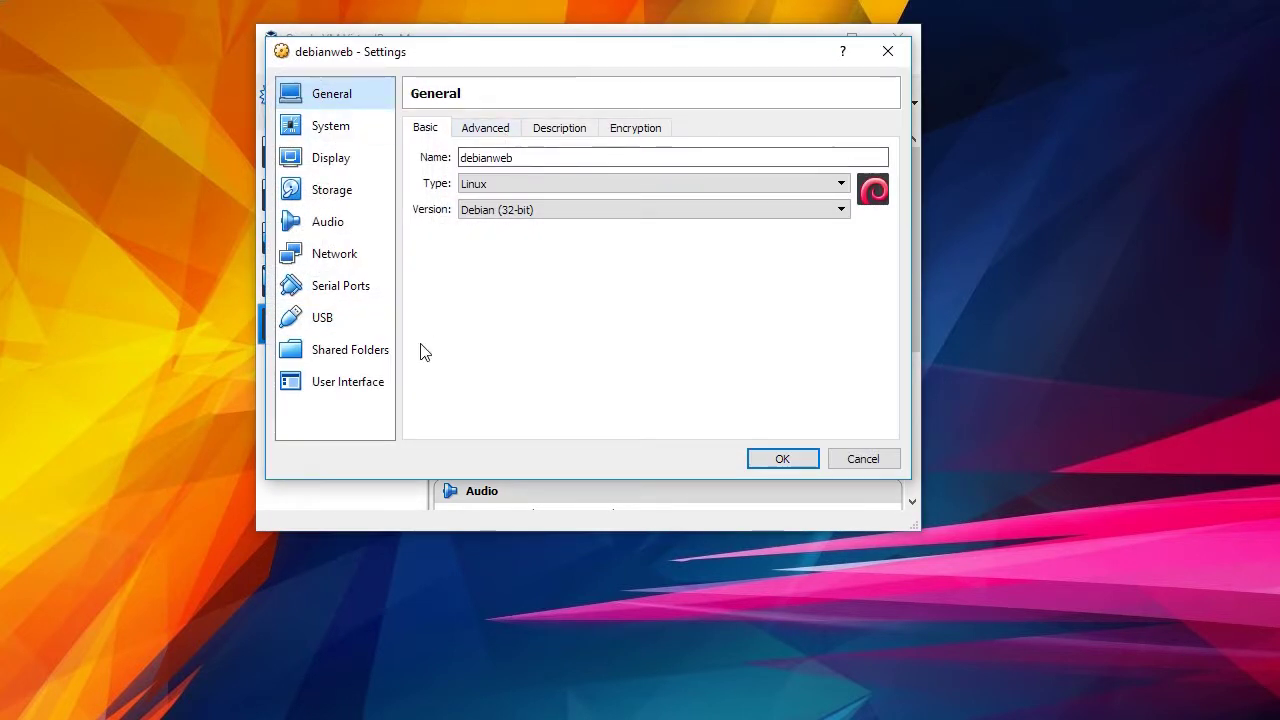
left_click(357, 254)
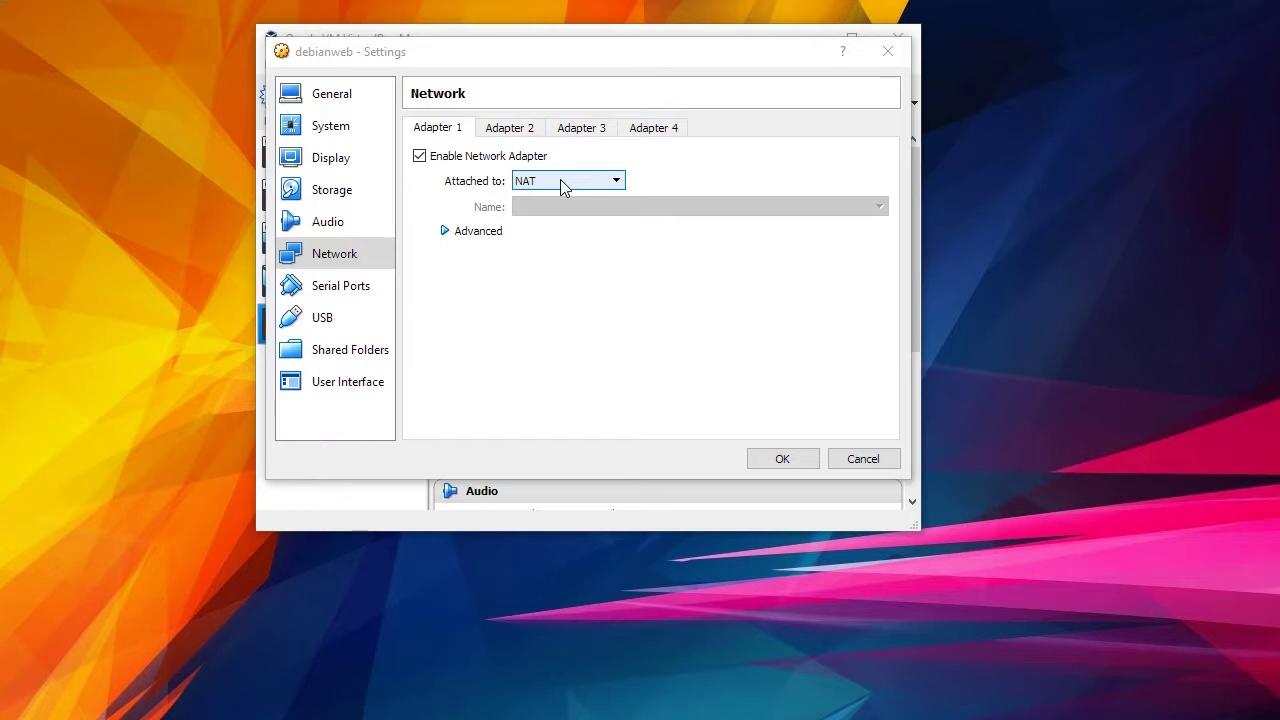
left_click(510, 130)
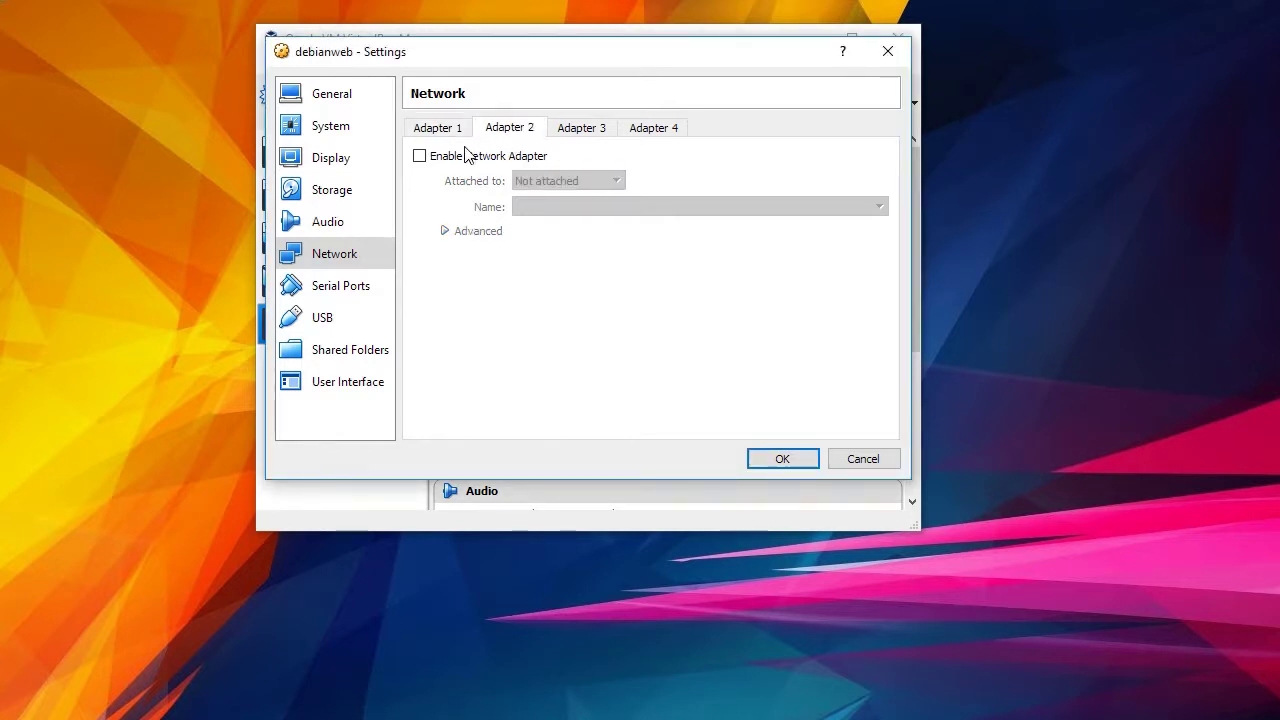
left_click(422, 158)
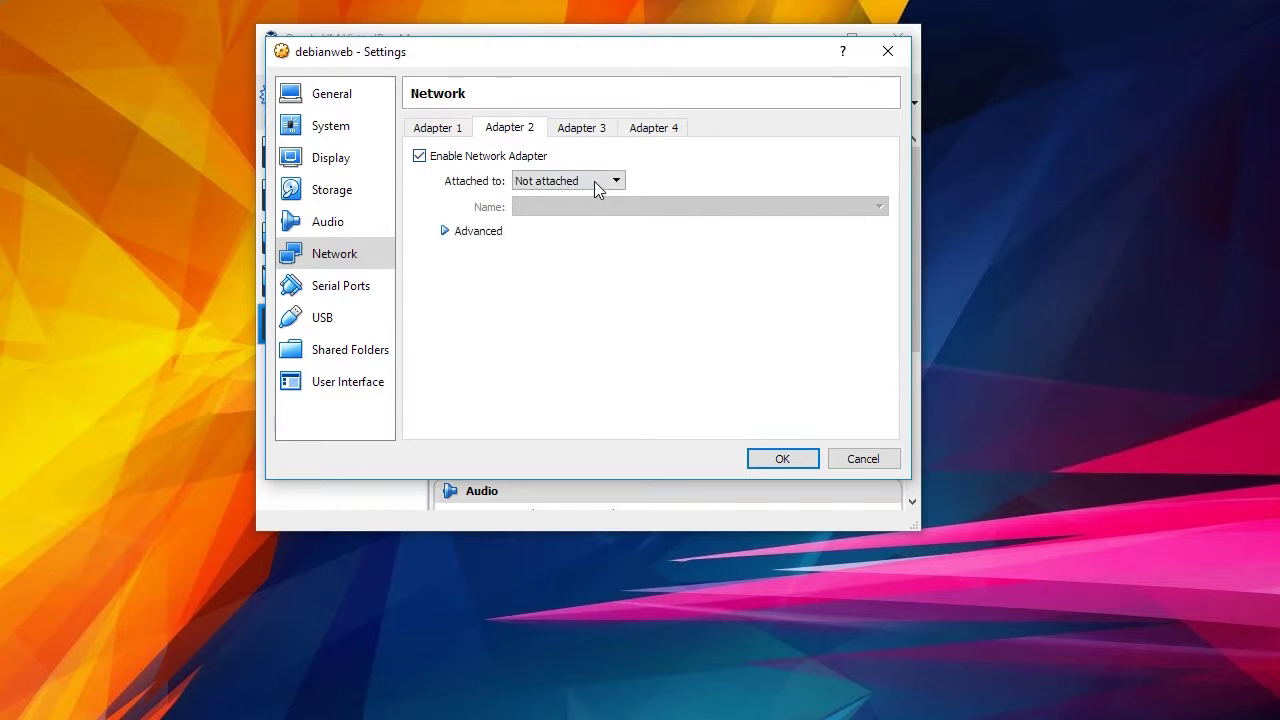
left_click(594, 181)
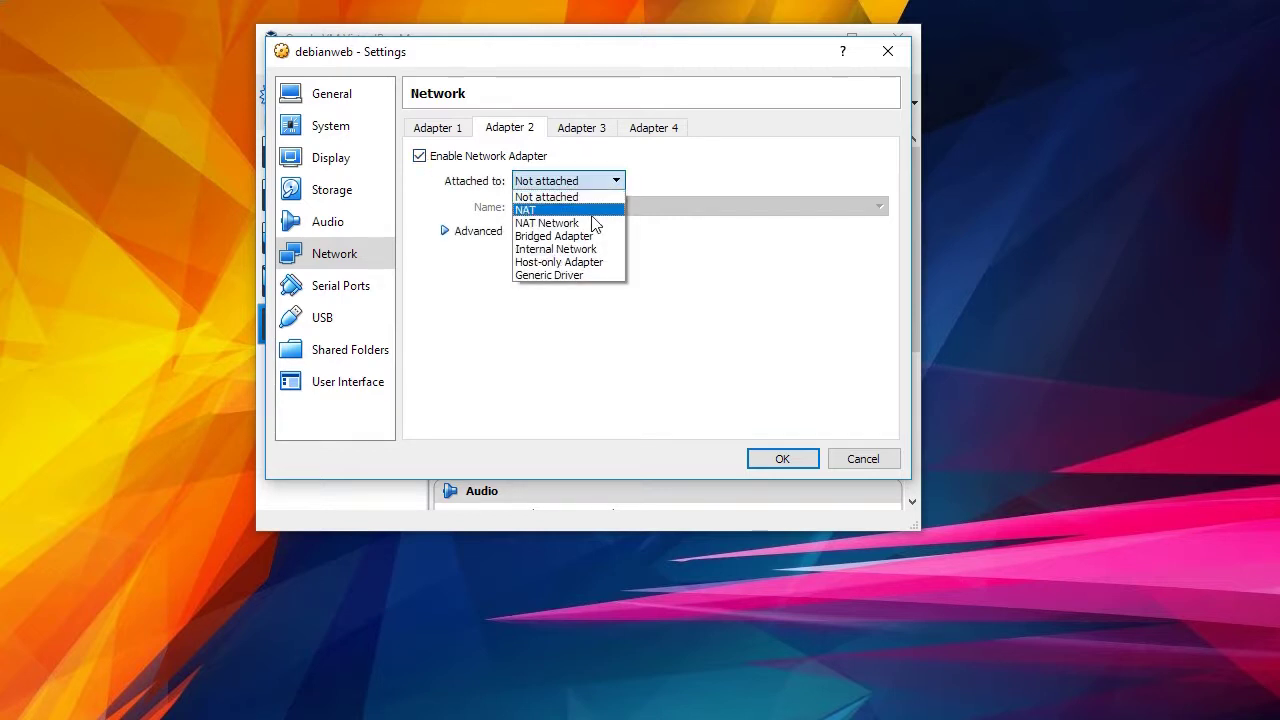
left_click(590, 262)
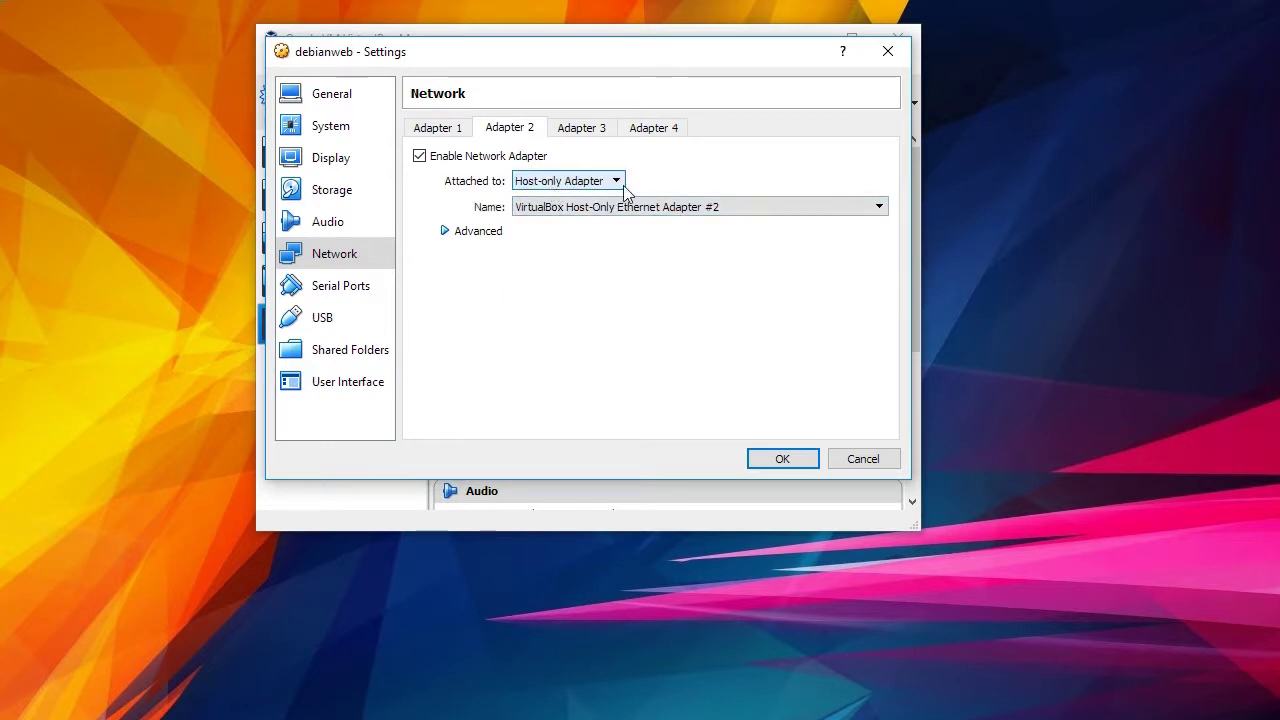
left_click(730, 208)
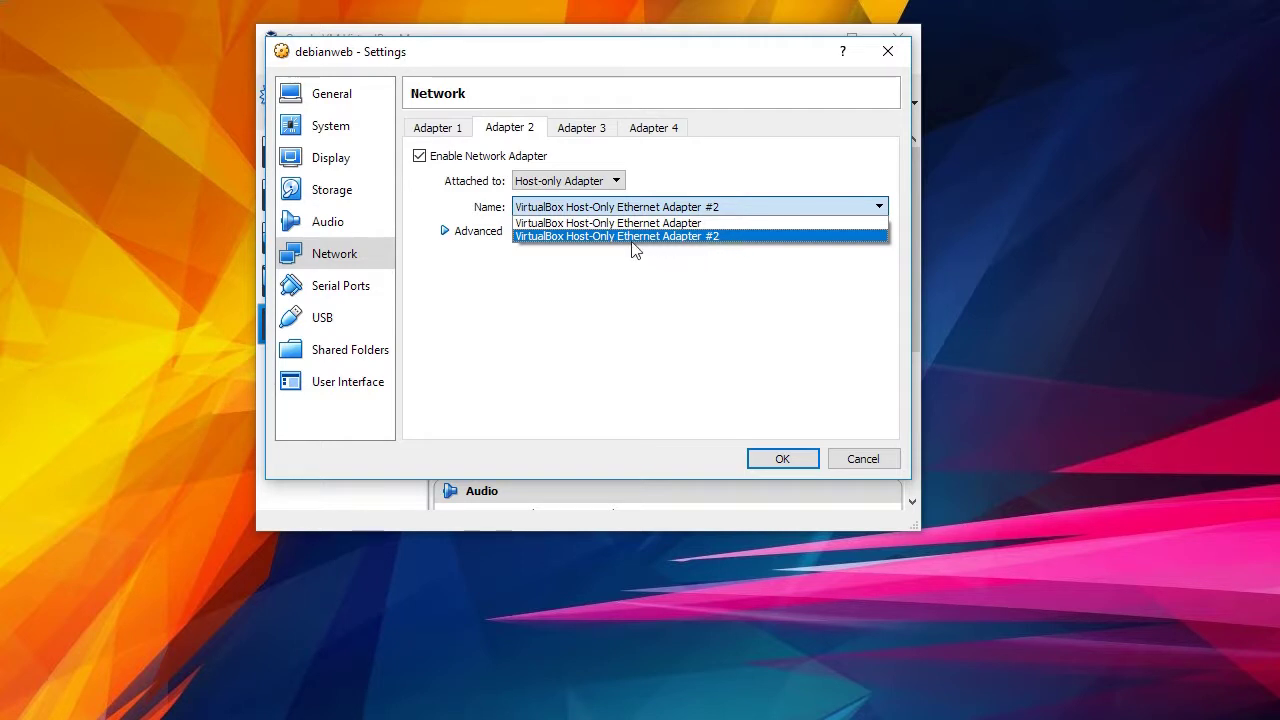
left_click(606, 239)
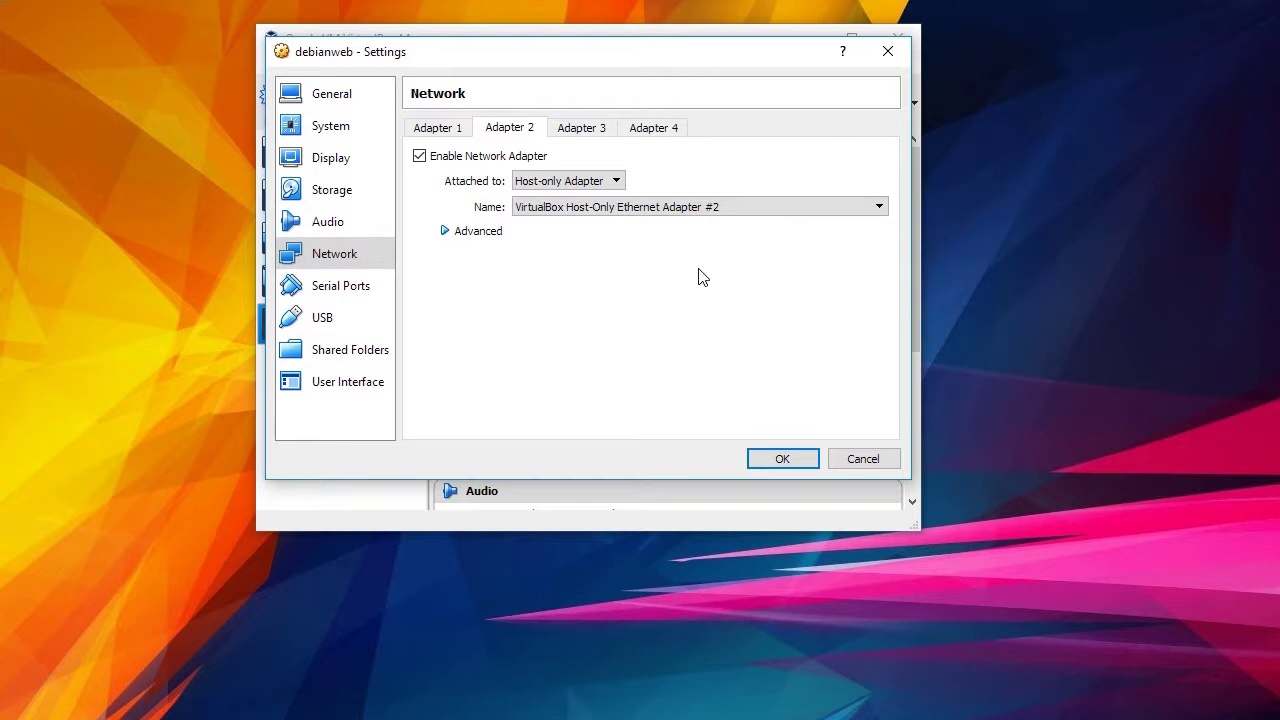
left_click(780, 460)
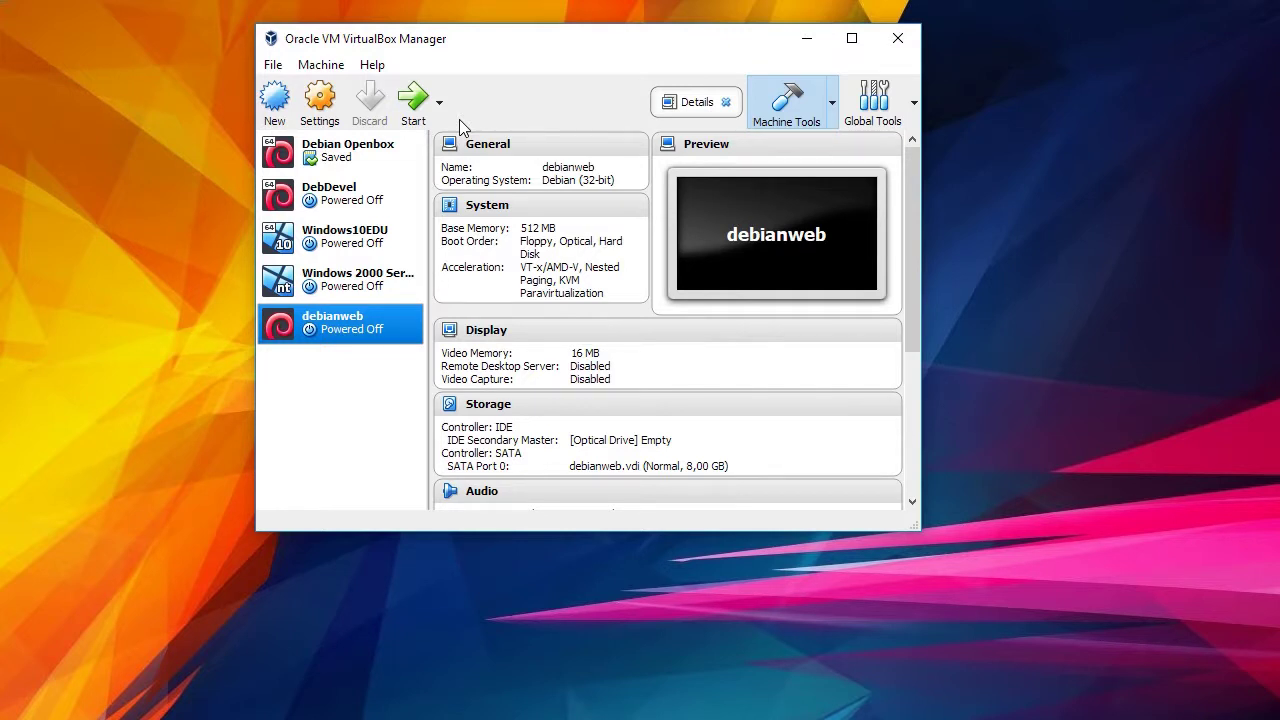
Start the debianweb VM and let it boot to the Debian login prompt.
left_click(409, 102)
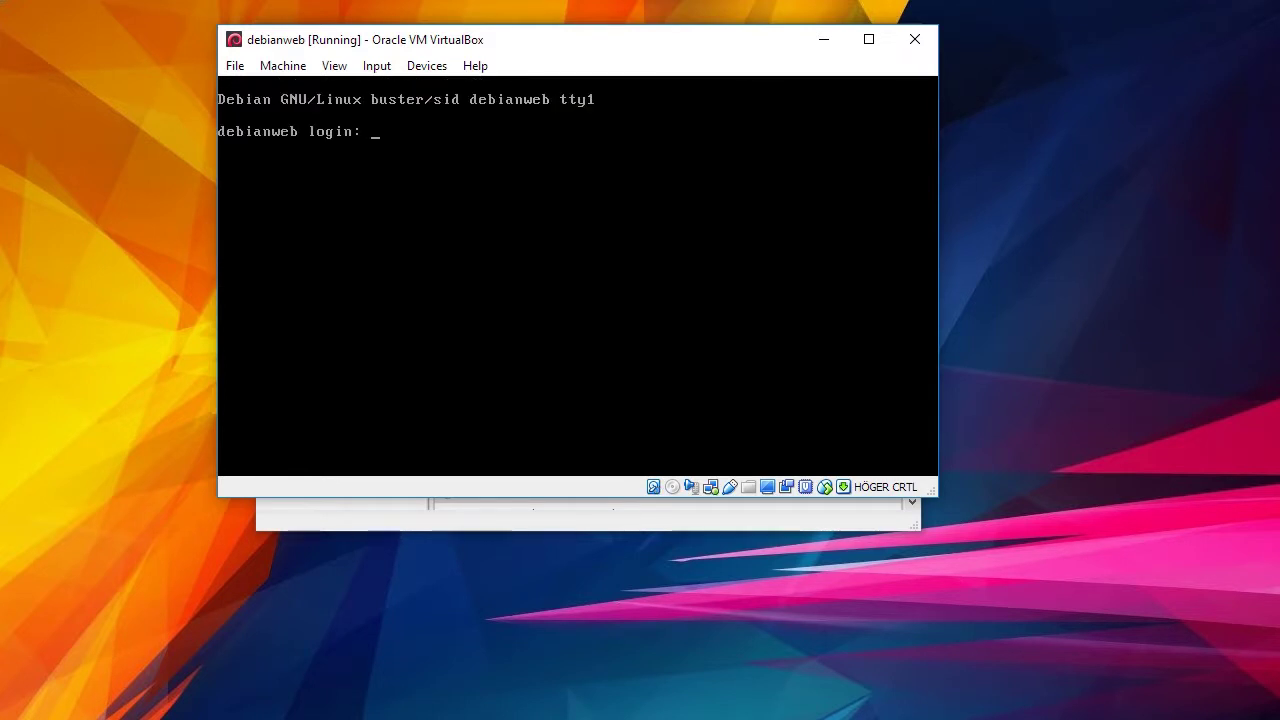
Log in as root, run apt autoremove to remove 10 leftover apache2 packages, then clear.
type("root")
key("Return")
key("Return")
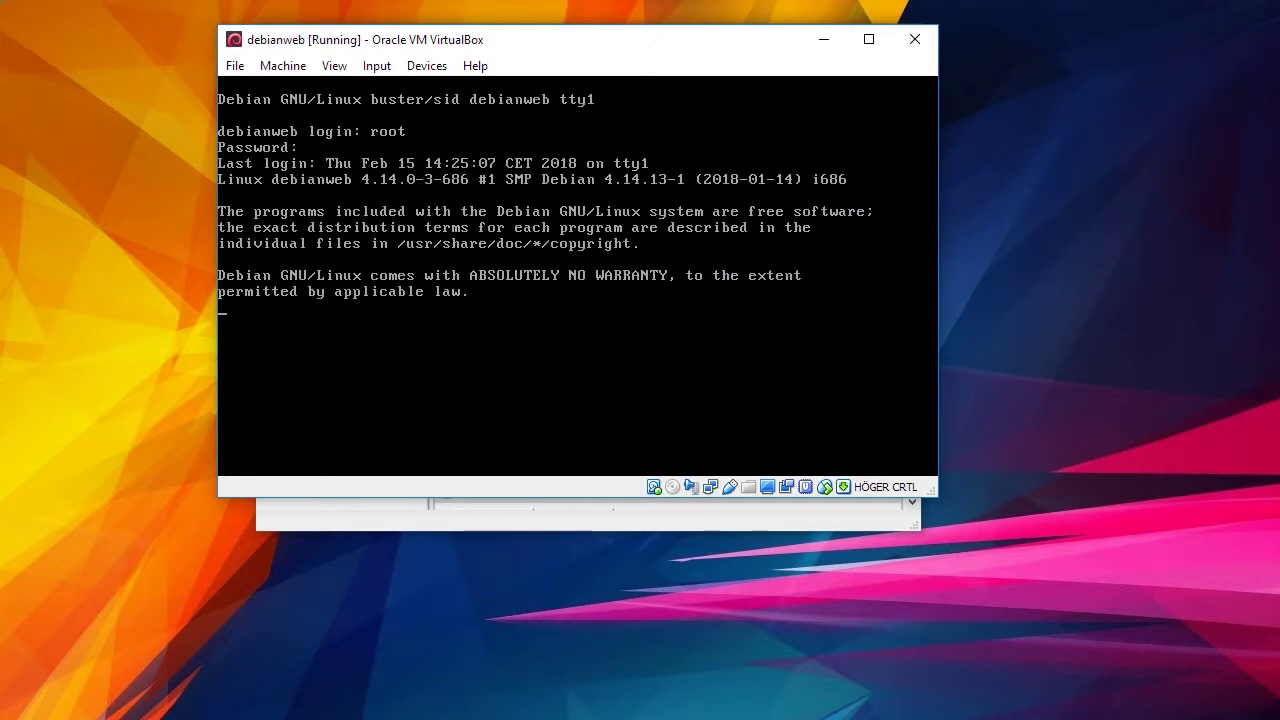
type("apt")
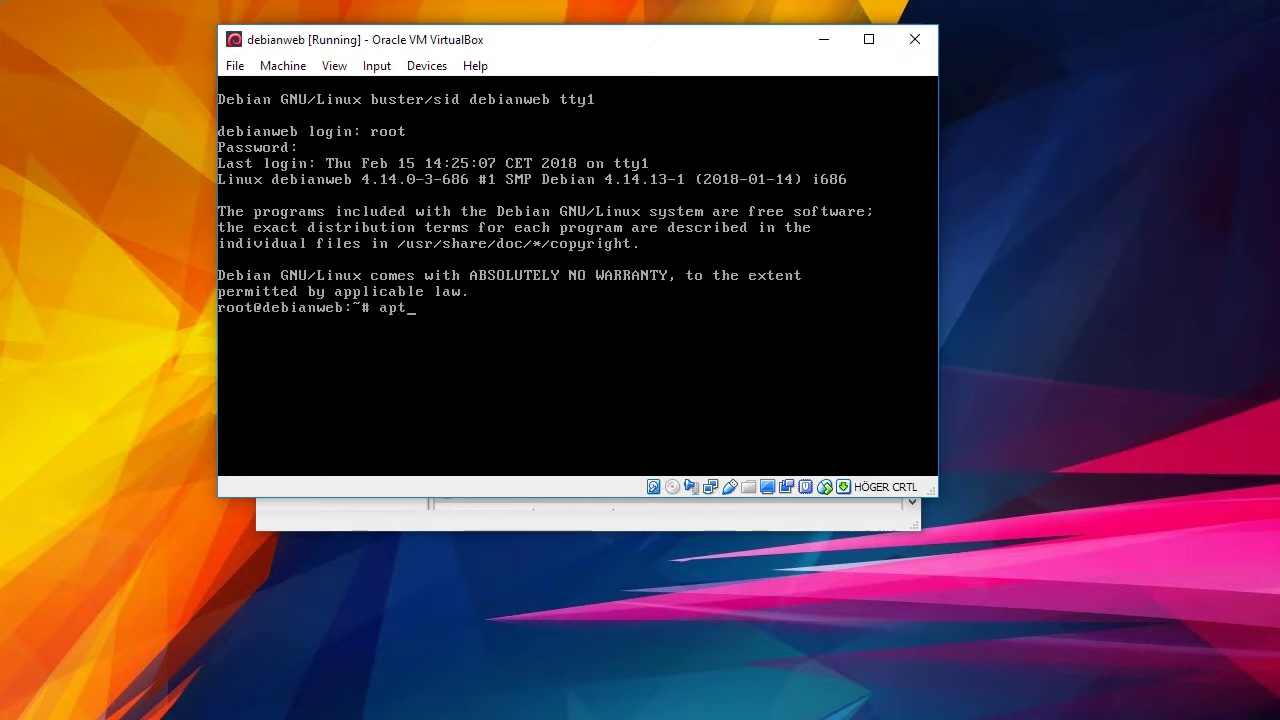
type(" autoremove")
key("Return")
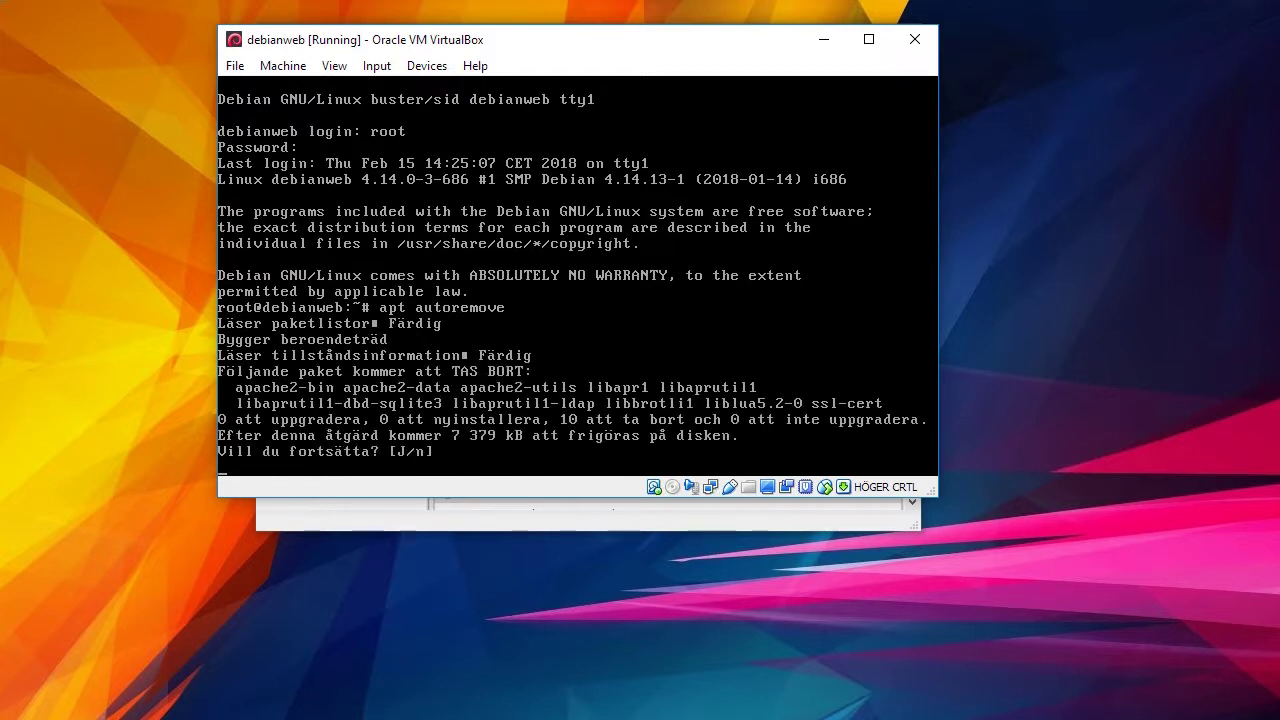
key("Return")
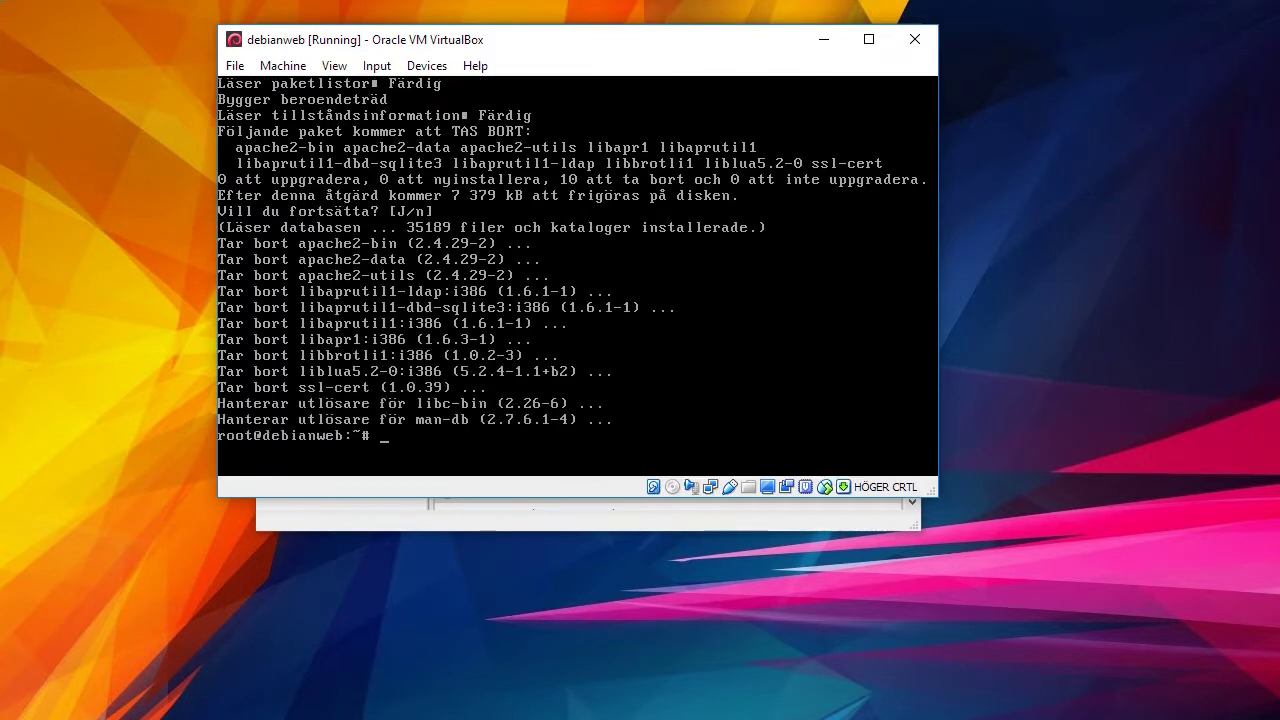
type("clear")
key("Return")
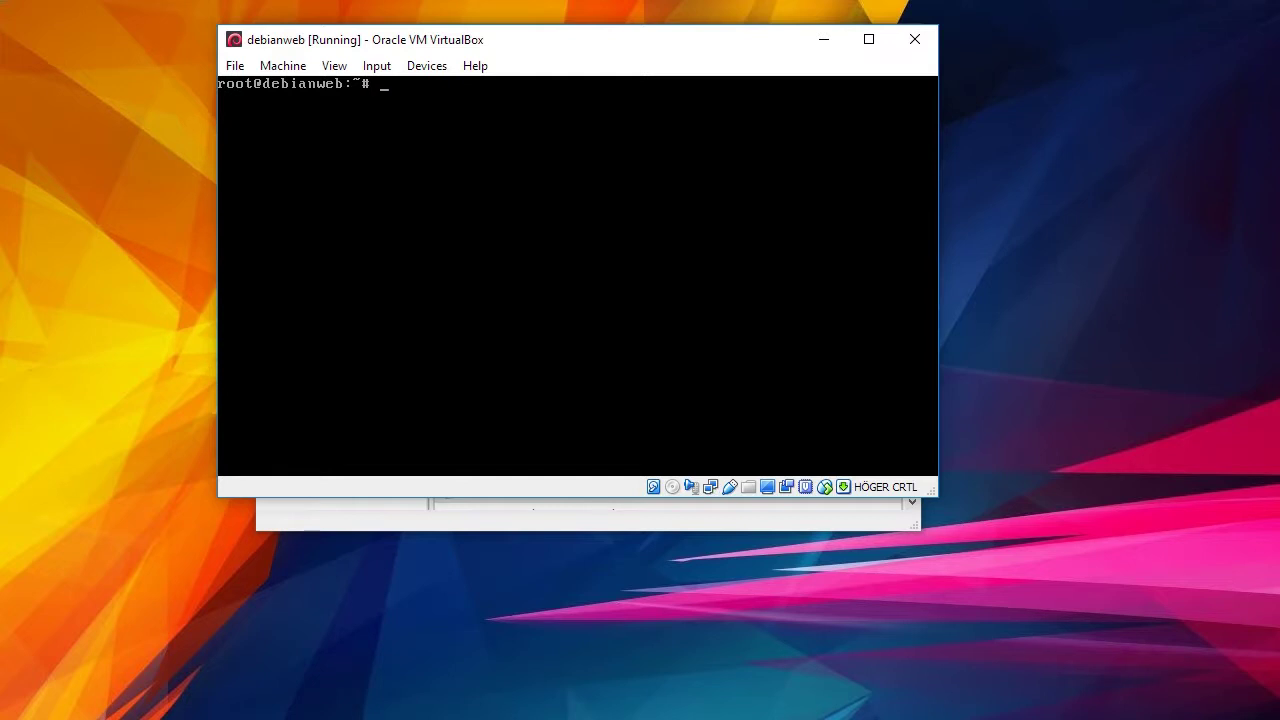
Run ip a to confirm enp0s8 has 192.168.33.33/24, then begin typing nano /etc/network/int.
type("ip a")
key("Return")
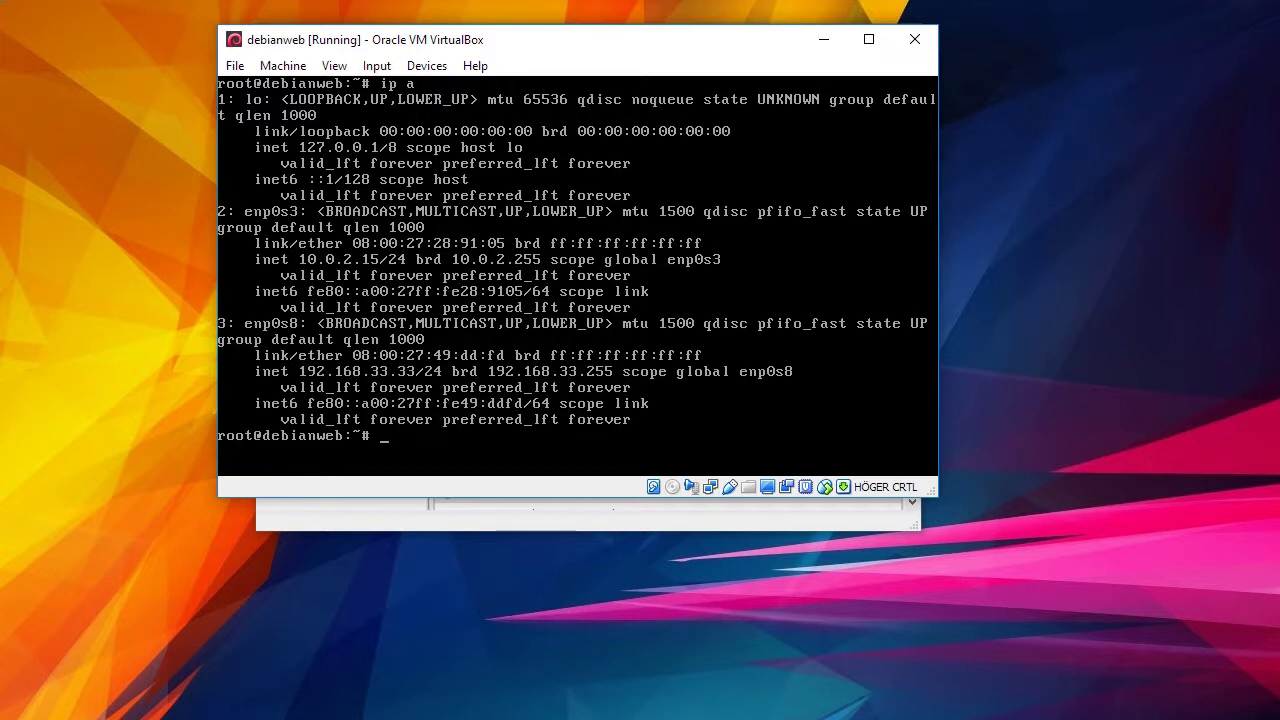
type("nano /etc/network/int")
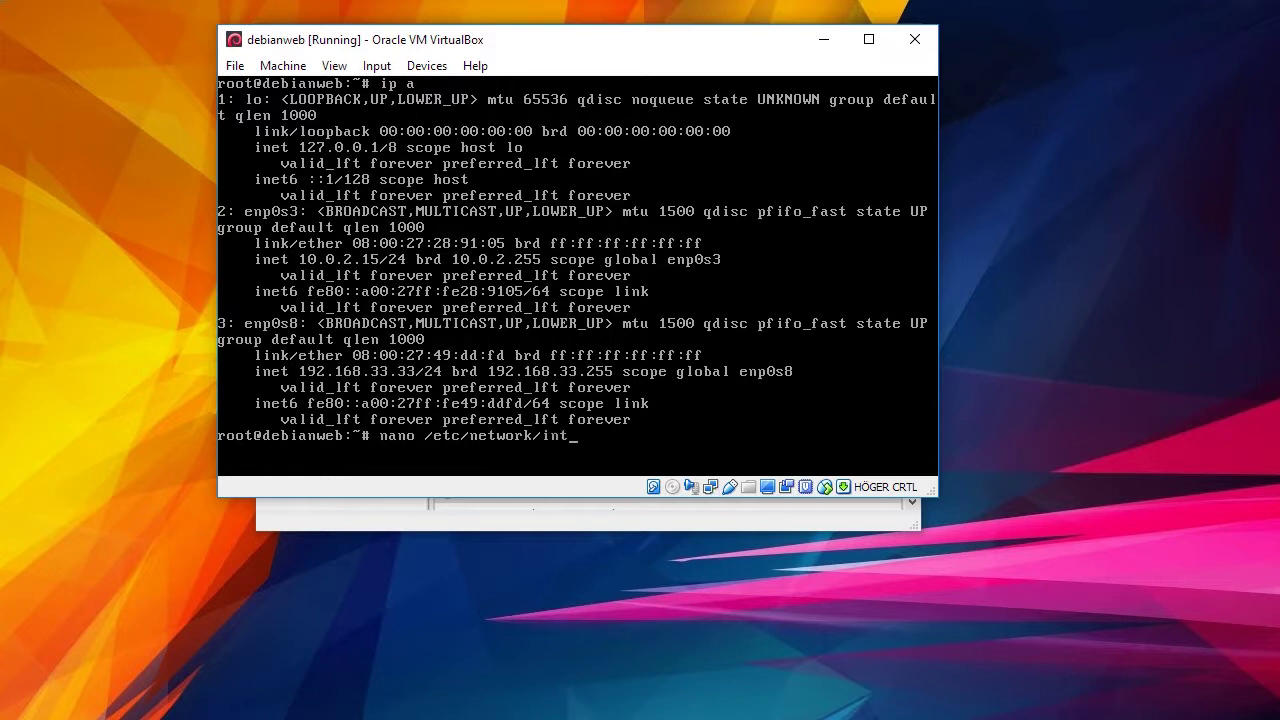
key("Tab")
key("Return")
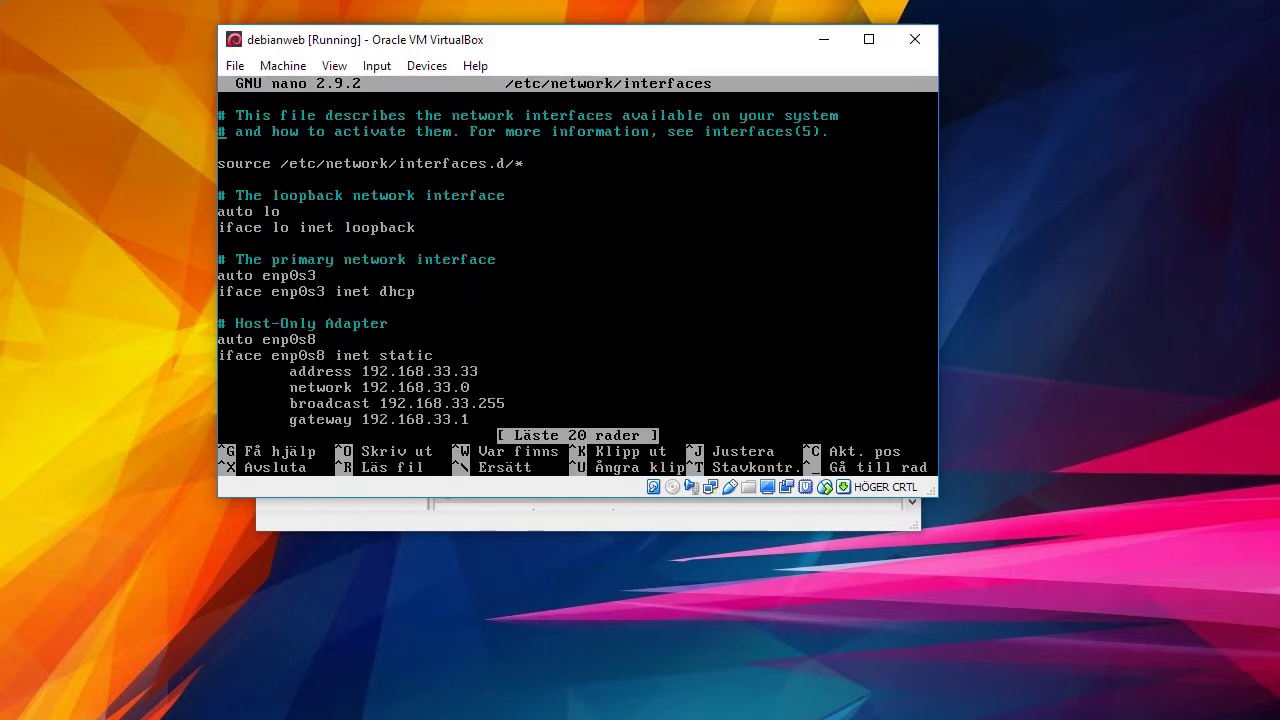
key("Down")
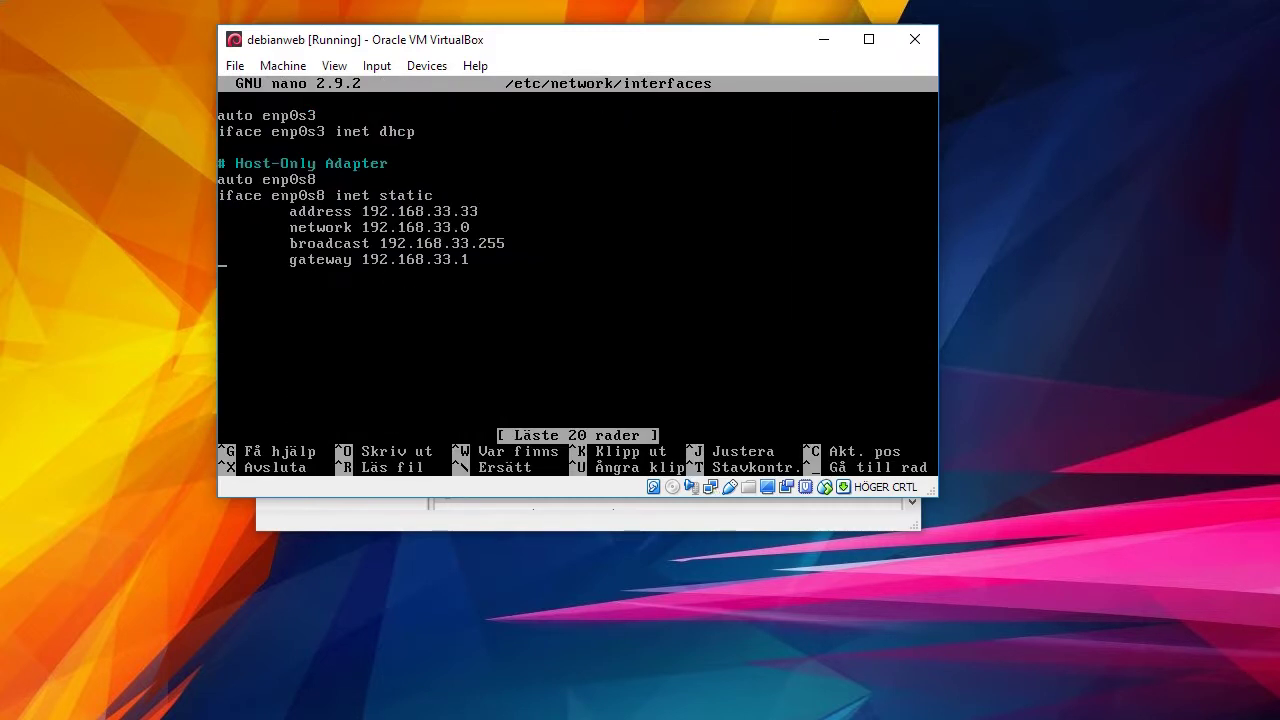
key("Up")
key("Down")
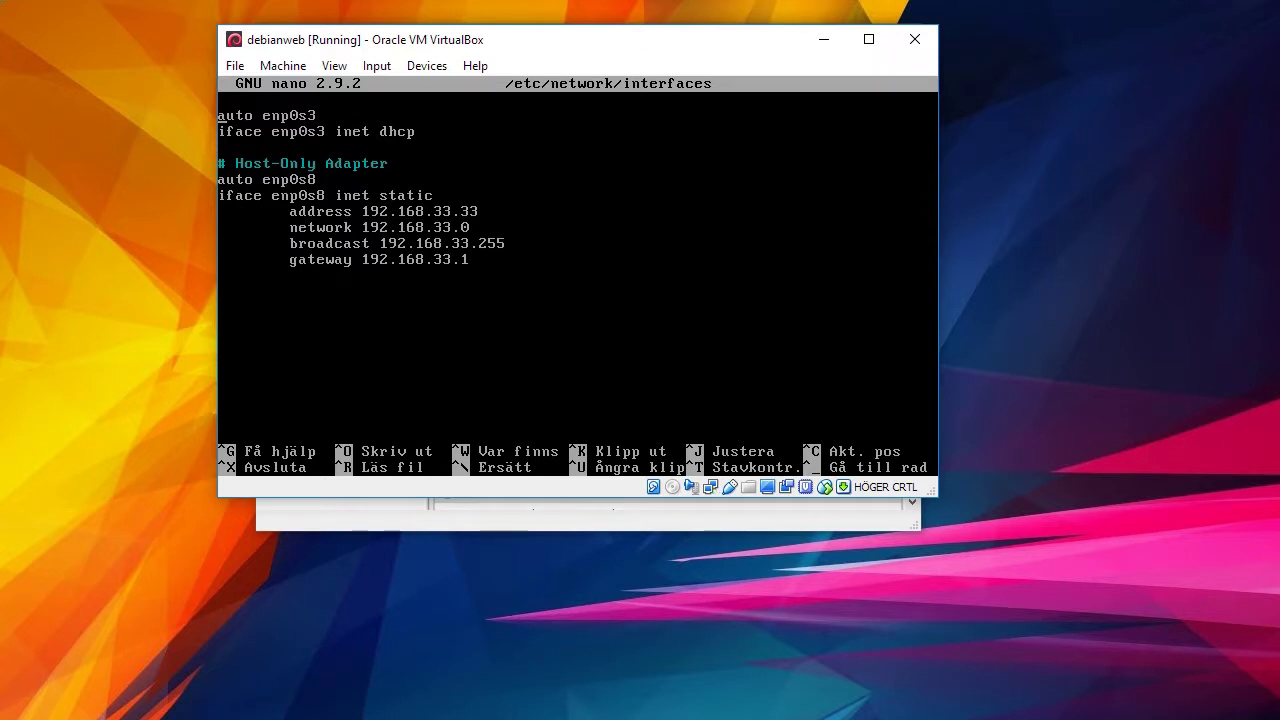
key("Up")
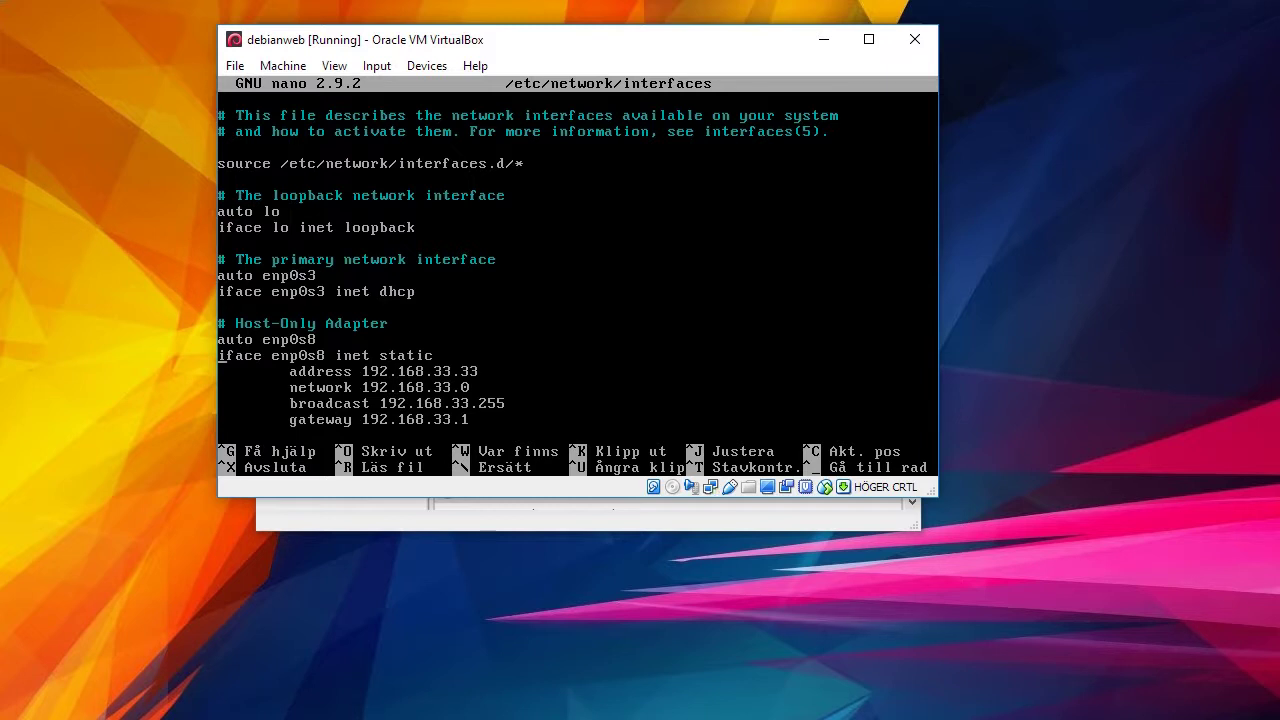
Restore the 'auto enp0s3' line in the interfaces file after a mistaken allow-hotplug edit.
left_click(221, 340)
key("Delete")
key("Delete")
key("Delete")
key("Delete")
key("Delete")
type("allow-")
type("hotplu")
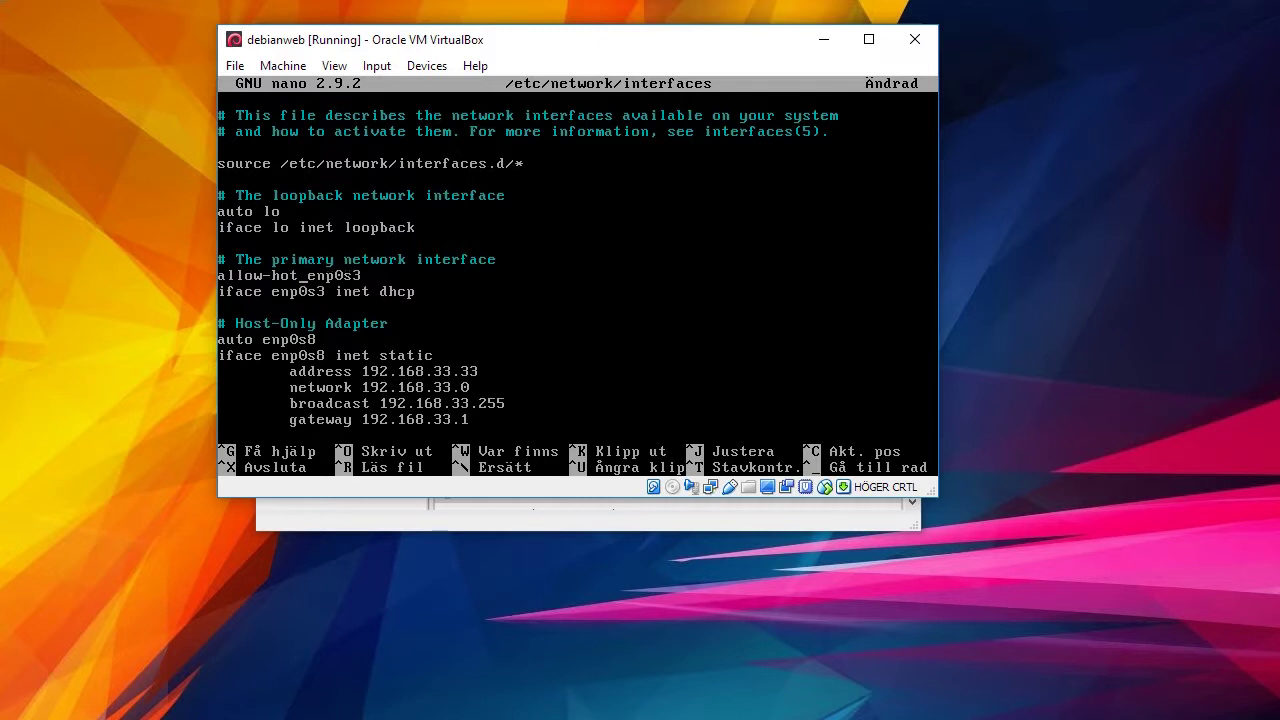
type("g")
key("BackSpace")
key("BackSpace")
key("BackSpace")
key("BackSpace")
key("BackSpace")
key("BackSpace")
key("BackSpace")
key("BackSpace")
key("BackSpace")
key("BackSpace")
key("BackSpace")
key("BackSpace")
type("uto")
left_click(258, 355)
key("Down")
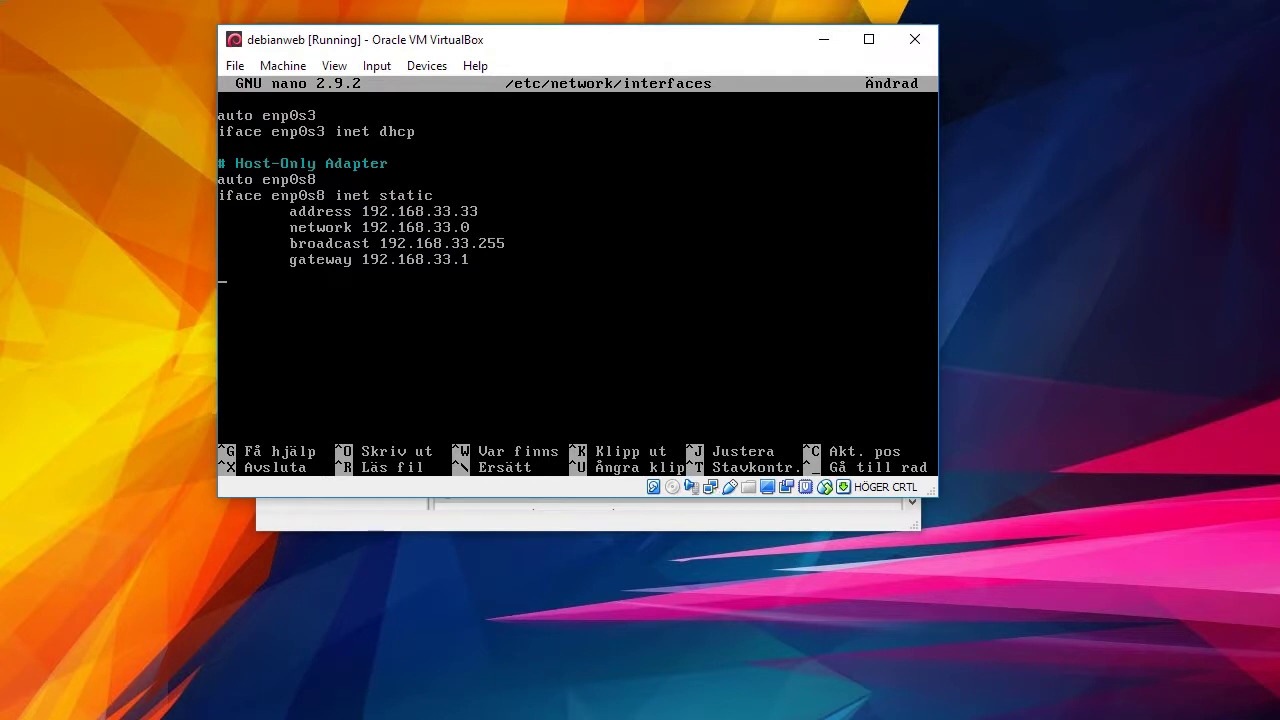
Save /etc/network/interfaces and exit nano back to the root prompt.
key("ctrl+o")
key("Return")
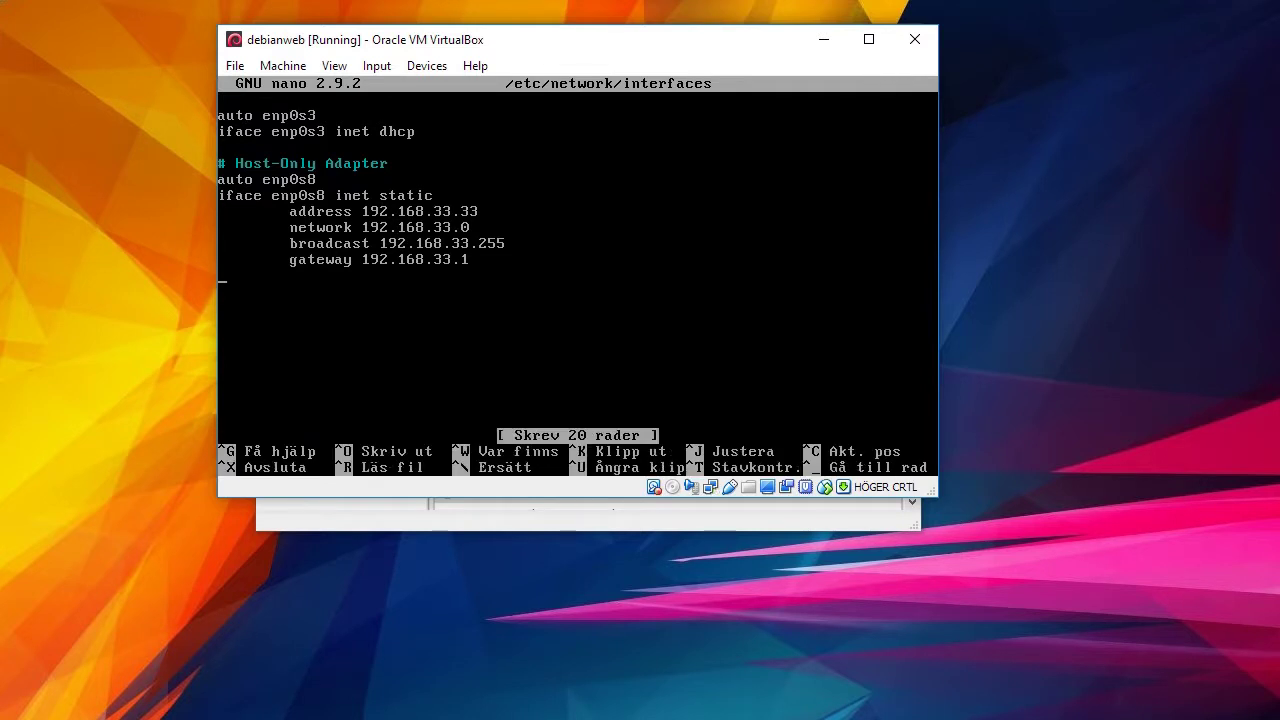
key("ctrl+x")
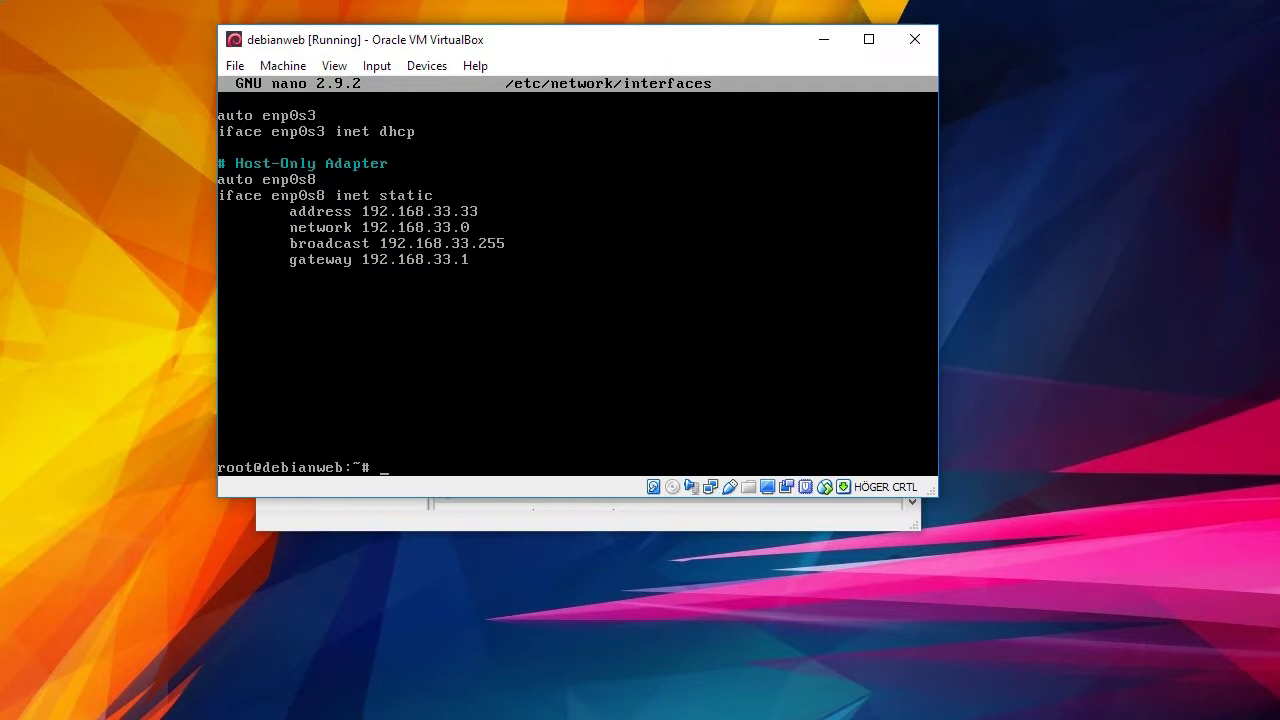
Run apt install openssh-server (already newest), then power off with shutdown -h now.
type("apt install openssh-server")
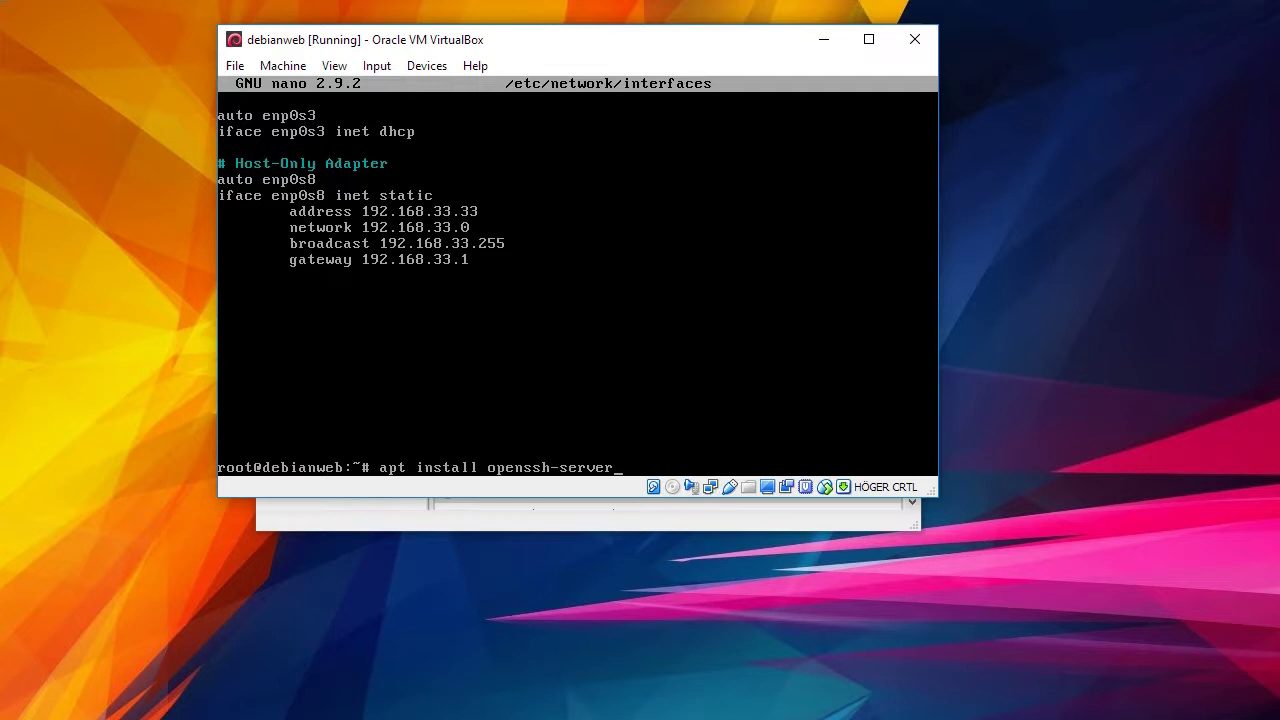
key("Return")
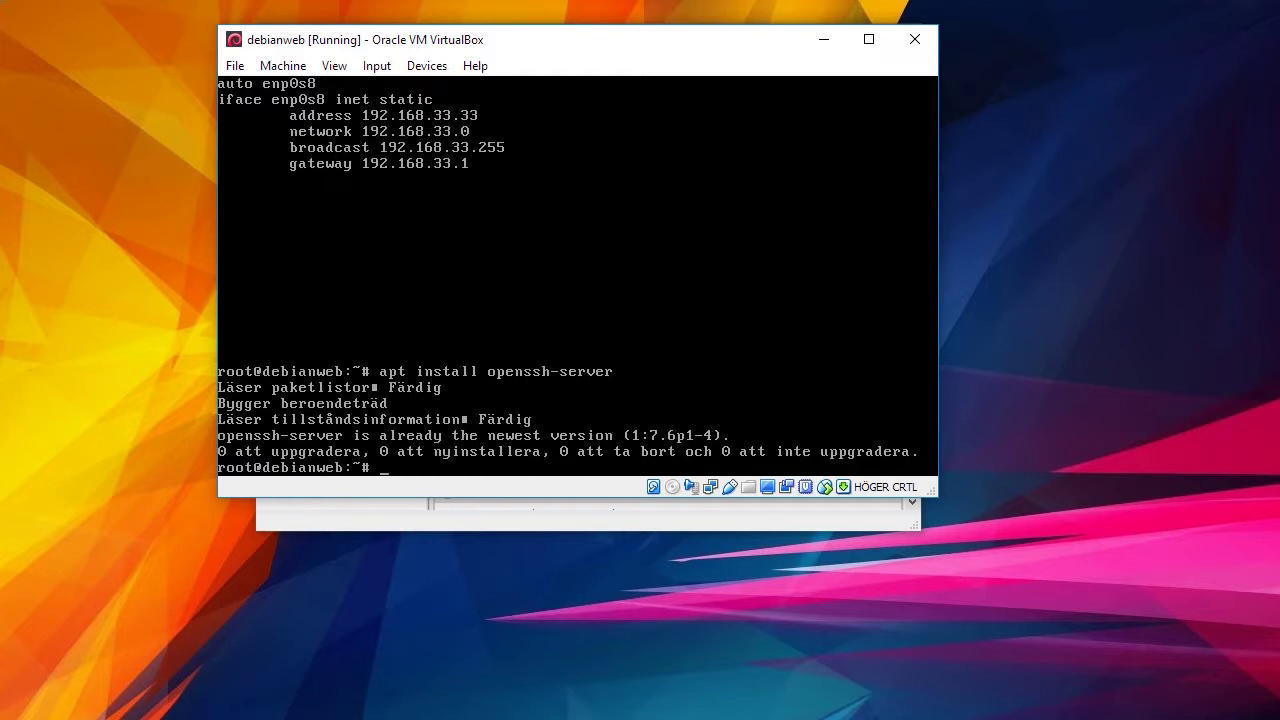
type("shutdown -h now")
key("Return")
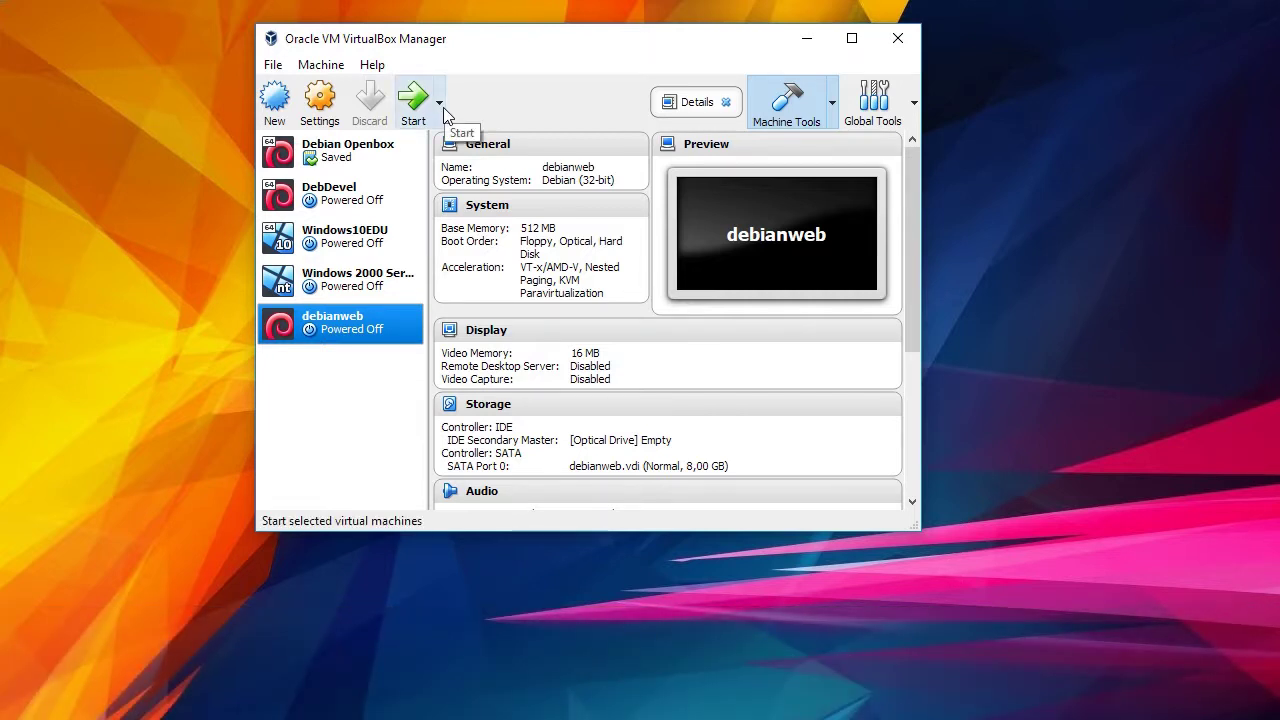
Start debianweb with Headless Start and minimize the VirtualBox Manager window.
left_click(439, 103)
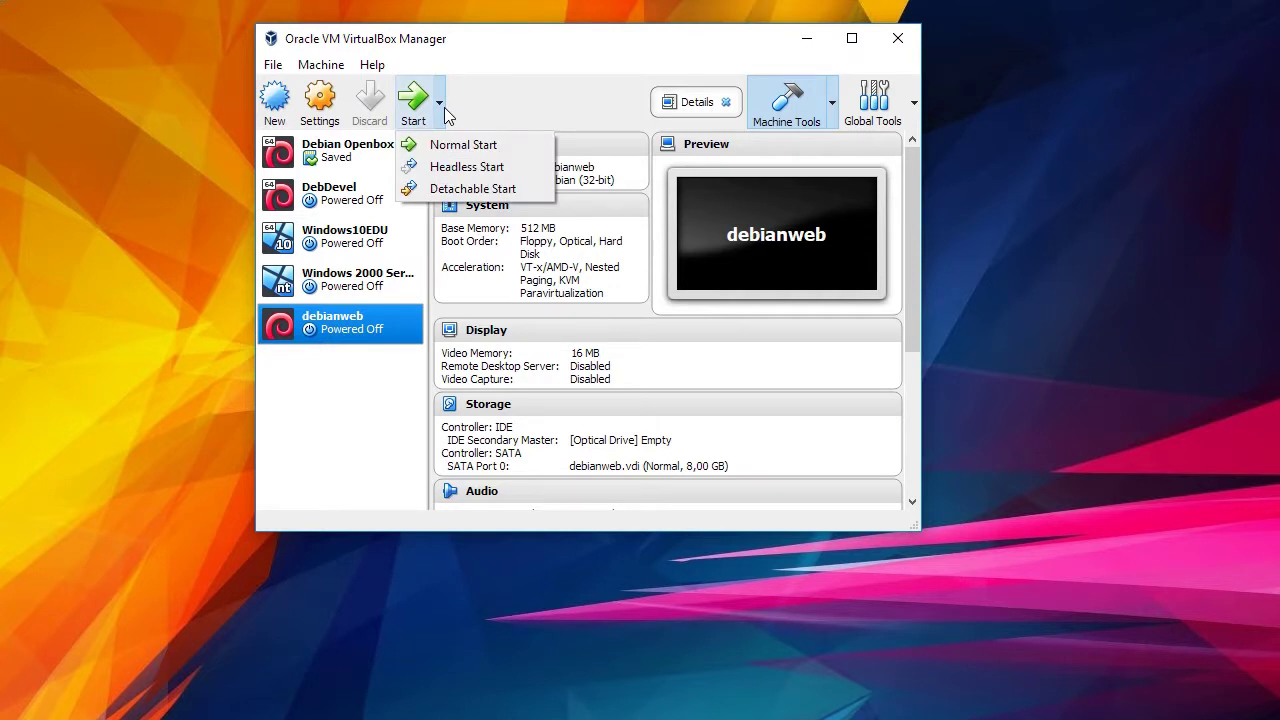
left_click(485, 168)
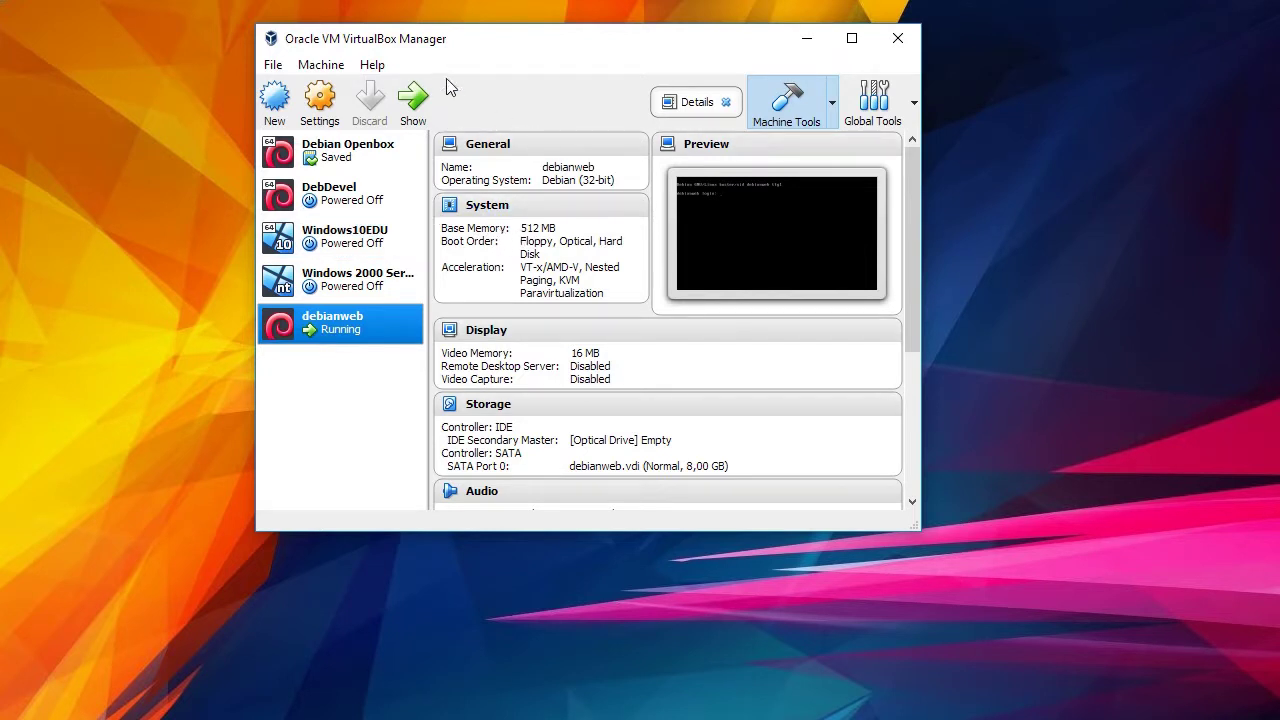
left_click(807, 40)
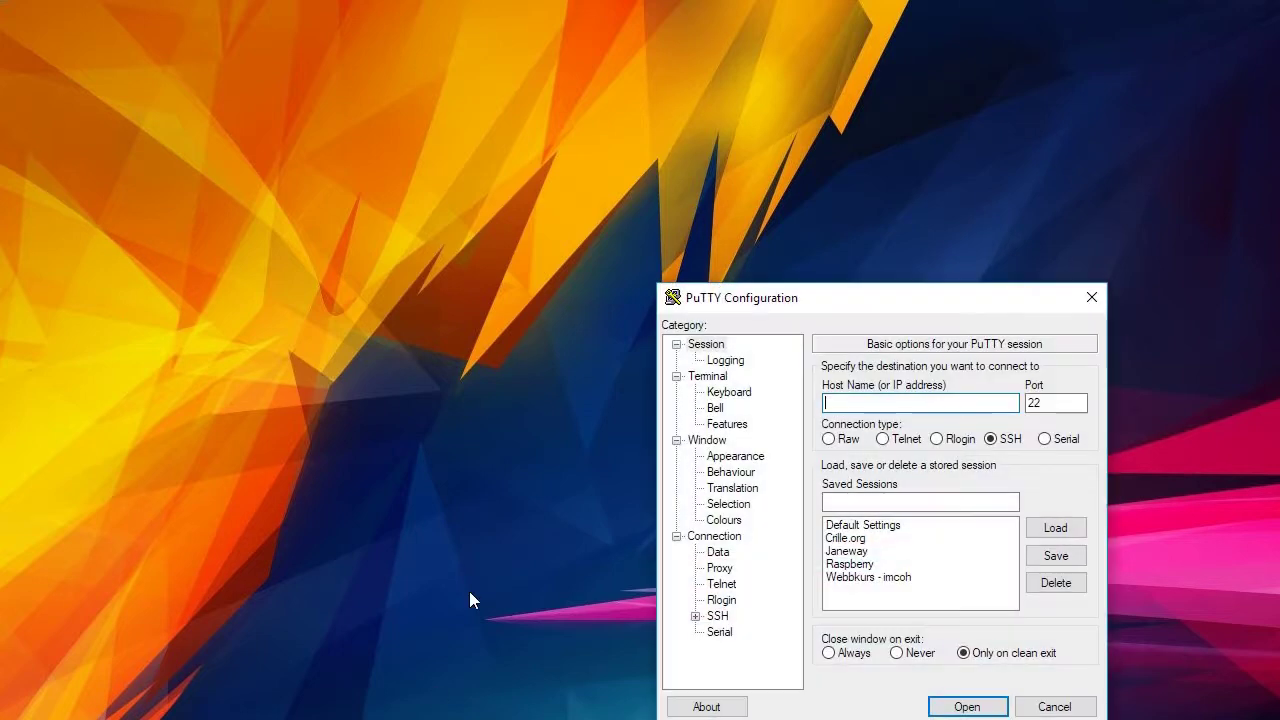
Connect PuTTY over SSH to host 192.168.33.33.
left_click_drag(909, 303, 531, 50)
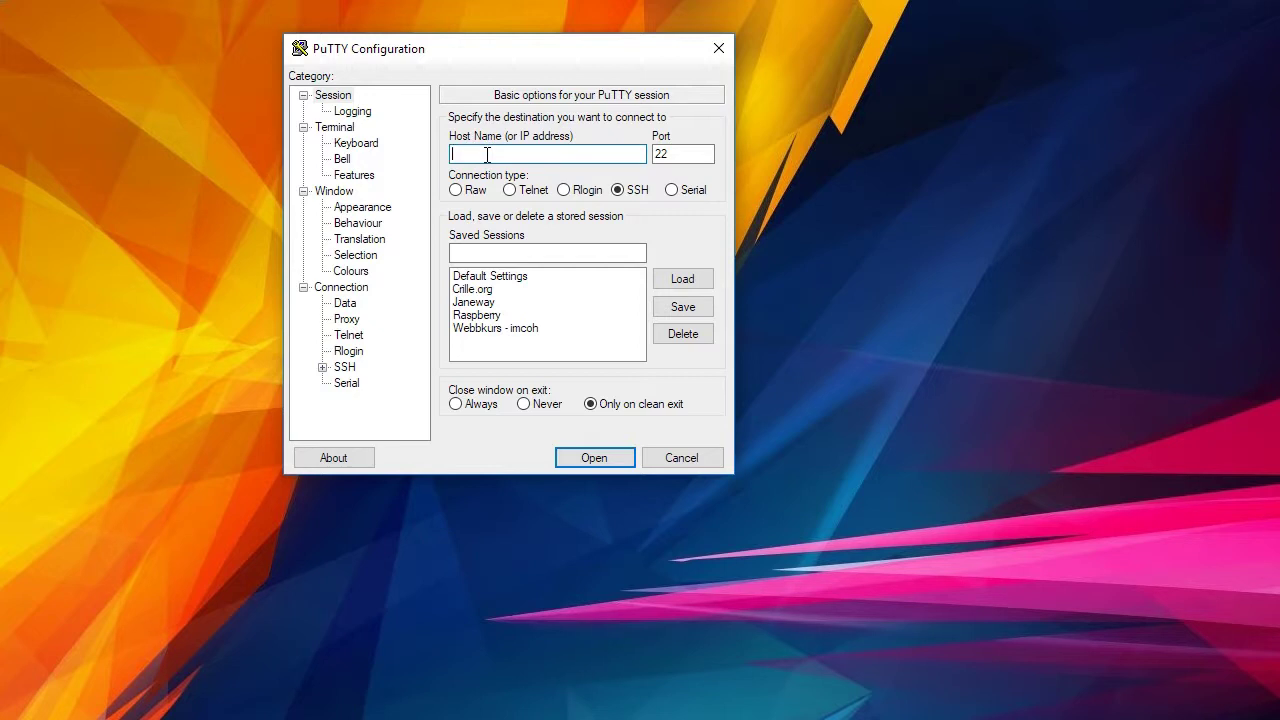
type("192.168.33.33")
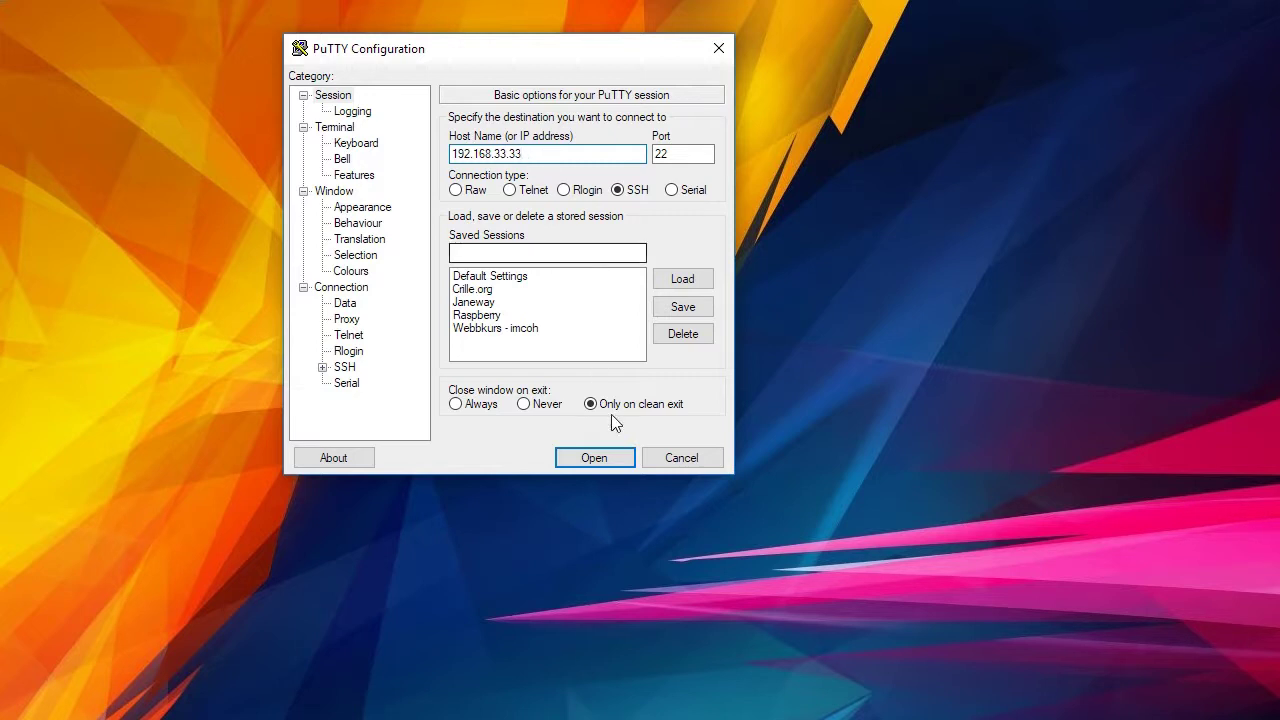
left_click(607, 458)
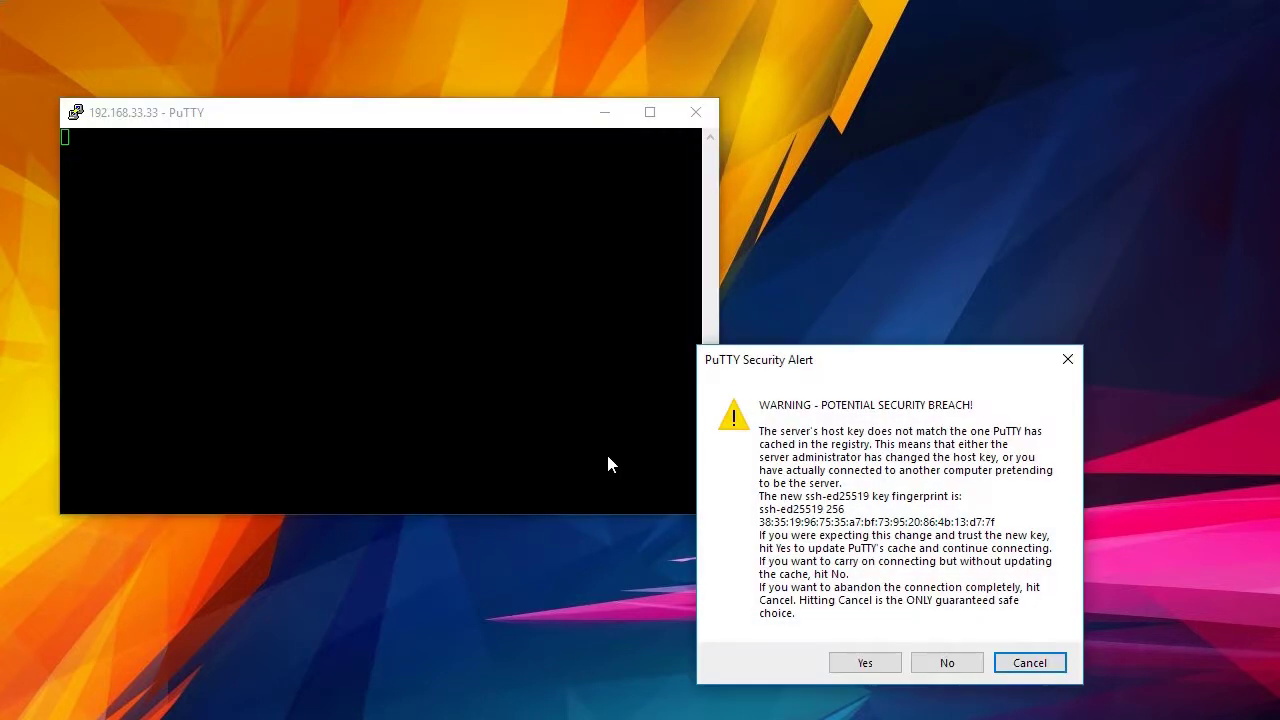
Accept the server's new host key and log in with the username and password.
left_click_drag(879, 366, 479, 84)
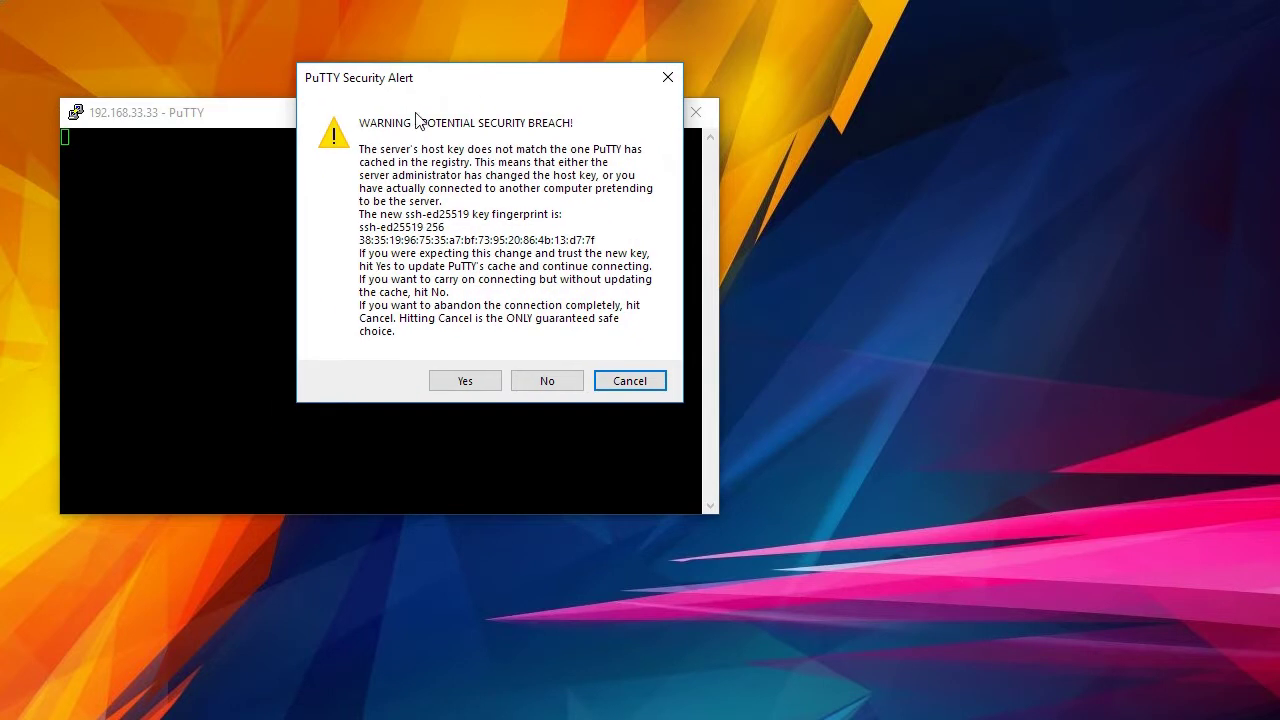
left_click(462, 385)
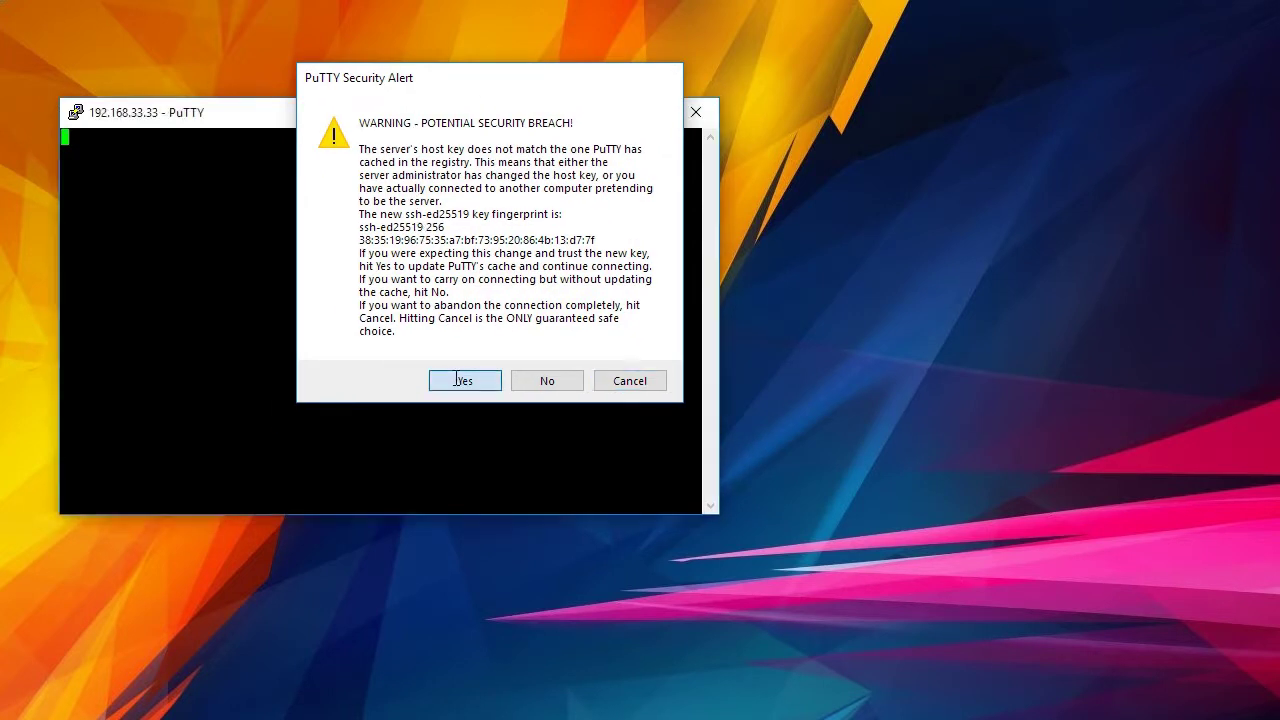
left_click_drag(402, 125, 548, 74)
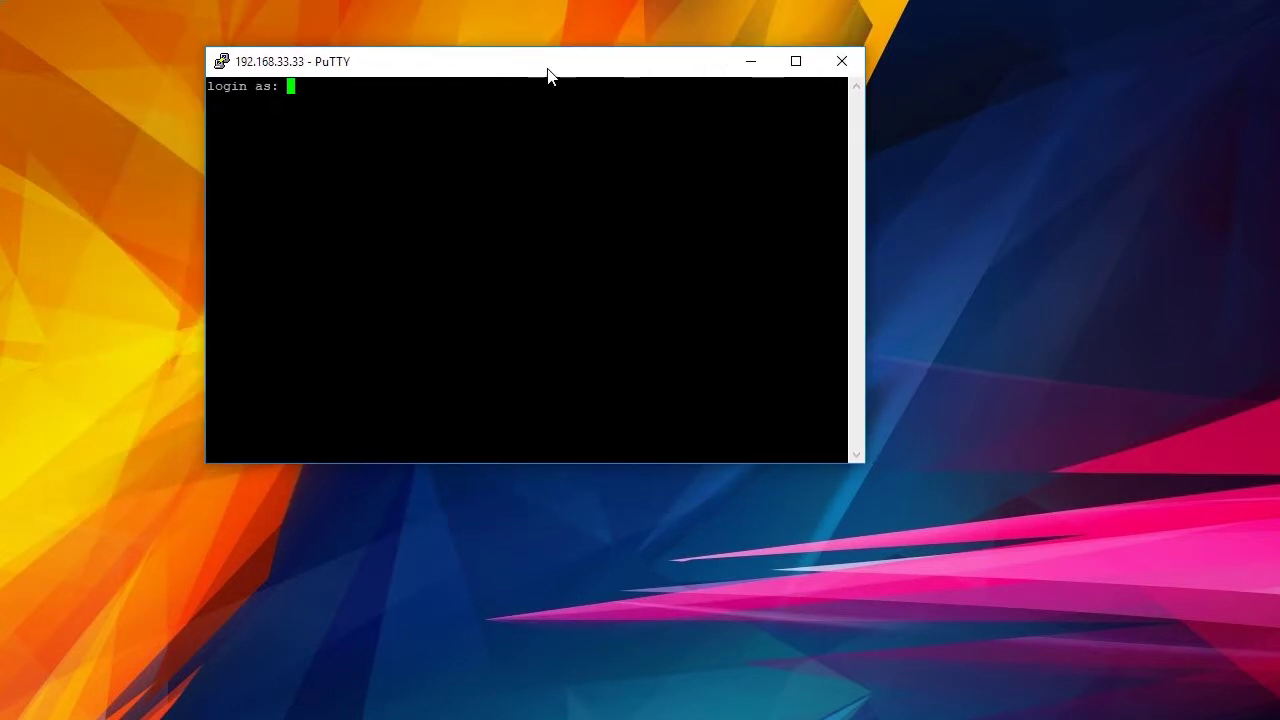
type("crille")
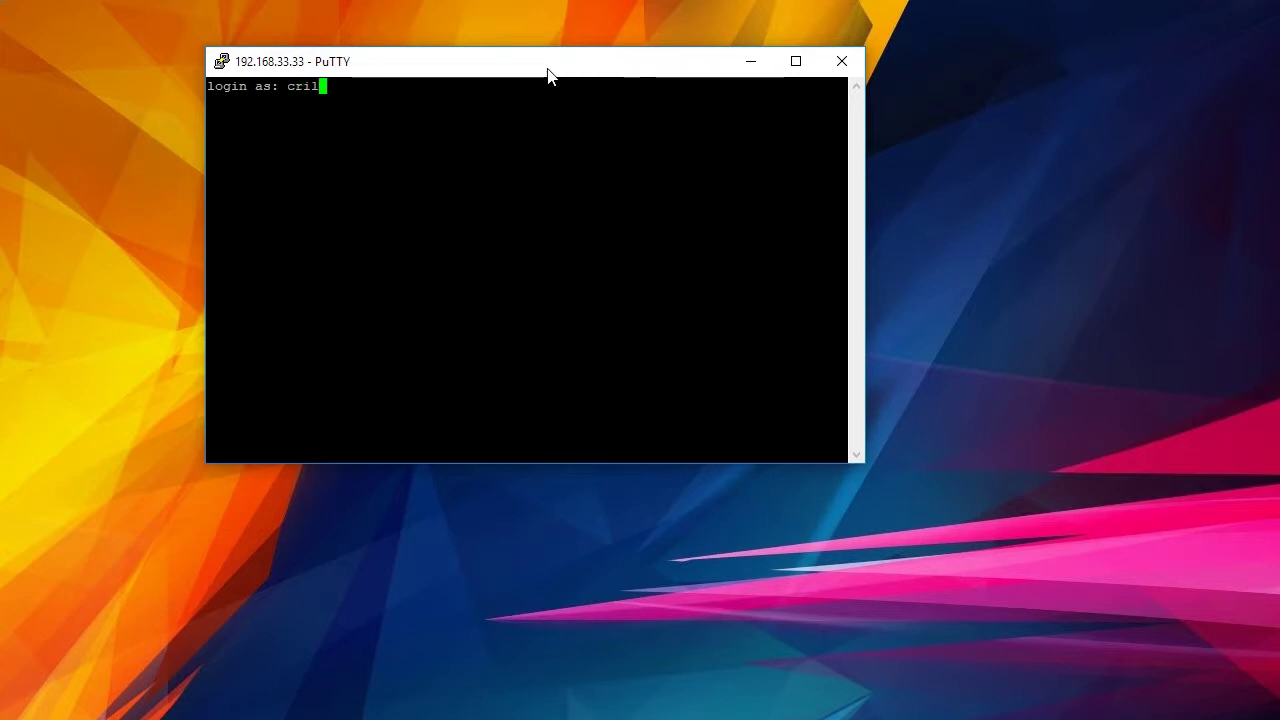
key("Return")
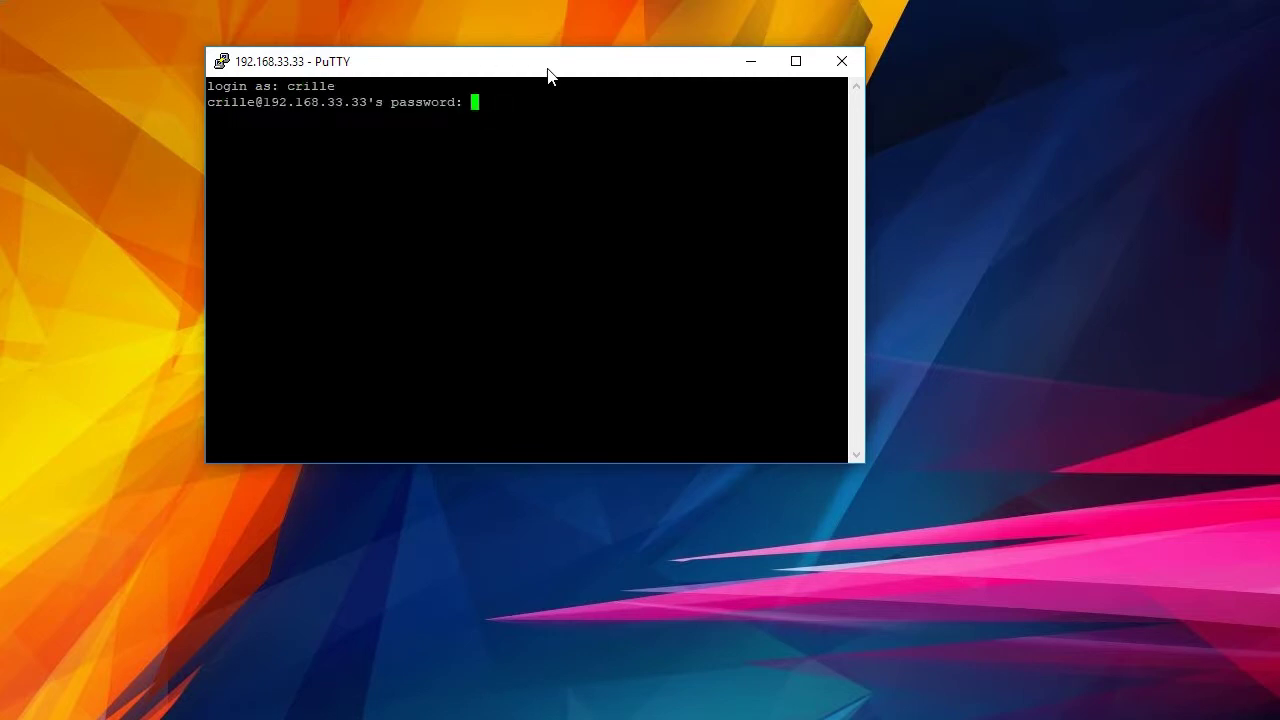
key("Return")
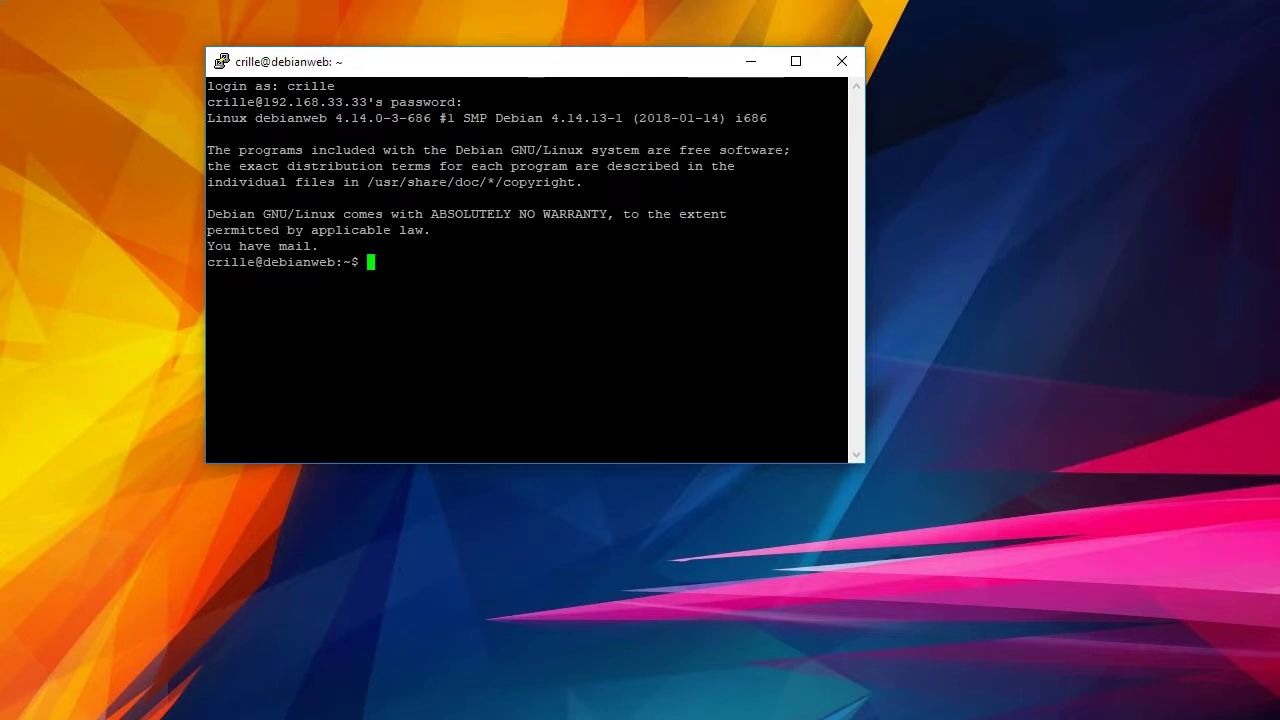
Set PuTTY's terminal font to Courier New 14-point in Window > Appearance and apply it.
left_click(221, 60)
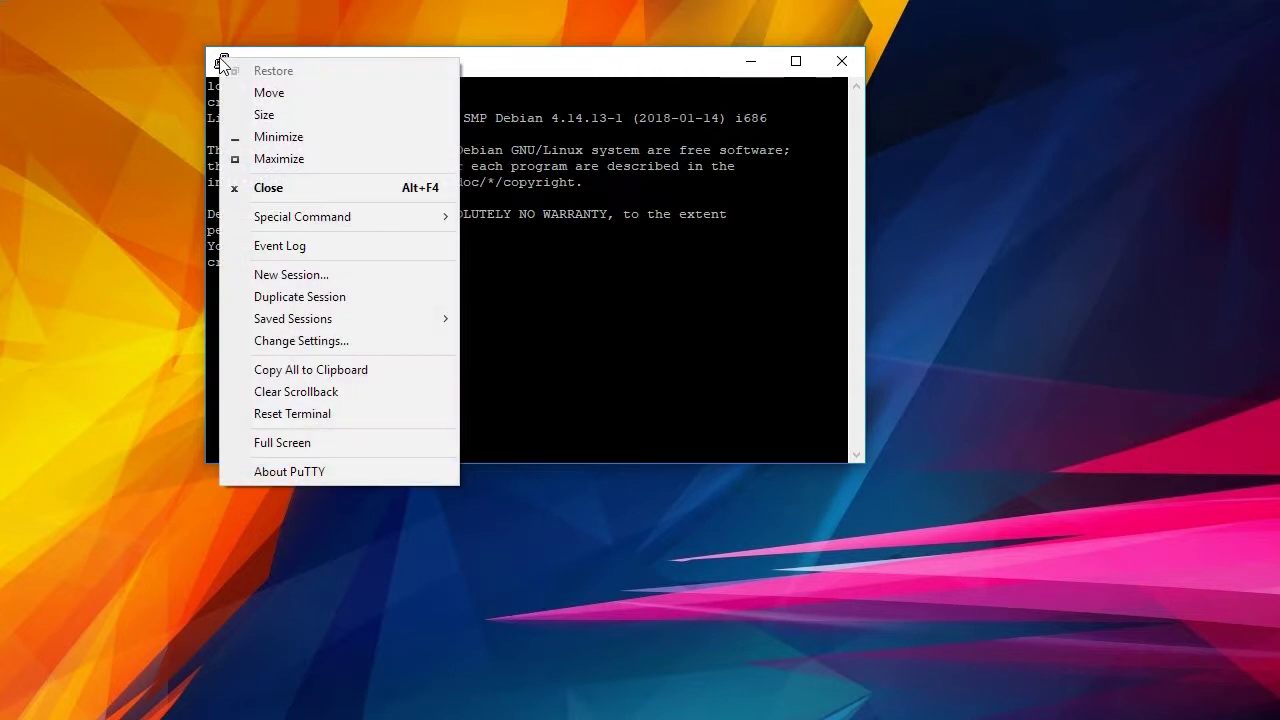
left_click(318, 341)
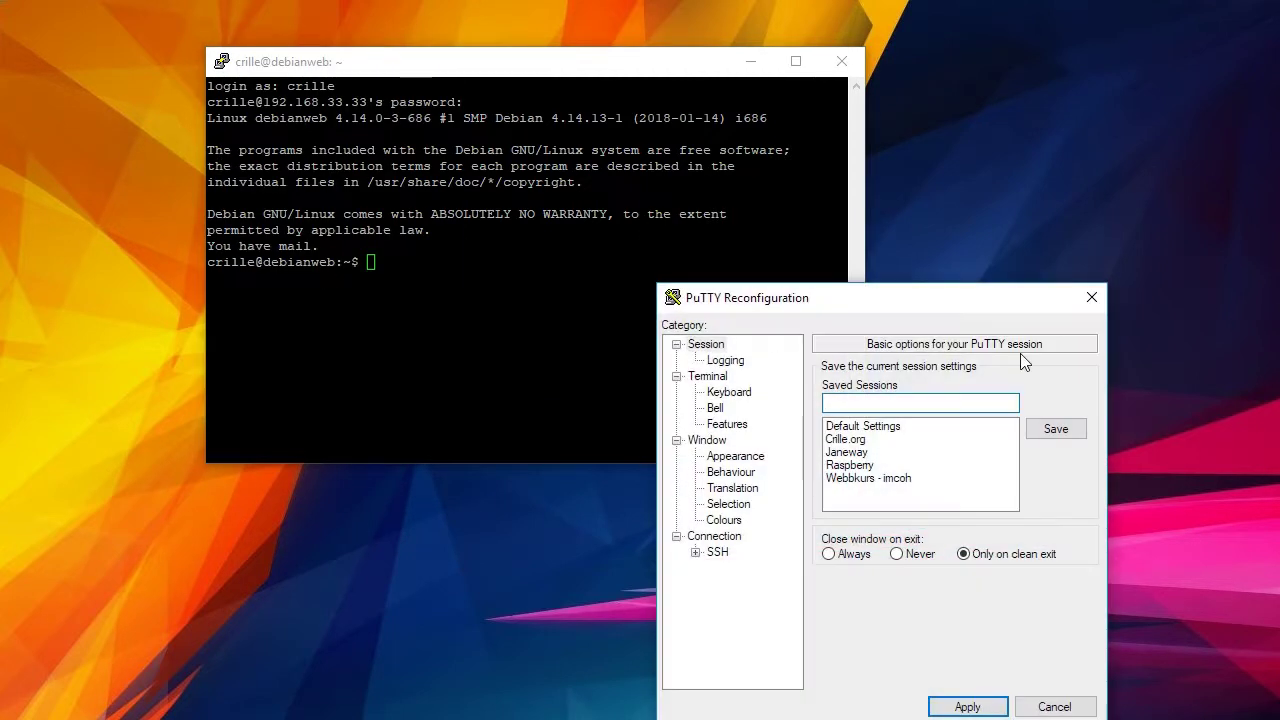
left_click(722, 443)
left_click(732, 457)
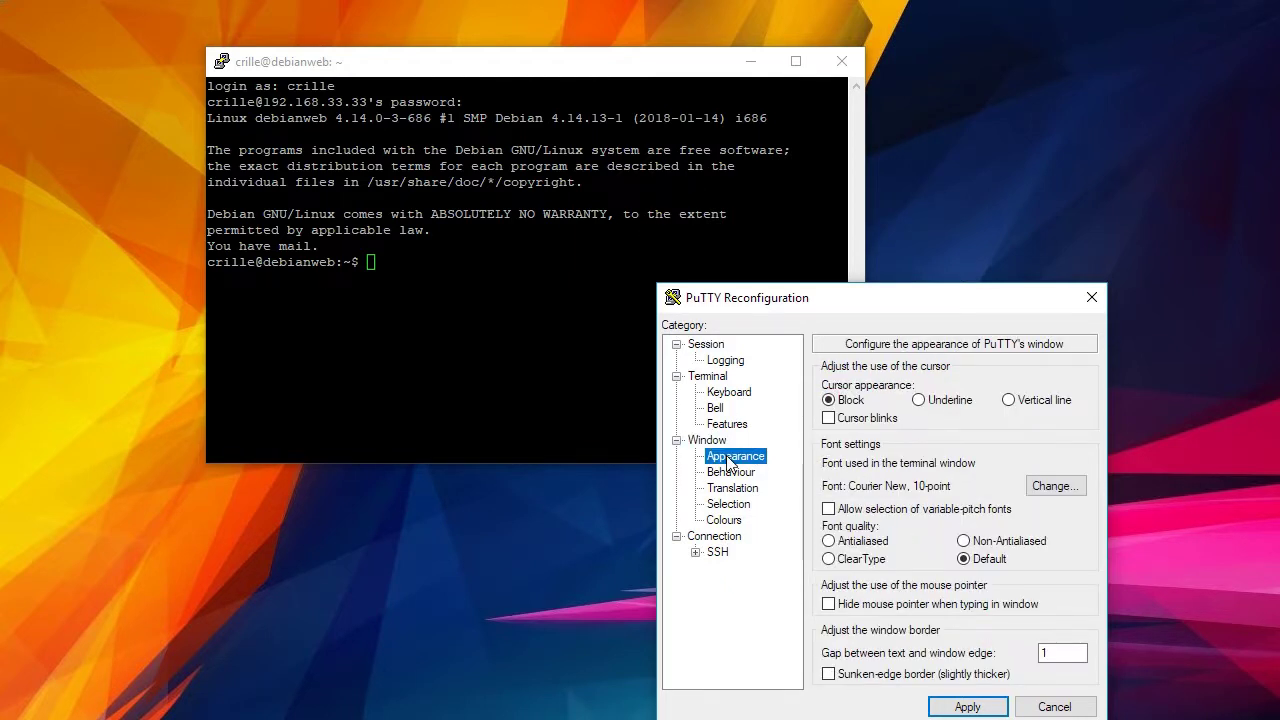
left_click(1055, 487)
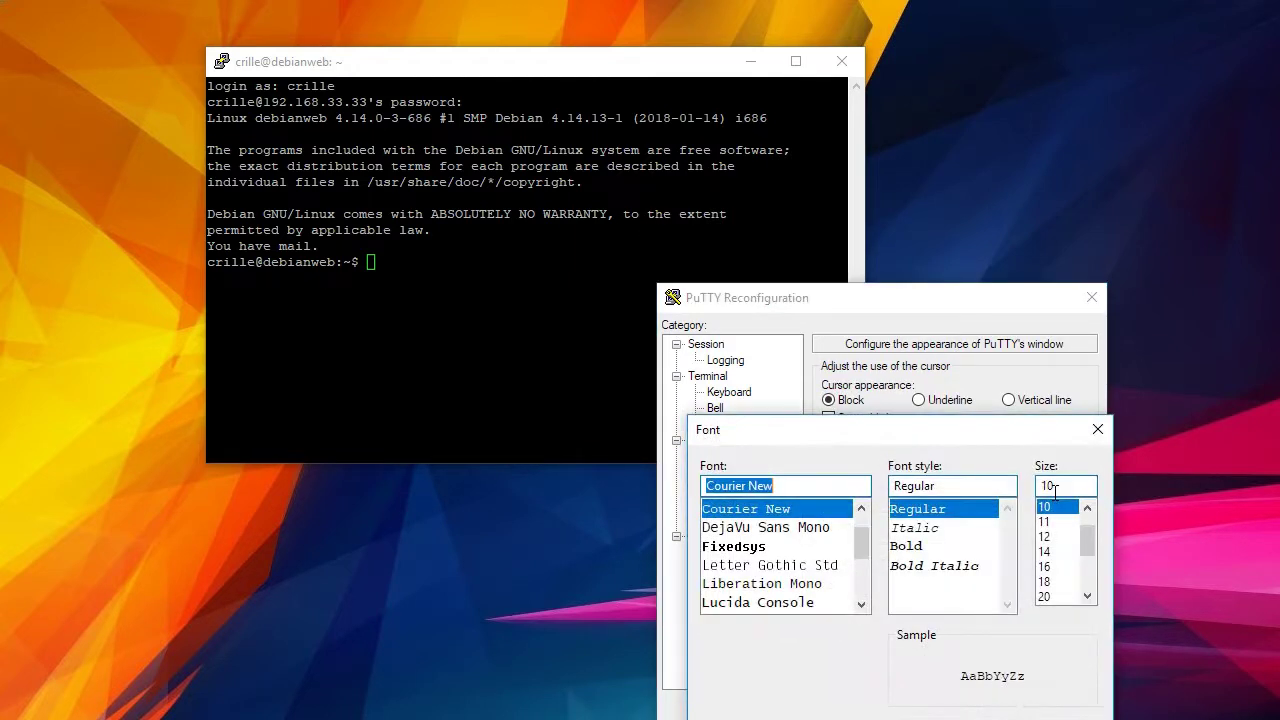
left_click(1050, 553)
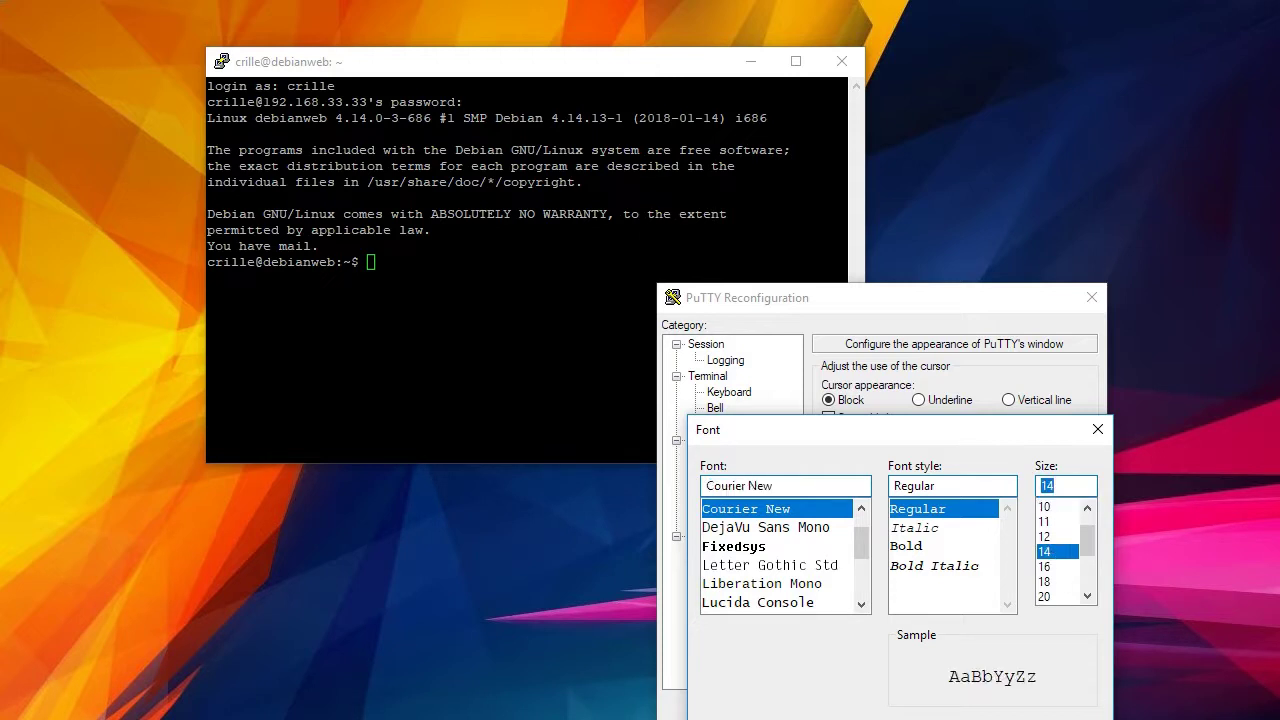
key("Return")
left_click(966, 705)
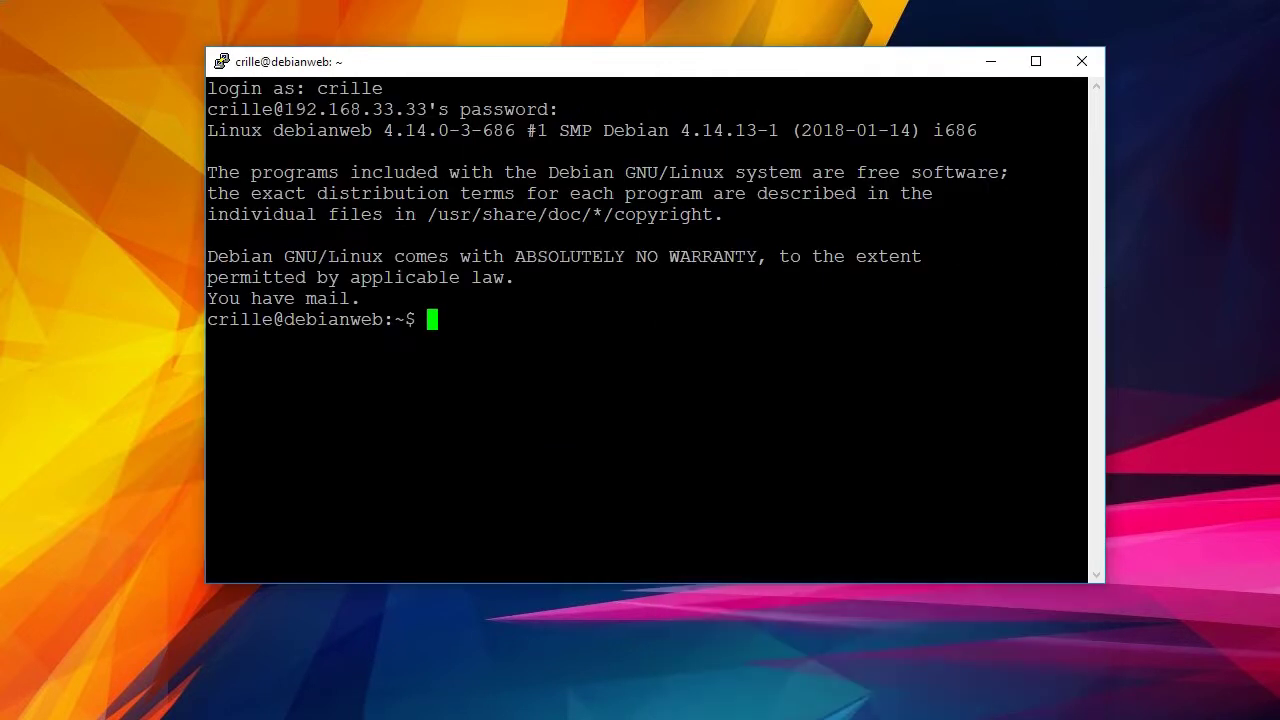
left_click_drag(697, 70, 588, 41)
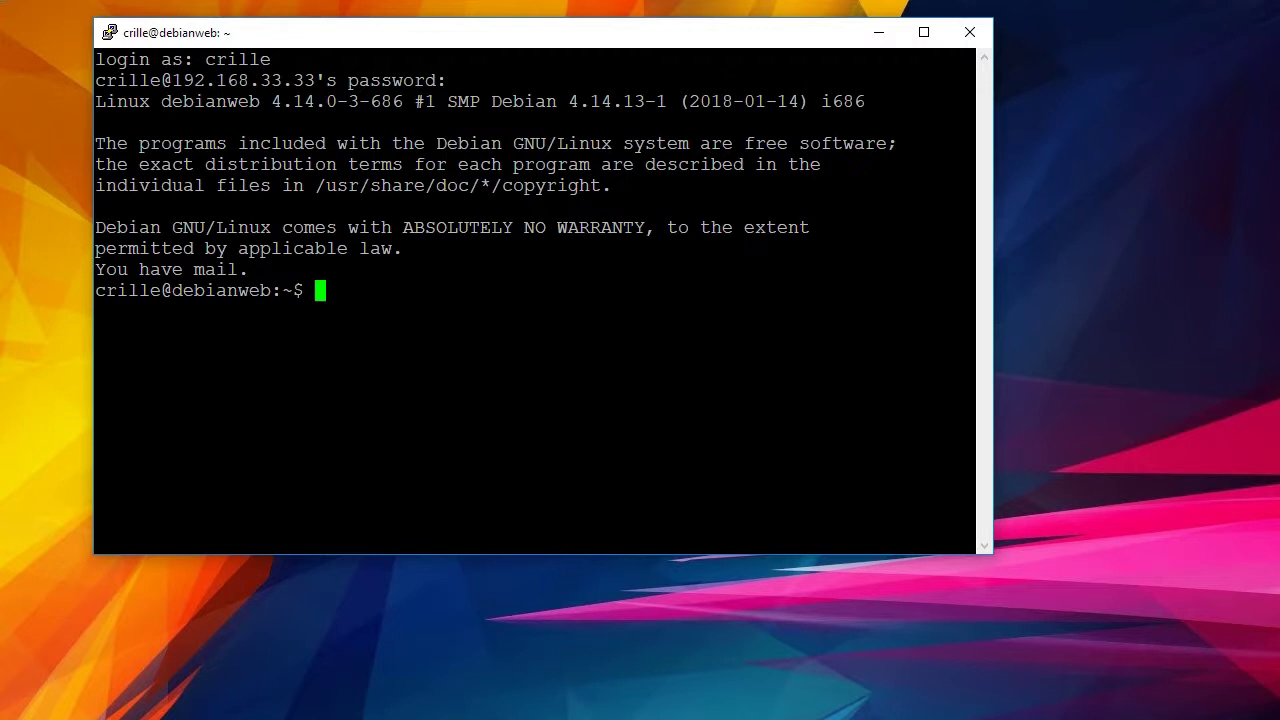
Attempt apt install apache2 php, which is refused, then switch to root with su and its password.
type("apt ")
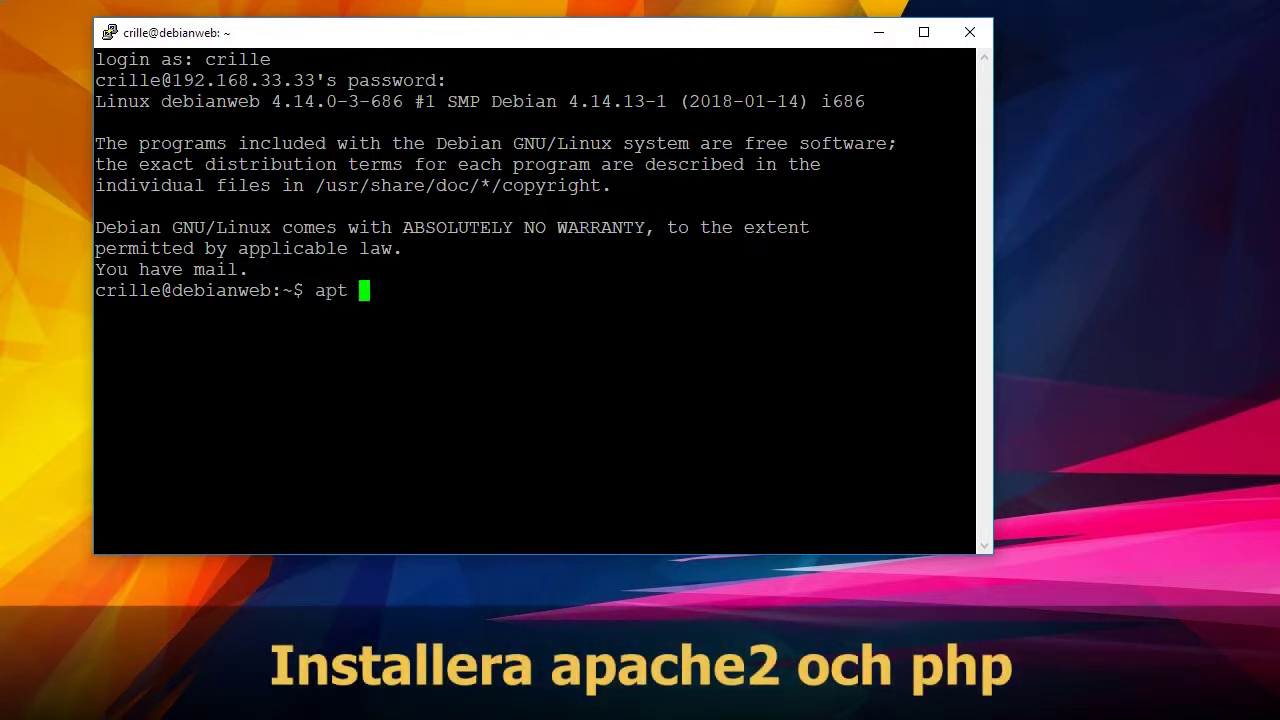
type("install ")
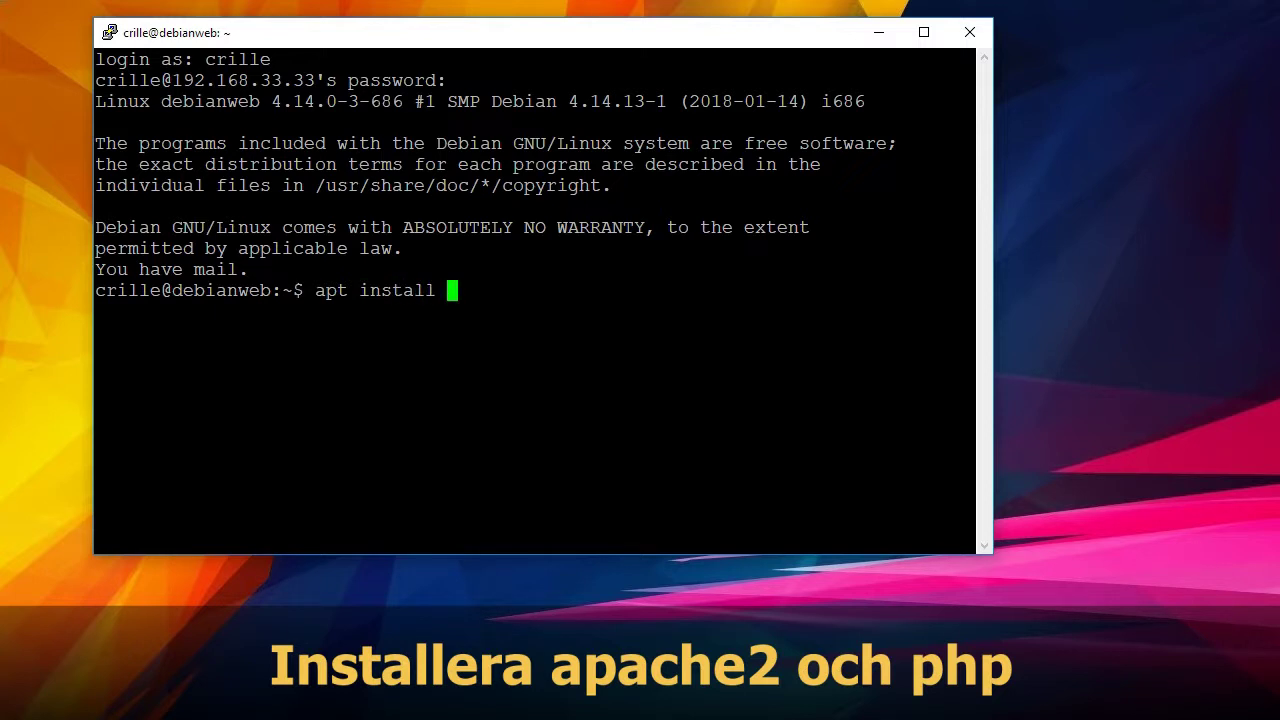
type("apache")
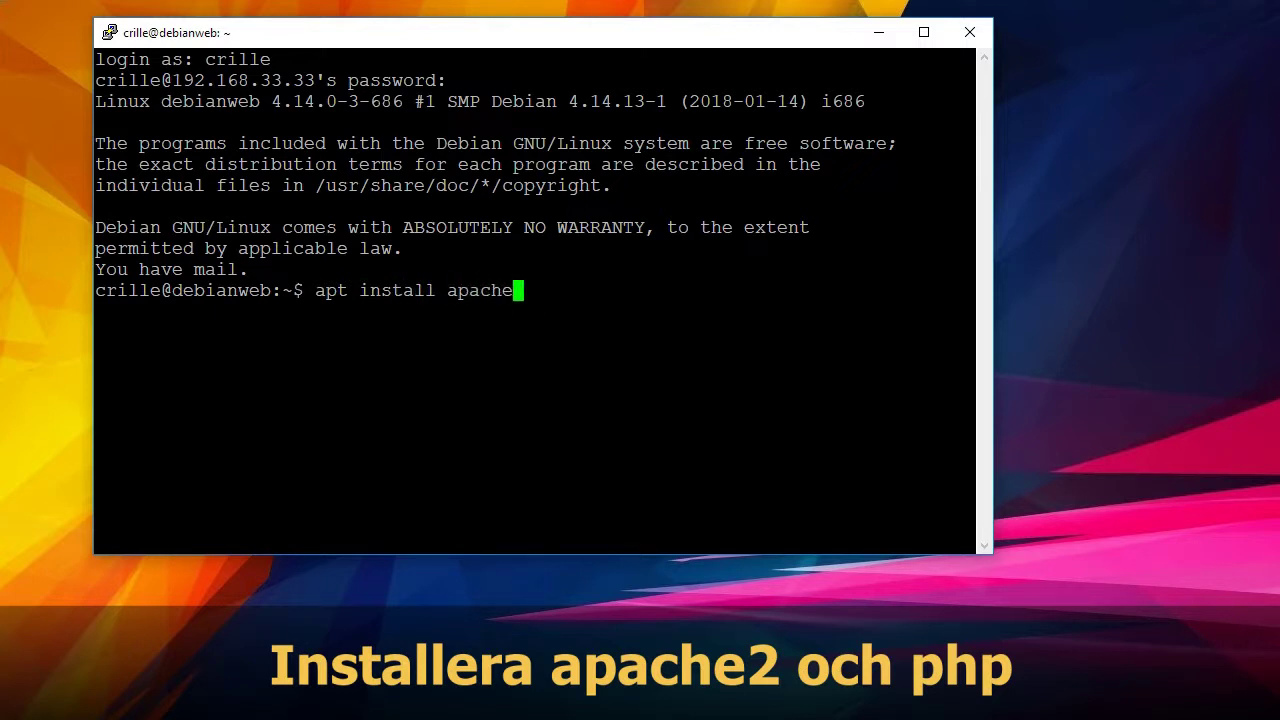
type("2 php")
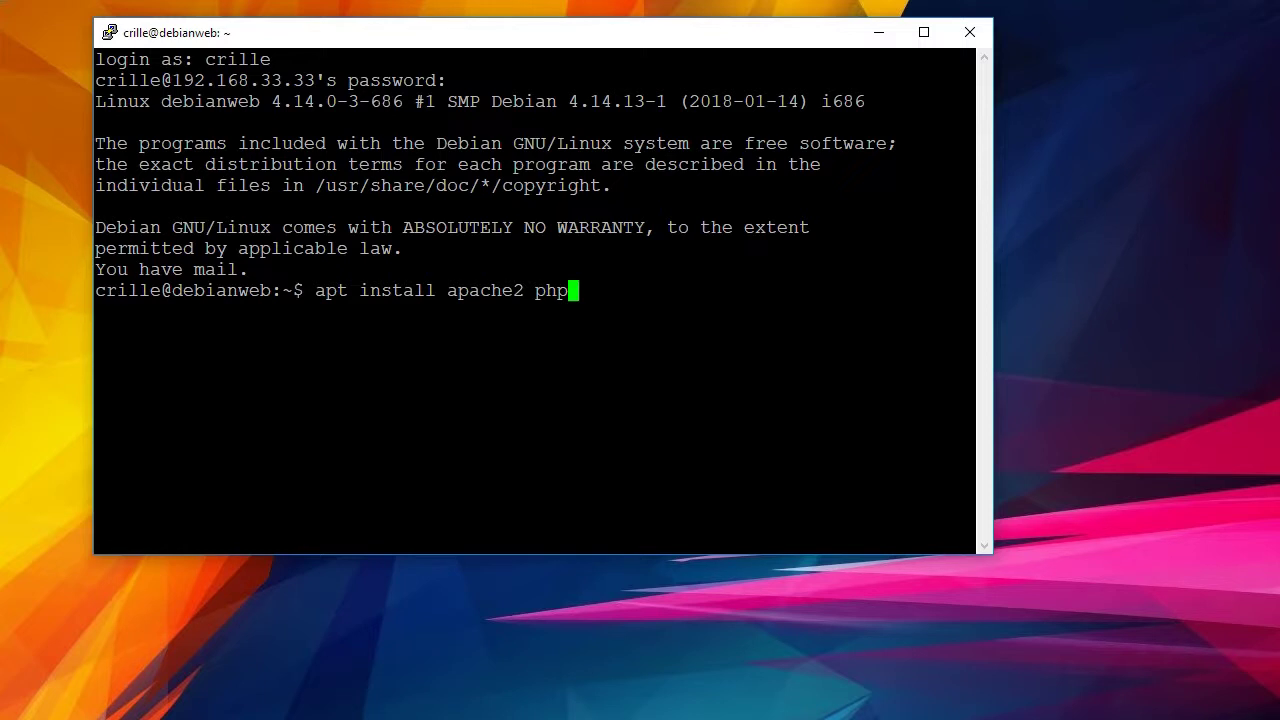
key("Return")
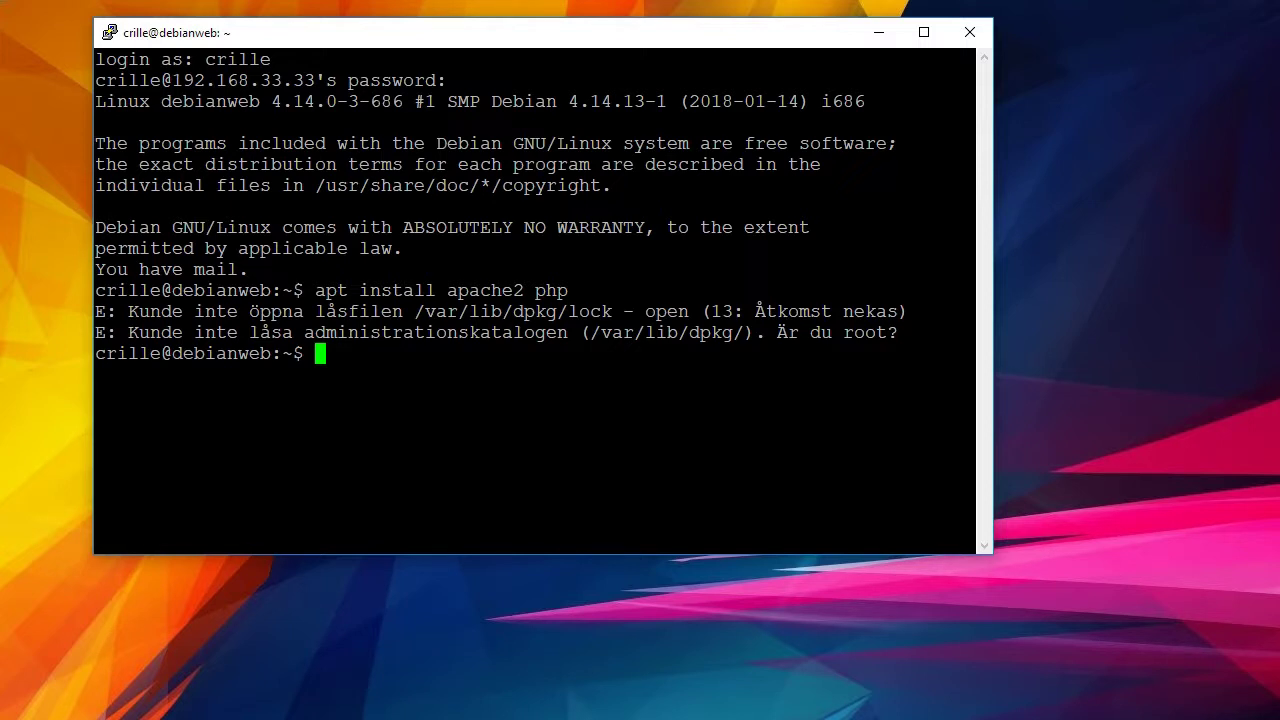
type("su")
key("Return")
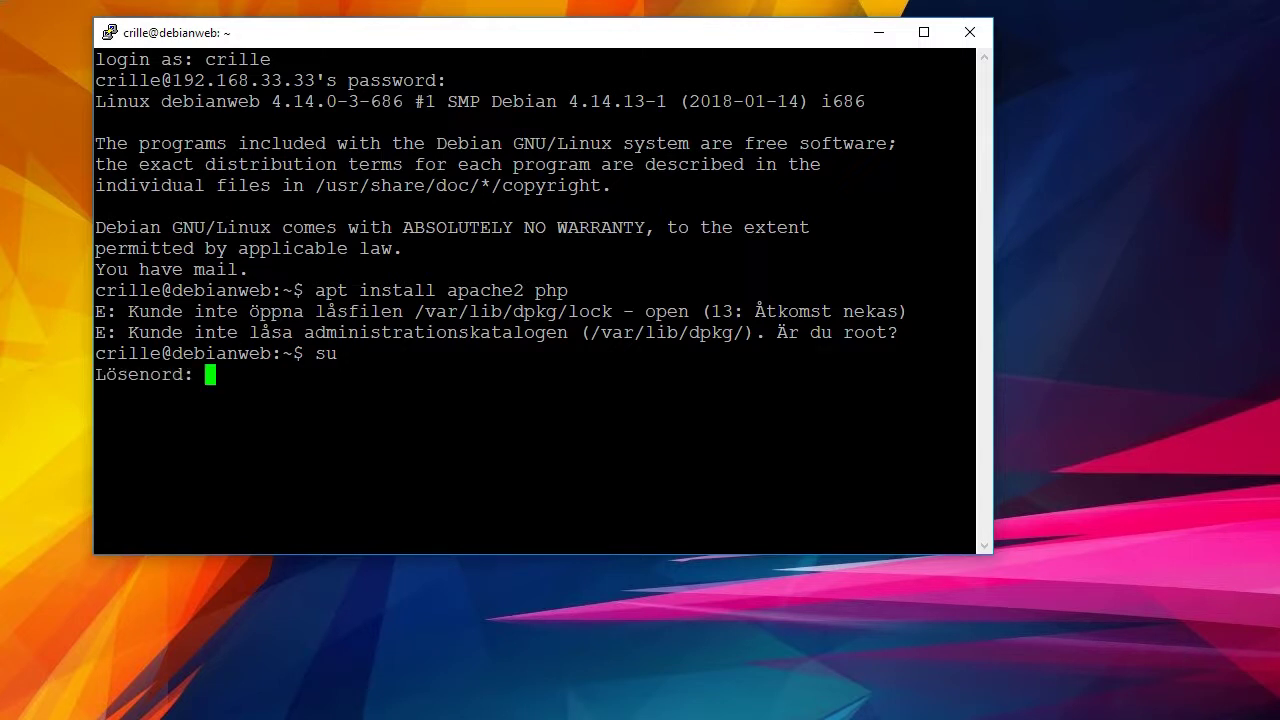
key("Return")
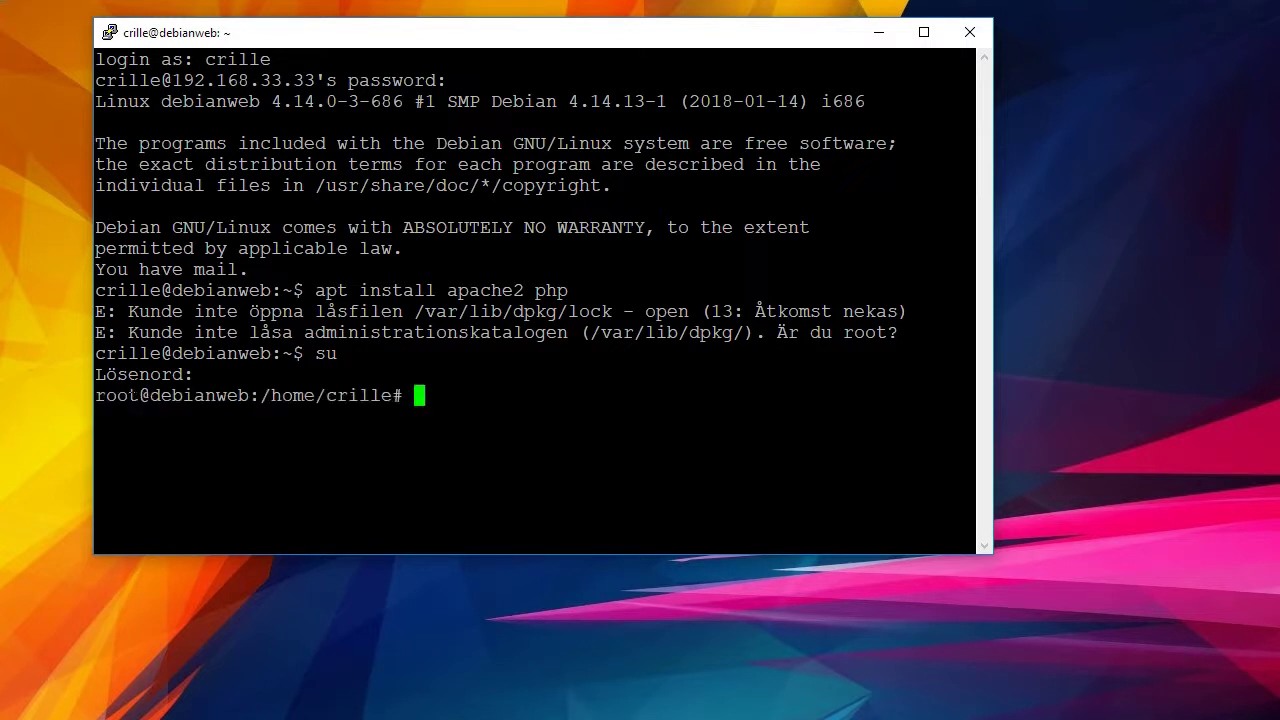
As root, run apt install apache php, which fails on the misspelled package name.
left_click_drag(131, 395, 194, 375)
left_click(194, 375)
type("apt install apa")
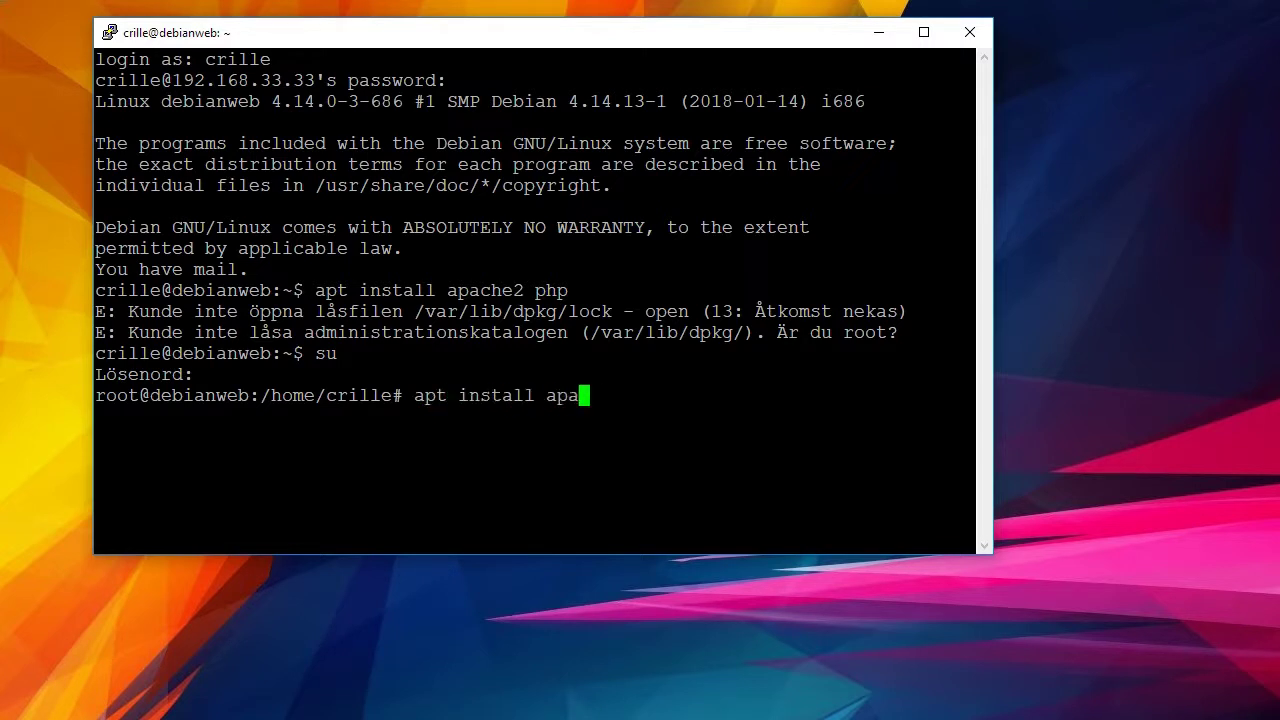
type("che php")
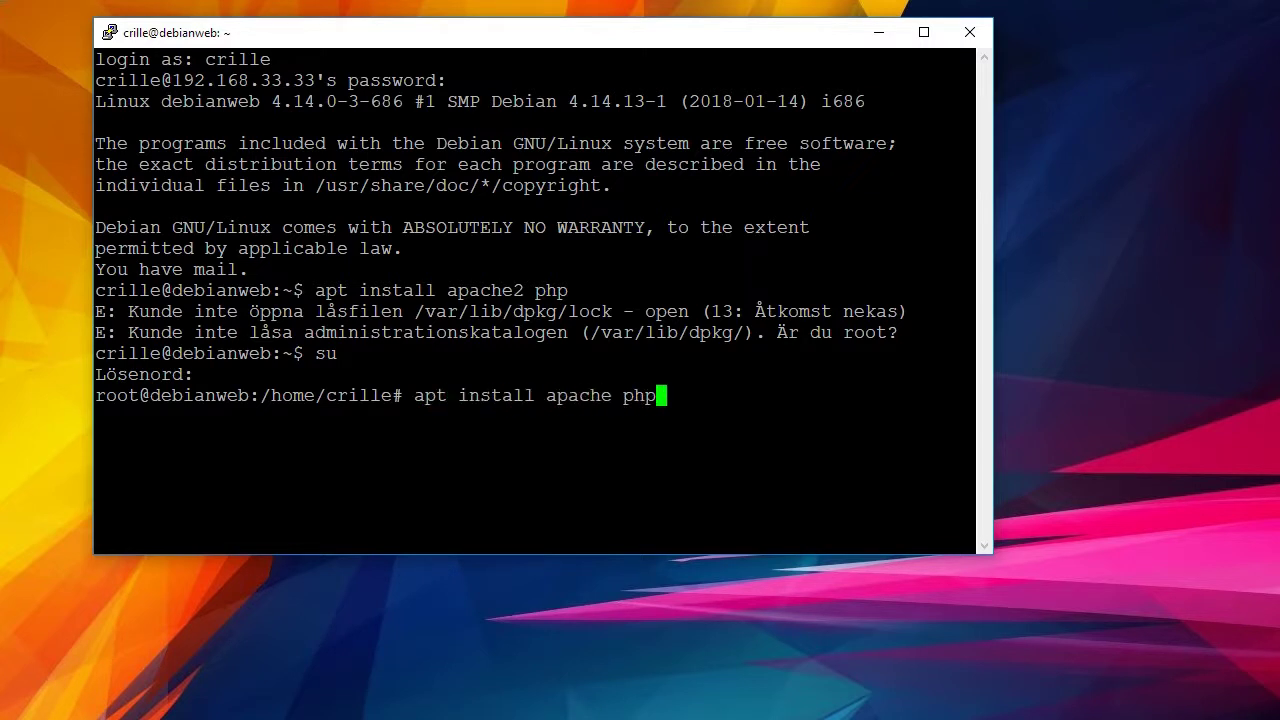
key("Return")
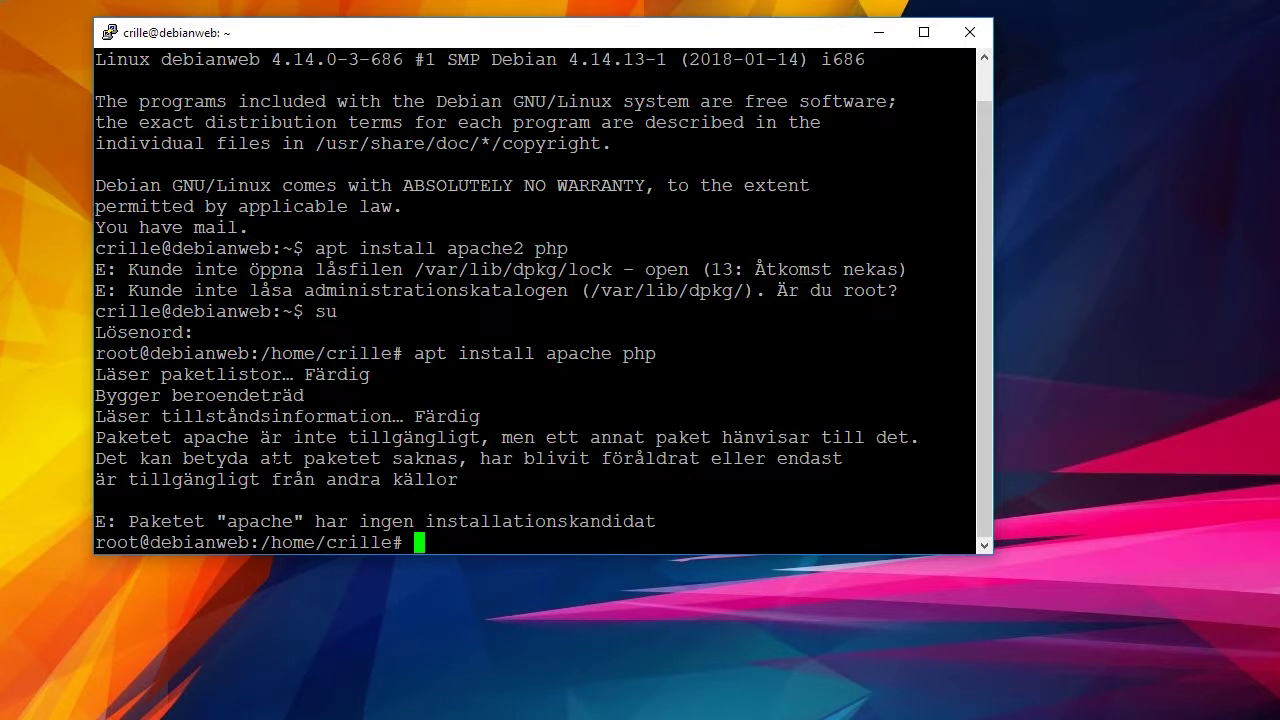
Correct the command to apache2 php, confirm with J, and enlarge the terminal window.
key("Up")
key("Left")
key("Left")
key("Left")
key("Left")
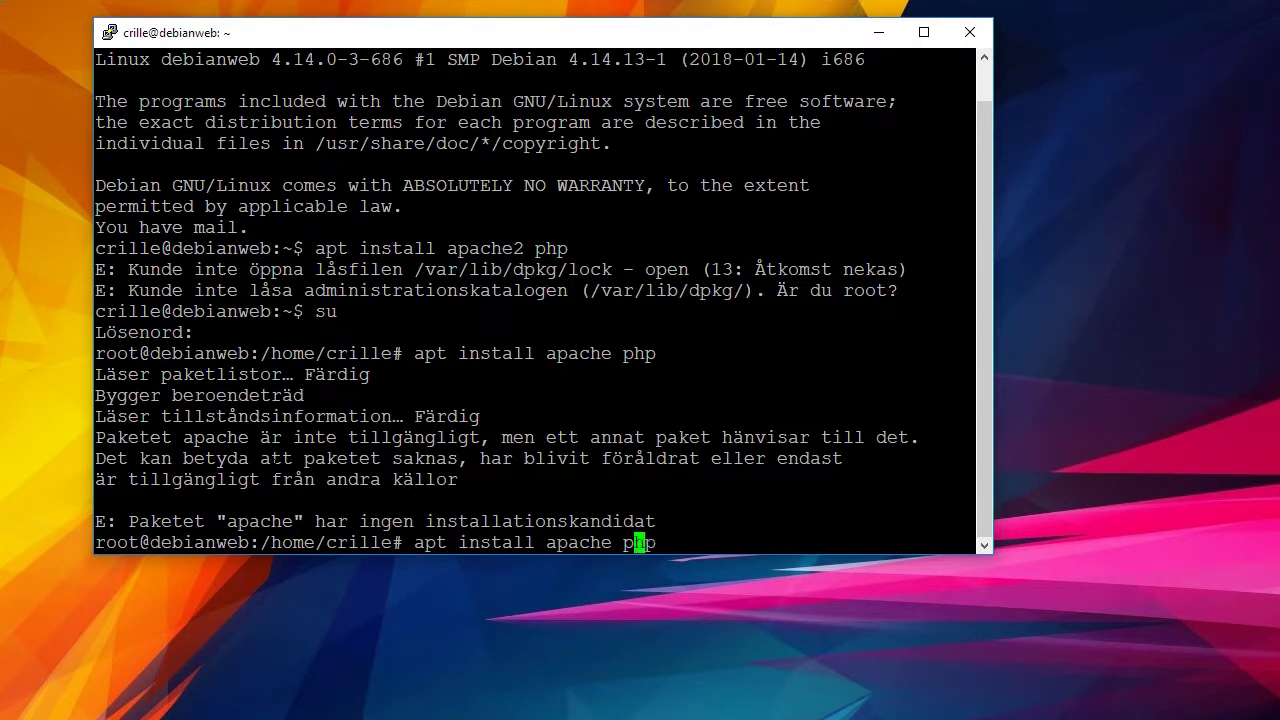
type("2")
key("Return")
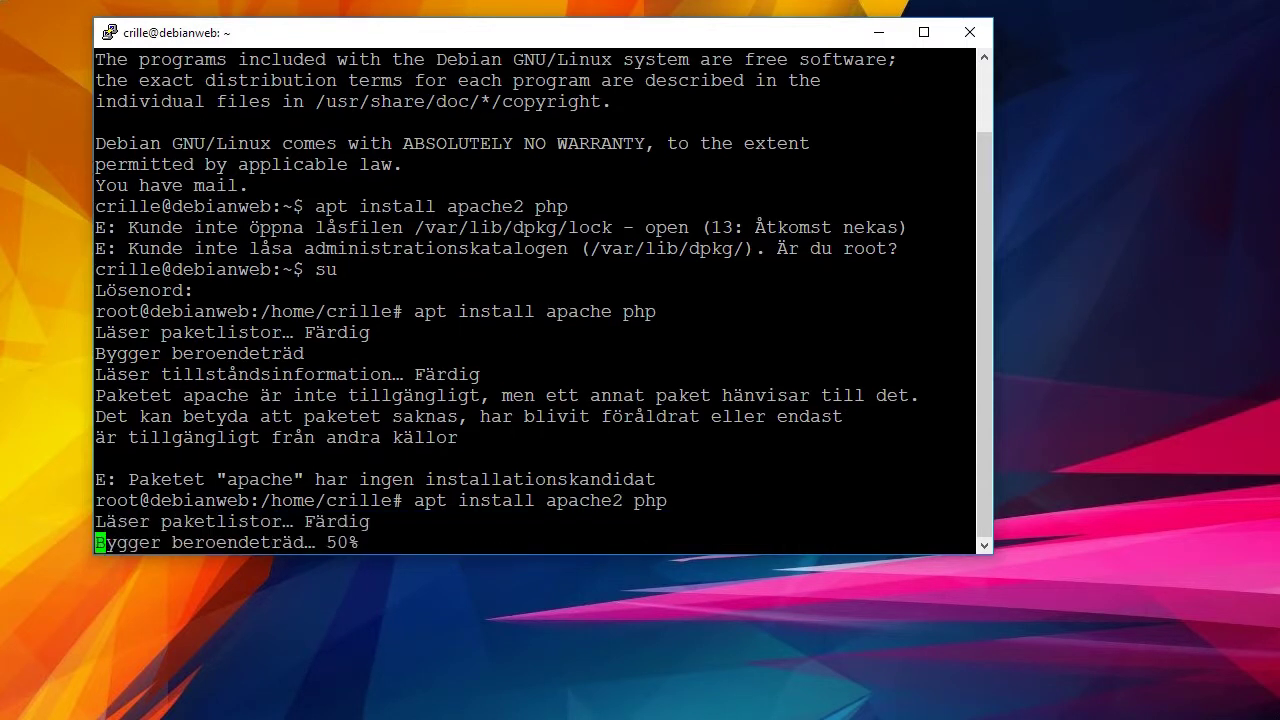
key("Return")
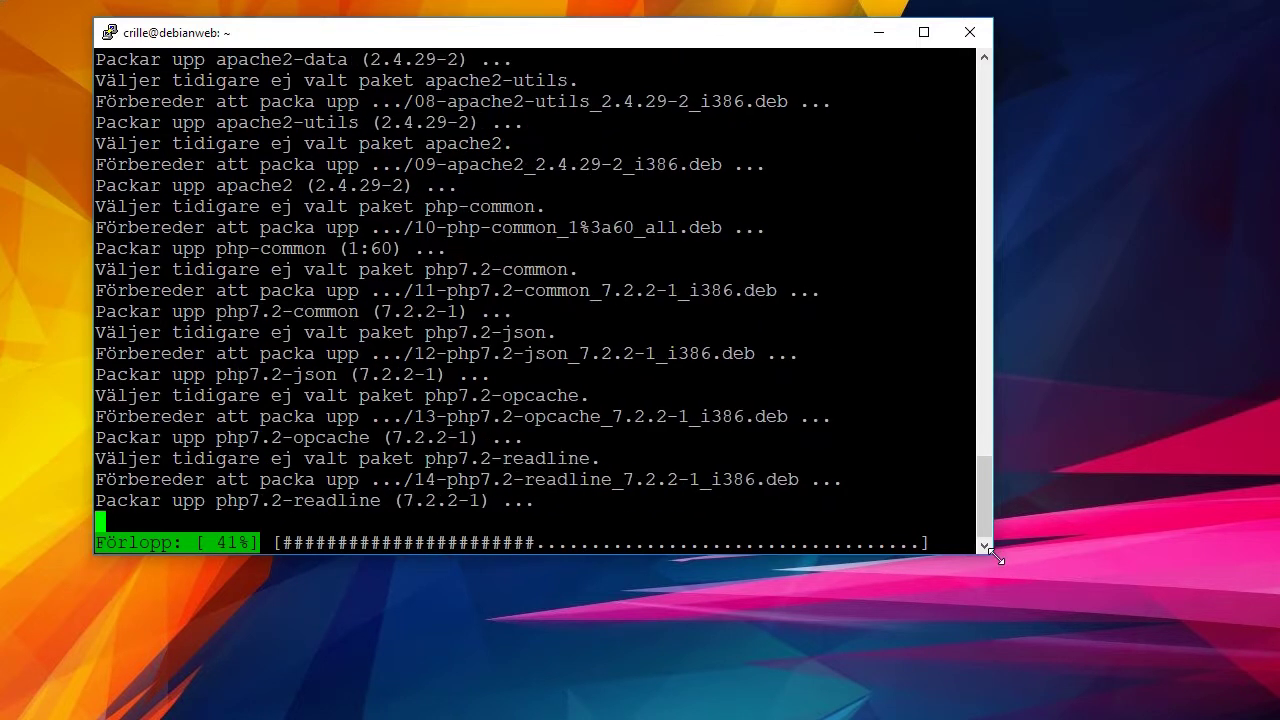
left_click_drag(996, 557, 1242, 677)
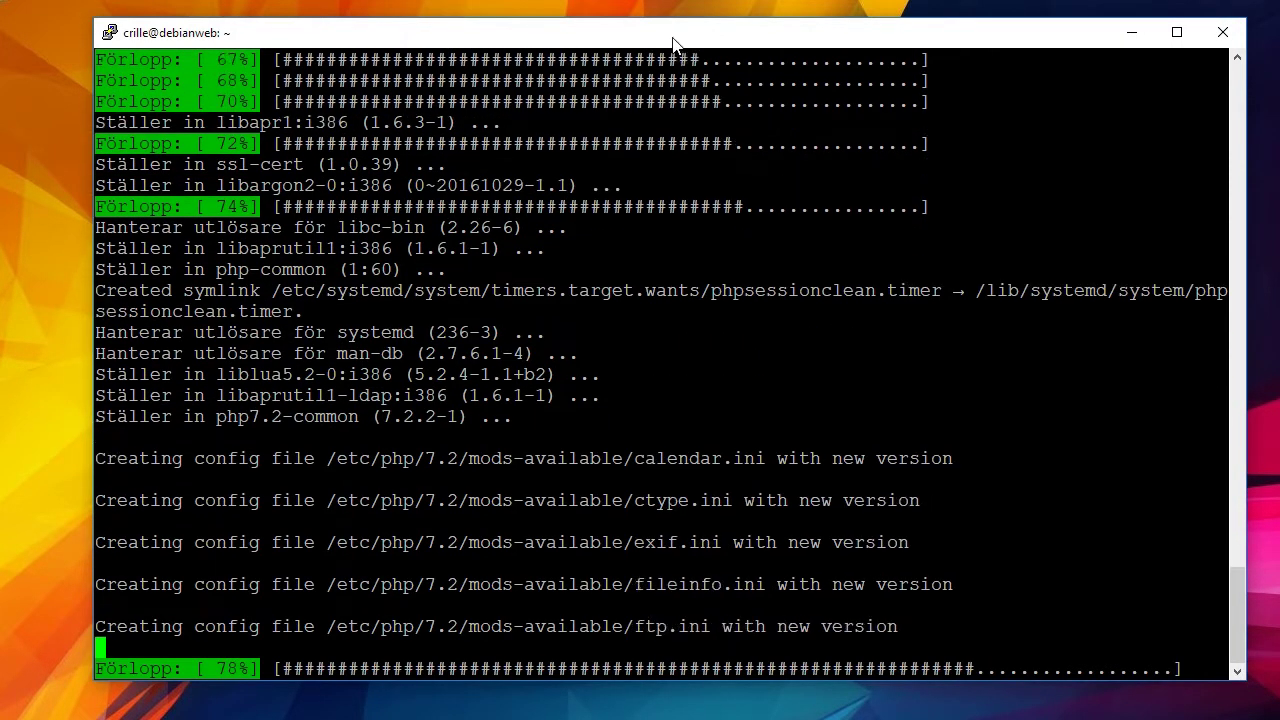
left_click_drag(673, 44, 633, 38)
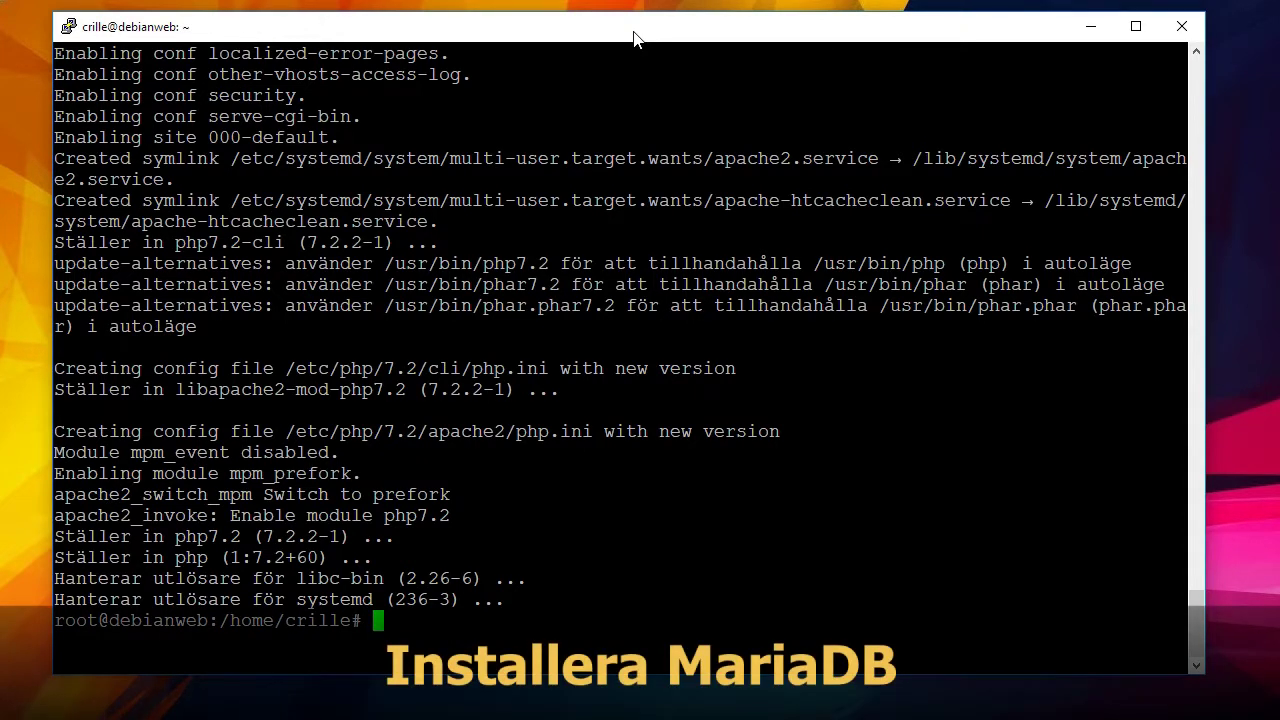
Install mariadb-server with apt, completing the truncated package name and confirming the install.
type("apt inst")
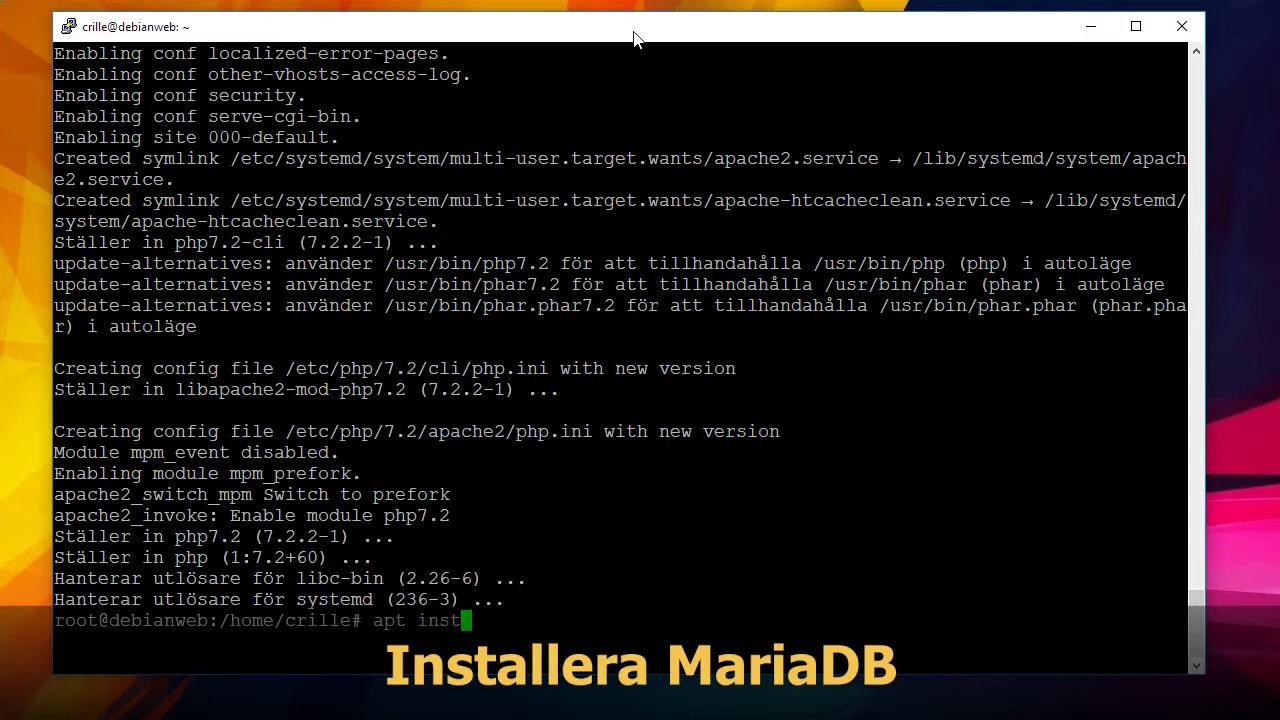
type("all mariadb-ser v")
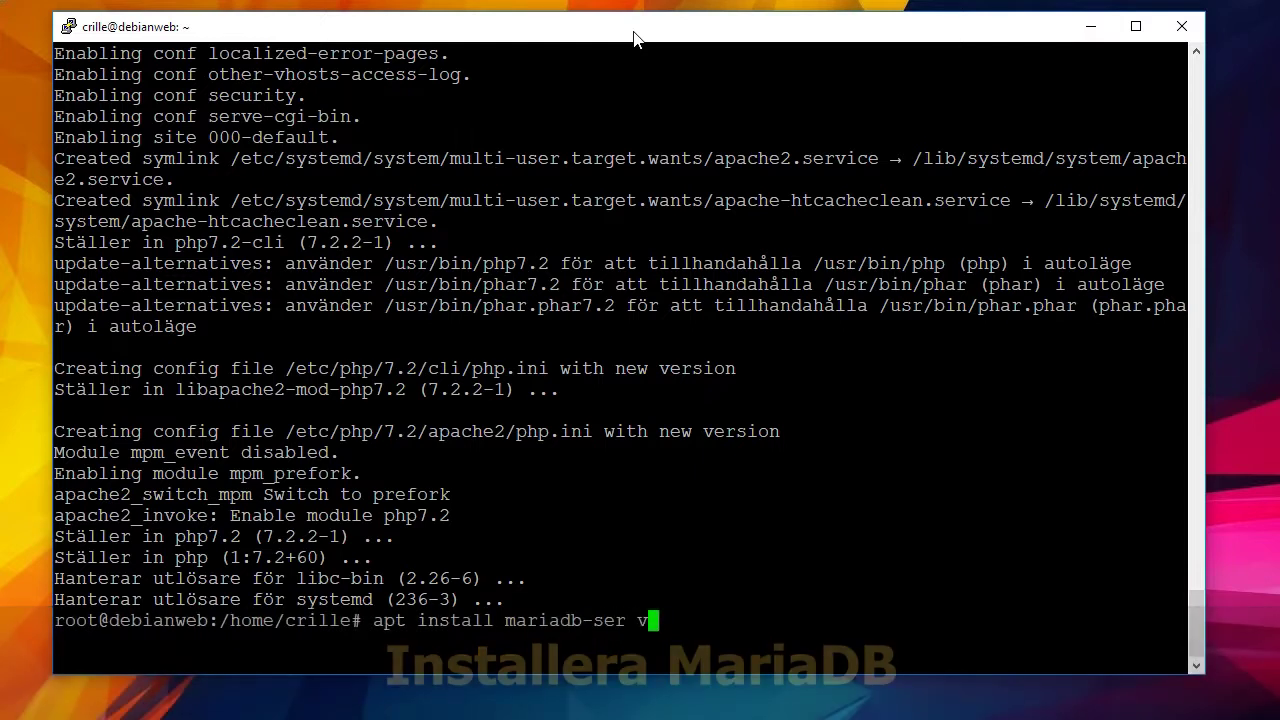
key("Return")
key("Up")
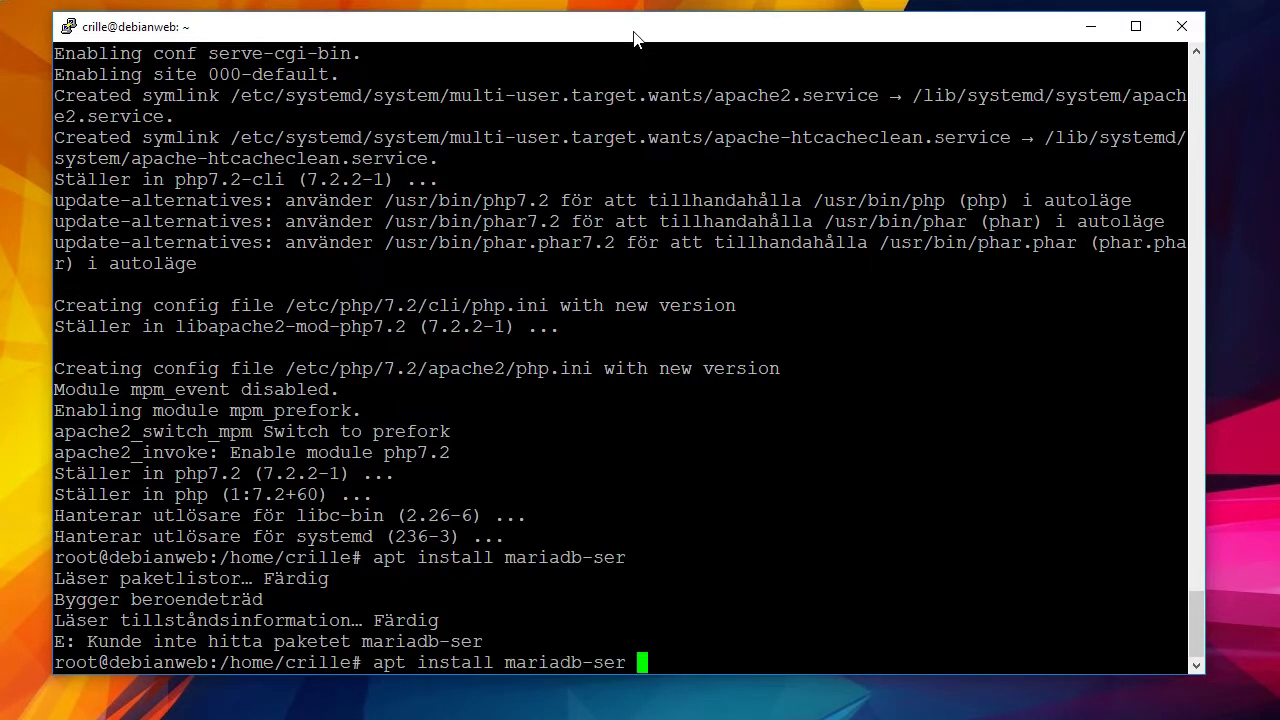
type("ver")
key("Return")
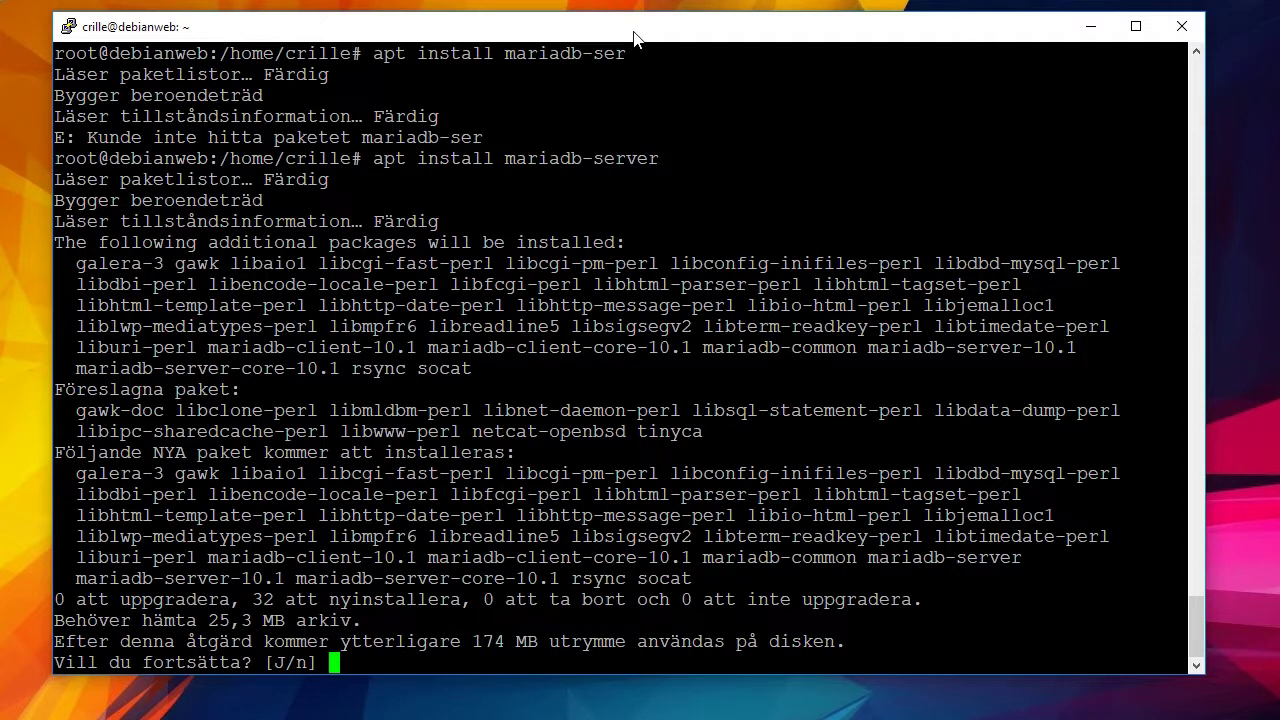
left_click_drag(364, 158, 658, 160)
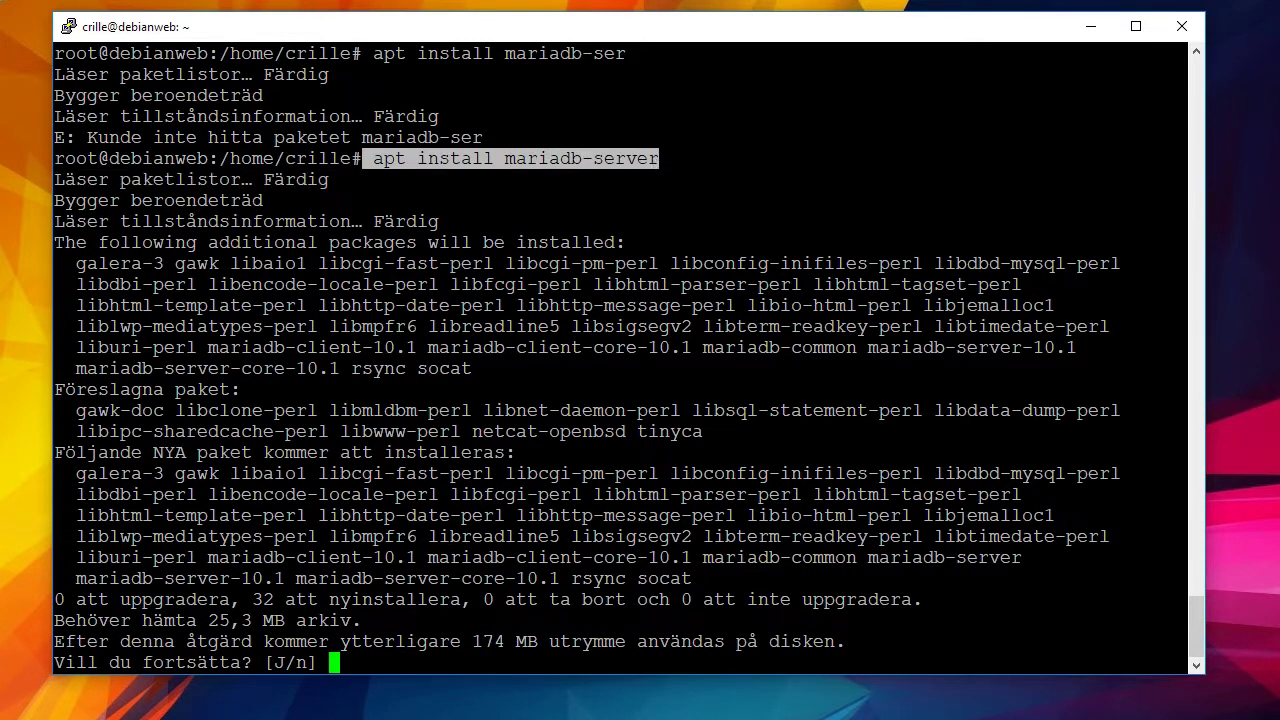
left_click(658, 160)
key("Return")
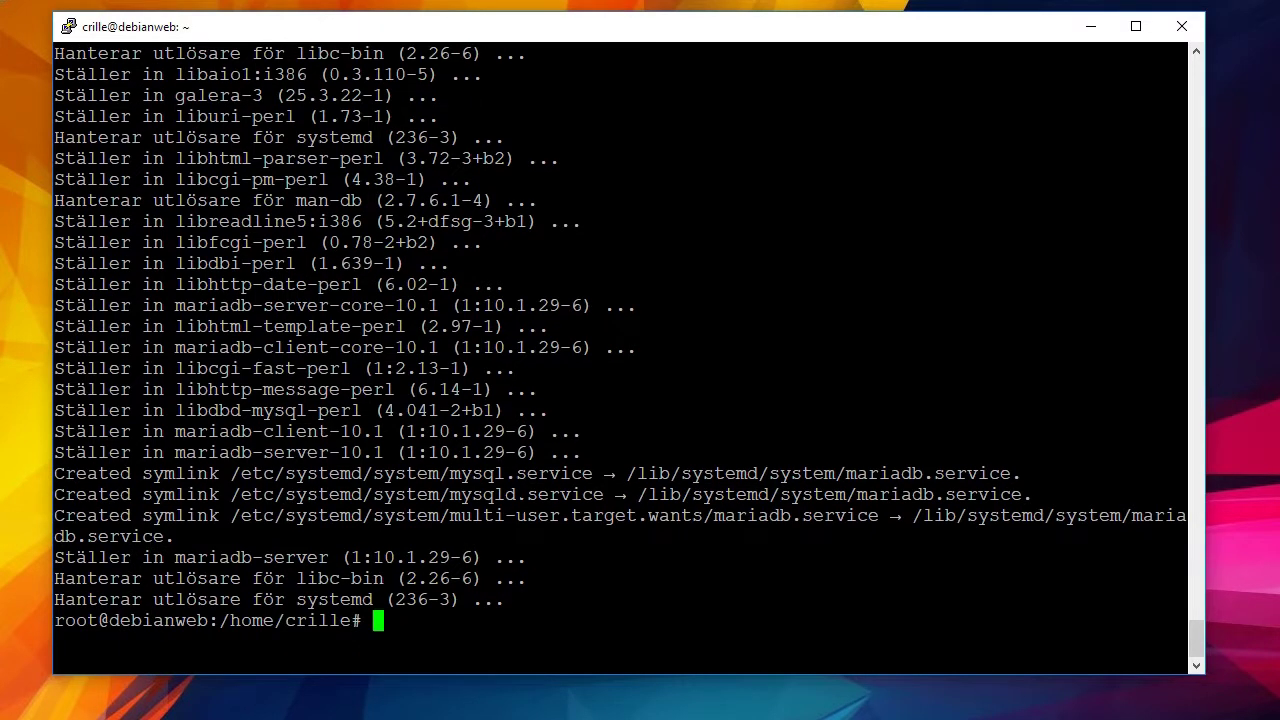
Clear the screen and run apt install phpmyadmin, accepting its dependencies.
type("clear")
key("Return")
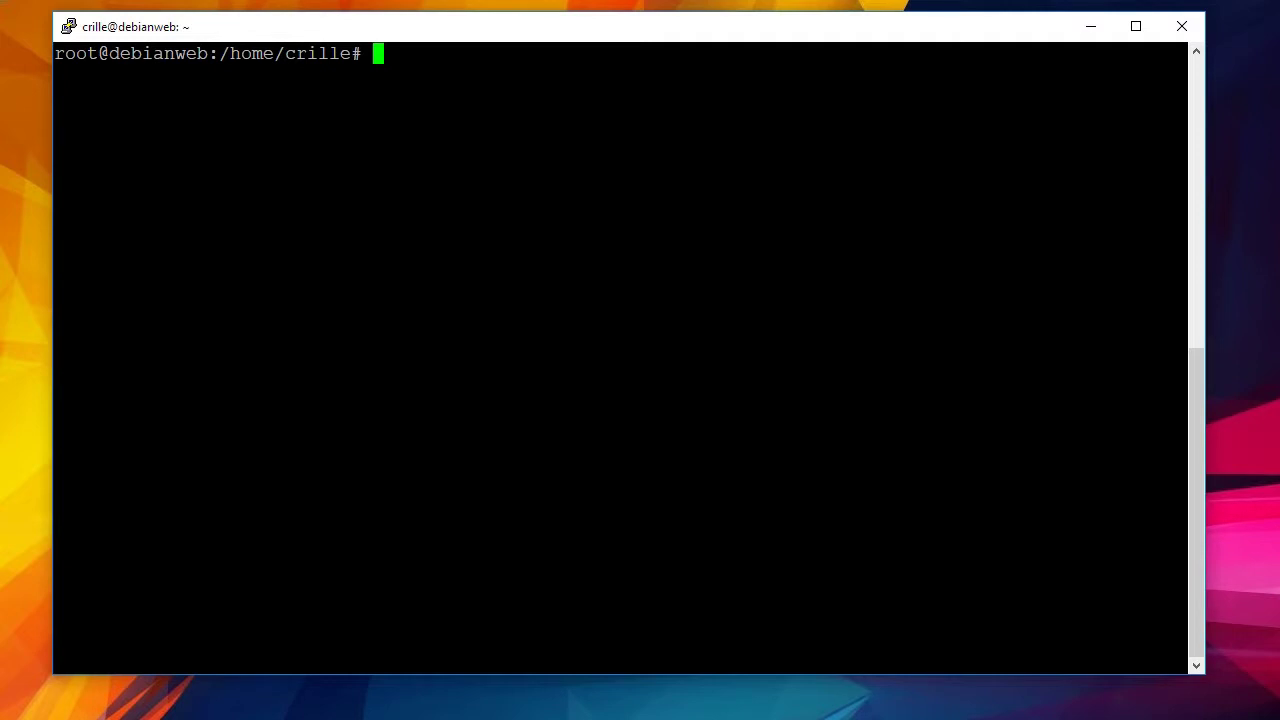
type("apt ins")
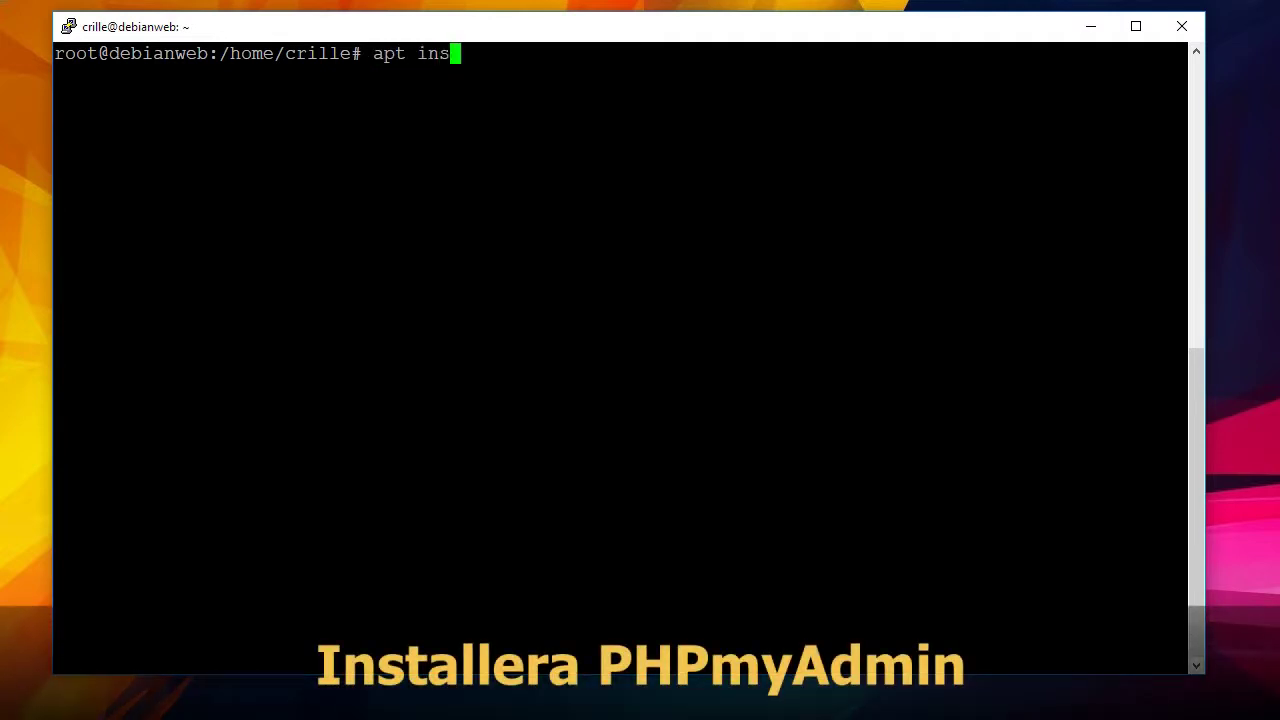
type("tall phpmyadmin")
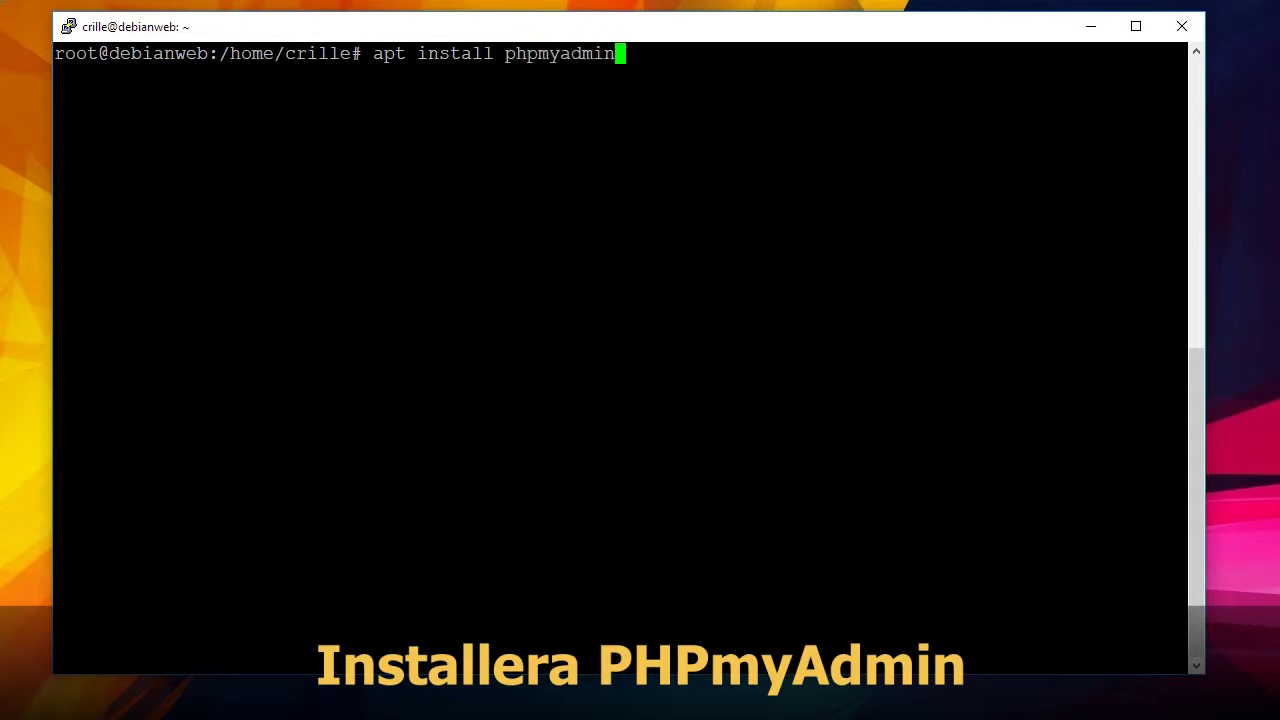
key("Return")
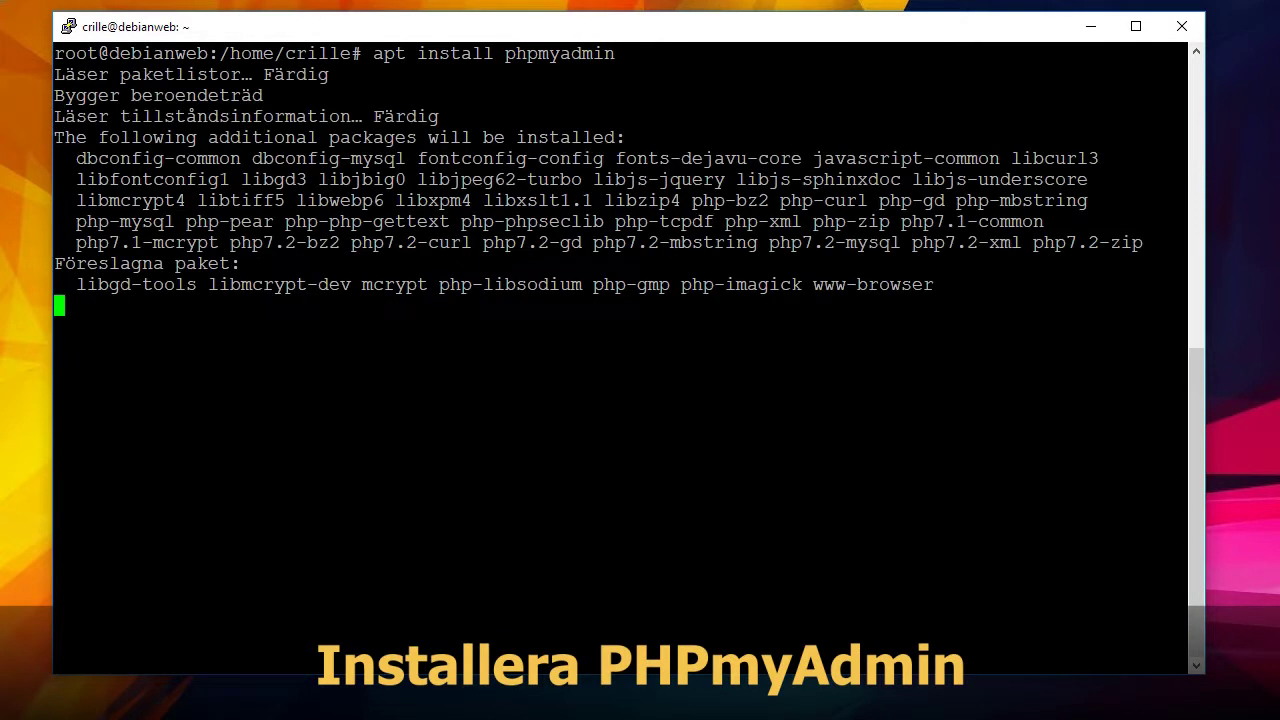
key("Return")
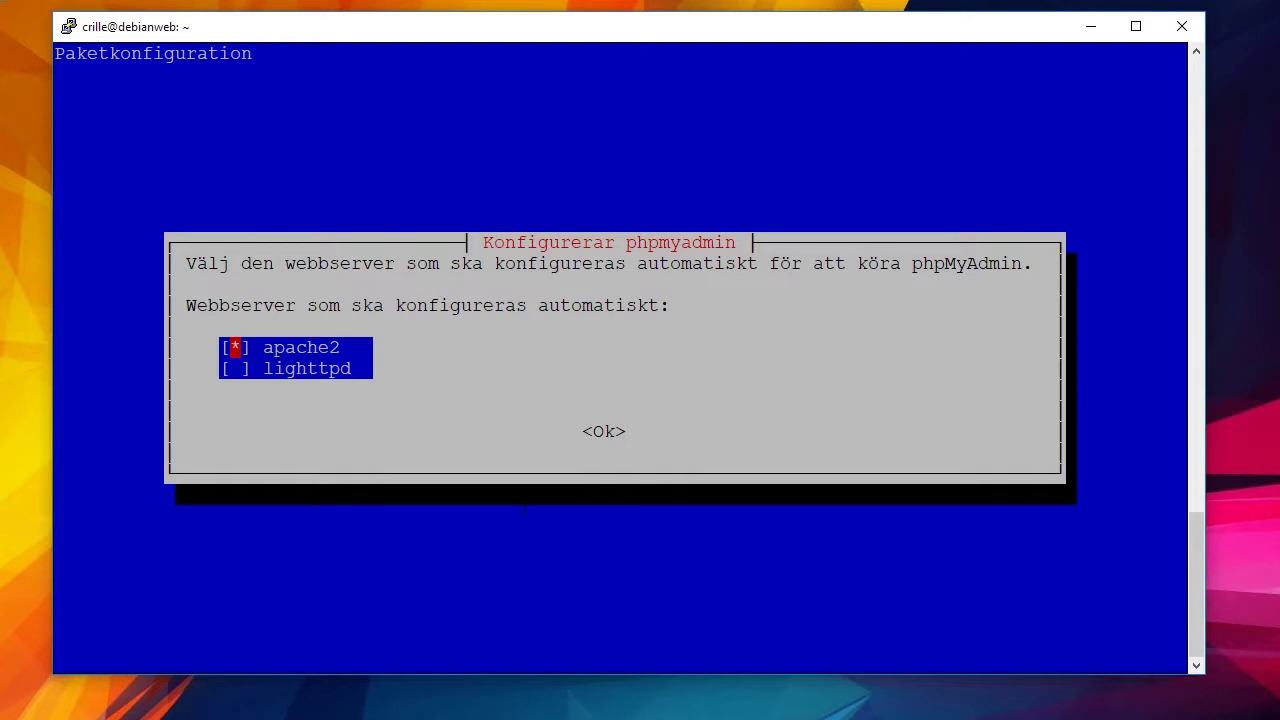
Confirm apache2 as web server, accept dbconfig-common, and enter and confirm the application password.
key("Tab")
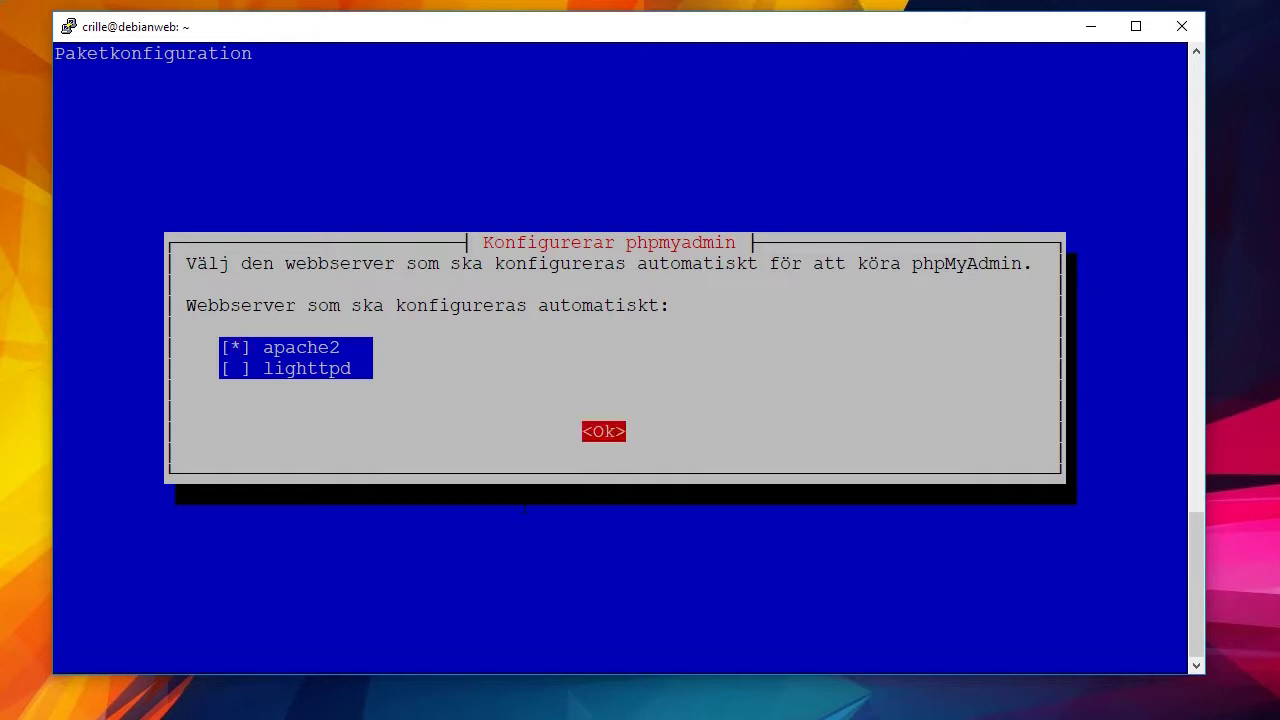
key("Return")
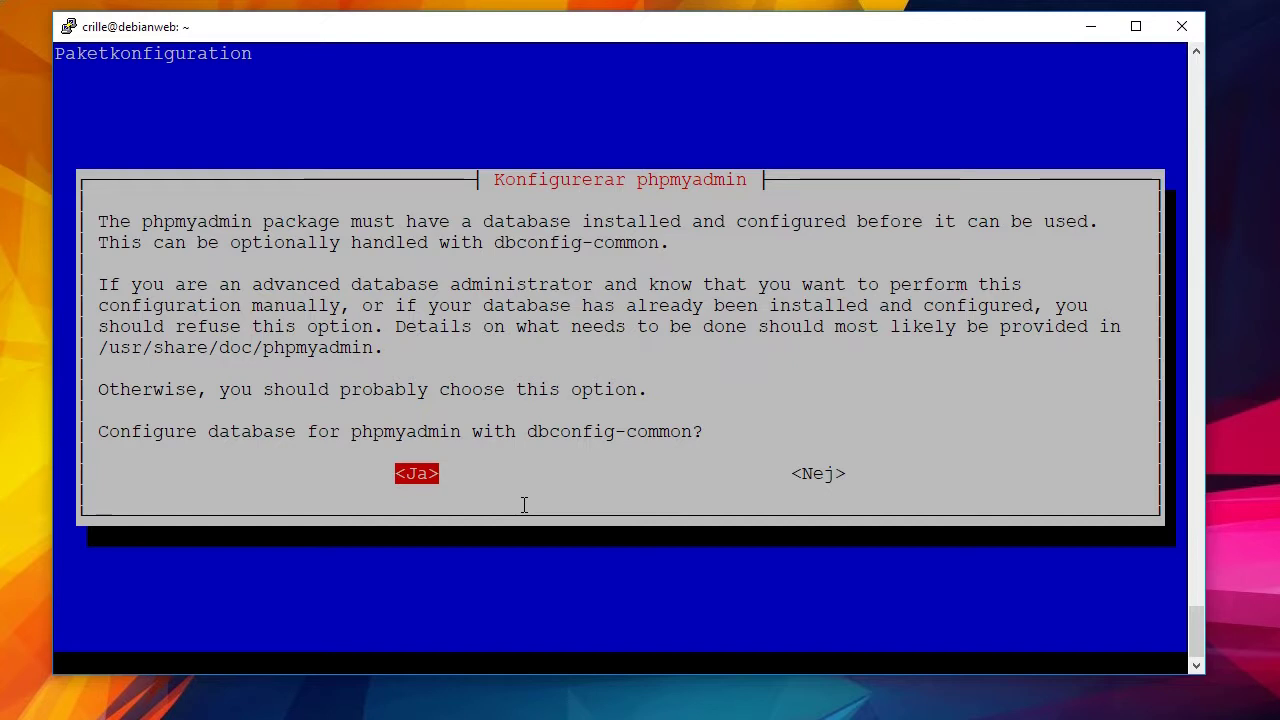
key("Return")
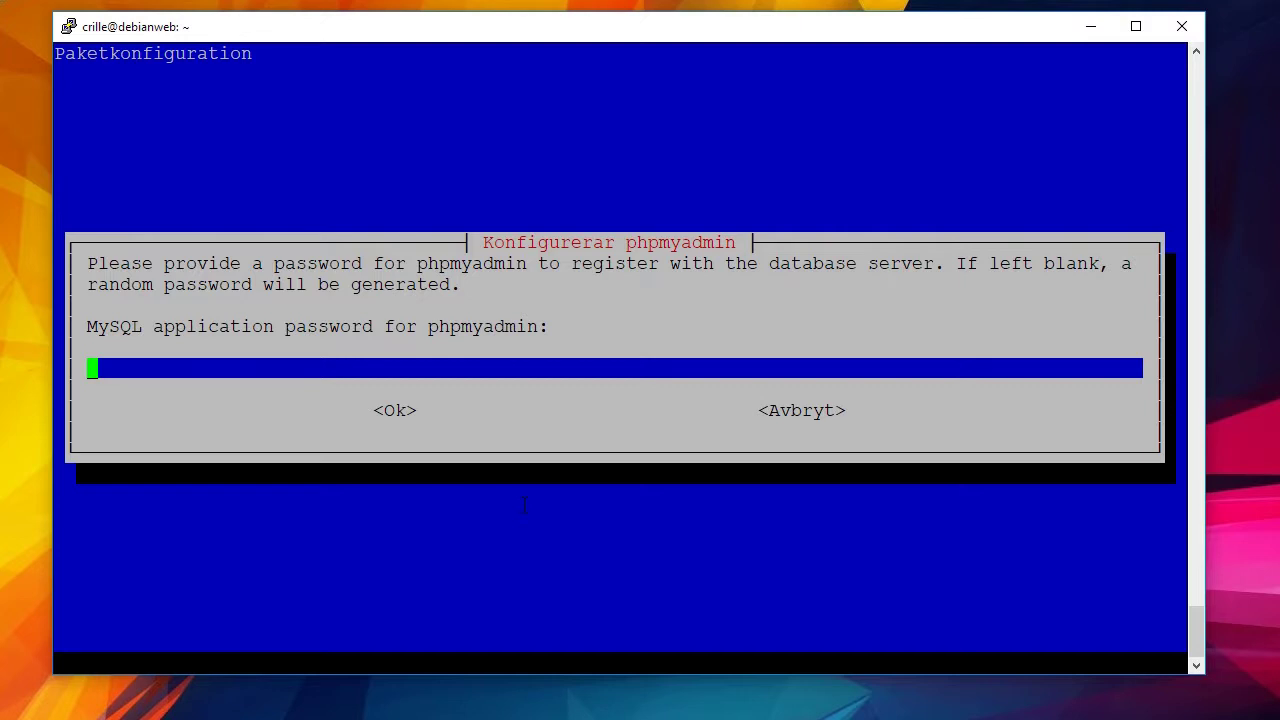
type("********")
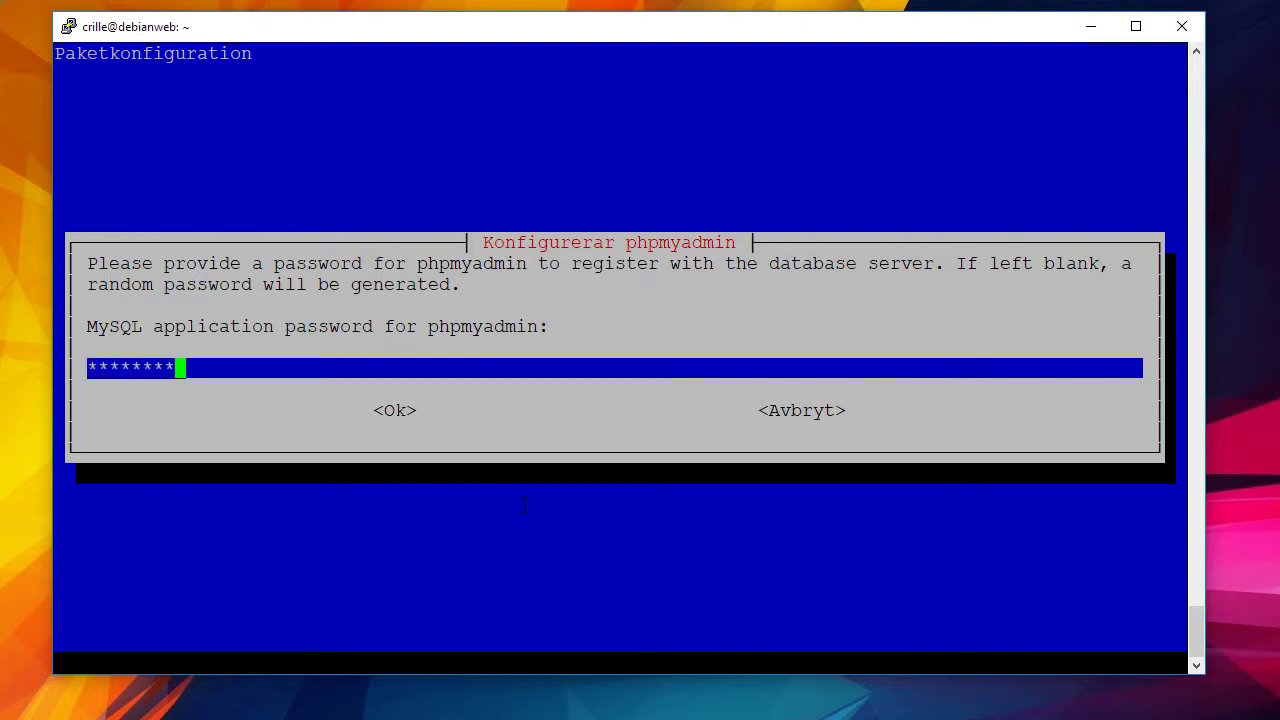
key("Return")
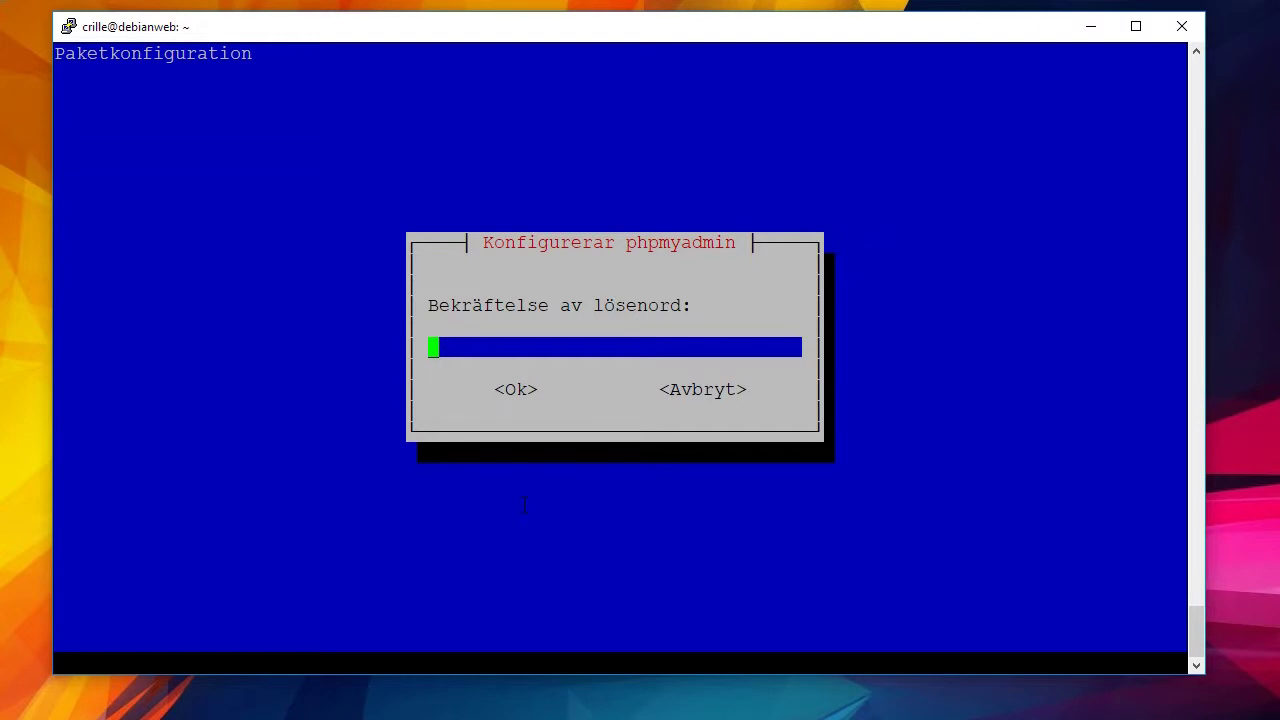
type("********")
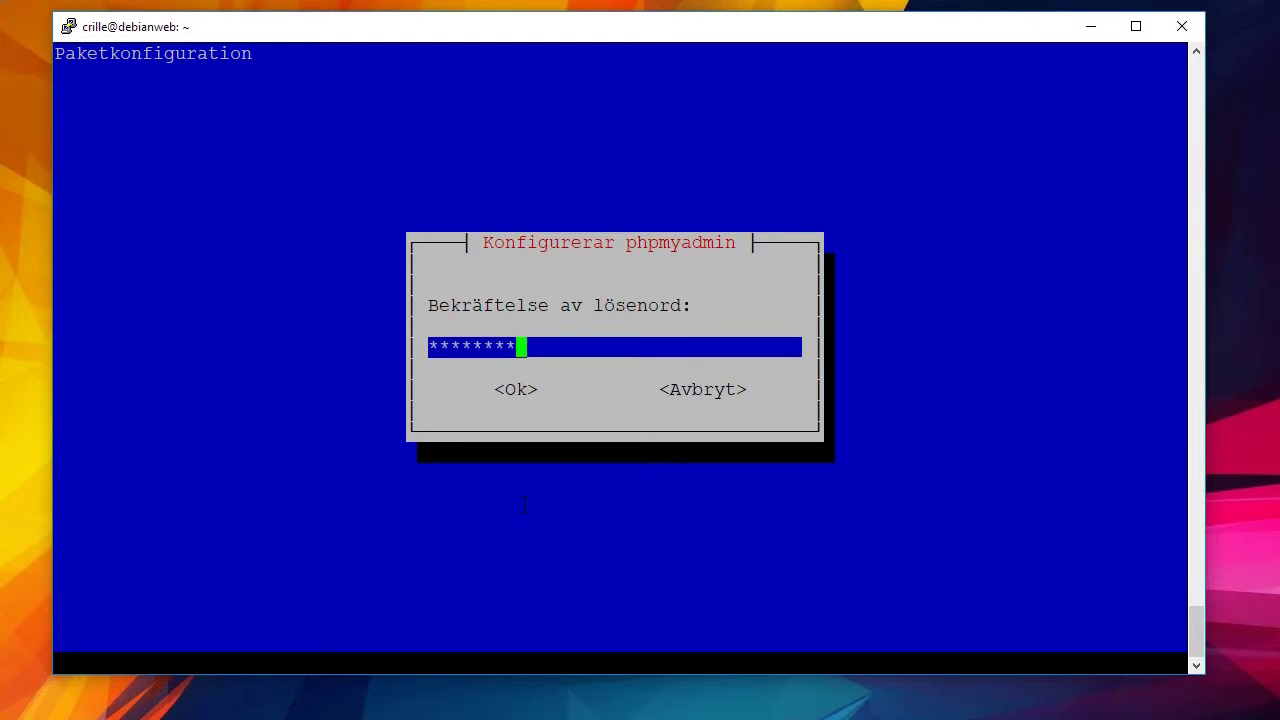
key("Return")
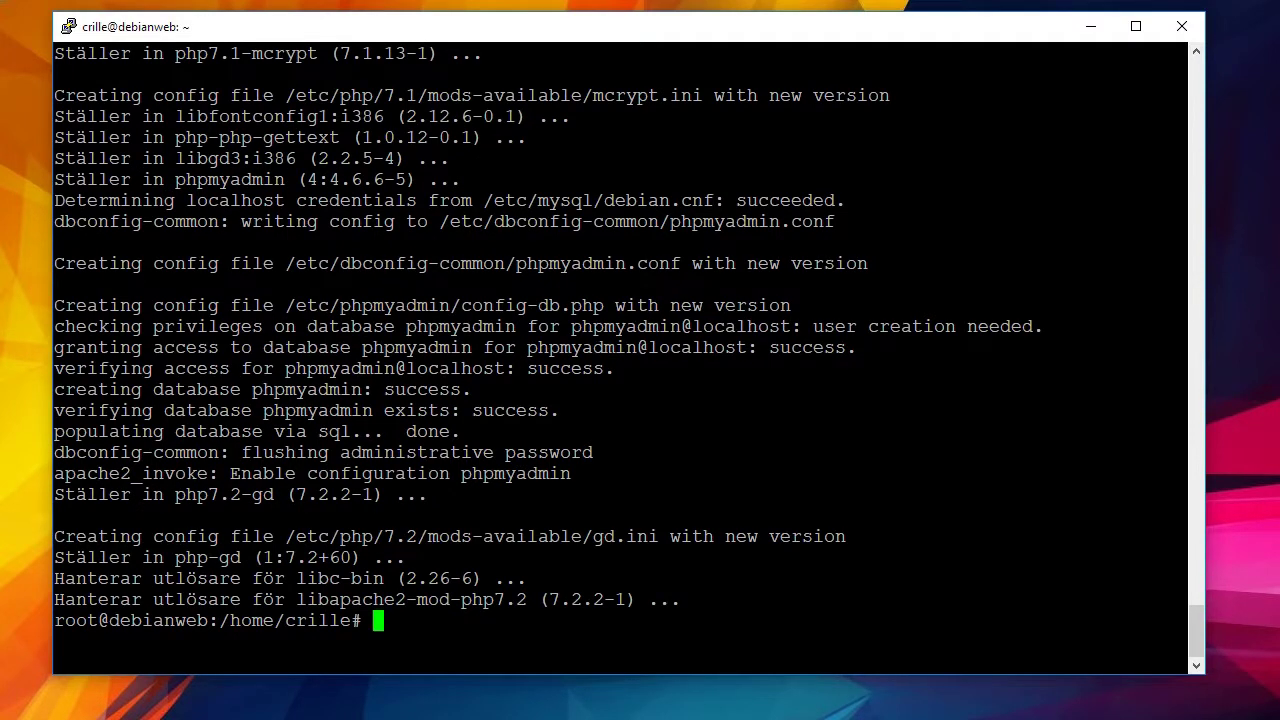
Clear the screen and run mysql_secure_installation, completing its name with Tab.
type("clear")
key("Return")
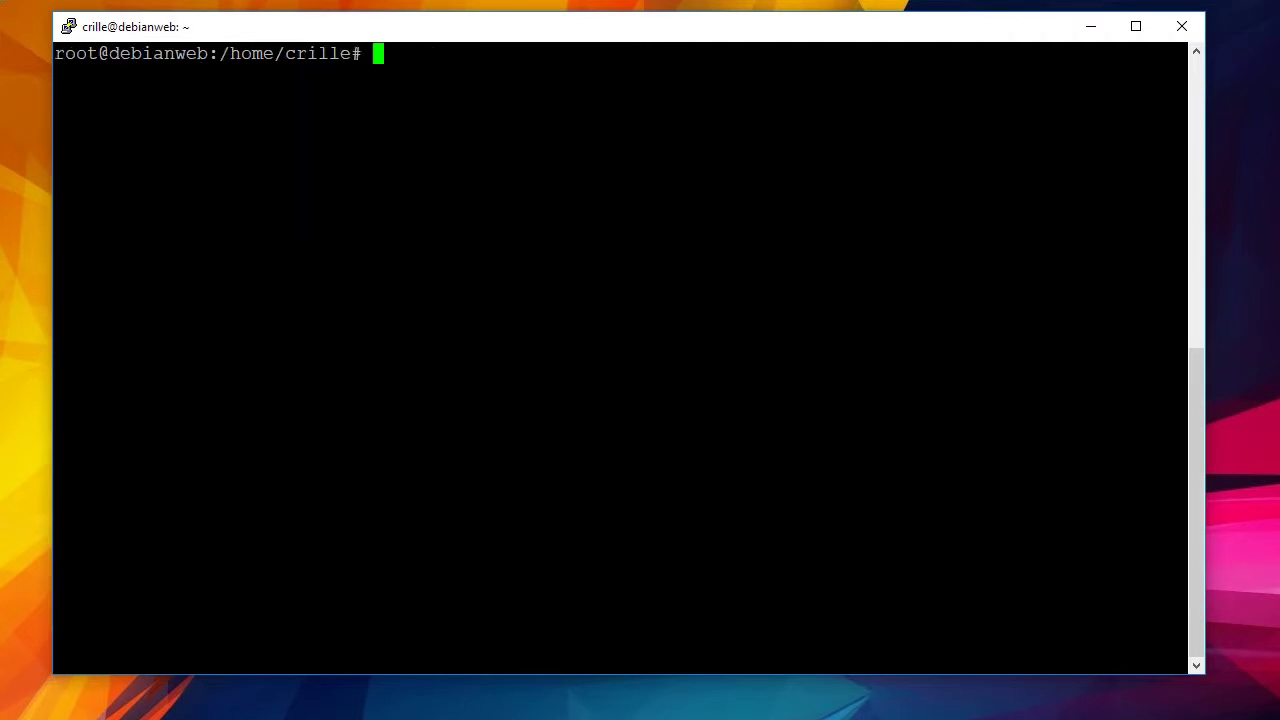
type("mysql_sec")
key("Tab")
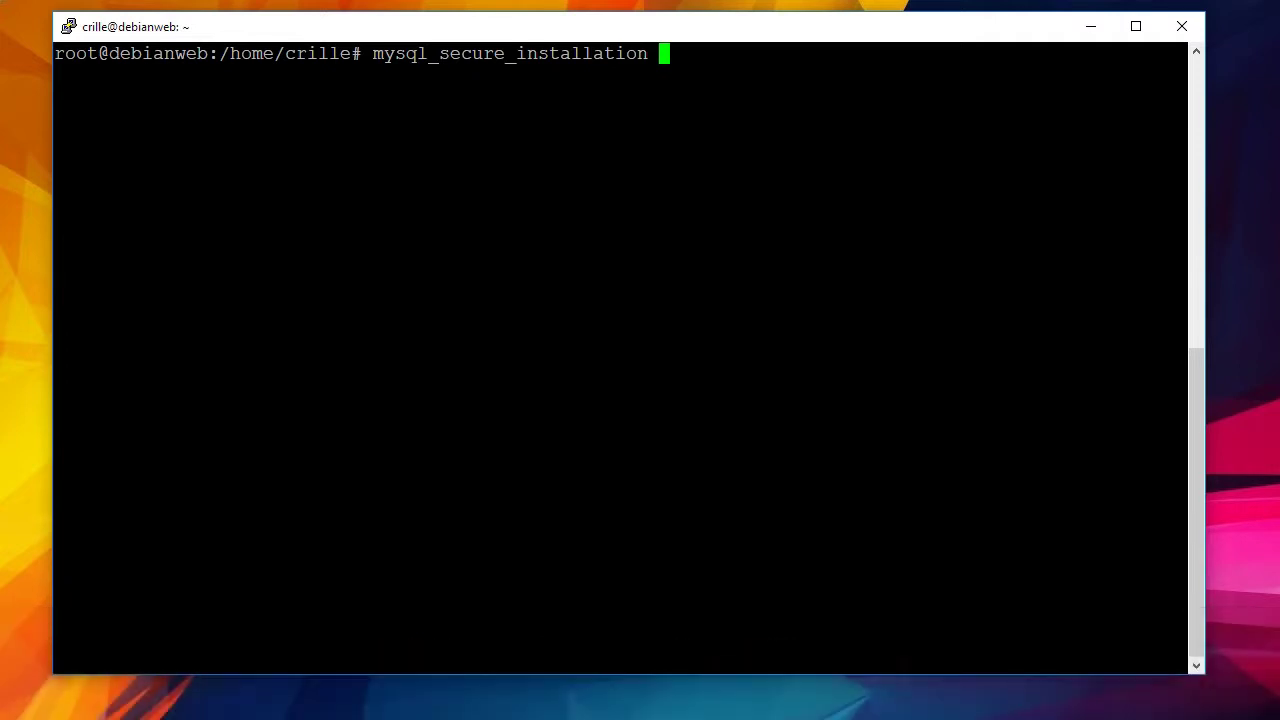
key("Return")
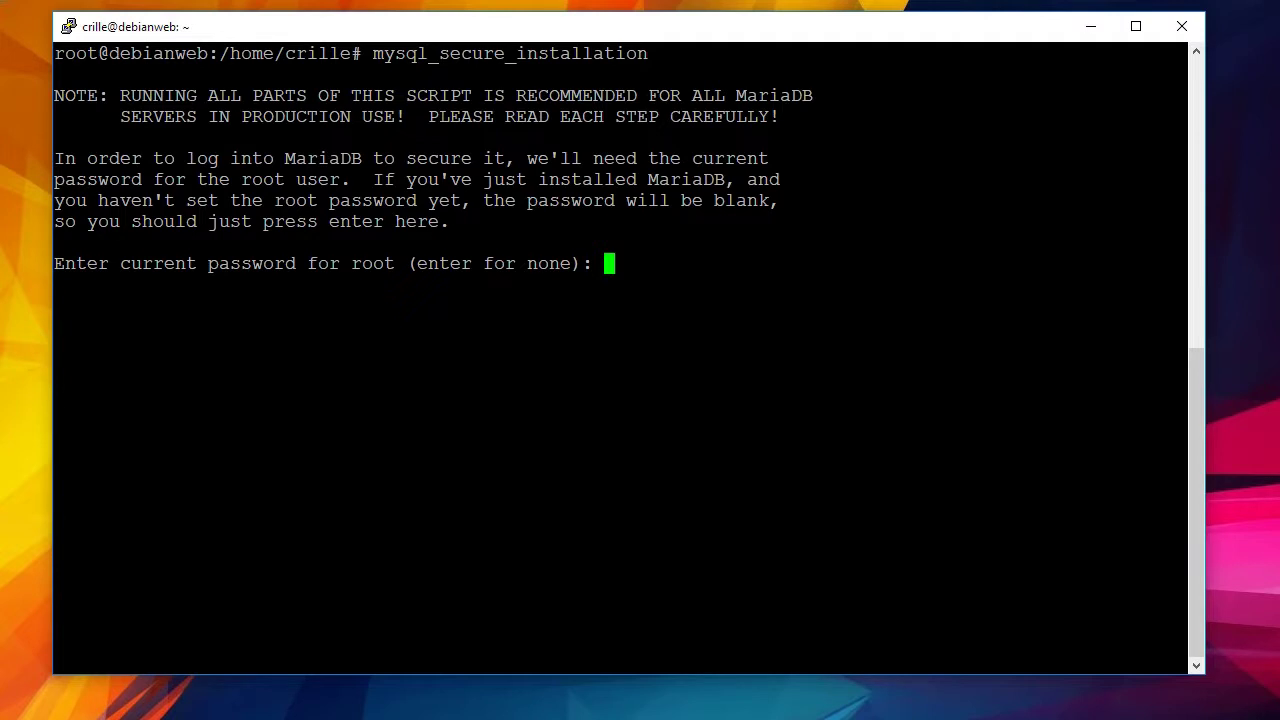
Set a MariaDB root password, remove anonymous users and the test database, and block remote root.
key("Return")
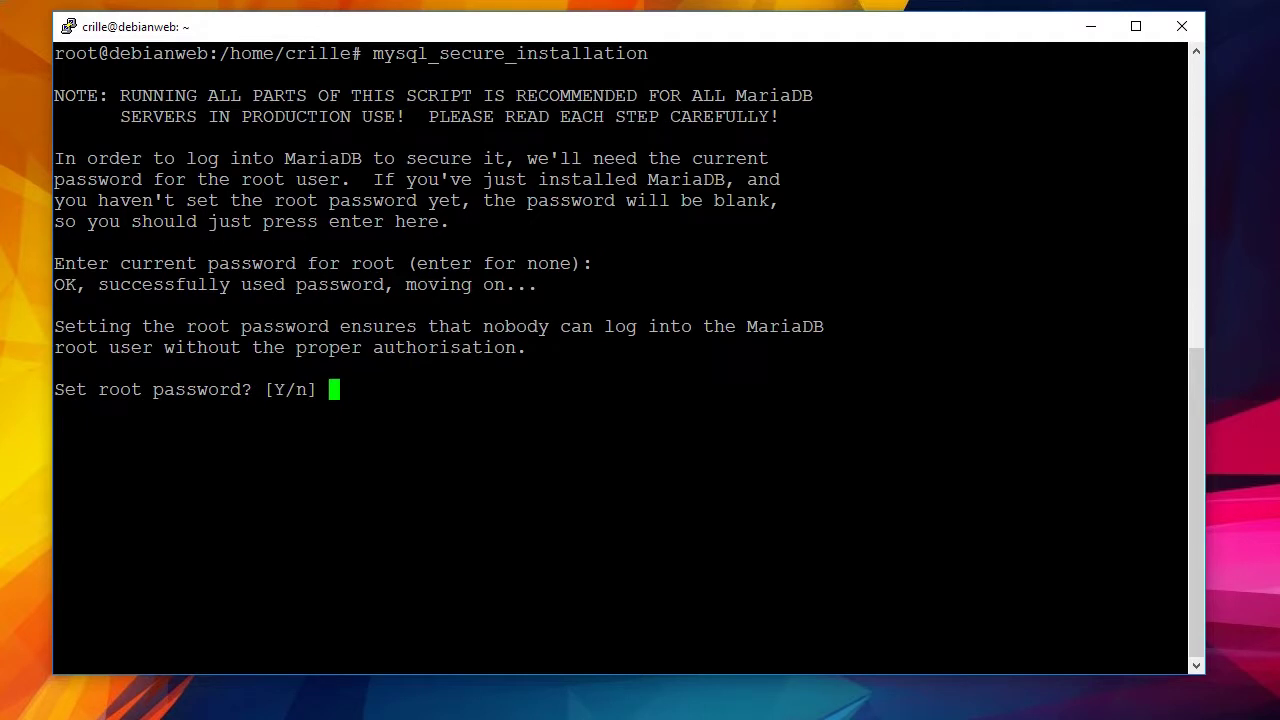
key("Return")
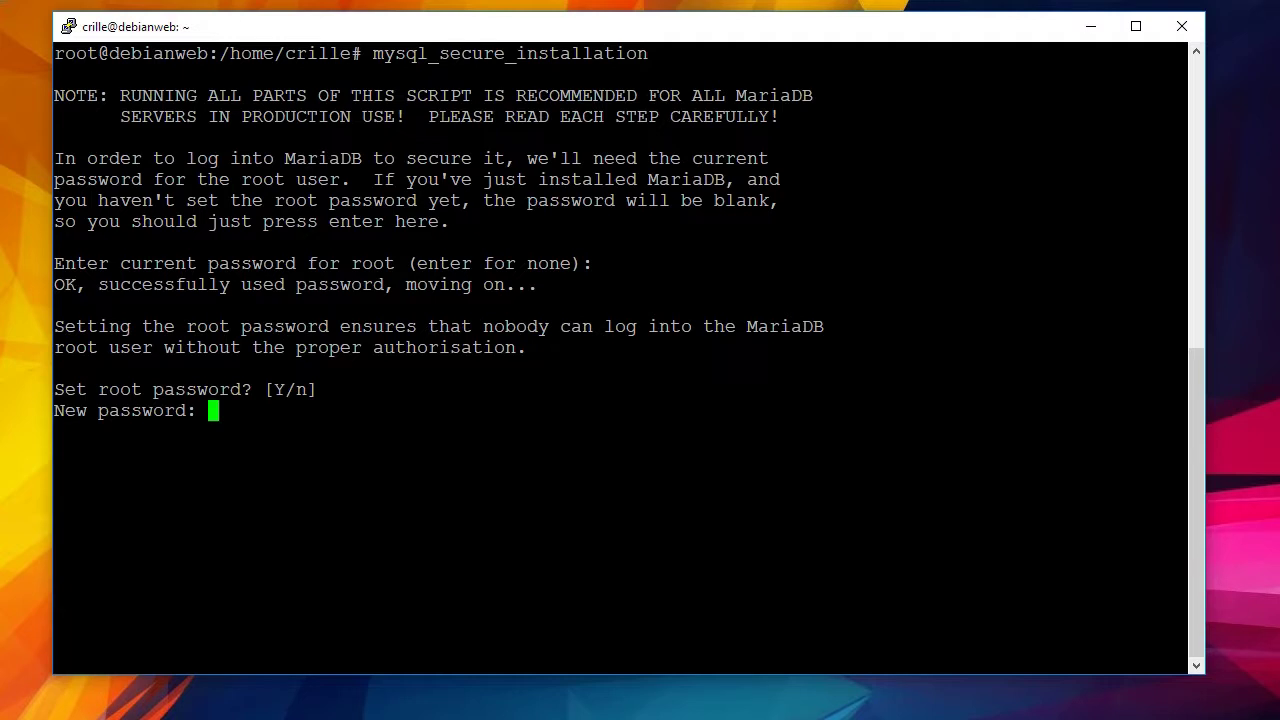
key("Return")
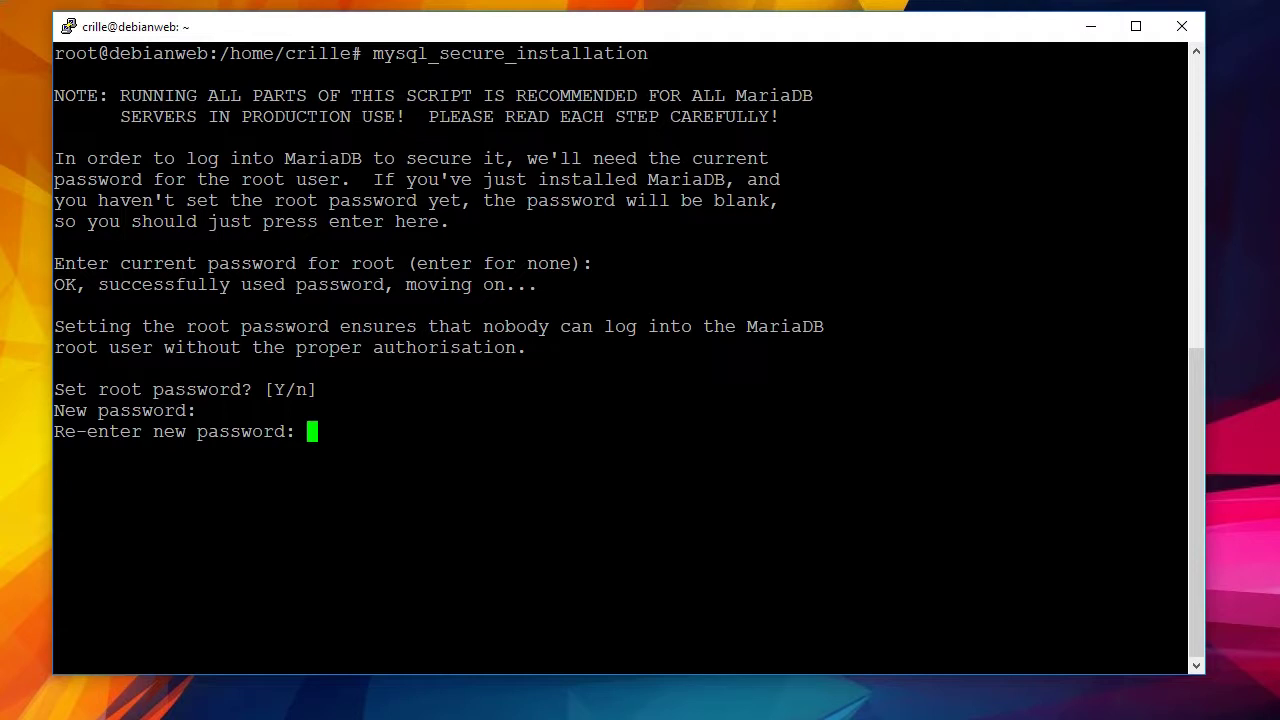
key("Return")
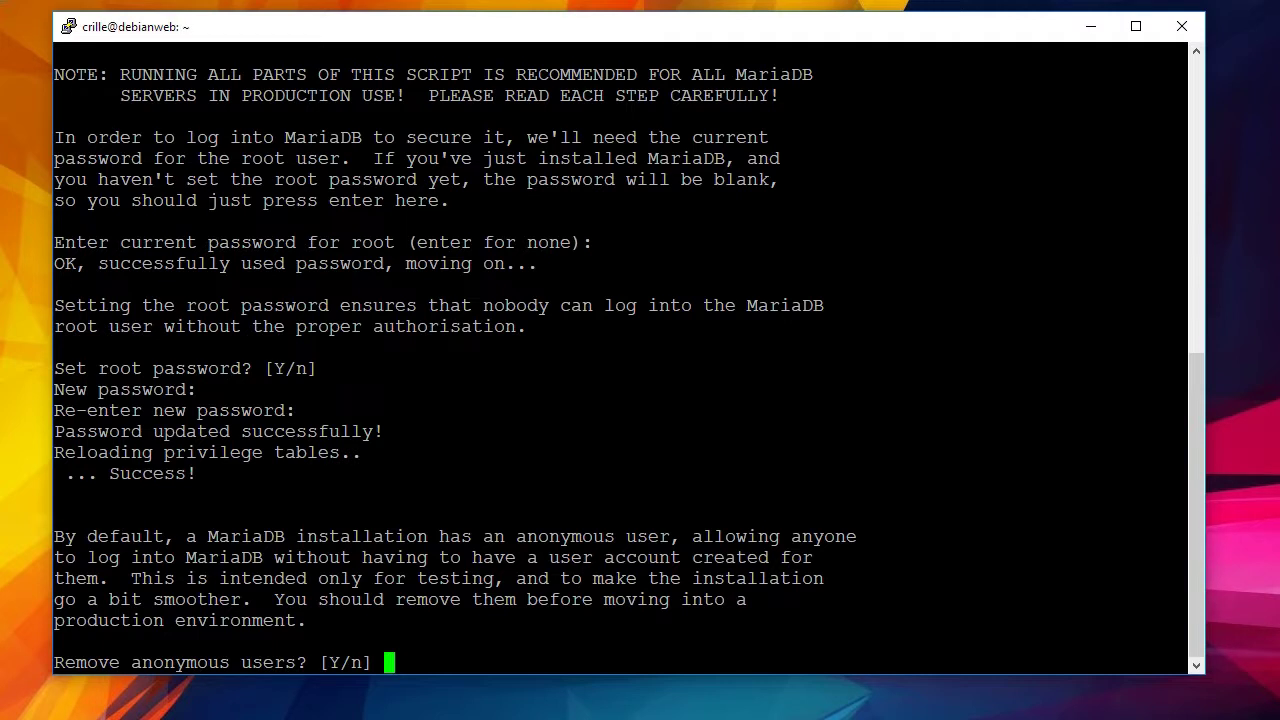
key("Return")
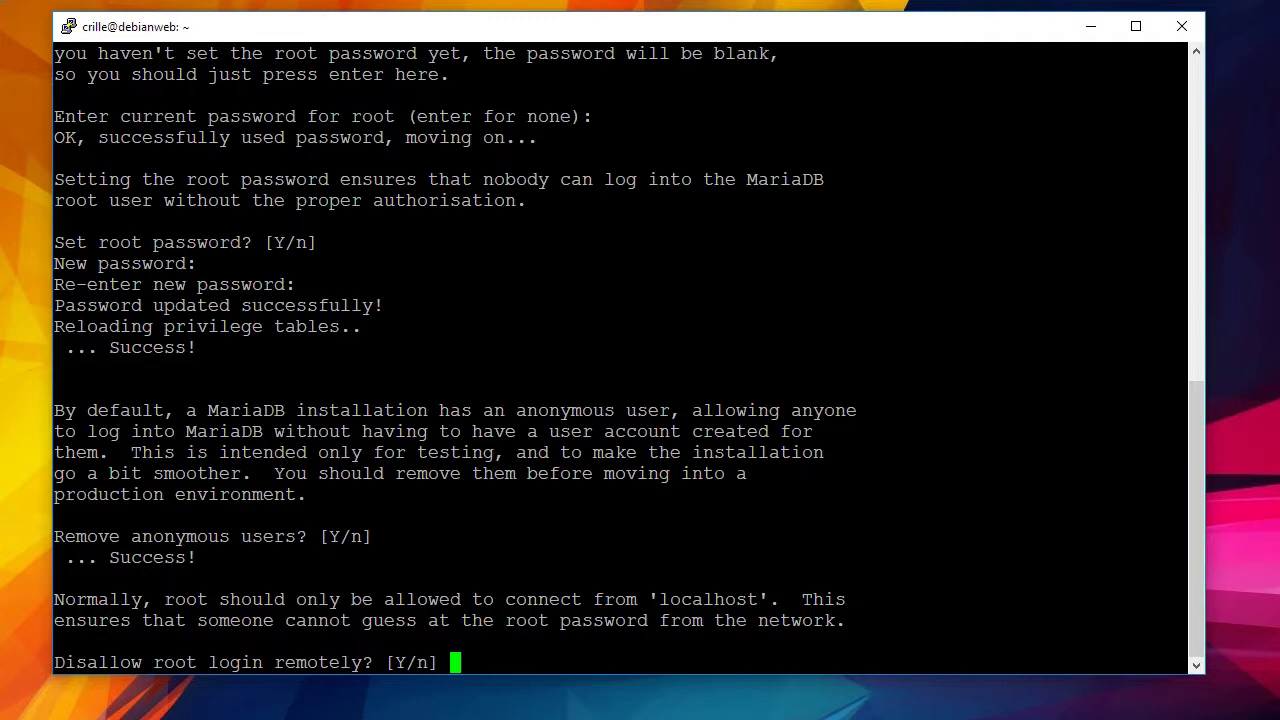
key("Return")
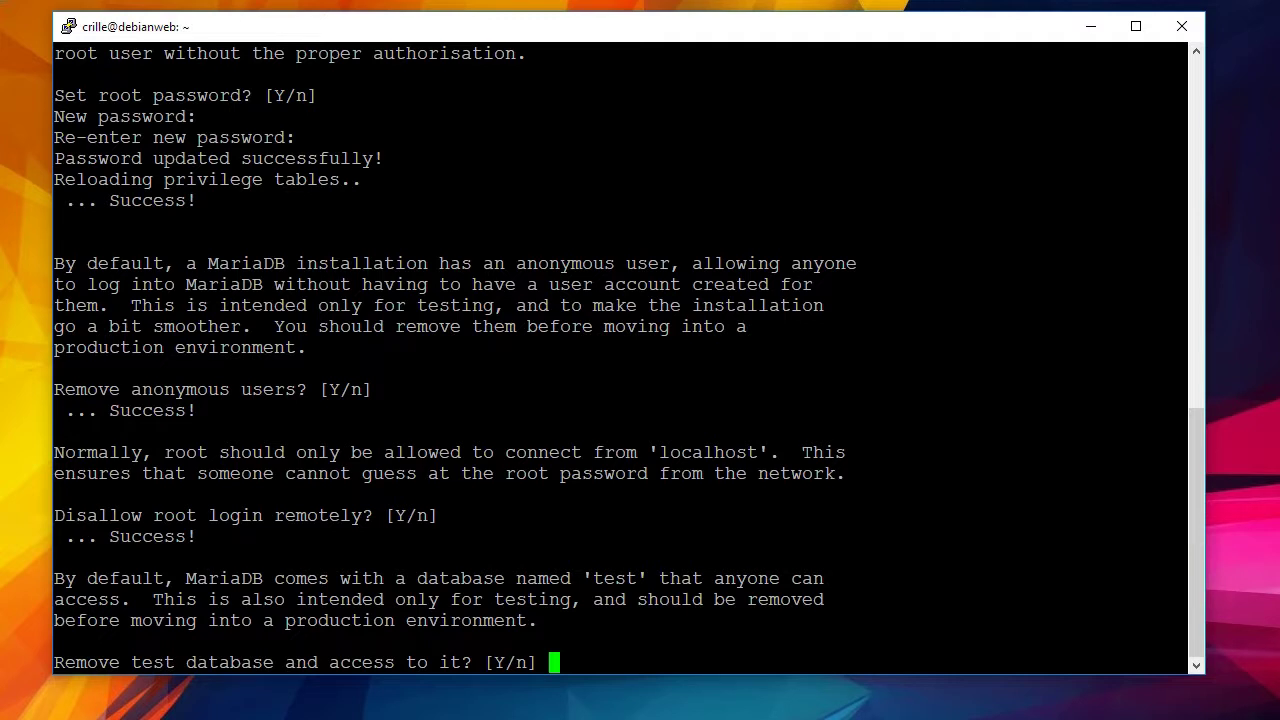
key("Return")
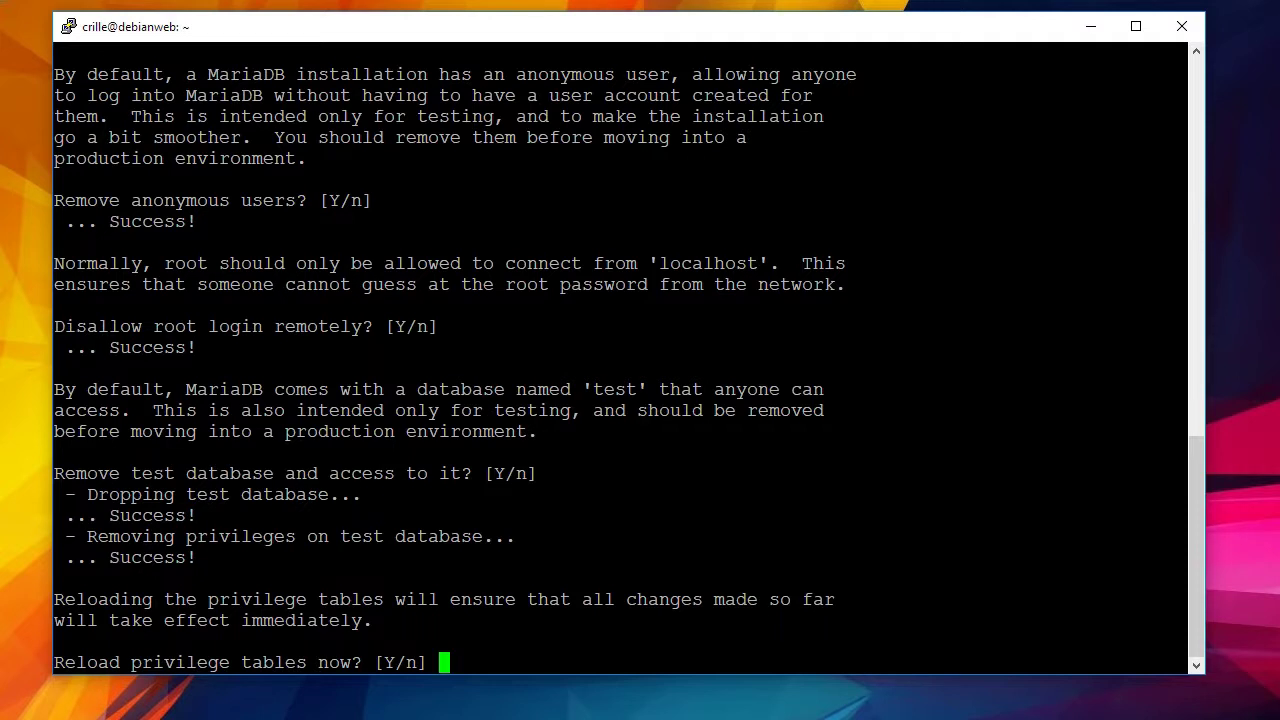
key("Return")
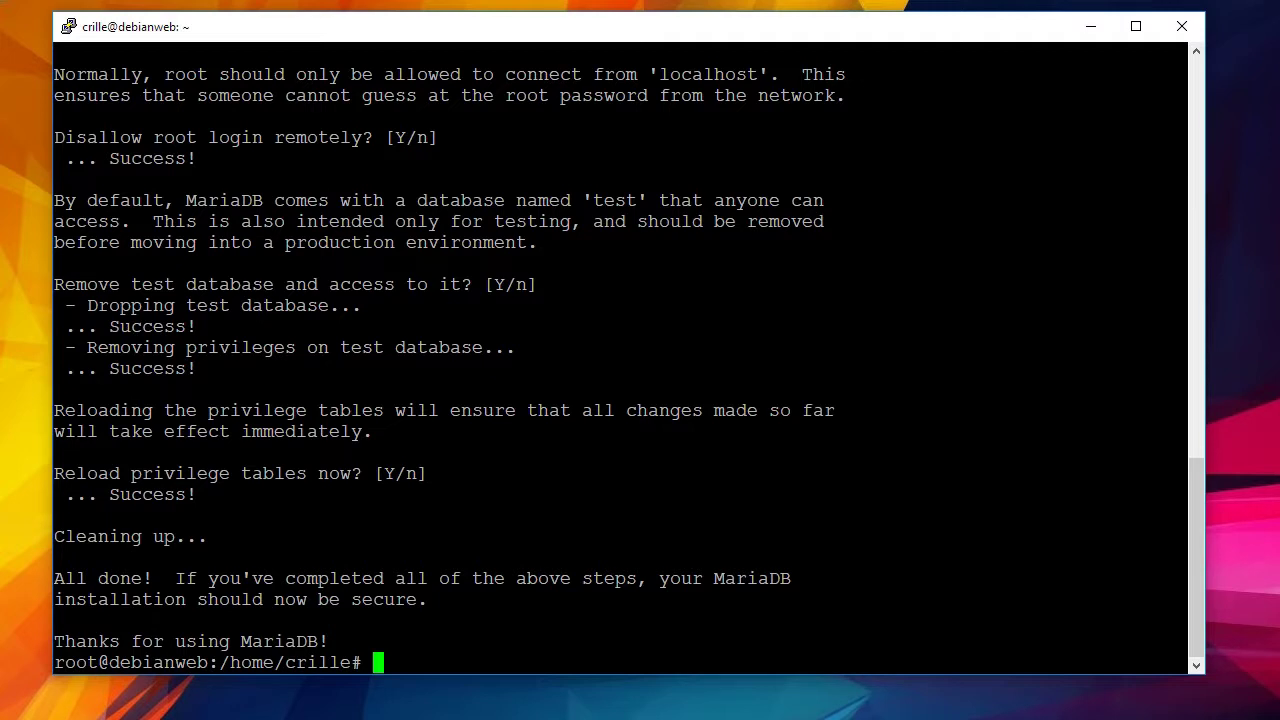
type("mysql")
In the mysql monitor, run CREATE USER for the new user at localhost identified by a password.
key("Return")
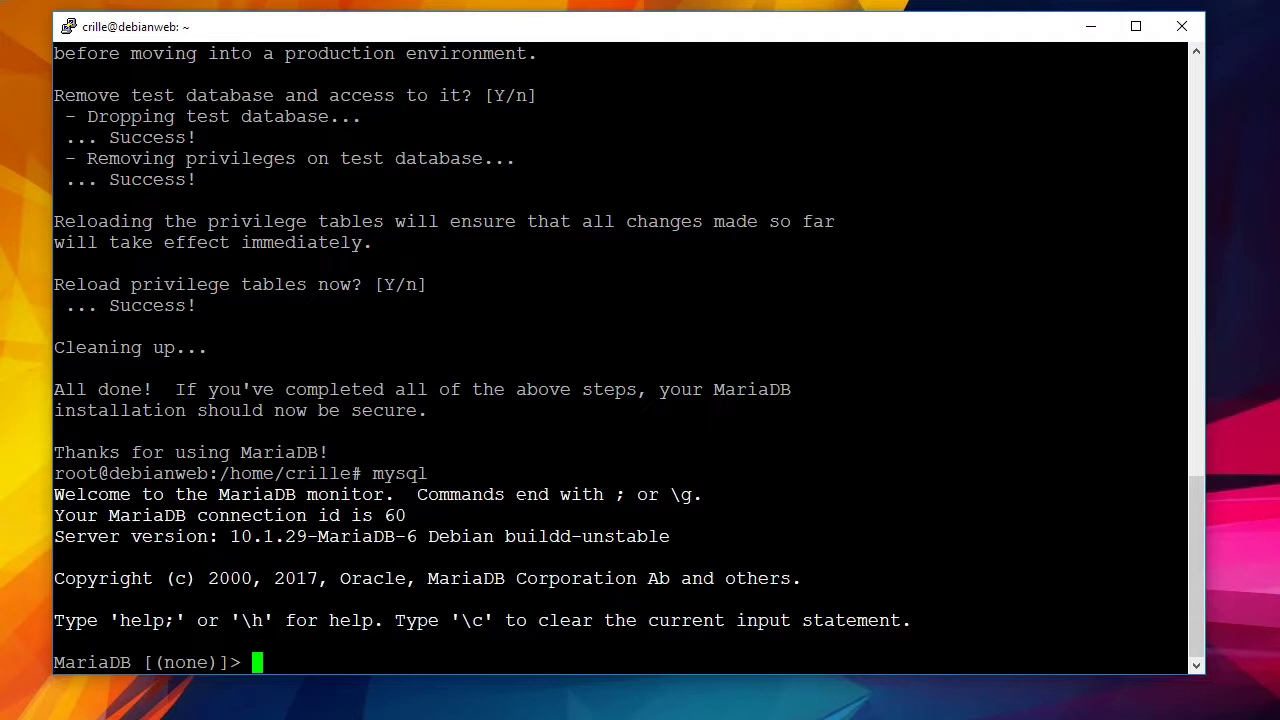
type("create user ")
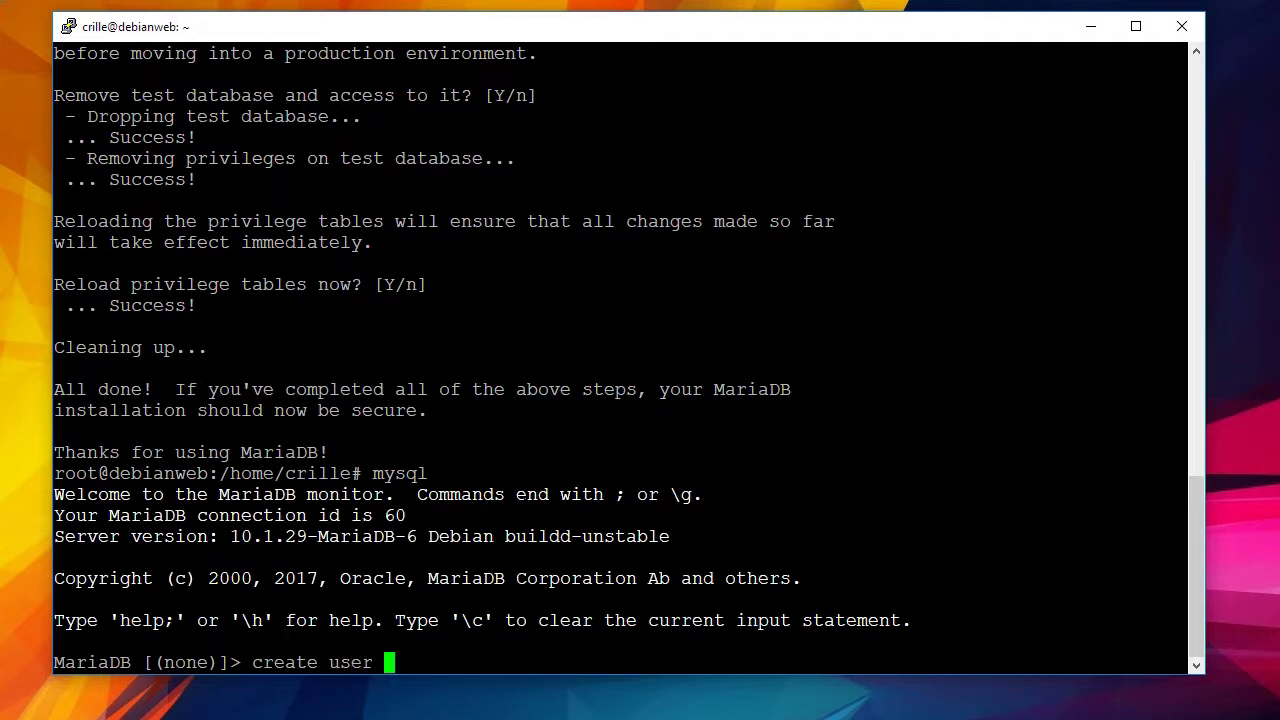
type("'crille")
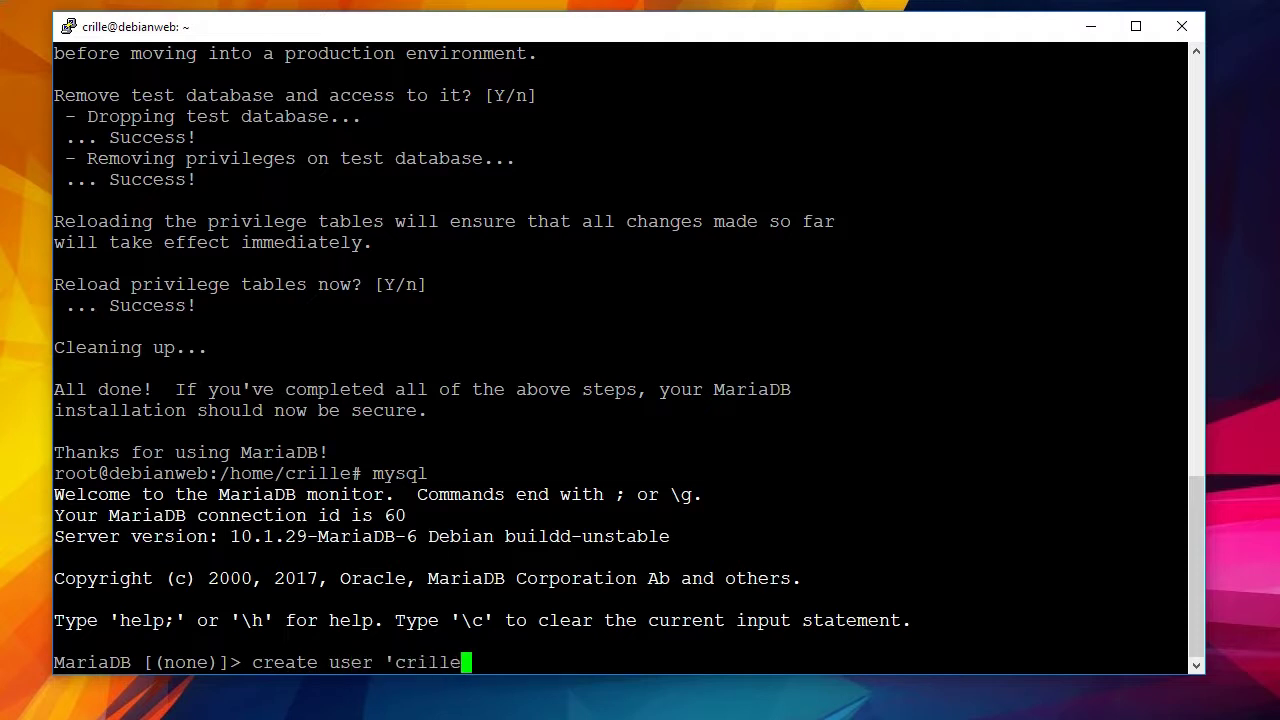
type("'@'localhost'")
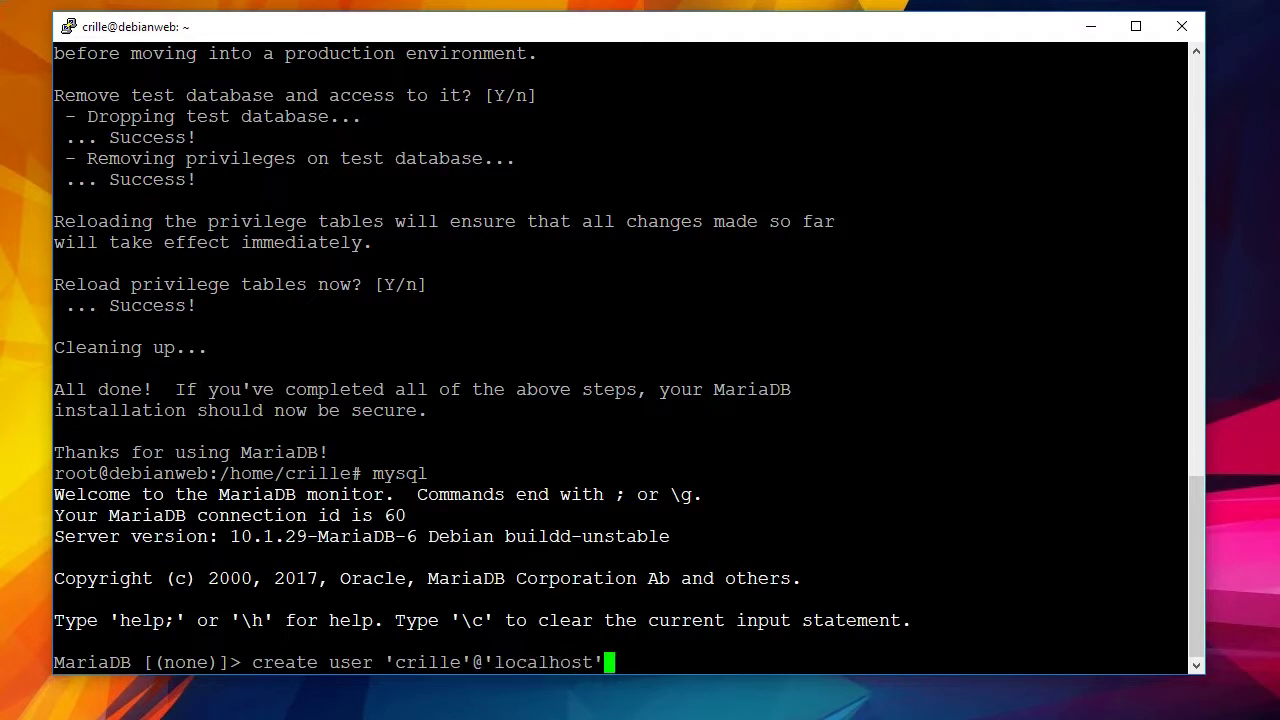
key("Left")
key("Left")
key("Left")
key("Left")
key("Left")
key("Left")
key("Left")
key("Left")
key("Left")
key("Left")
key("Left")
key("Left")
key("Left")
key("Left")
key("Left")
key("Left")
key("Left")
key("Left")
key("Left")
key("Left")
key("Right")
key("Right")
key("Right")
key("Right")
key("Right")
key("Right")
key("Right")
key("Right")
key("Right")
key("Right")
key("Right")
key("Right")
key("Right")
key("Right")
key("Right")
key("Right")
key("Right")
key("Right")
key("Right")
key("Right")
key("BackSpace")
key("BackSpace")
type("t' identifi")
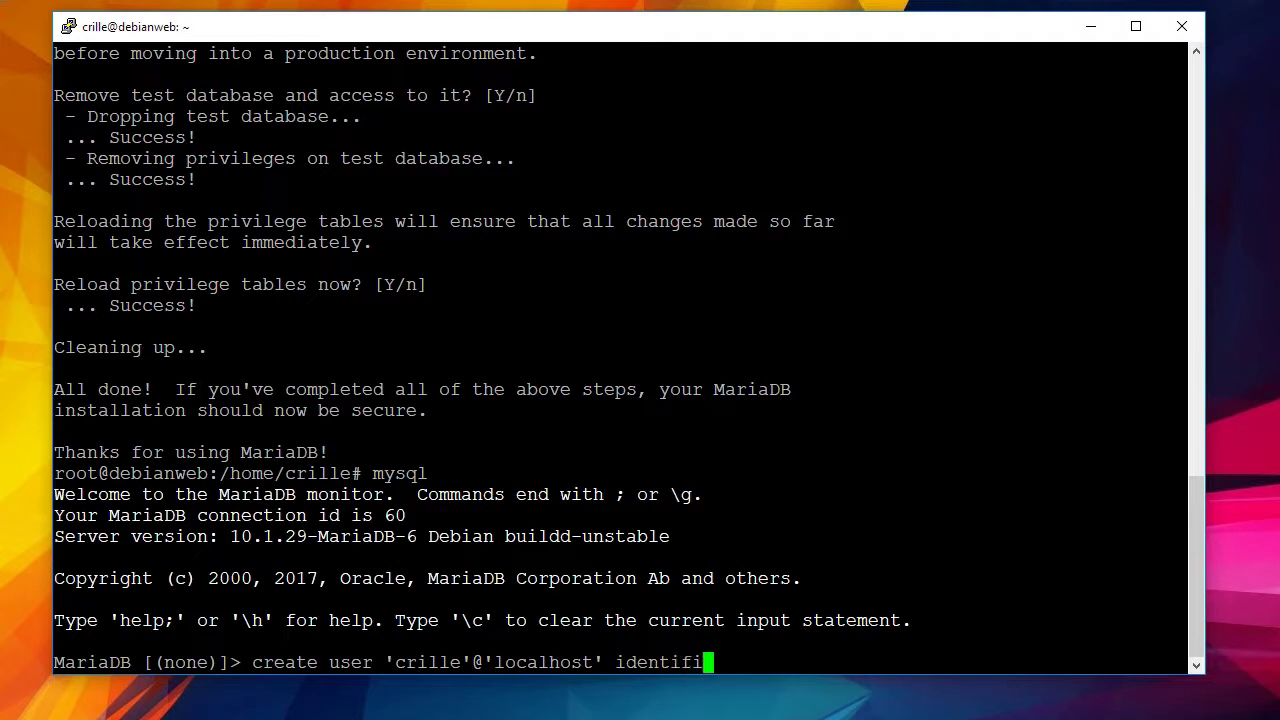
type("ed by '';")
key("Left")
type("hemligt")
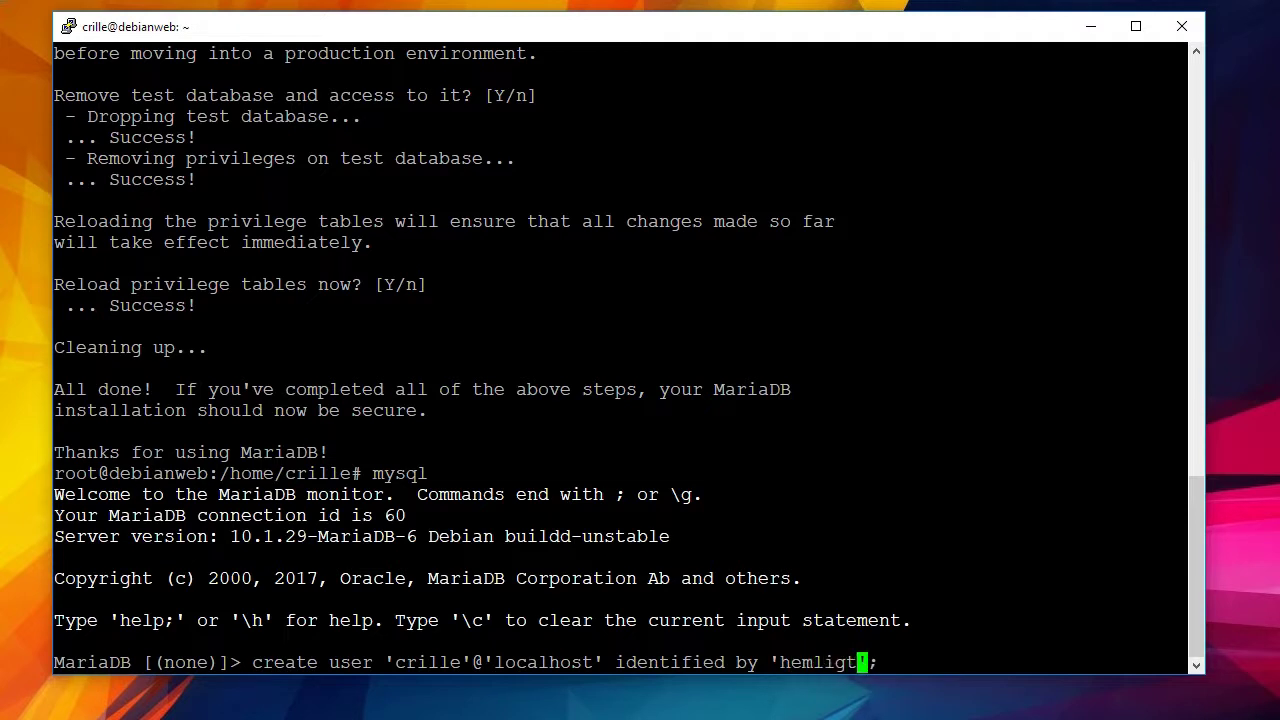
key("Right")
key("Right")
key("Left")
key("Left")
key("Left")
key("Left")
key("Left")
key("Left")
key("Left")
key("Left")
key("Left")
key("Left")
key("Left")
key("Left")
key("Left")
key("Left")
key("Left")
key("Left")
key("Left")
key("Left")
key("Left")
key("Left")
key("Right")
key("Right")
key("Right")
key("Right")
key("Right")
key("Right")
key("Right")
key("Right")
key("Right")
key("Right")
key("Right")
key("Right")
key("Right")
key("Right")
key("Right")
key("Right")
key("Right")
key("Right")
key("Right")
key("Right")
key("Return")
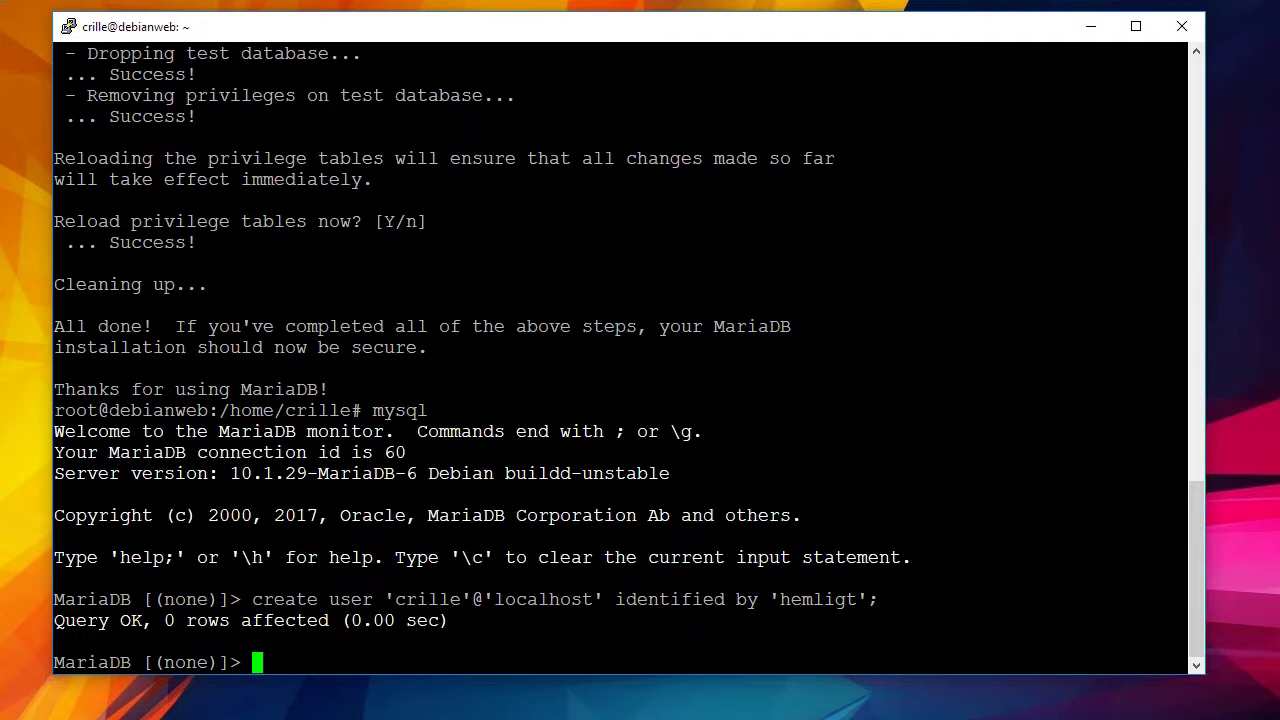
Run flush privileges;, fixing the 'previleges' typo after the syntax error.
type("flush pr")
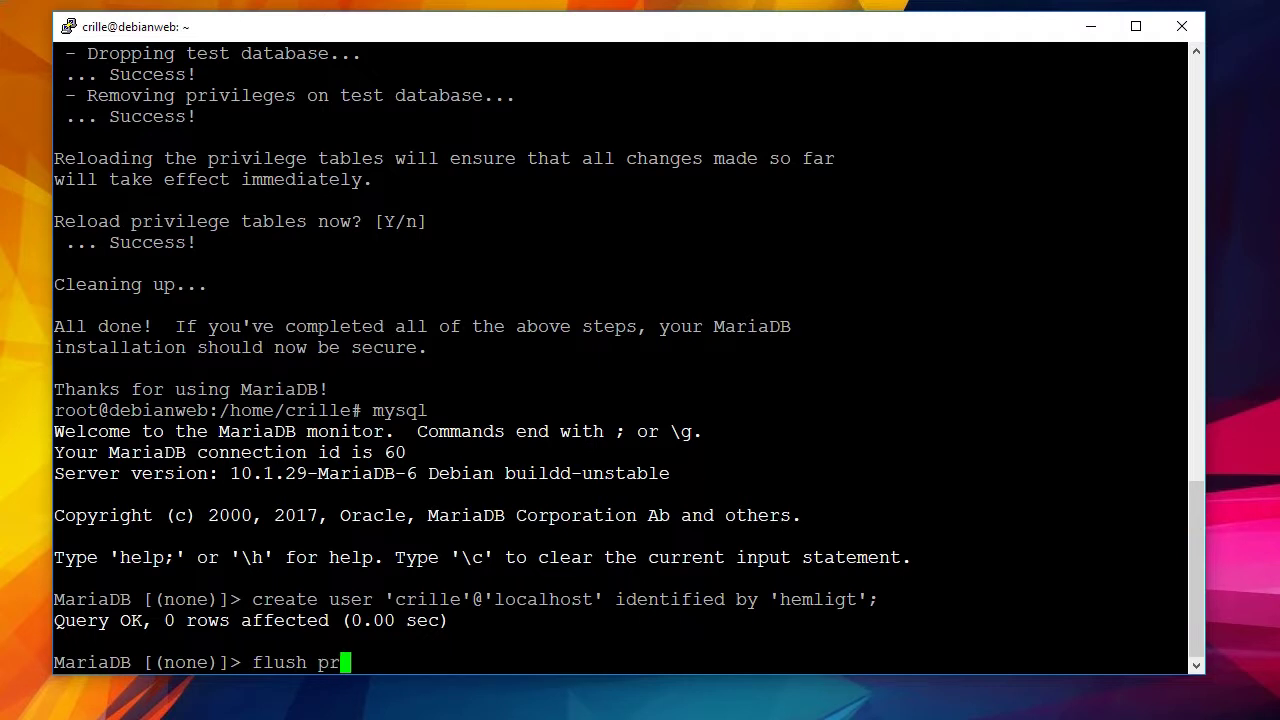
type("evileges;")
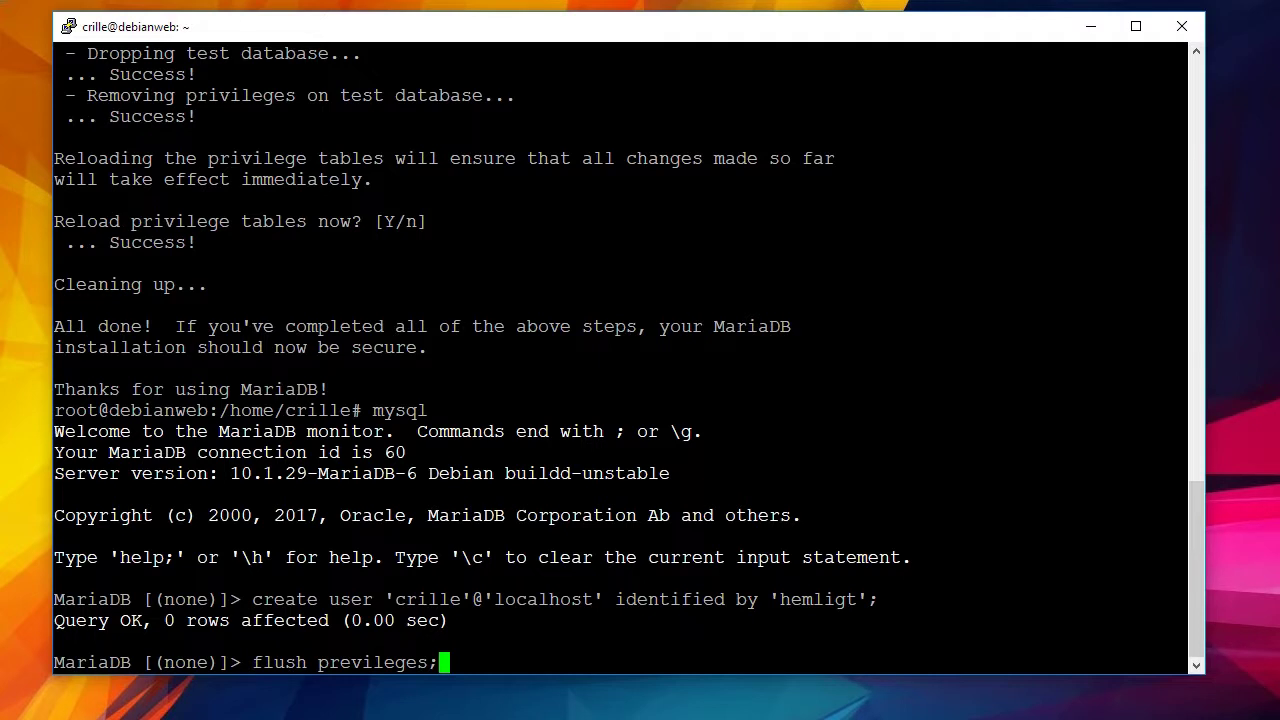
key("Return")
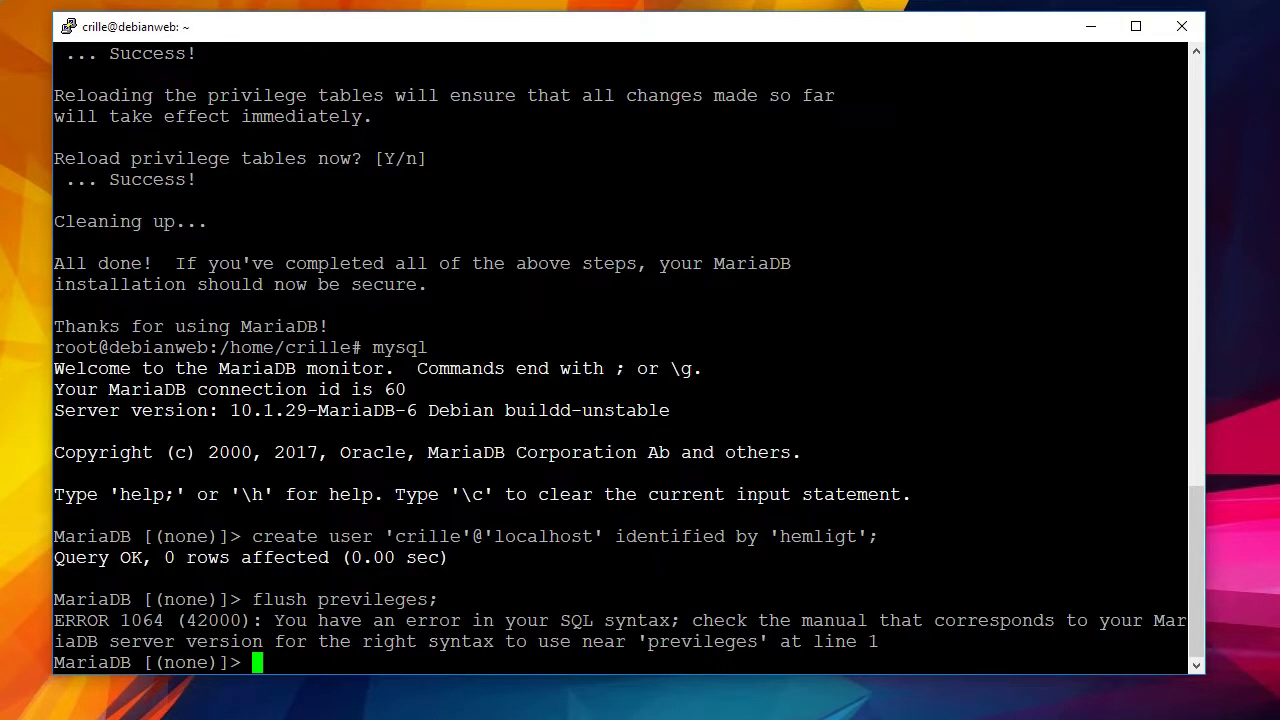
key("Up")
key("Left")
key("Left")
key("Left")
key("Left")
key("Left")
key("Left")
key("Left")
key("Left")
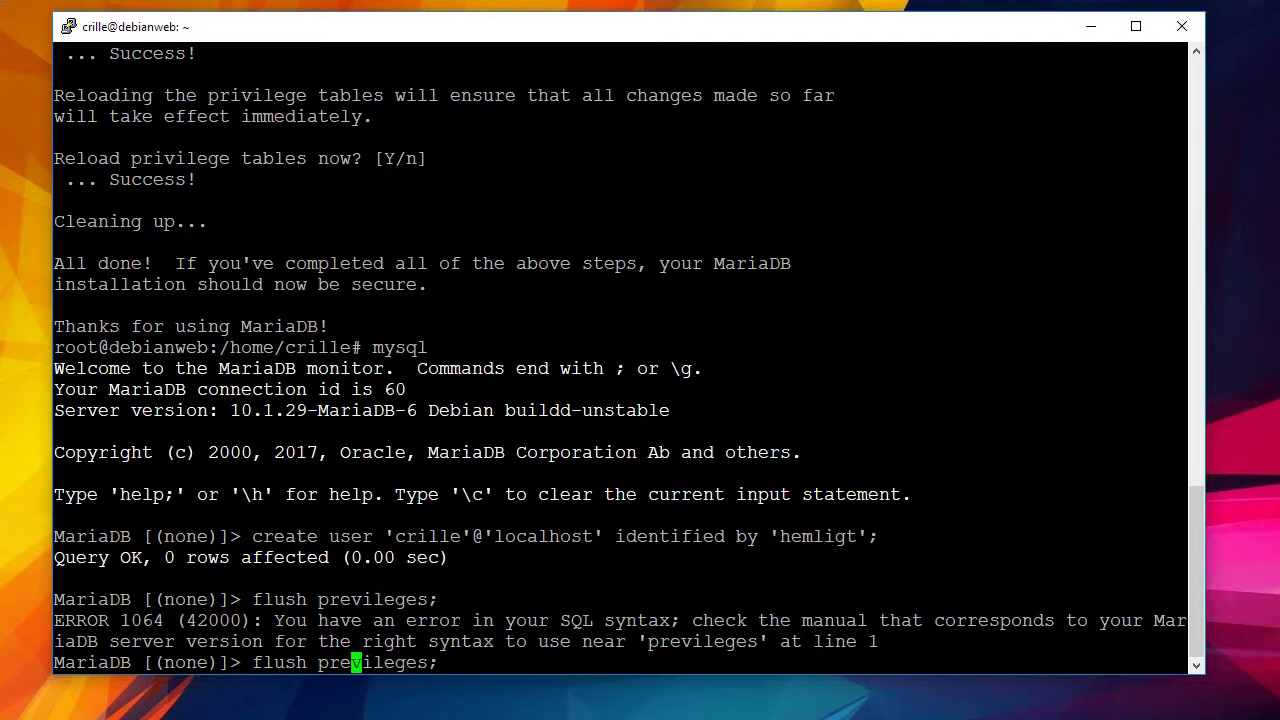
type("i")
key("Return")
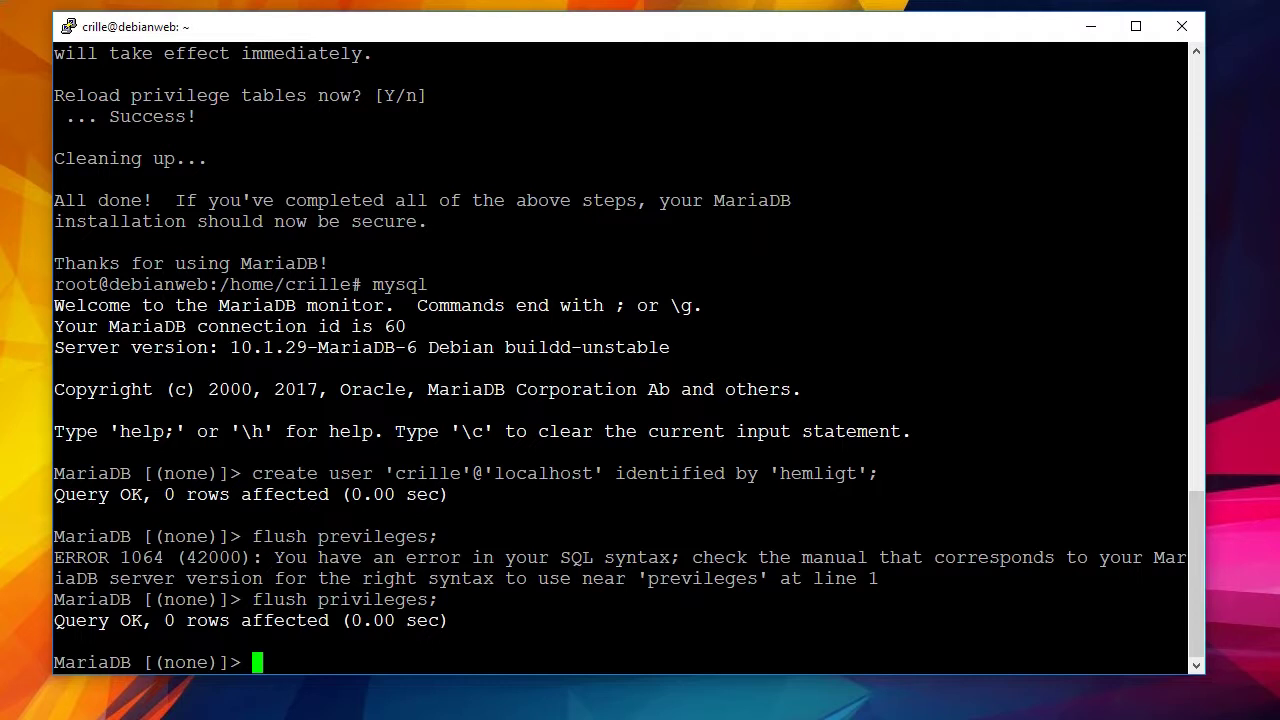
Create a database named after the new user, then abort the mistyped GRANT ALL statement with Ctrl+C.
type("create database")
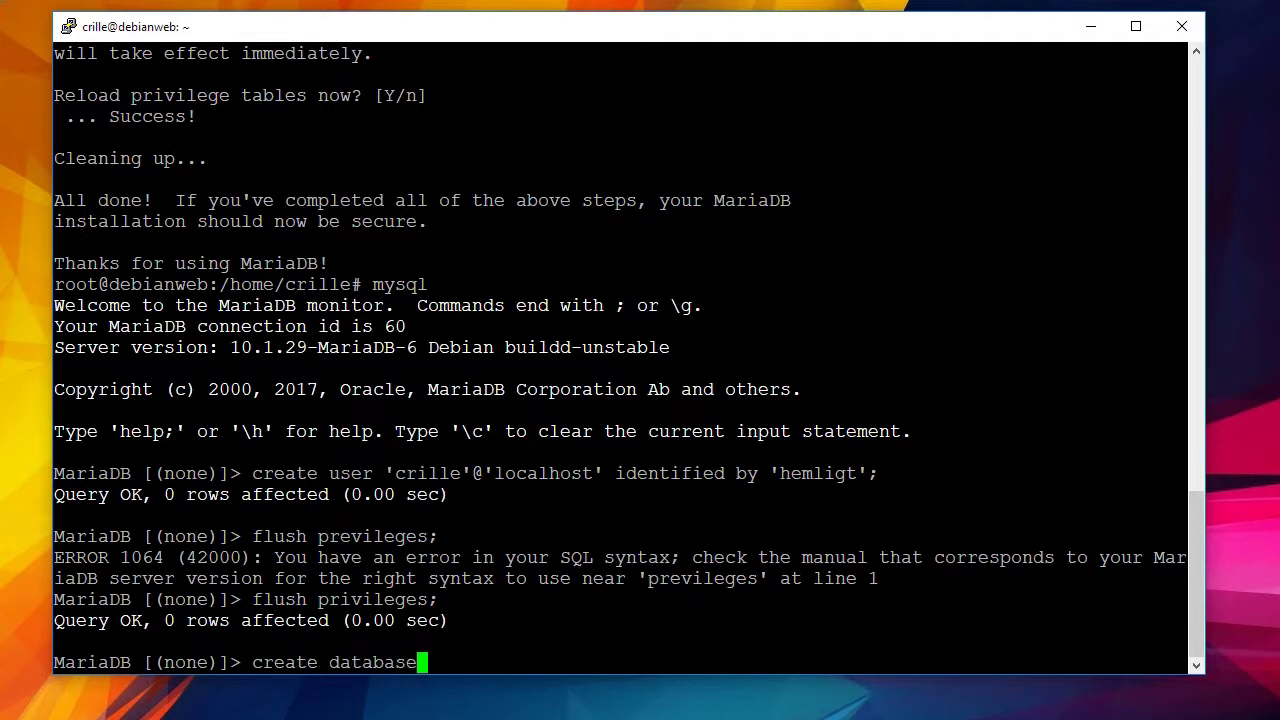
type(" crille")
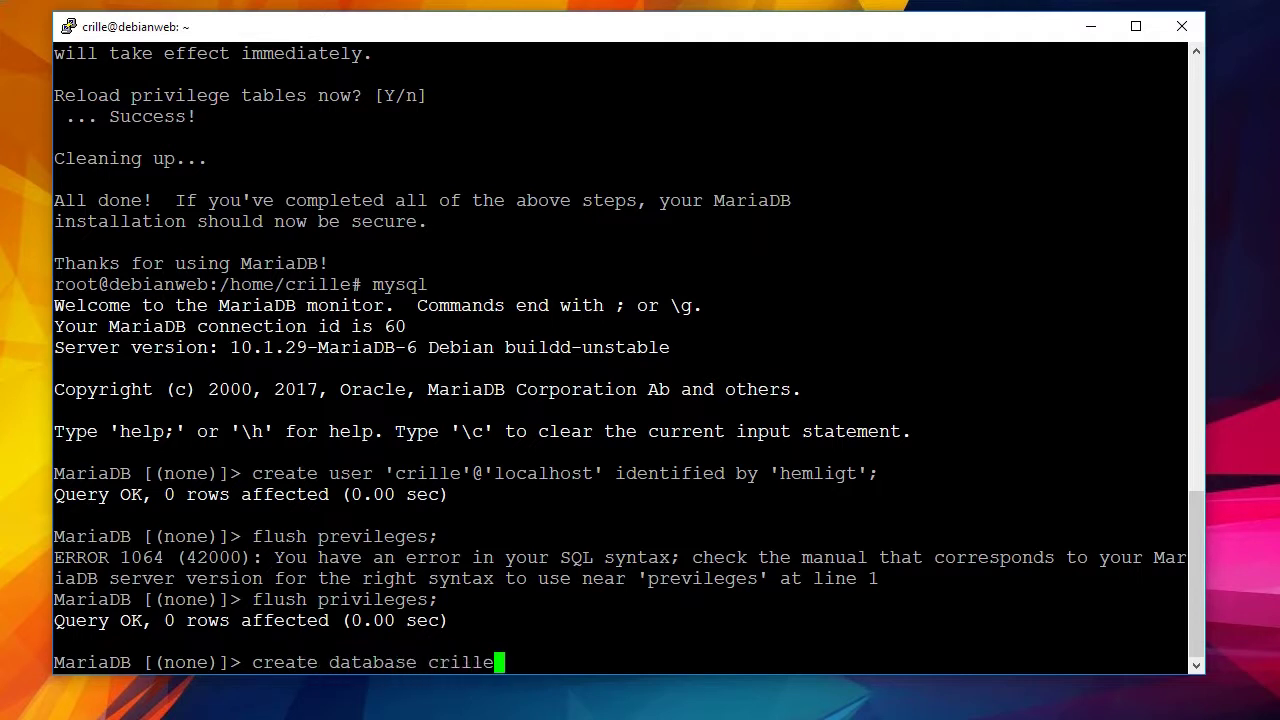
type(";")
key("Return")
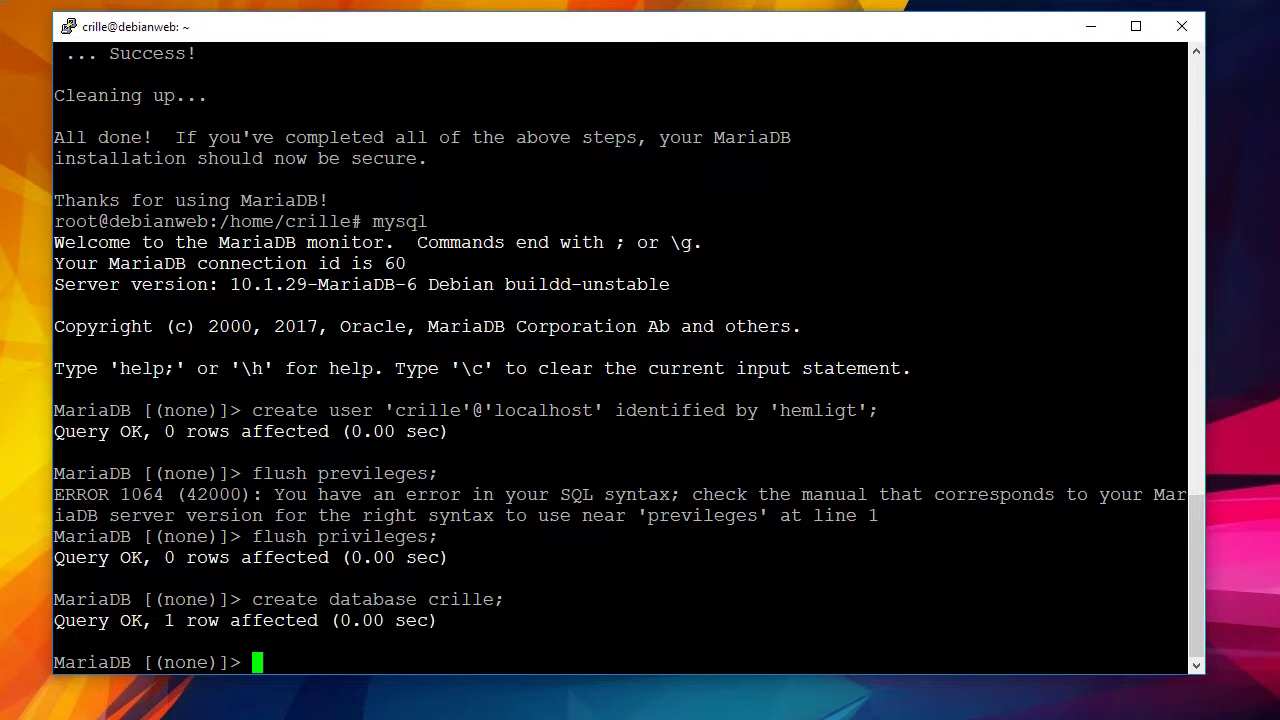
type("grant all ")
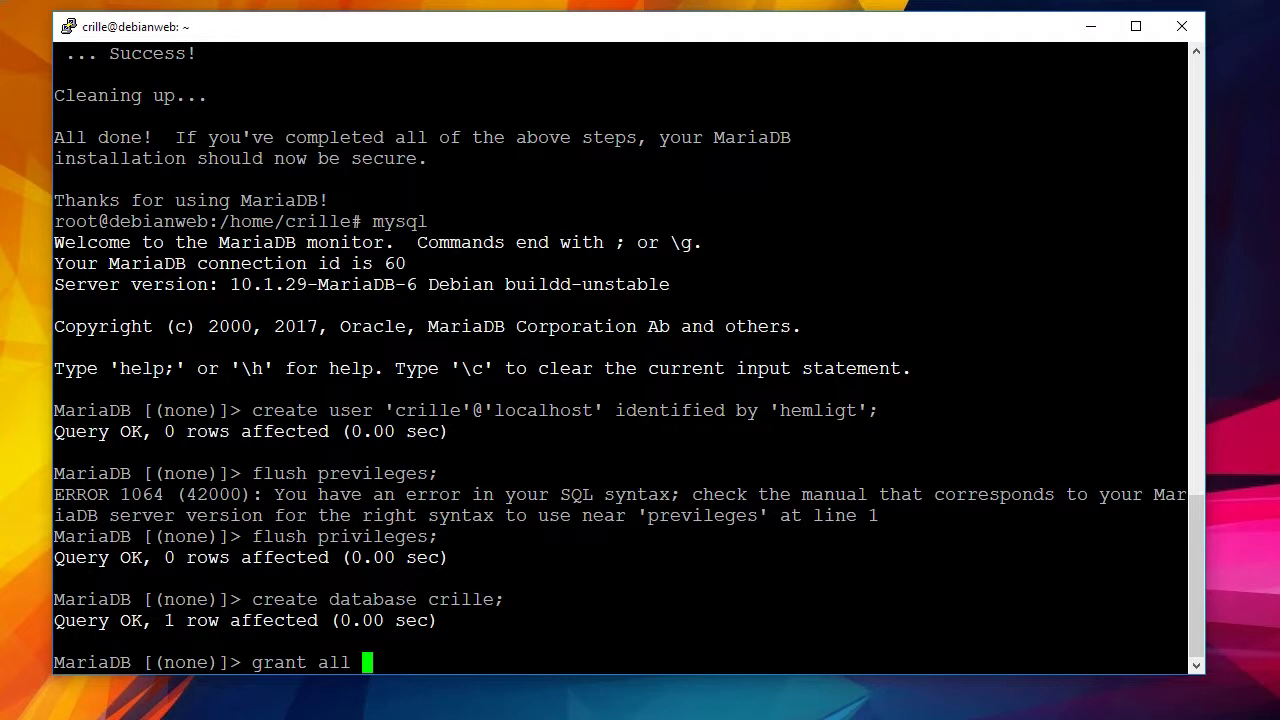
type("on crille.*")
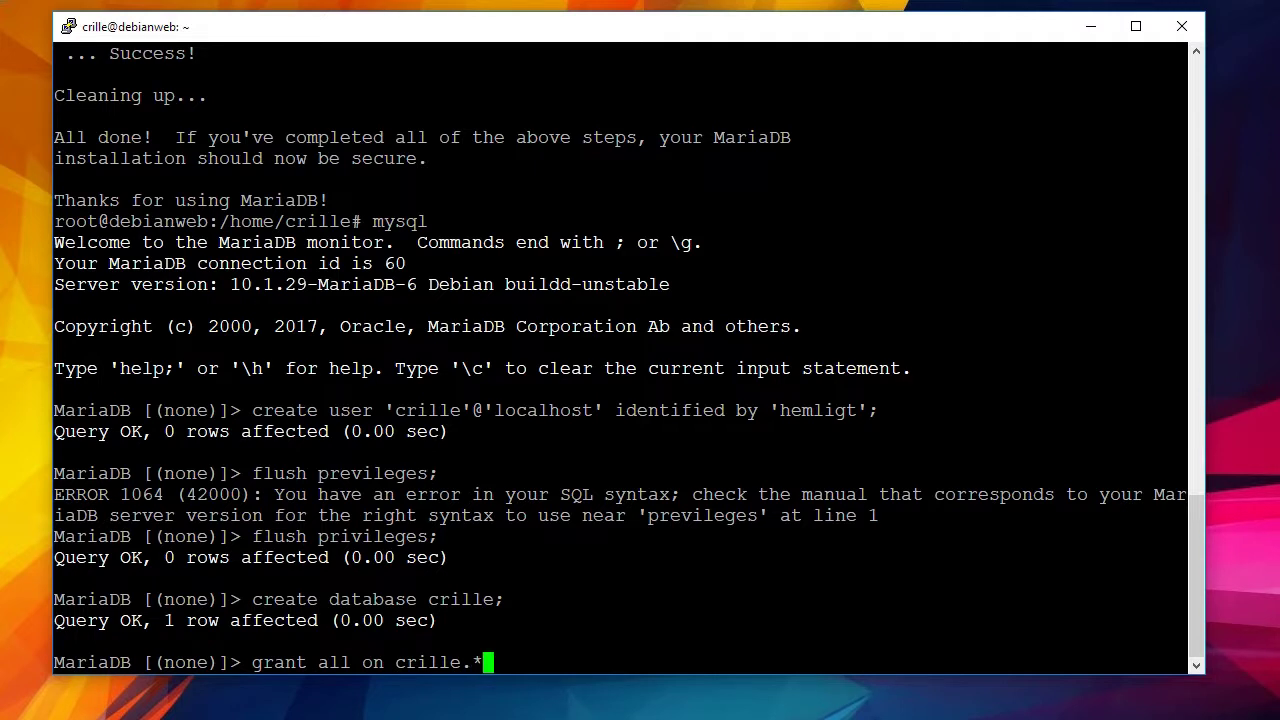
type(" to 'crille")
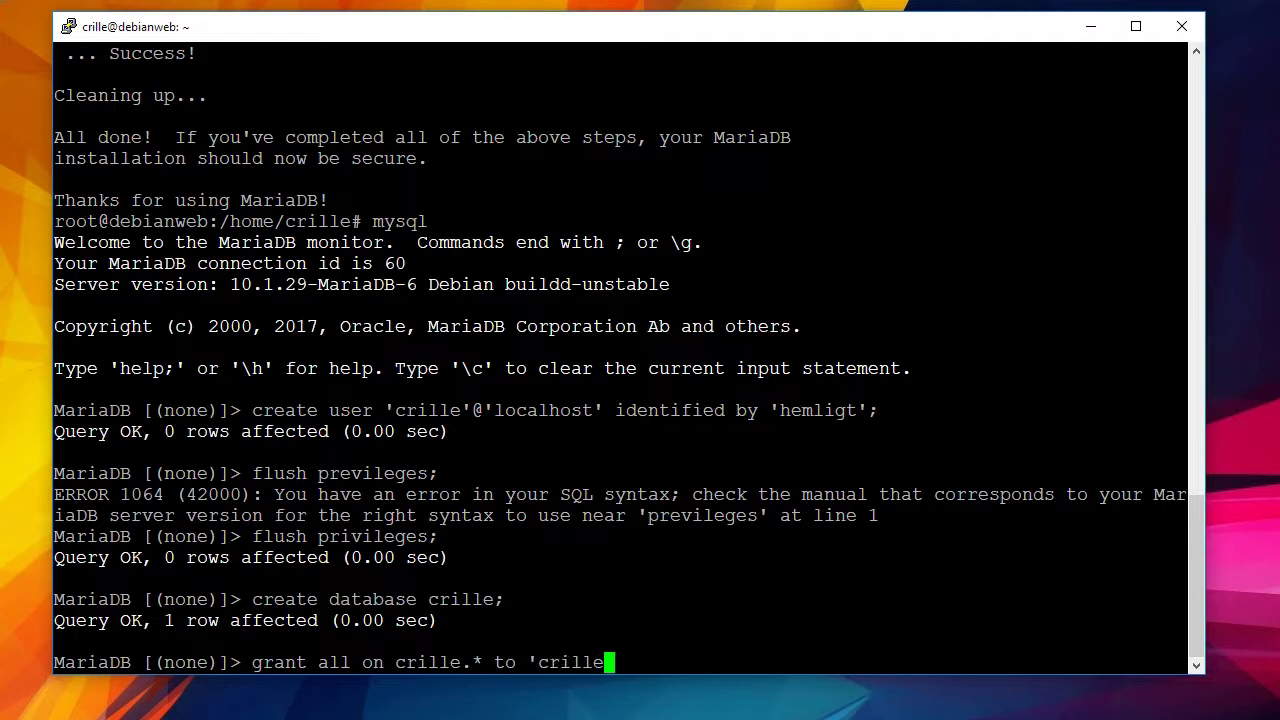
type("'@'localh")
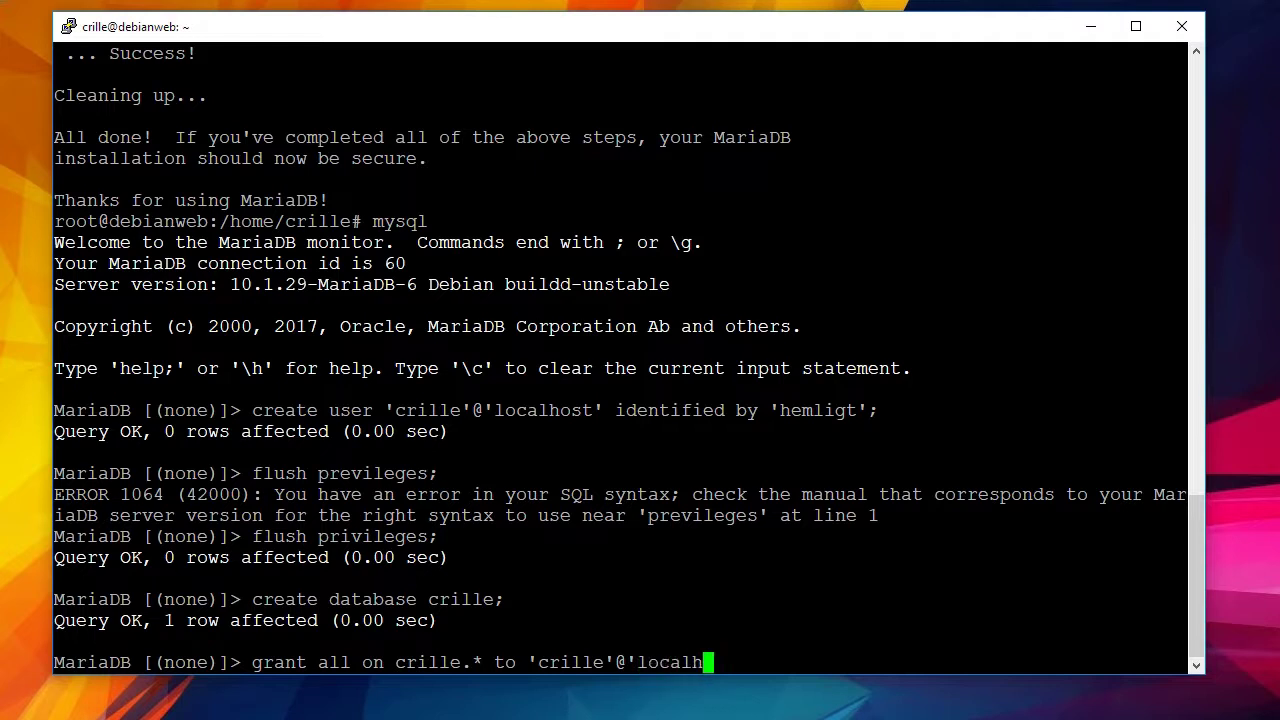
type("ost'")
key("BackSpace")
type(":")
key("Return")
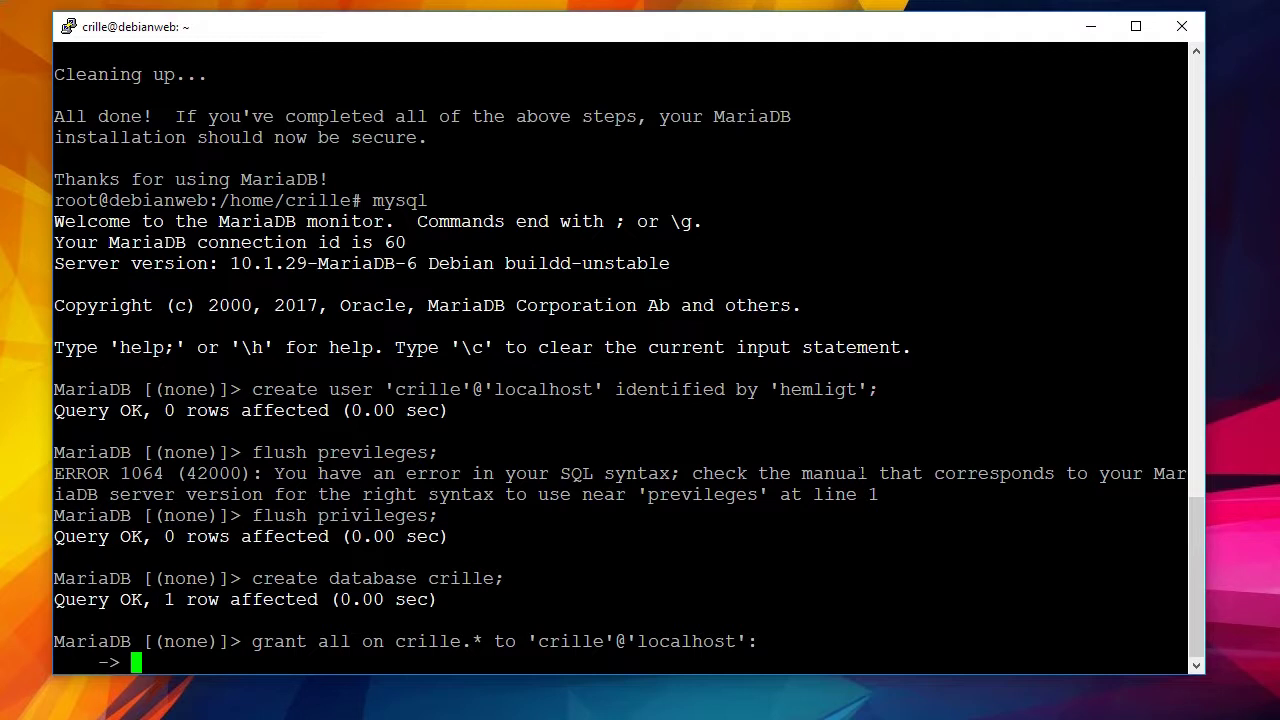
key("ctrl+c")
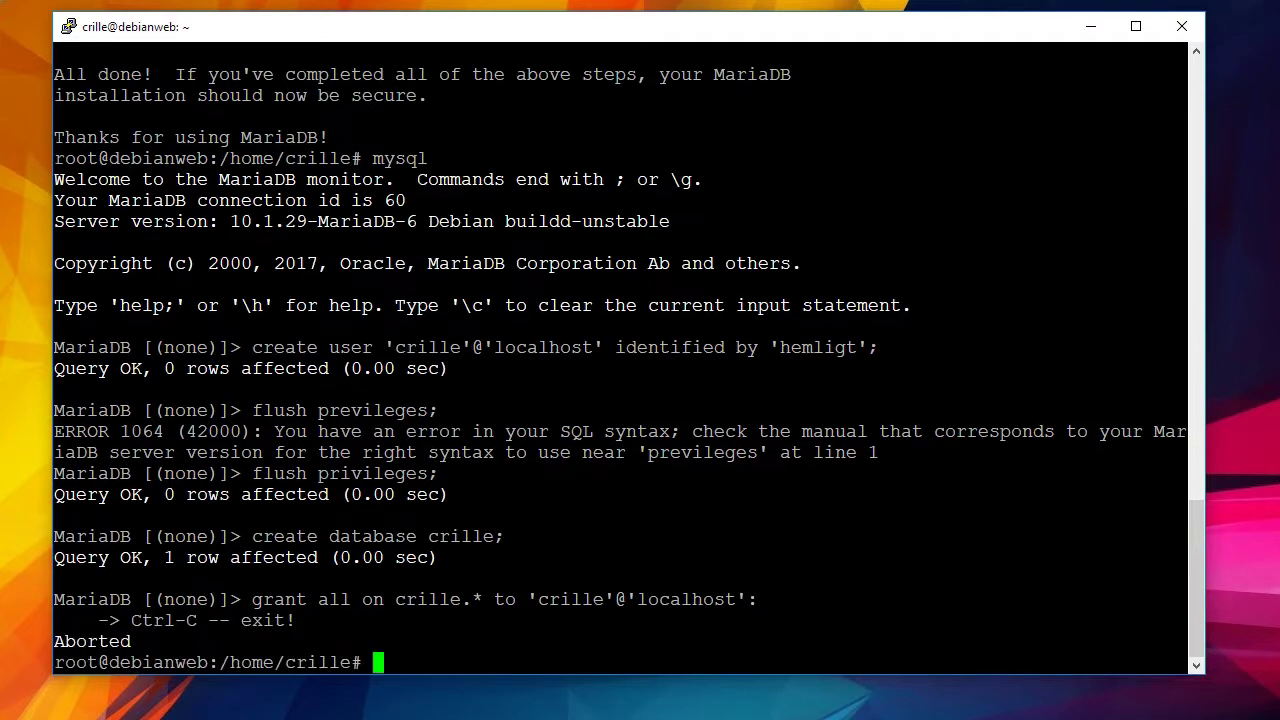
Restart MariaDB, rerun the crille GRANT with ';' replacing the trailing ':', then exit to the shell.
key("Up")
key("Return")
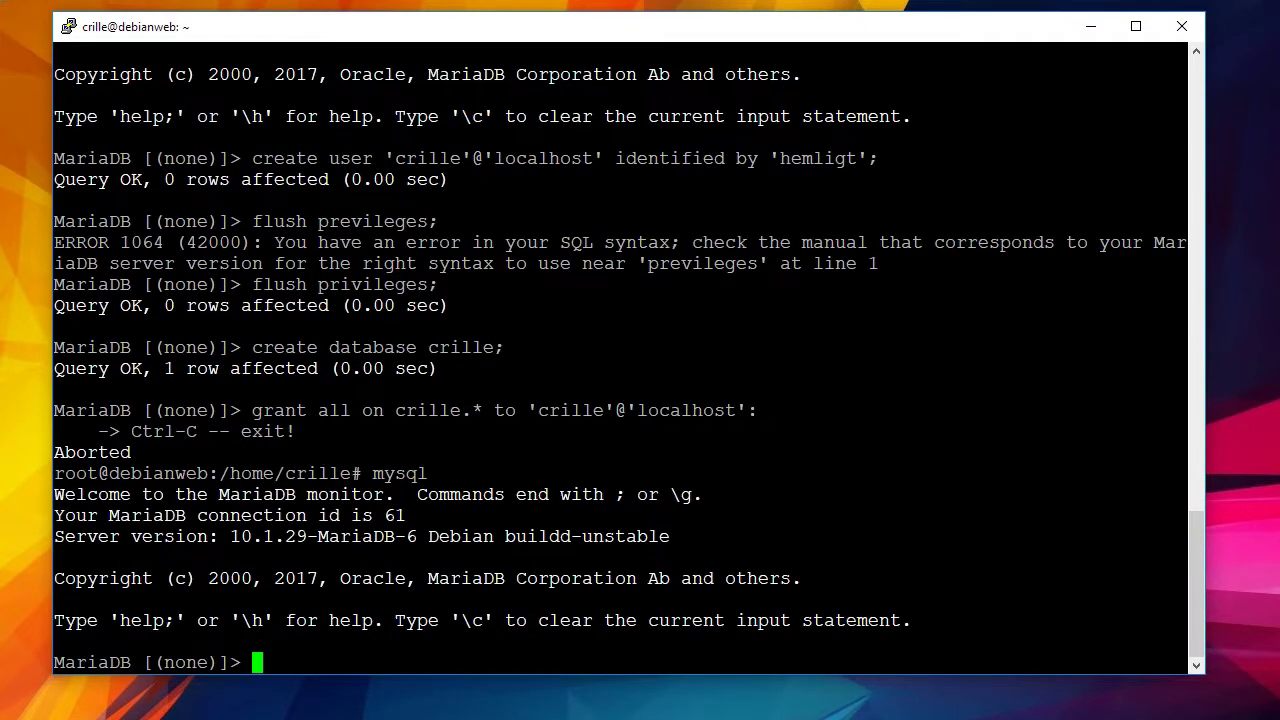
key("Up")
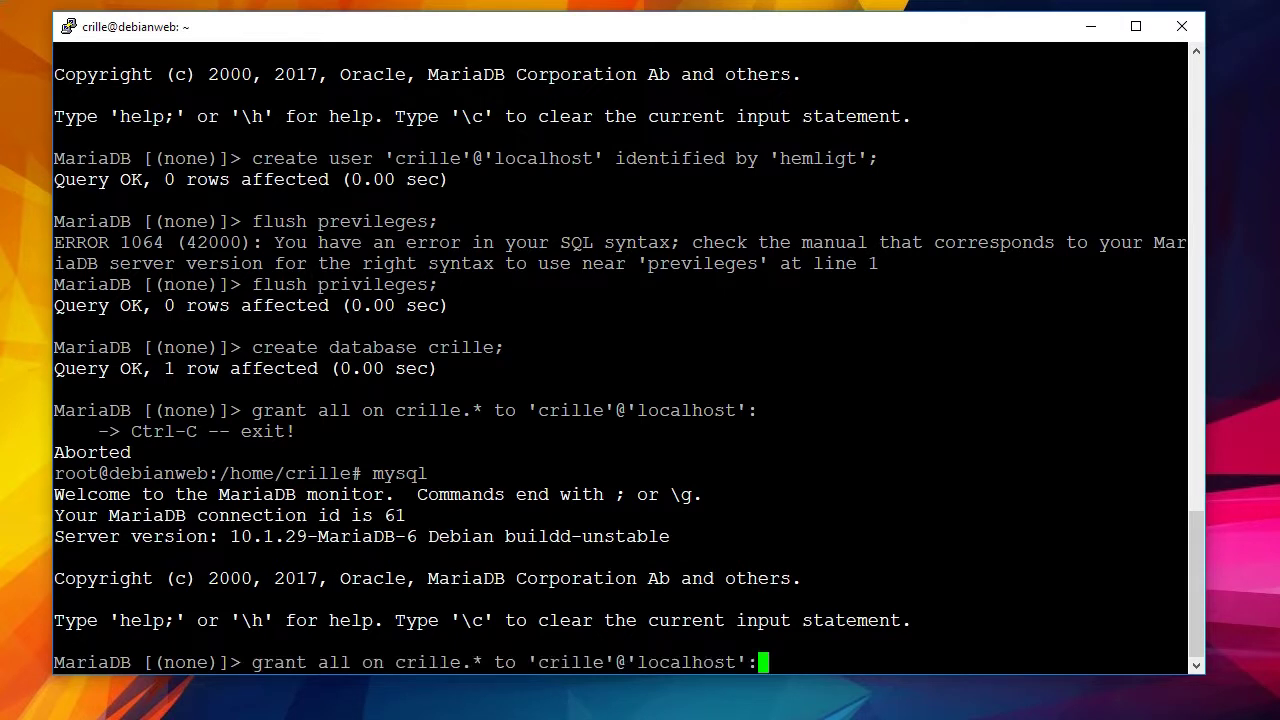
key("BackSpace")
type(";")
key("Return")
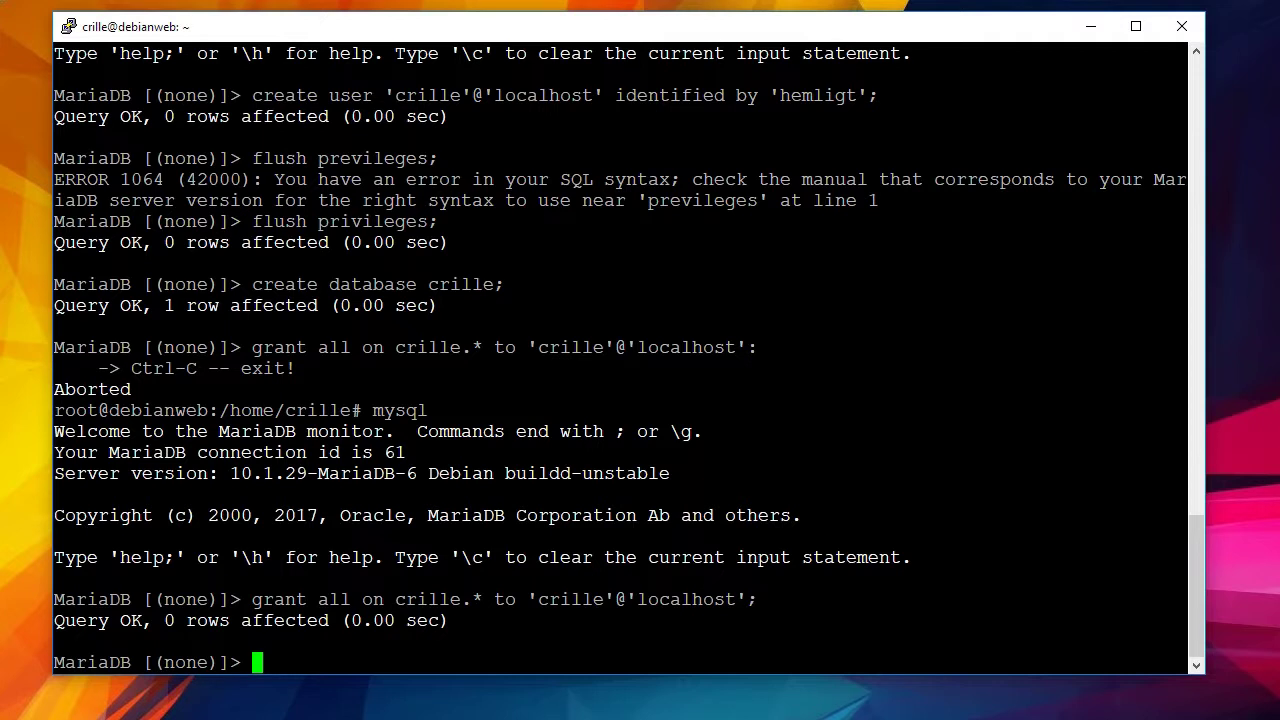
type("exit")
key("Return")
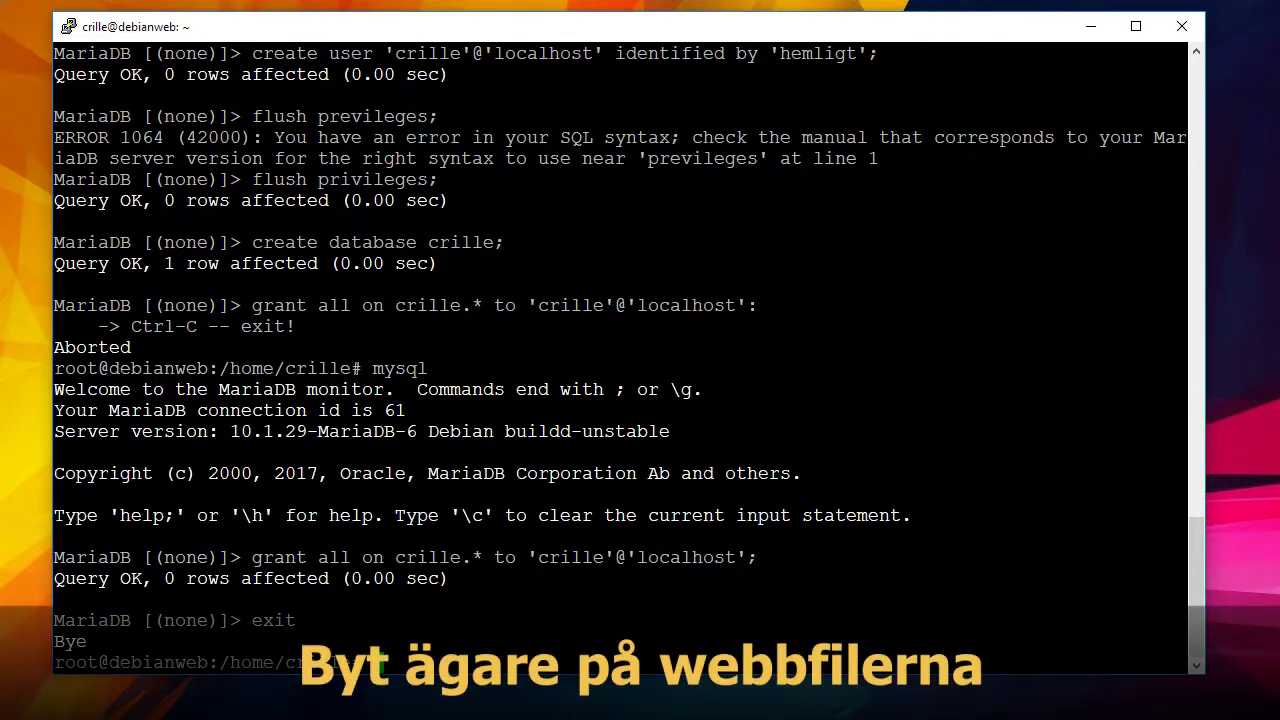
Change into /var/www and list it with ls -al --color.
type("cd /var/www/")
key("Return")
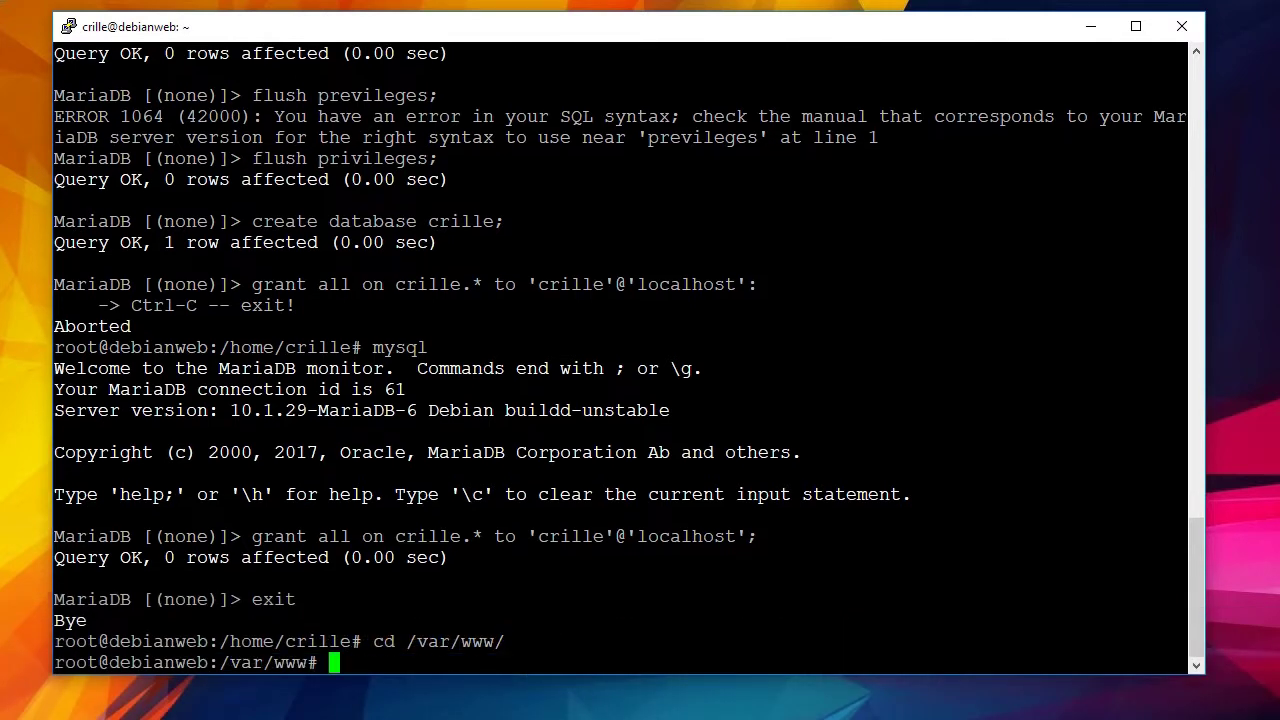
type("ls -al --color")
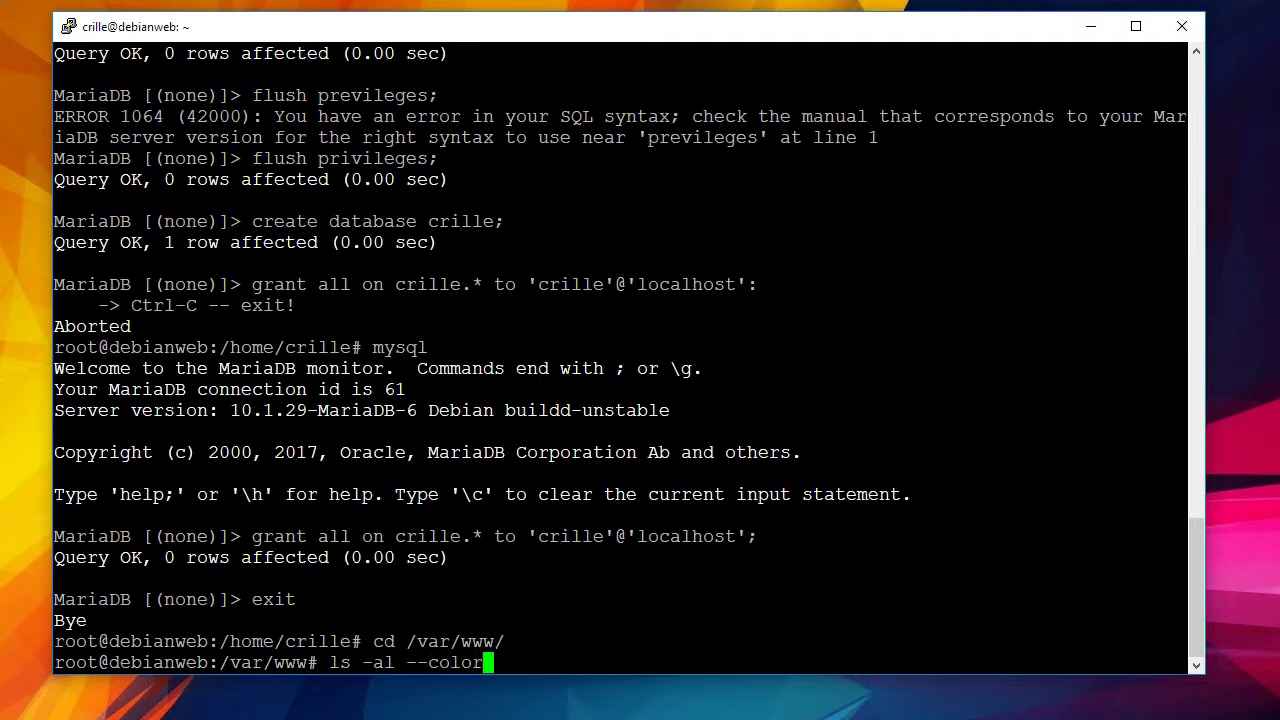
key("Return")
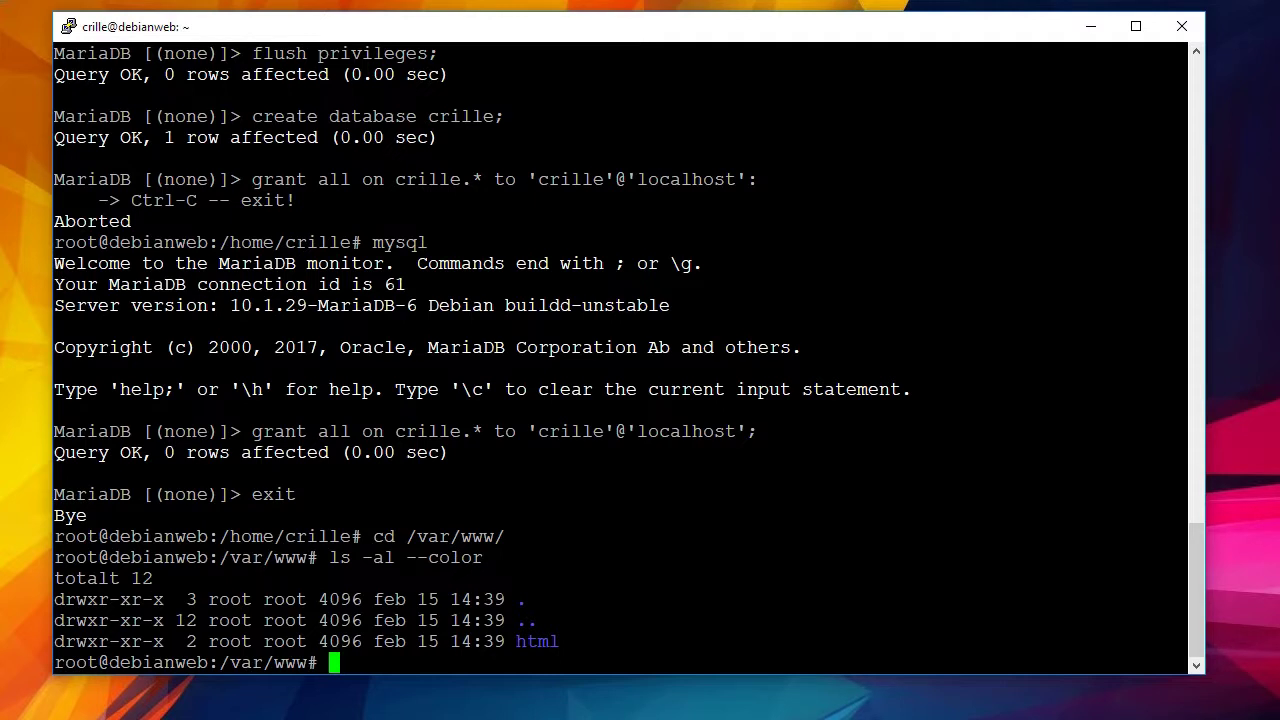
List html/ with ls -al --color, showing only the root-owned index.html, and start a crille.crille ownership command.
type("ls")
key("Up")
type("html/")
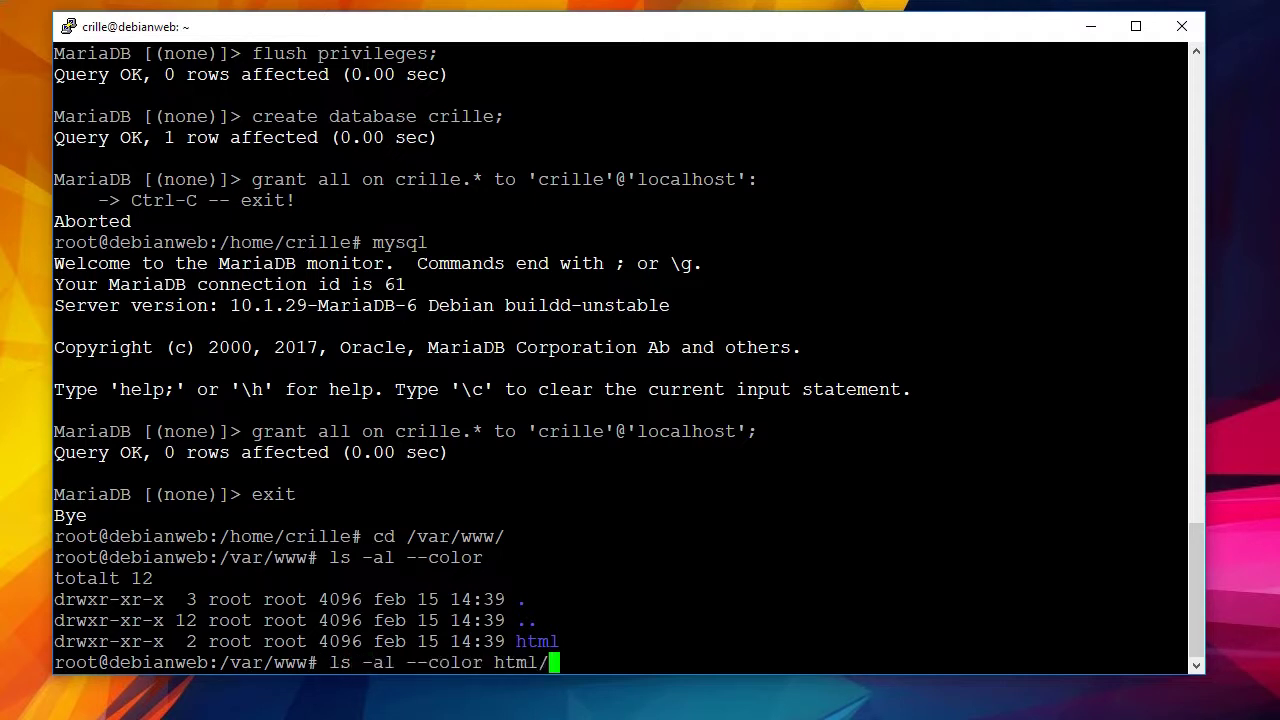
key("Return")
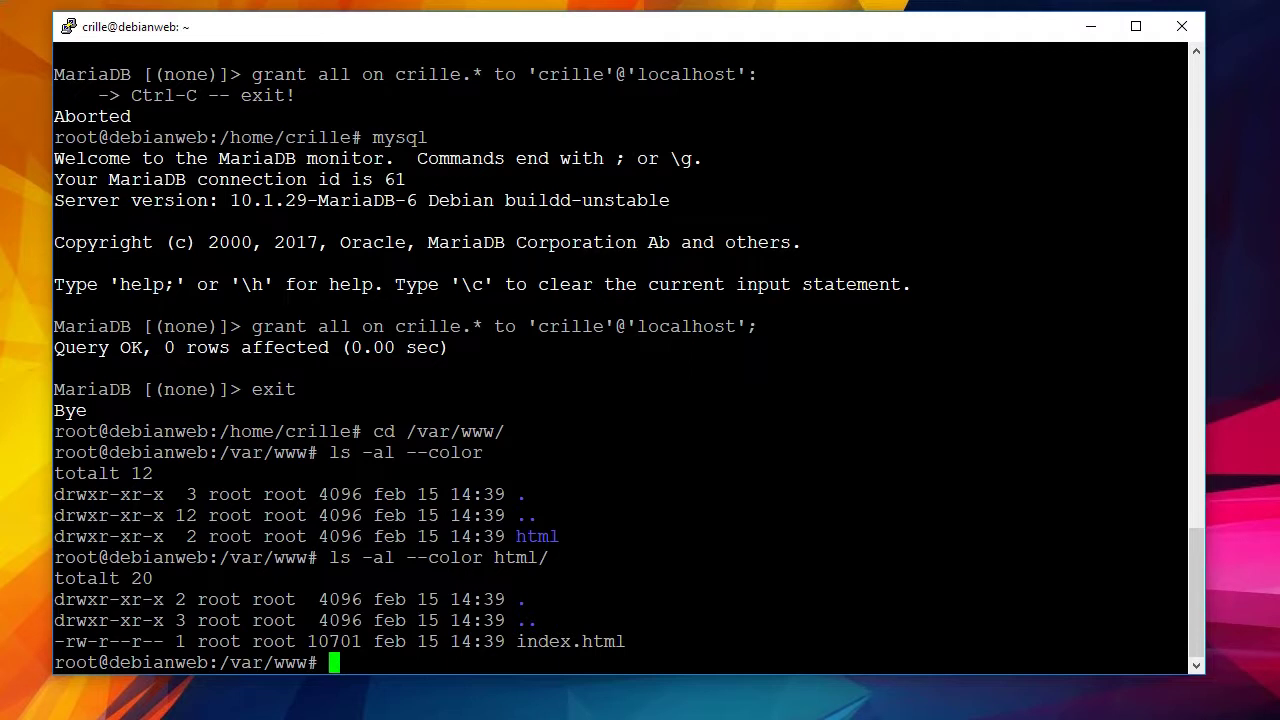
type("chmod crille")
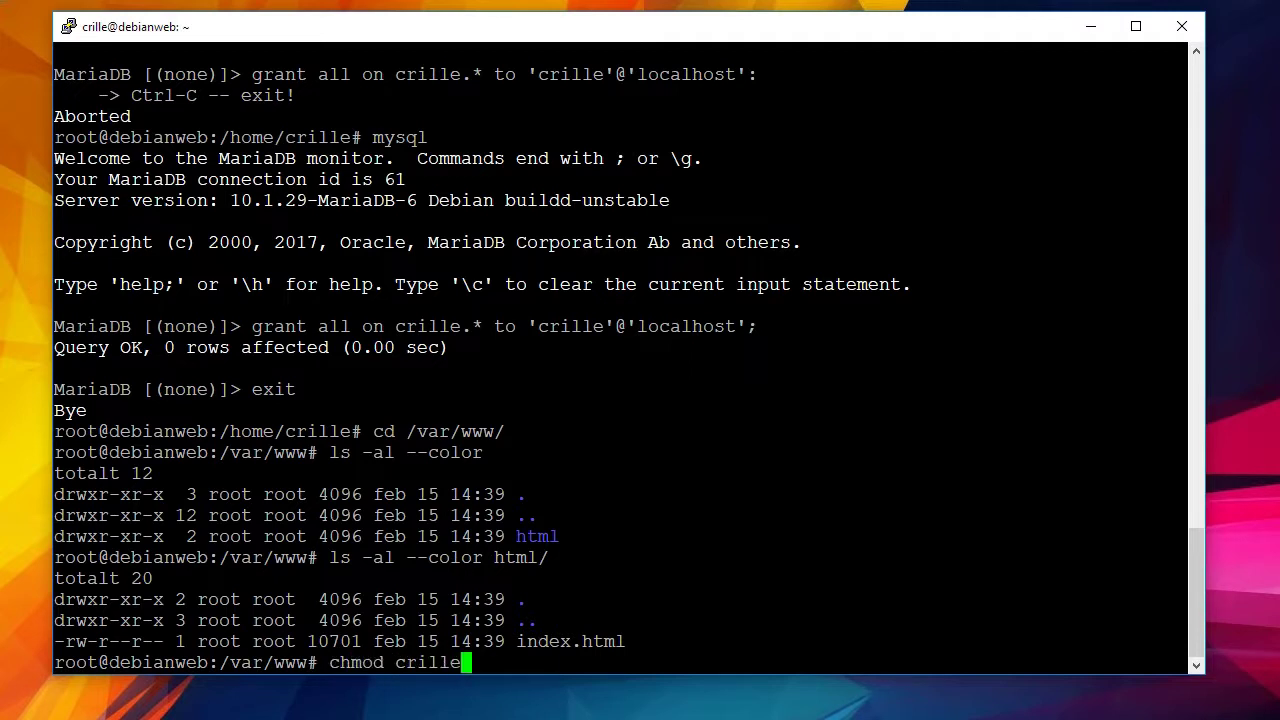
type(".crille")
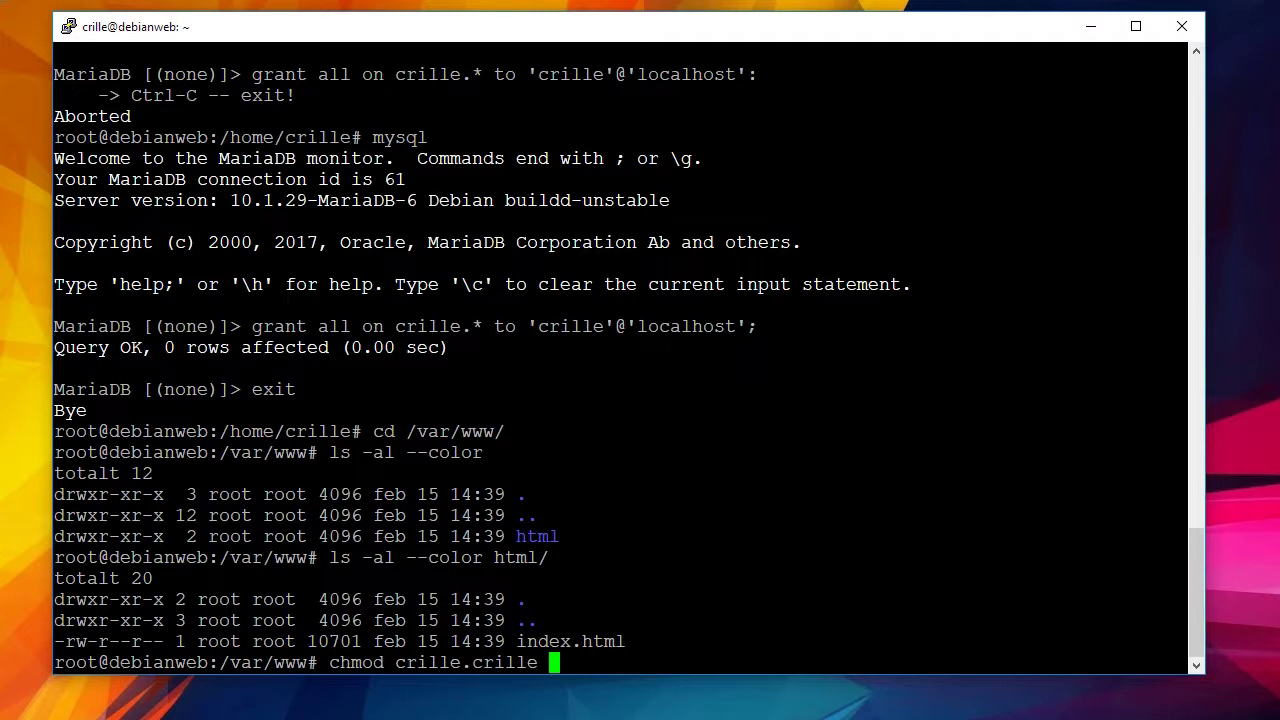
Try a recursive chmod crille.crille on html/, which fails even with -R moved after the command.
type("-R html/")
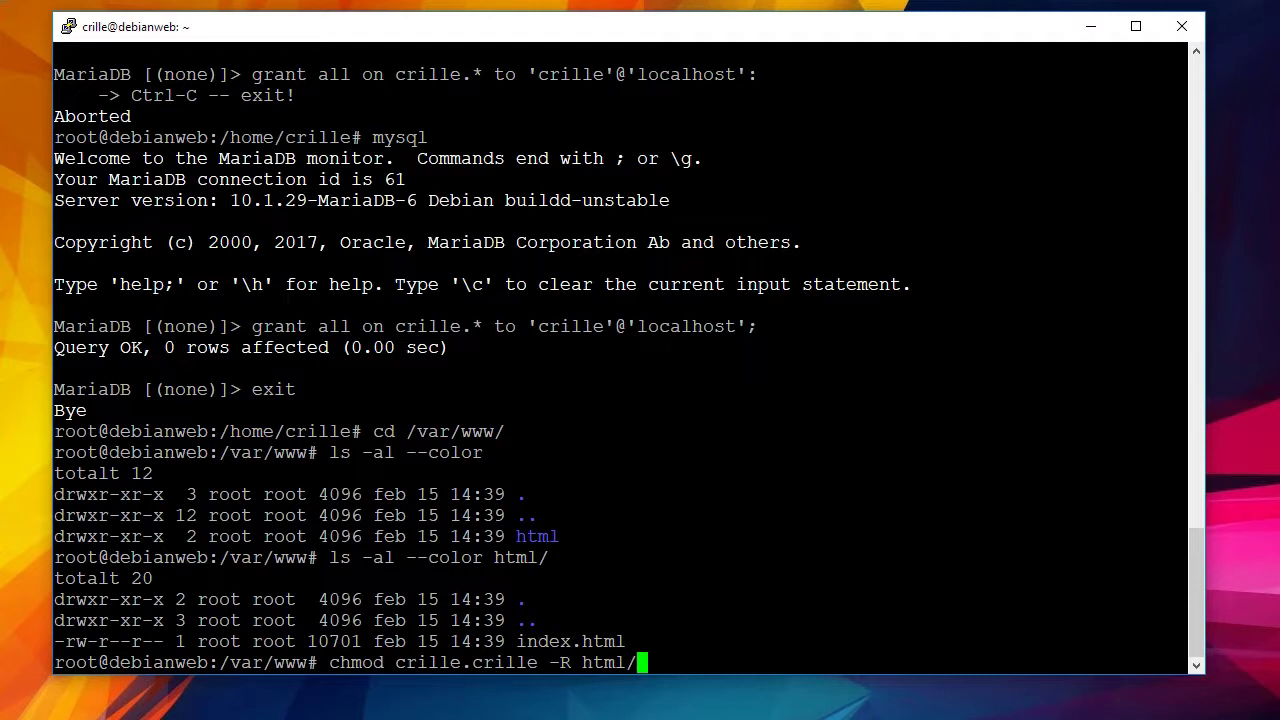
key("Return")
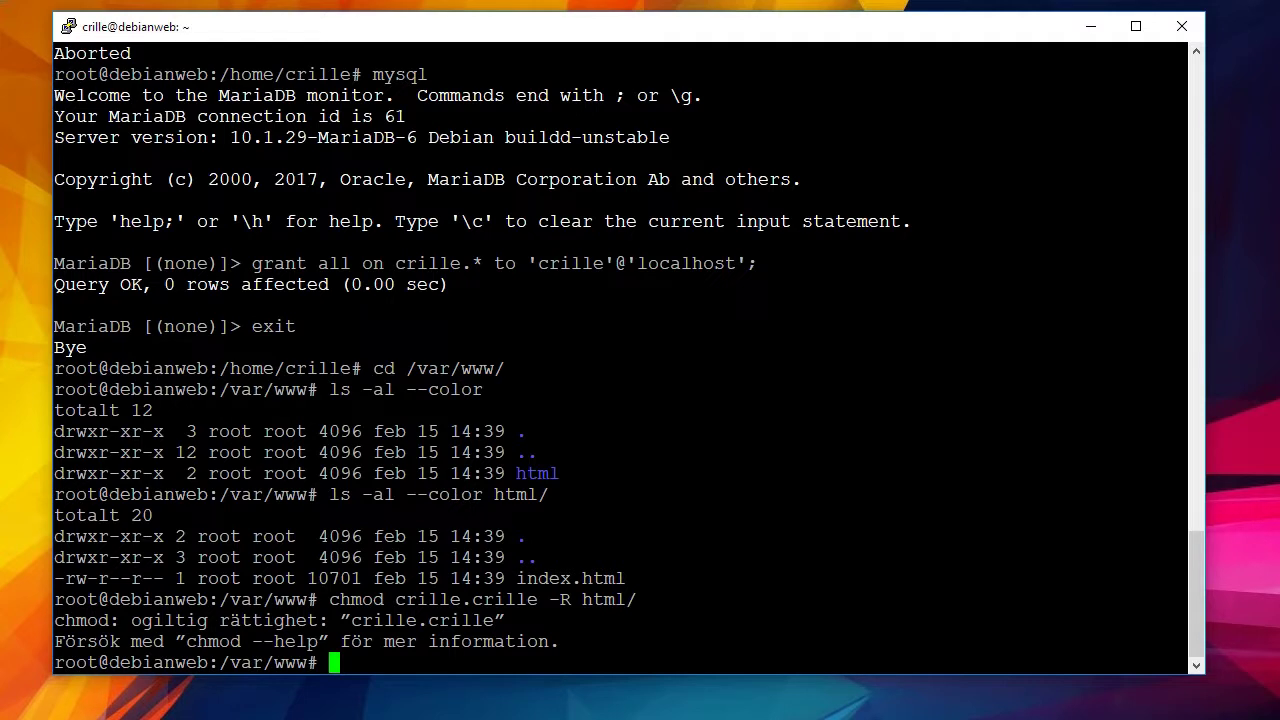
key("Up")
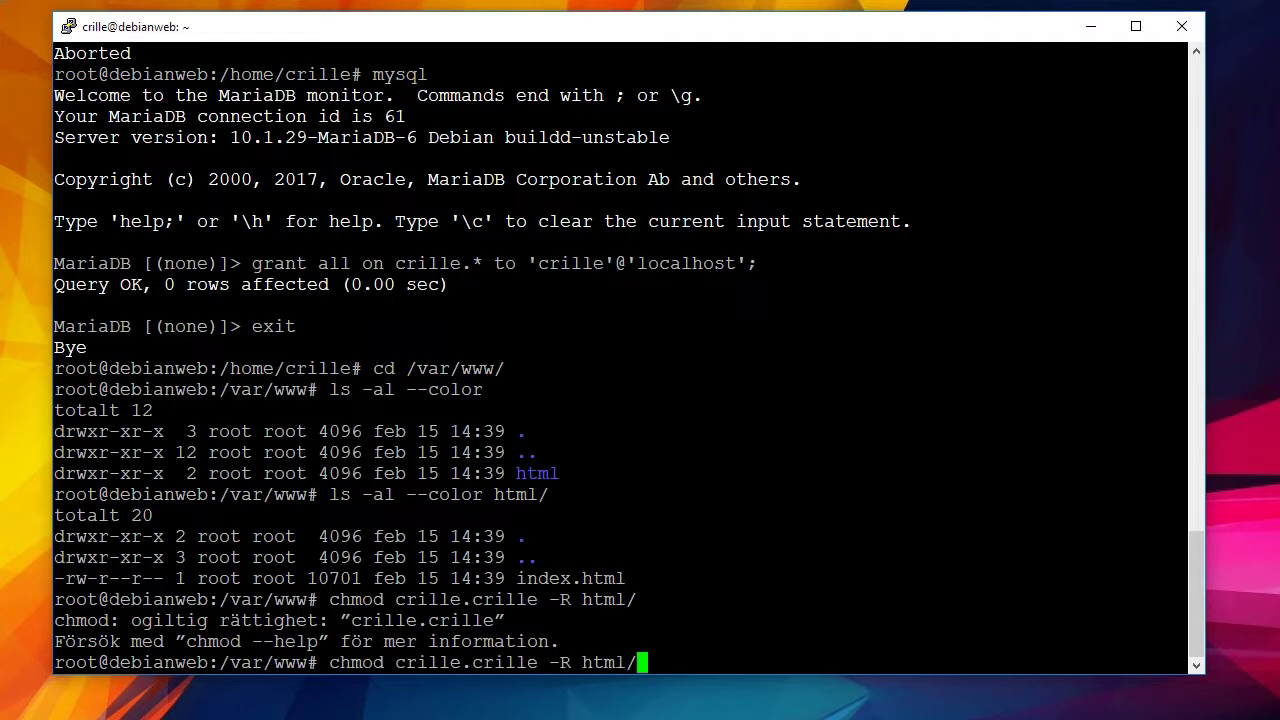
key("Left")
key("Left")
key("Left")
key("Left")
key("Left")
key("Left")
key("BackSpace")
key("BackSpace")
key("BackSpace")
key("Left")
key("Left")
key("Left")
key("Left")
key("Left")
key("Left")
key("Left")
key("Left")
key("Left")
key("Left")
key("Left")
key("Left")
key("Left")
key("Left")
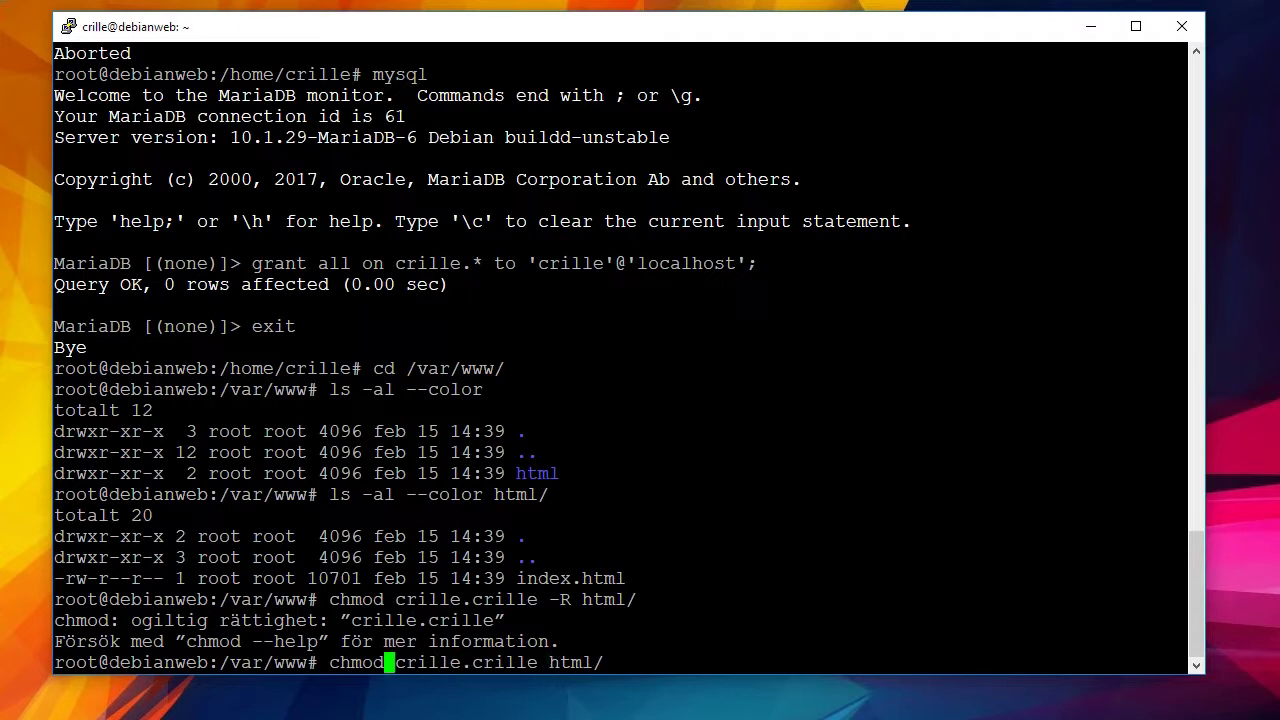
type("-R")
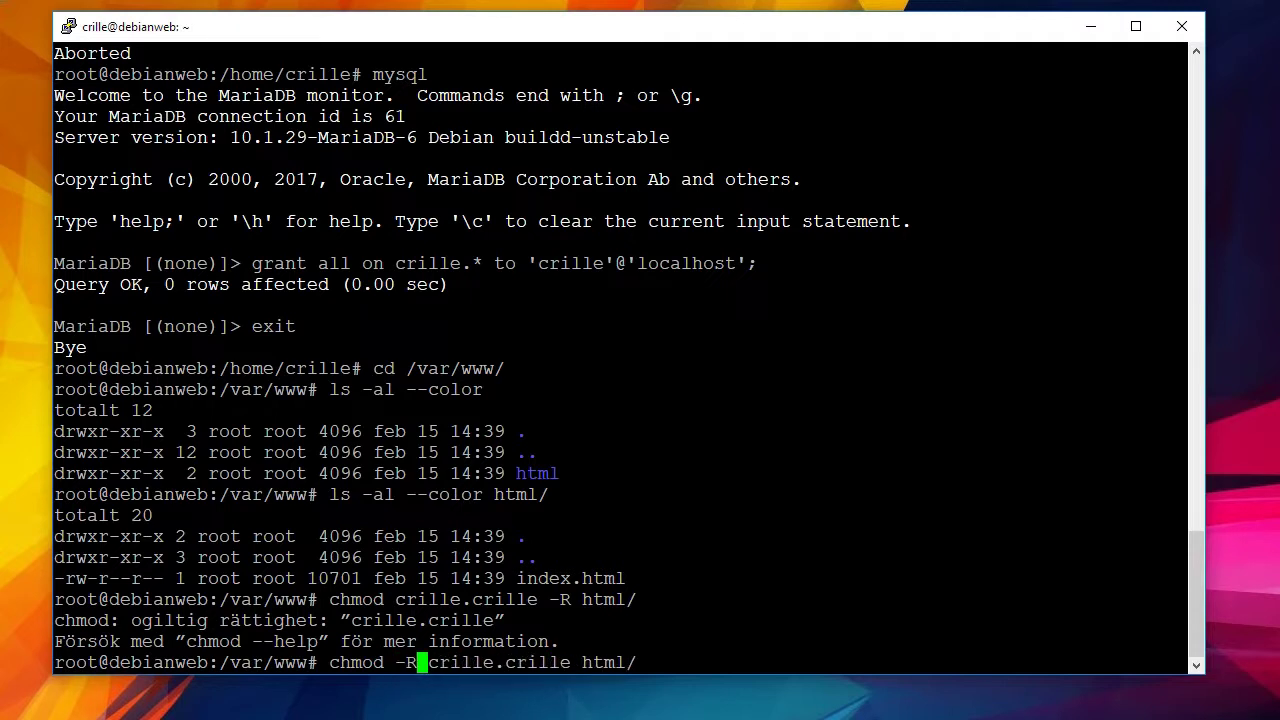
key("Right")
key("Right")
key("Right")
key("Right")
key("Right")
key("Right")
key("Right")
key("Right")
key("Right")
key("Right")
key("Right")
key("Right")
key("Right")
key("Right")
key("Right")
key("Right")
key("Right")
key("Right")
key("Right")
key("Right")
key("Return")
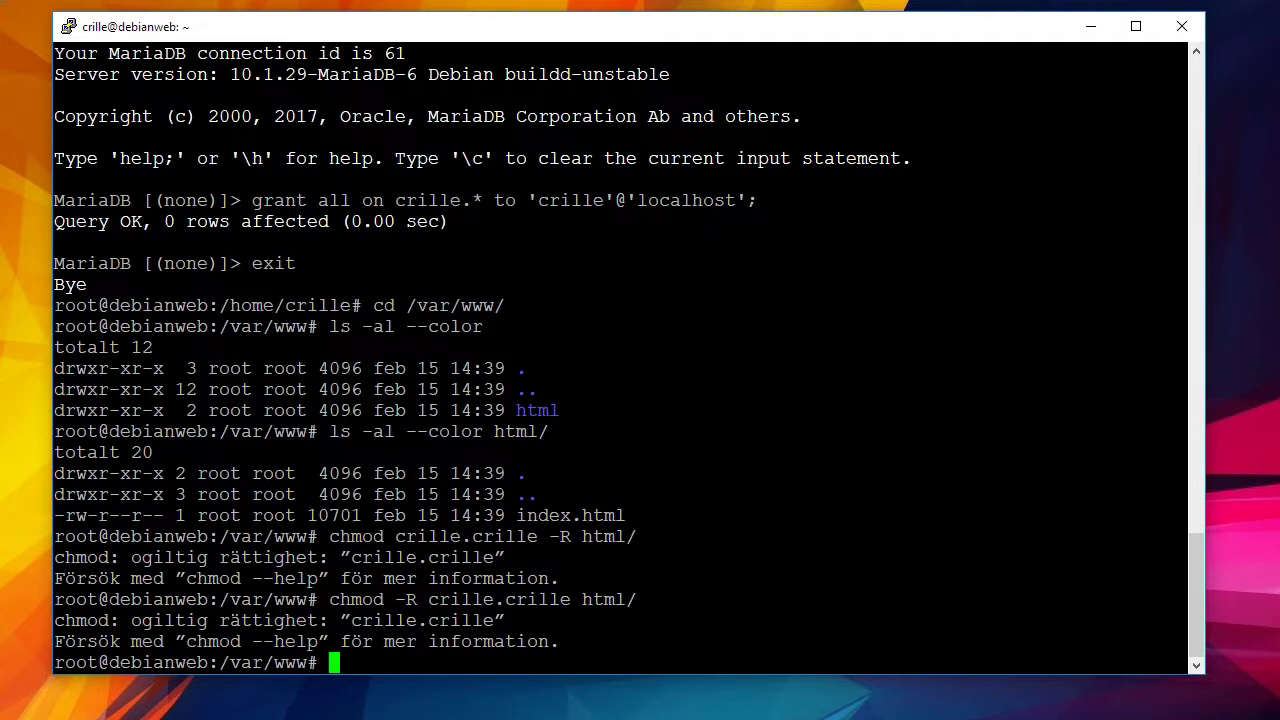
Correct the command to chown -R crille.crille html/ and run it.
key("Up")
key("Left")
key("Left")
key("Left")
key("Left")
key("Left")
key("Left")
key("Left")
key("Left")
key("Left")
key("Left")
key("Left")
key("Left")
key("Left")
key("Left")
key("Left")
key("Left")
key("Left")
key("Left")
key("Left")
key("Left")
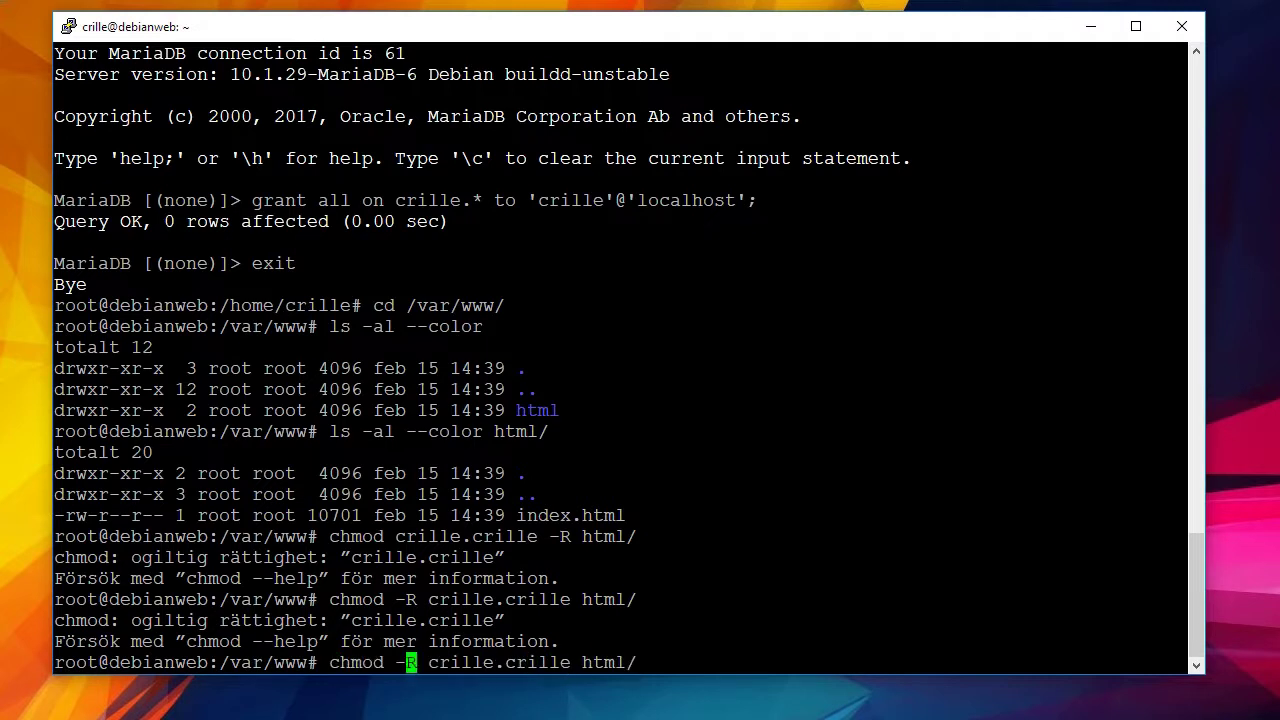
key("Left")
key("Left")
key("BackSpace")
key("BackSpace")
key("BackSpace")
type("own")
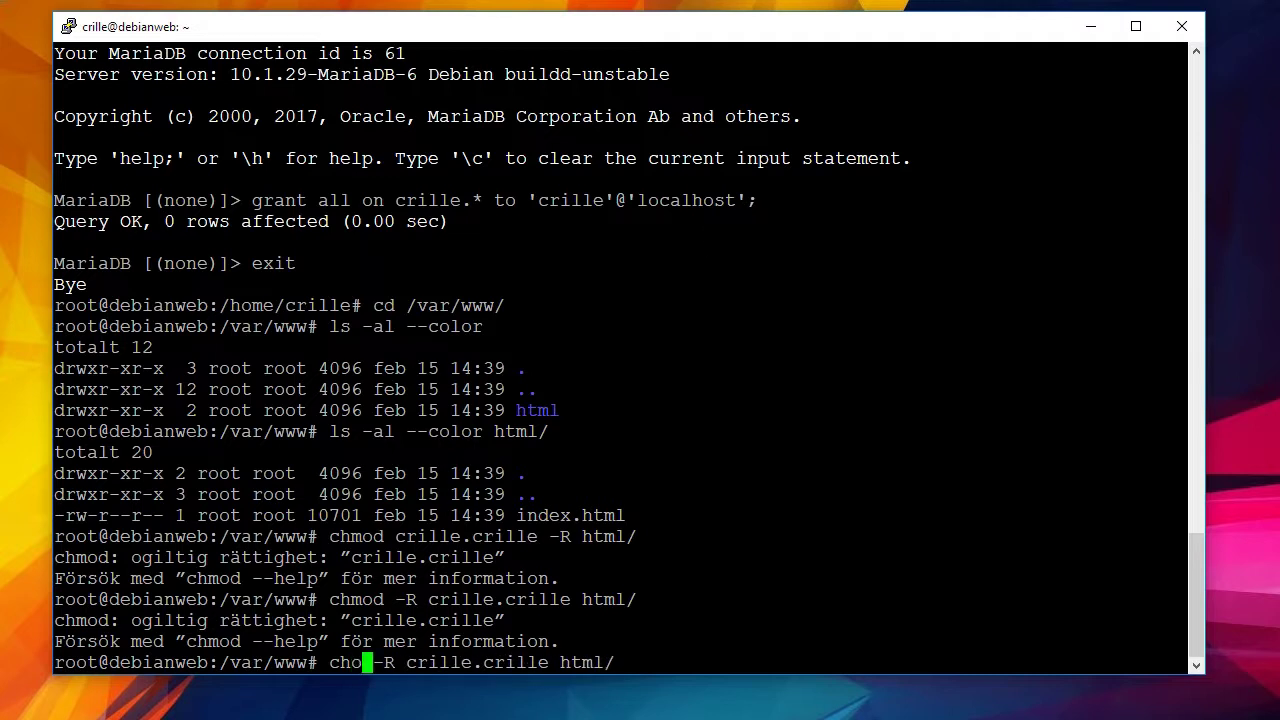
key("Right")
key("Right")
key("Right")
key("Right")
key("Right")
key("Right")
key("Right")
key("Right")
key("Right")
key("Right")
key("Right")
key("Right")
key("Right")
key("Right")
key("Right")
key("Right")
key("Right")
key("Right")
key("Right")
key("Right")
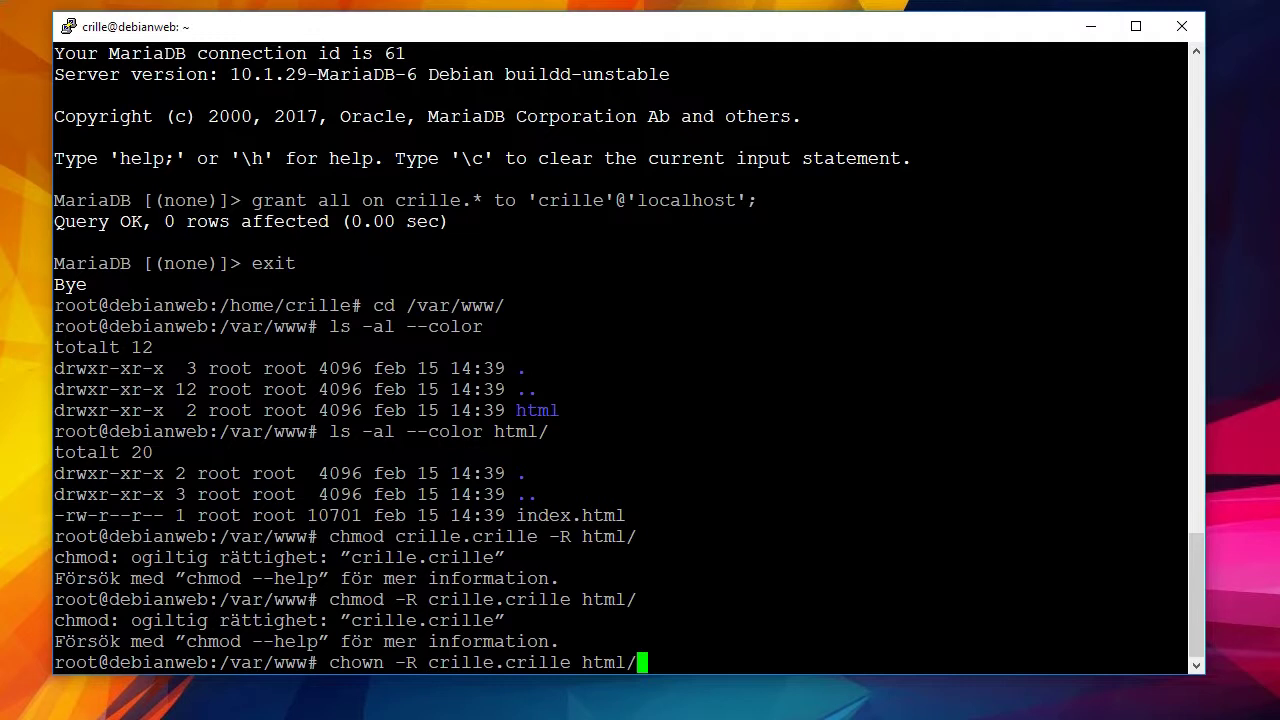
key("Return")
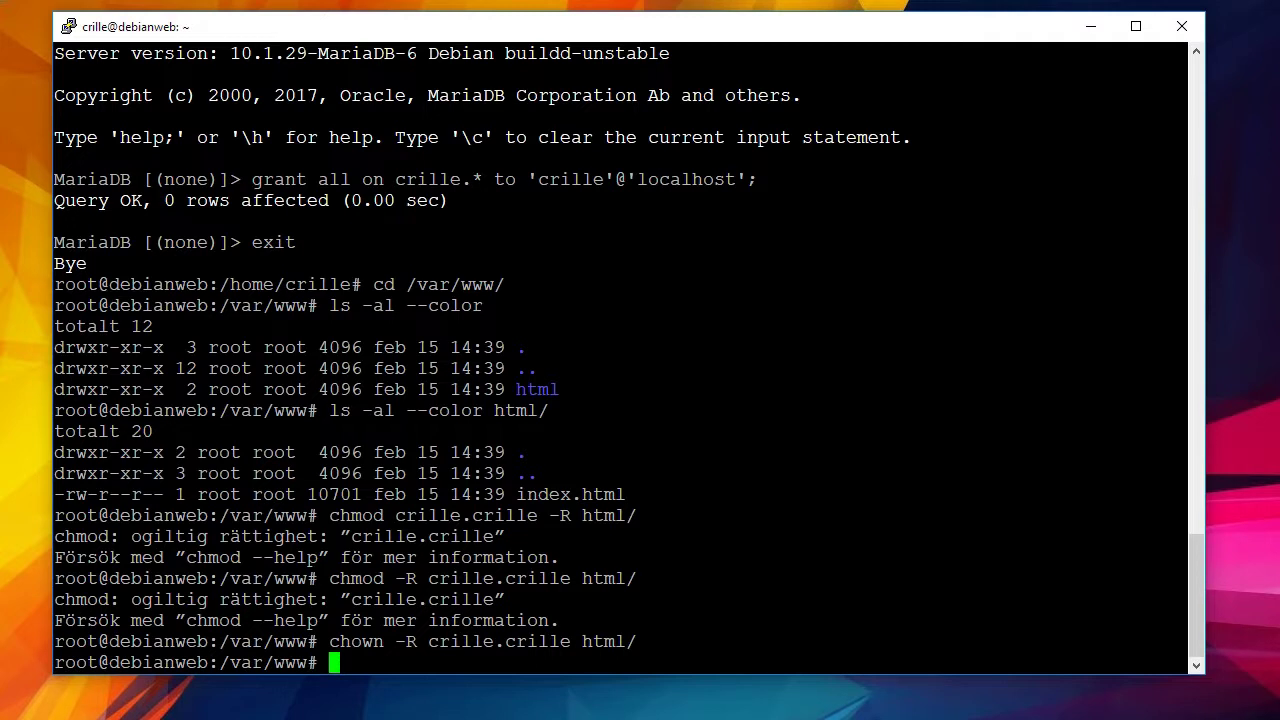
Clear the terminal and list /var/www, highlighting html's new crille owner and group.
type("clear")
key("Return")
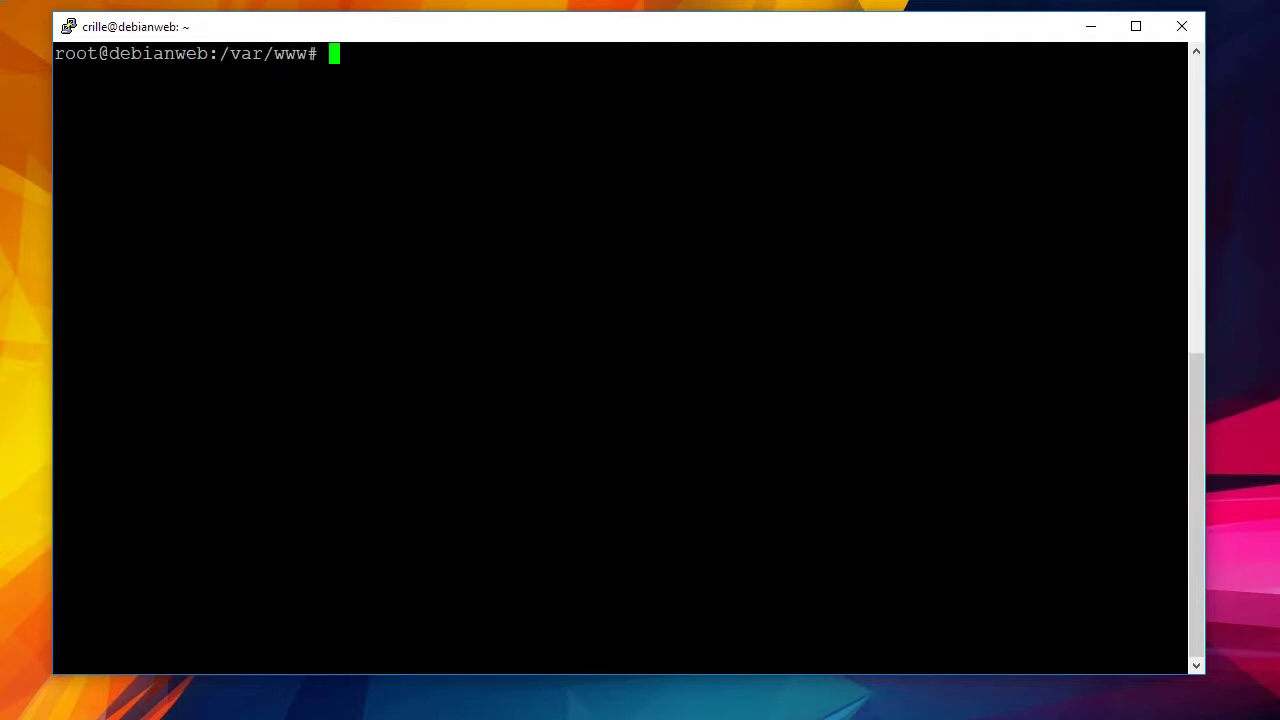
type("ls -al --color")
key("Return")
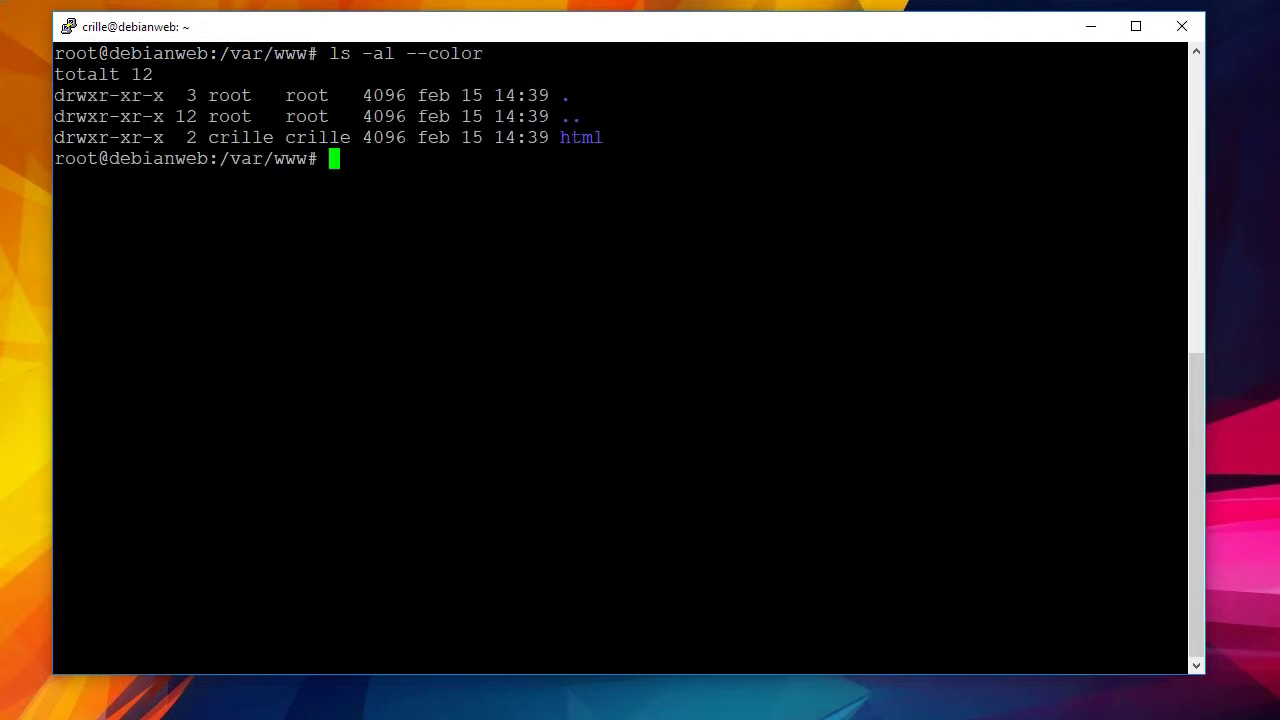
double_click(581, 137)
left_click_drag(200, 137, 370, 137)
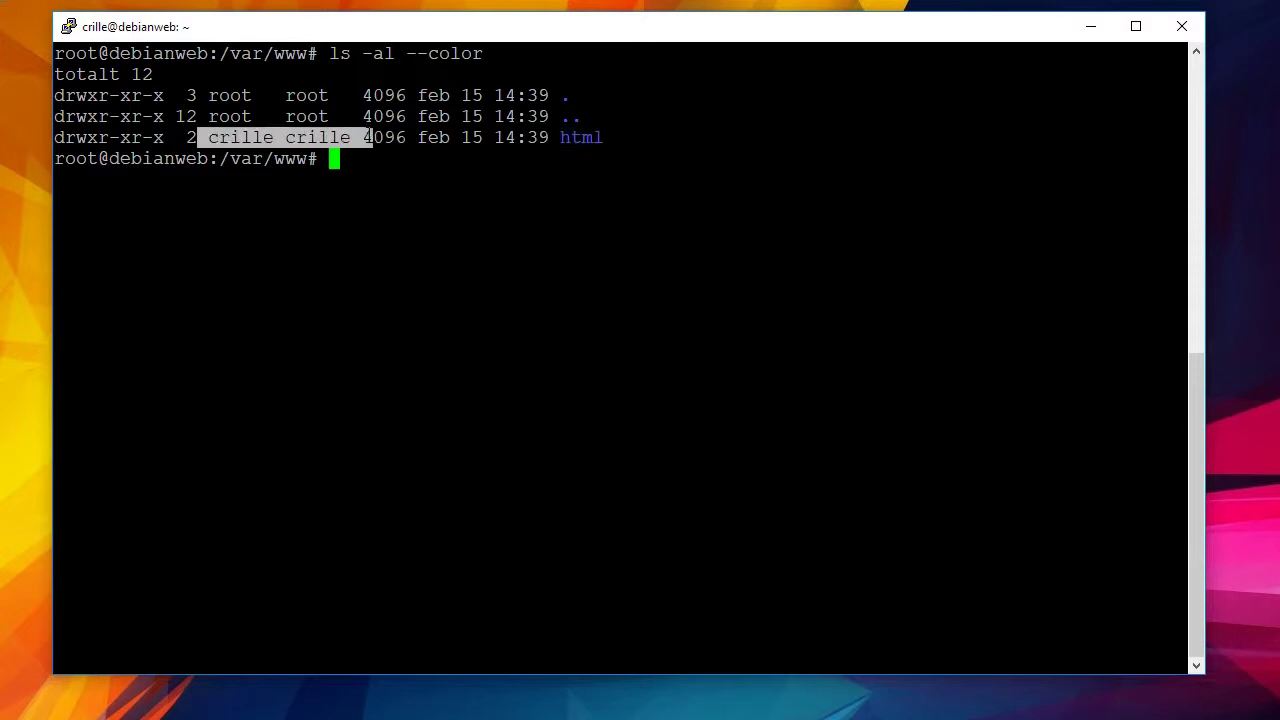
left_click(370, 137)
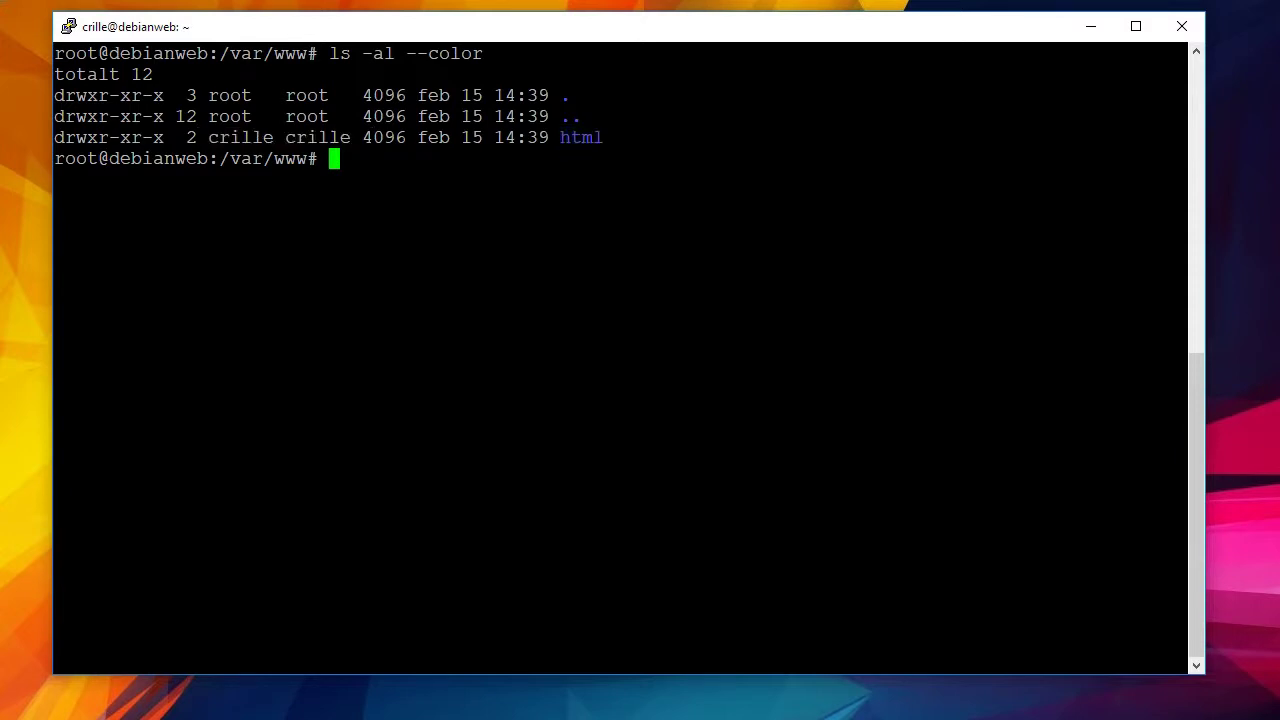
List html/ with ls -al --color to confirm index.html now belongs to crille.
key("Up")
type("ht")
key("Tab")
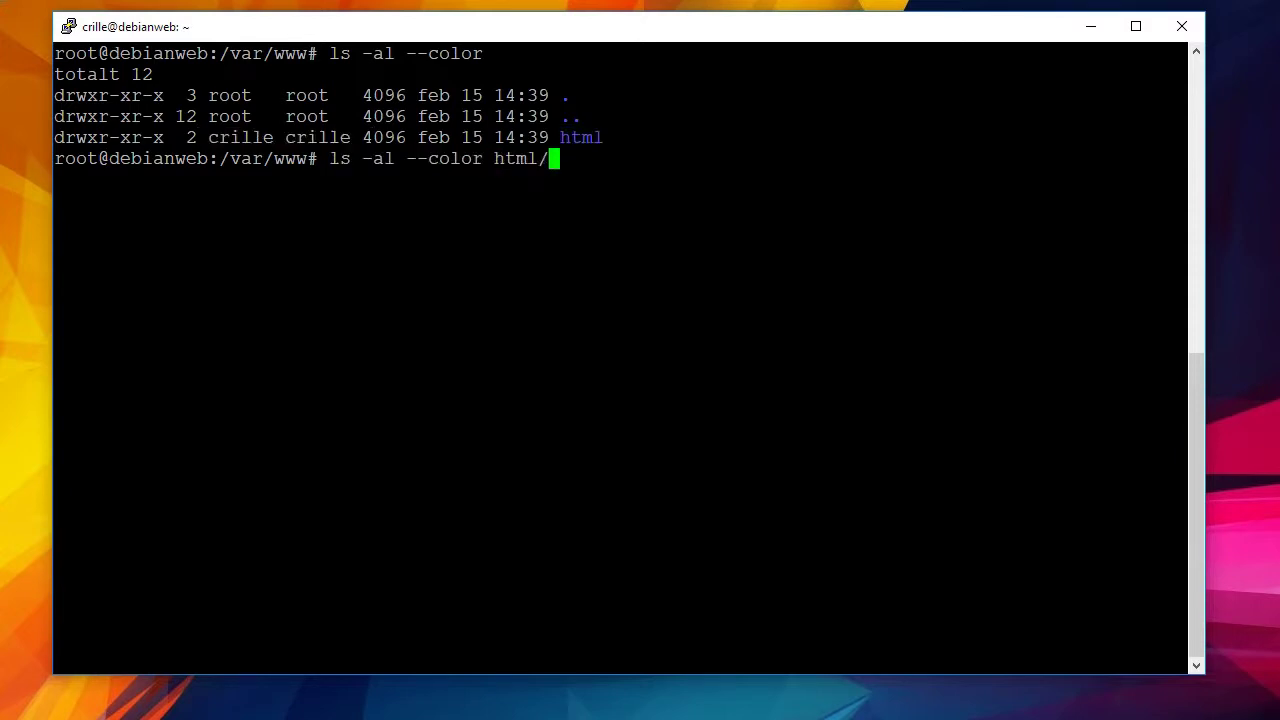
key("Return")
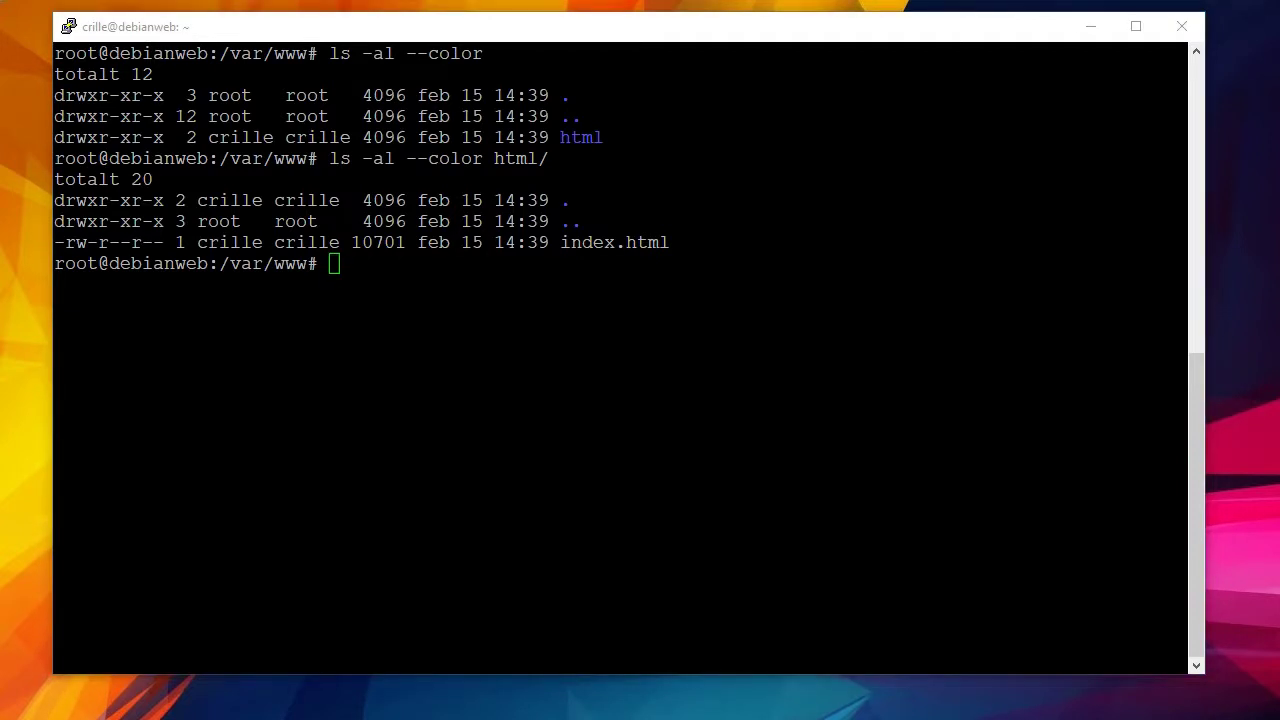
key("alt+Tab")
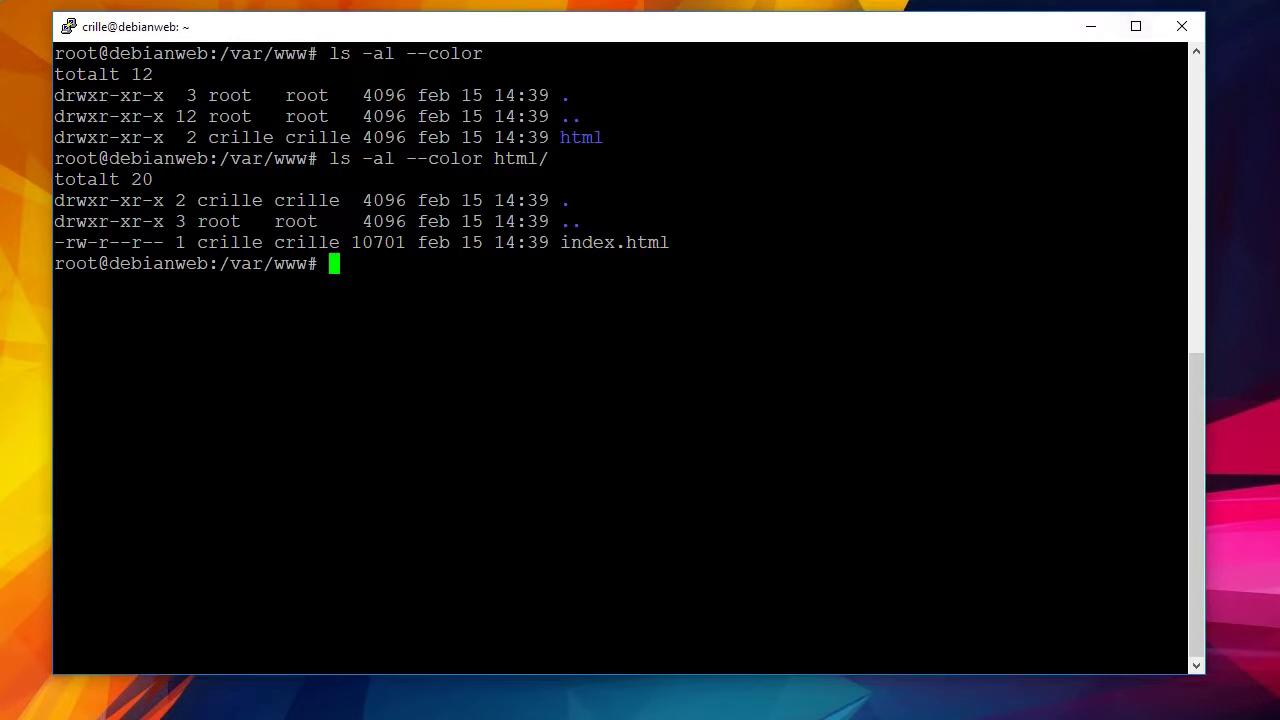
Minimize PuTTY to reveal File Explorer on the Installation av Debian downloads folder.
left_click(1091, 26)
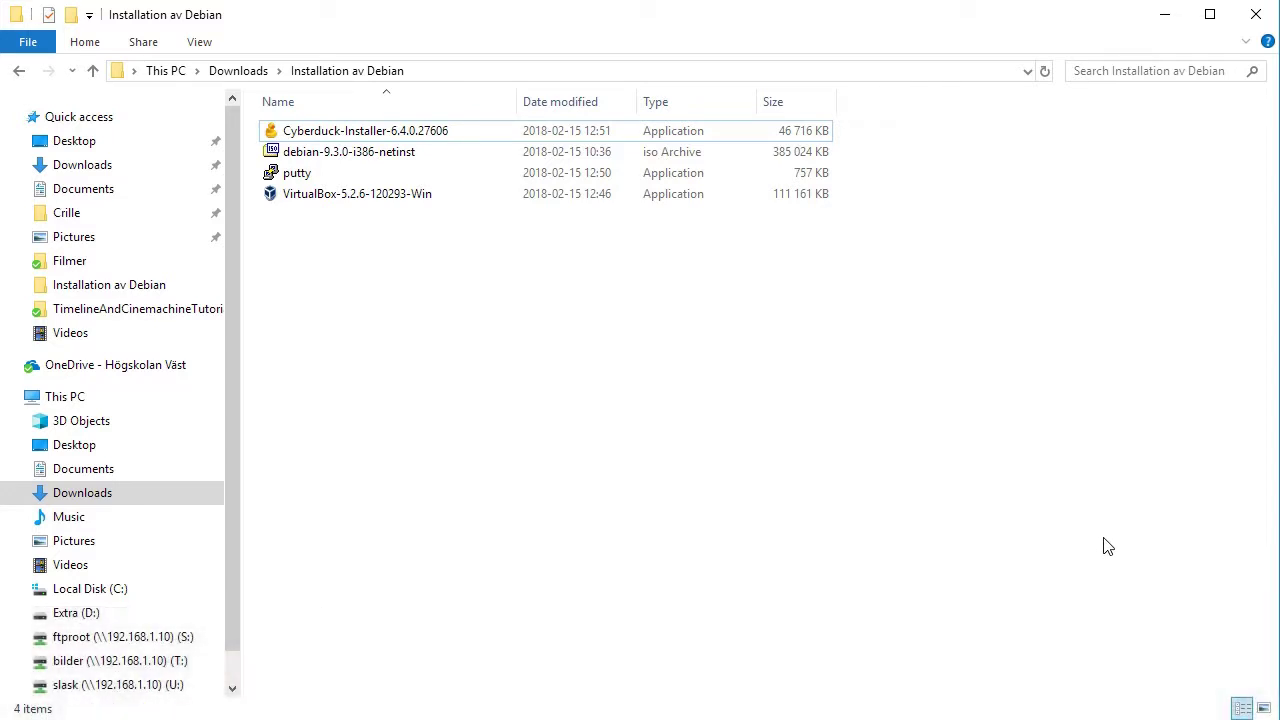
Search the Start menu for notepad and run Notepad++ as administrator.
key("super")
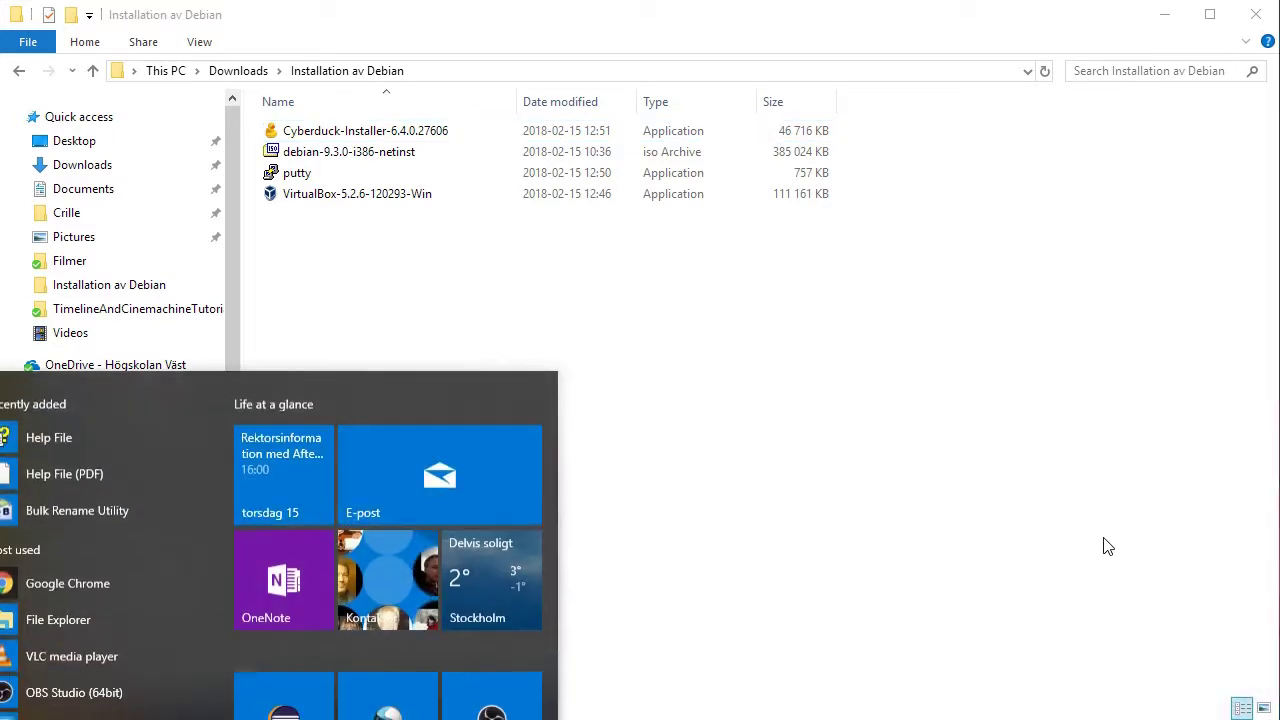
type("notepad")
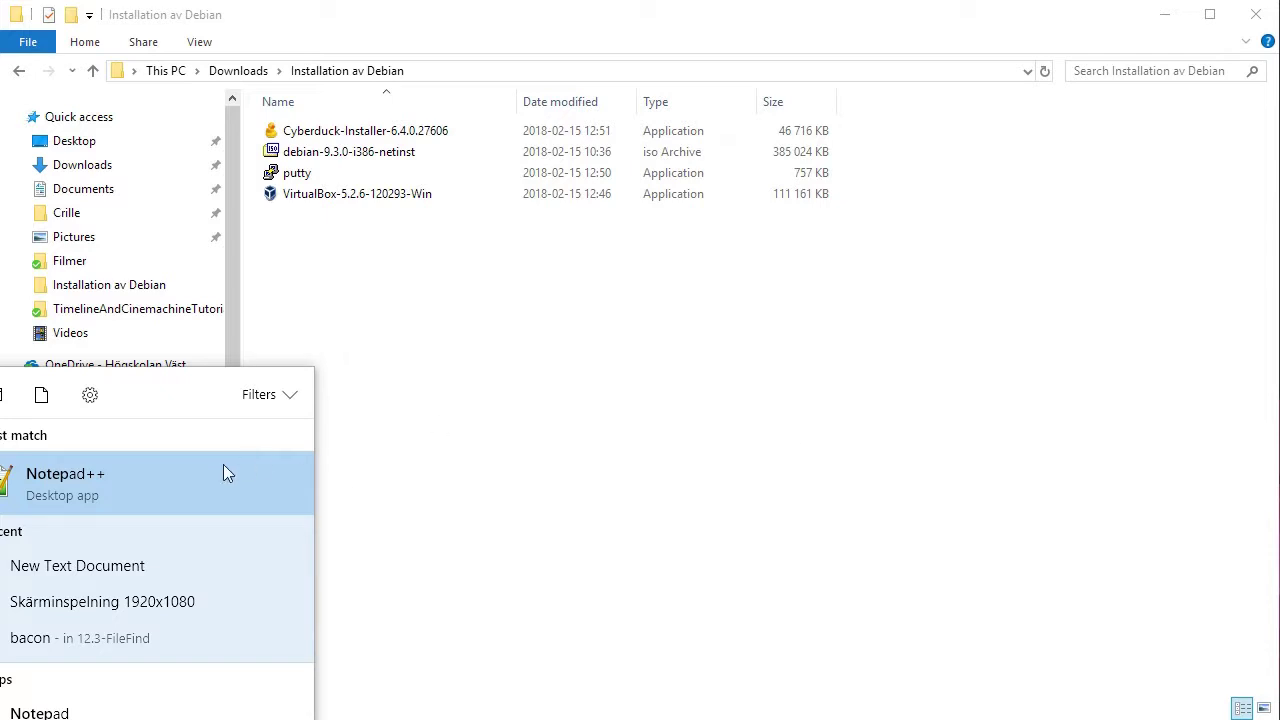
right_click(99, 481)
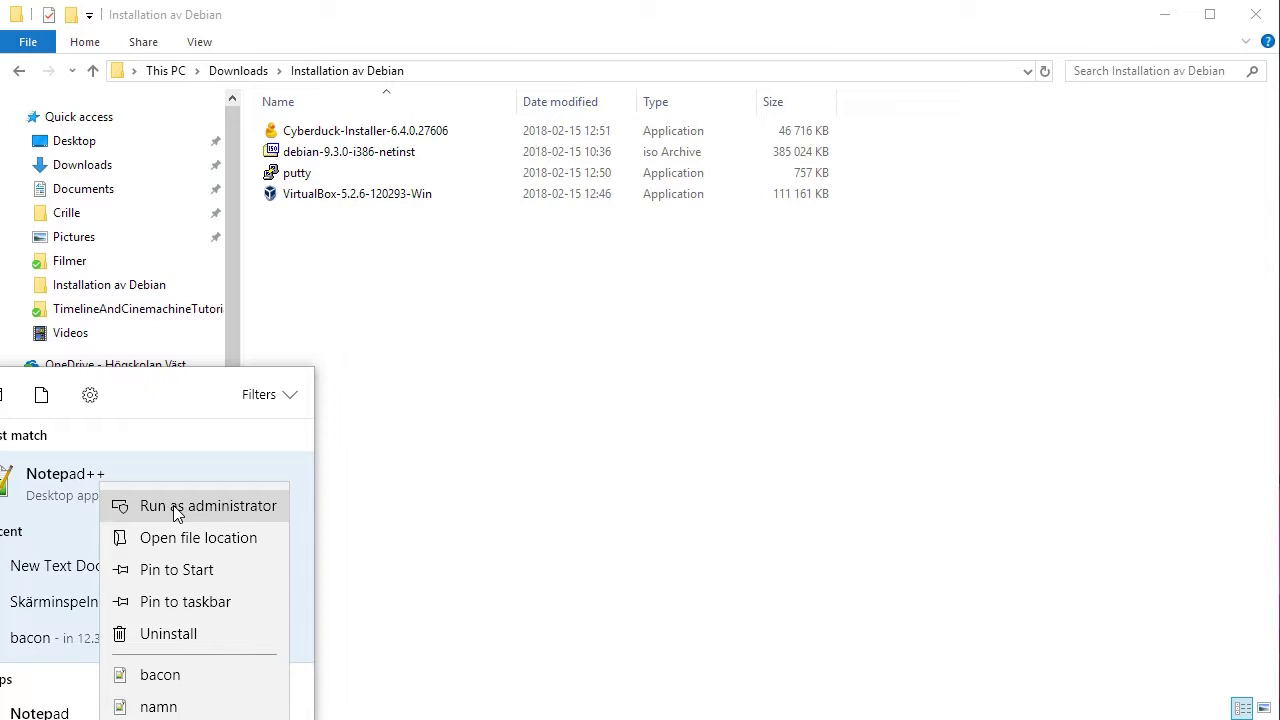
left_click(190, 509)
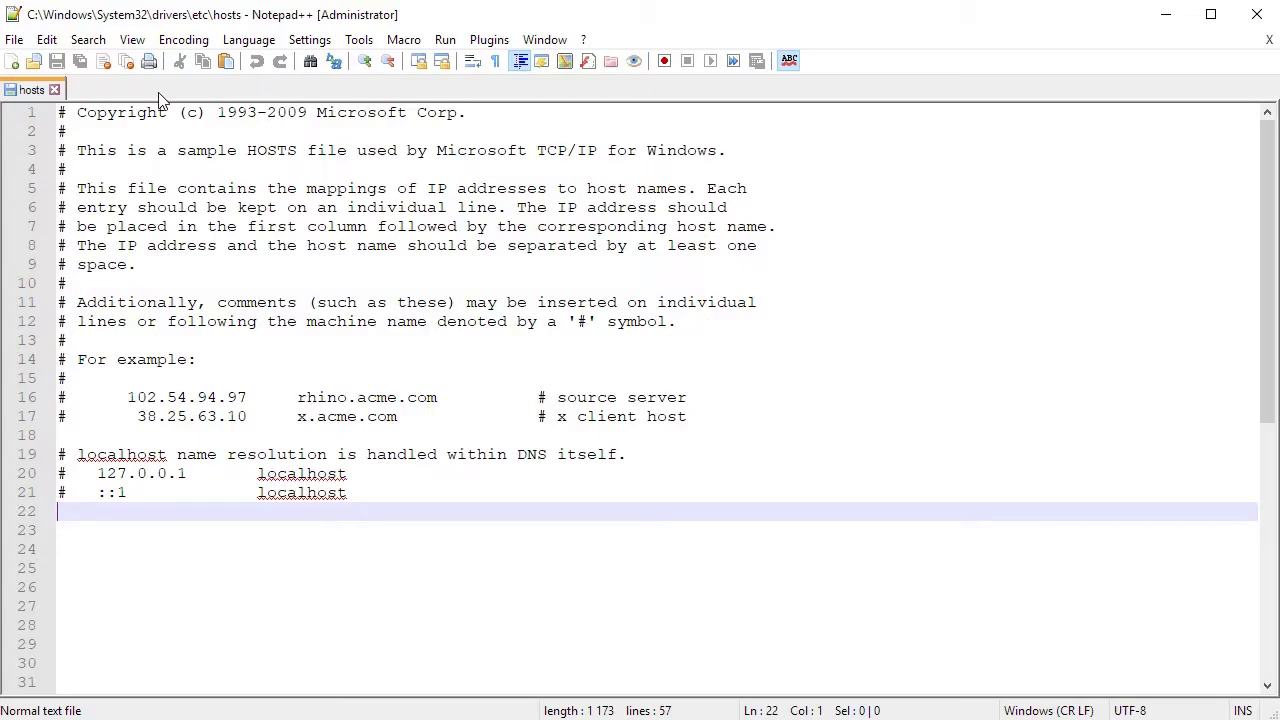
Close the extra Notepad++ tabs and bring up the File > Open dialog.
left_click(55, 90)
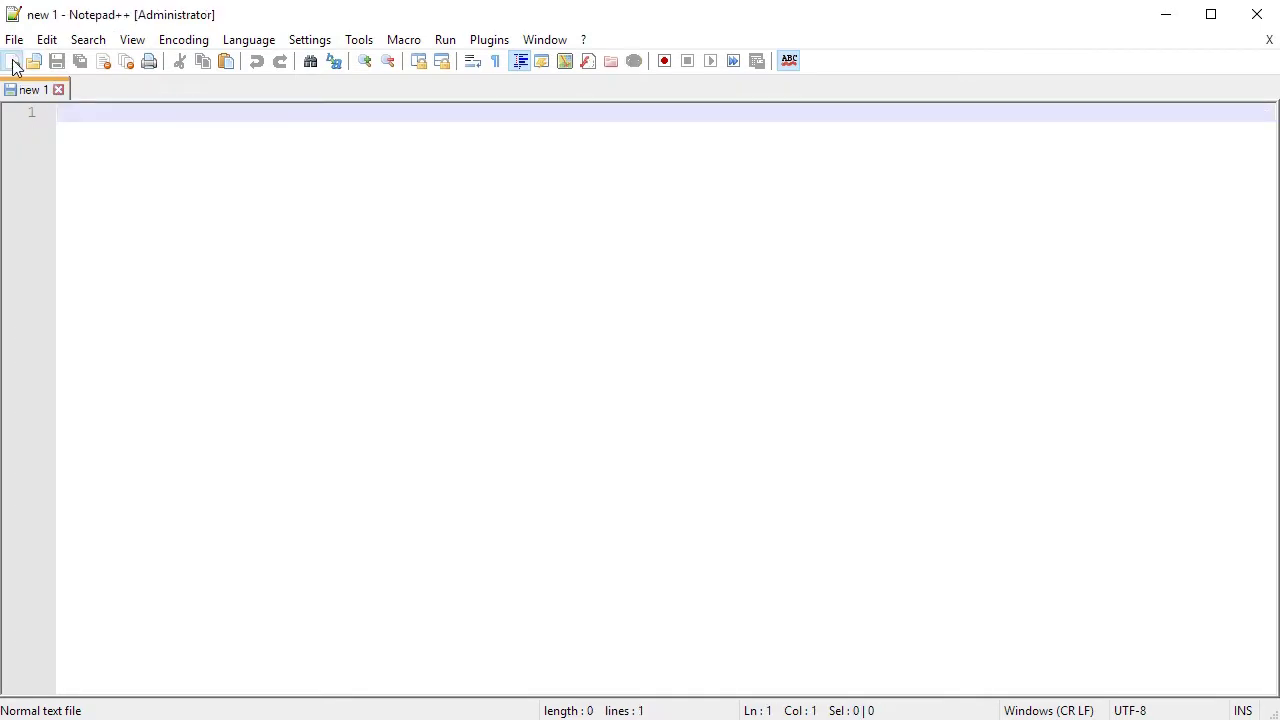
left_click(11, 61)
left_click(127, 90)
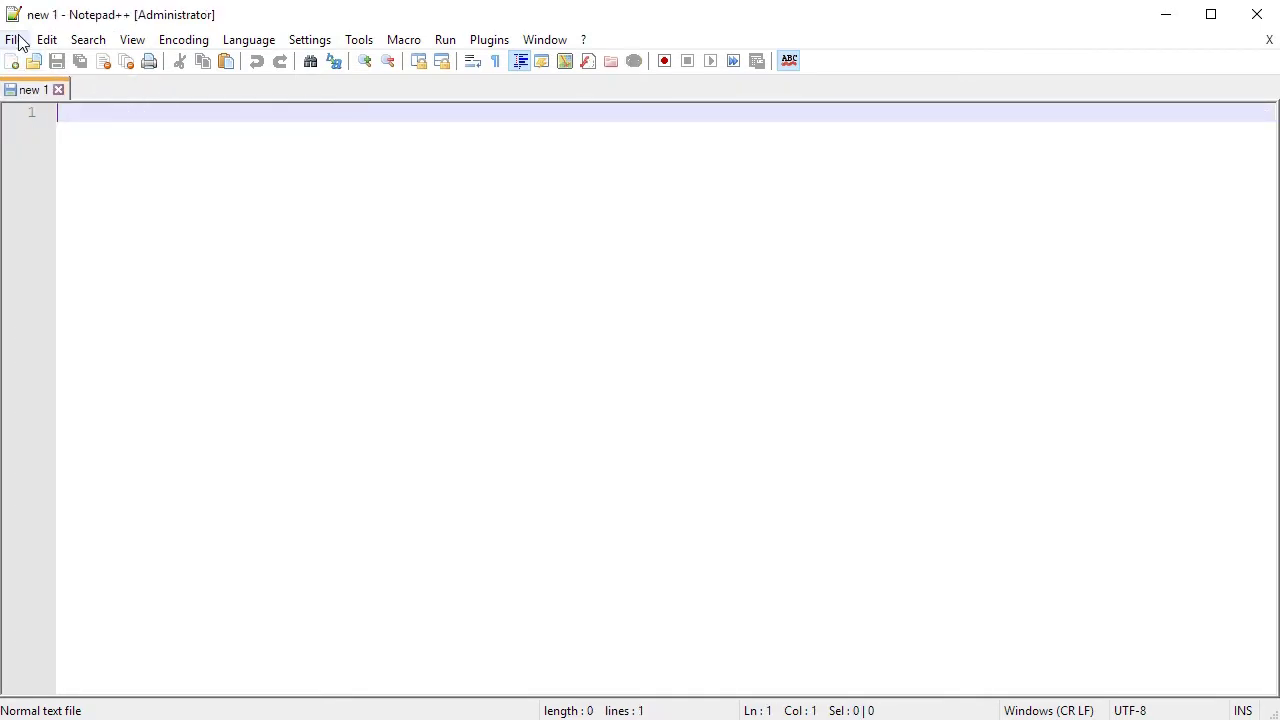
left_click(15, 40)
left_click(51, 88)
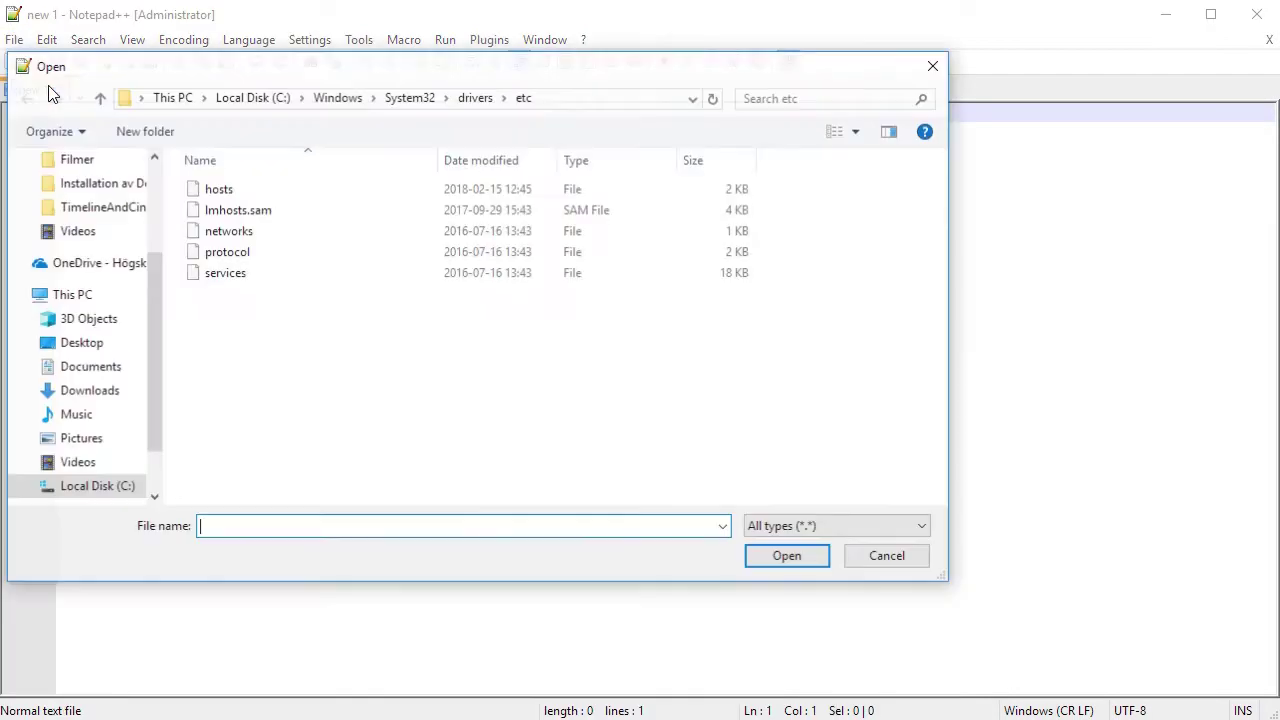
Browse to Local Disk (C:) > Windows and move toward System32 in the list.
left_click(597, 99)
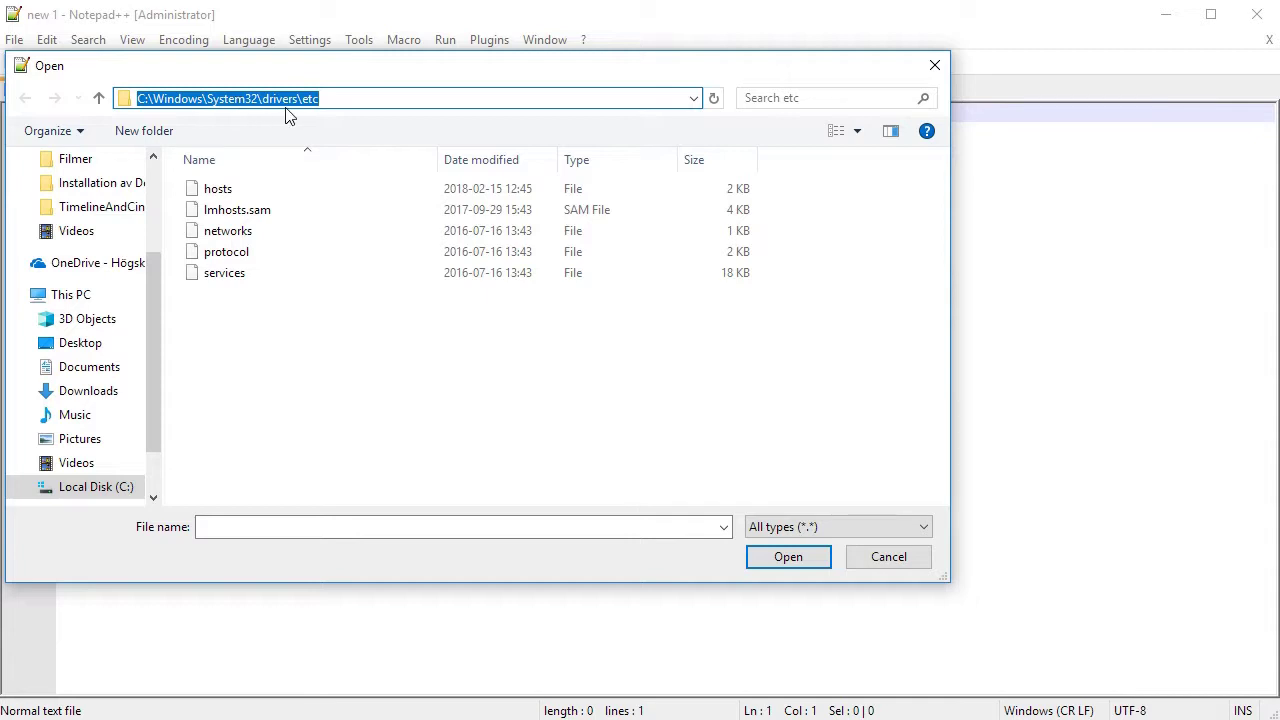
left_click(400, 440)
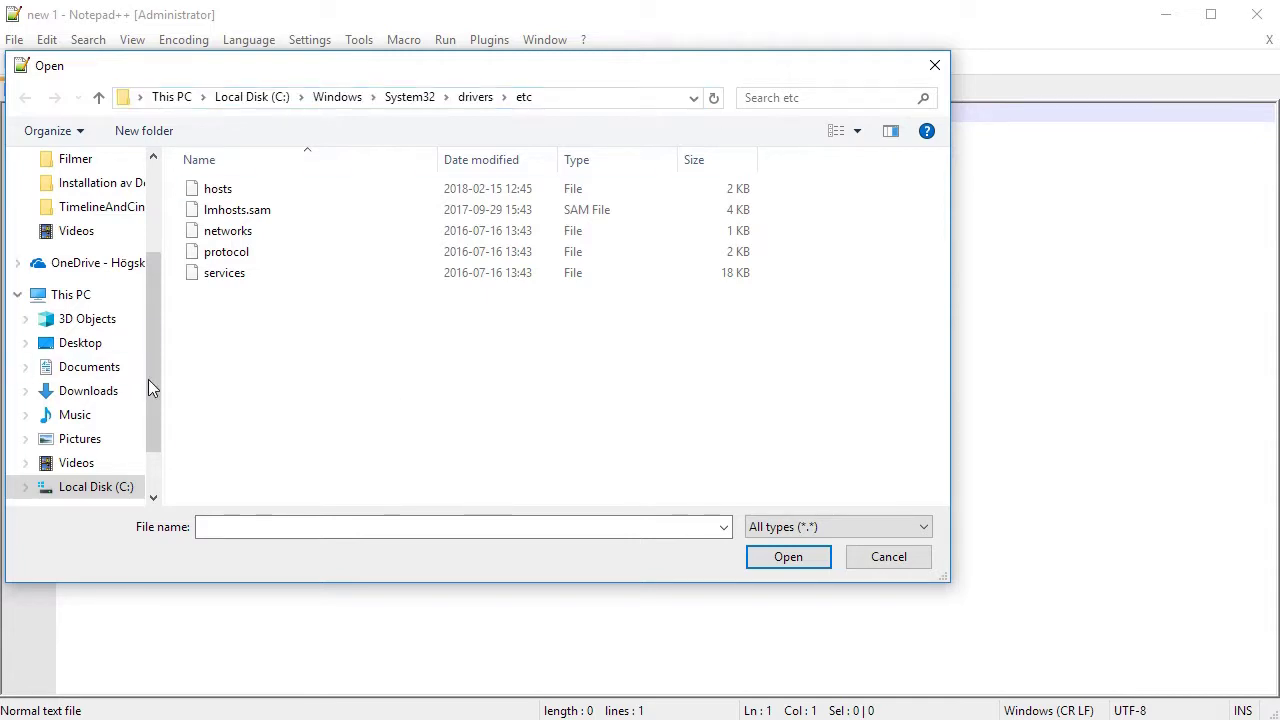
left_click(89, 489)
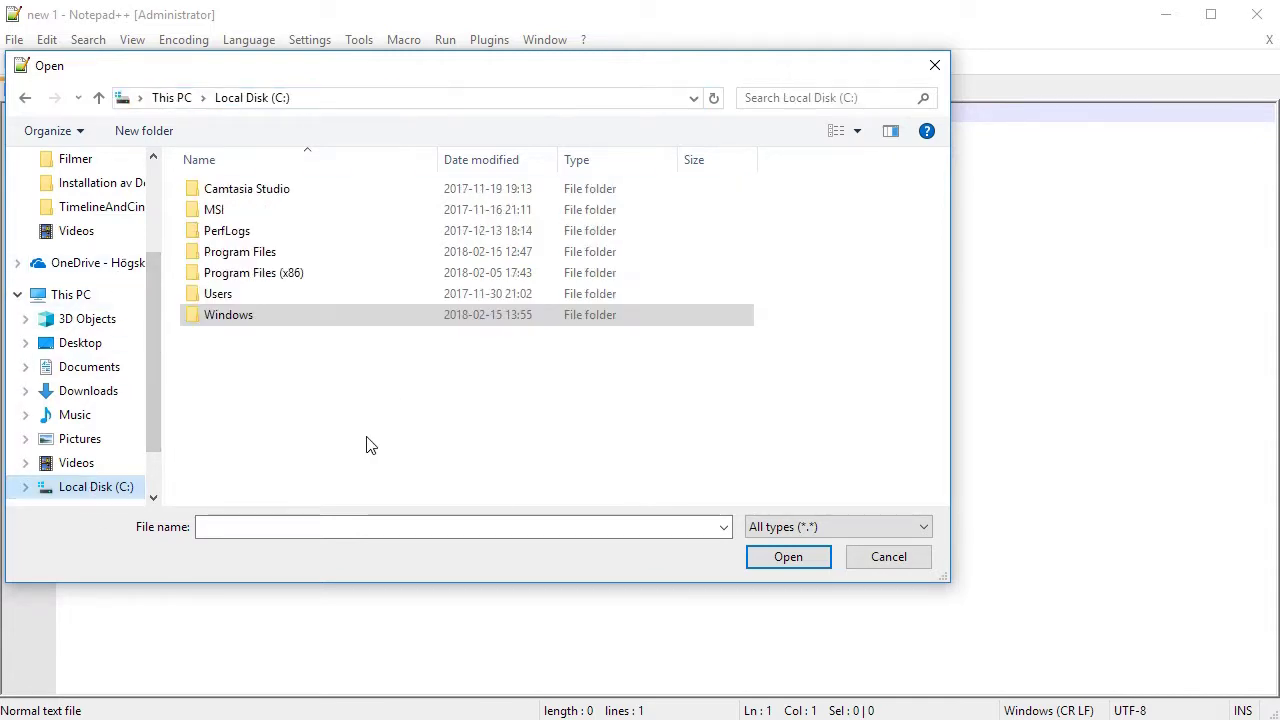
double_click(243, 316)
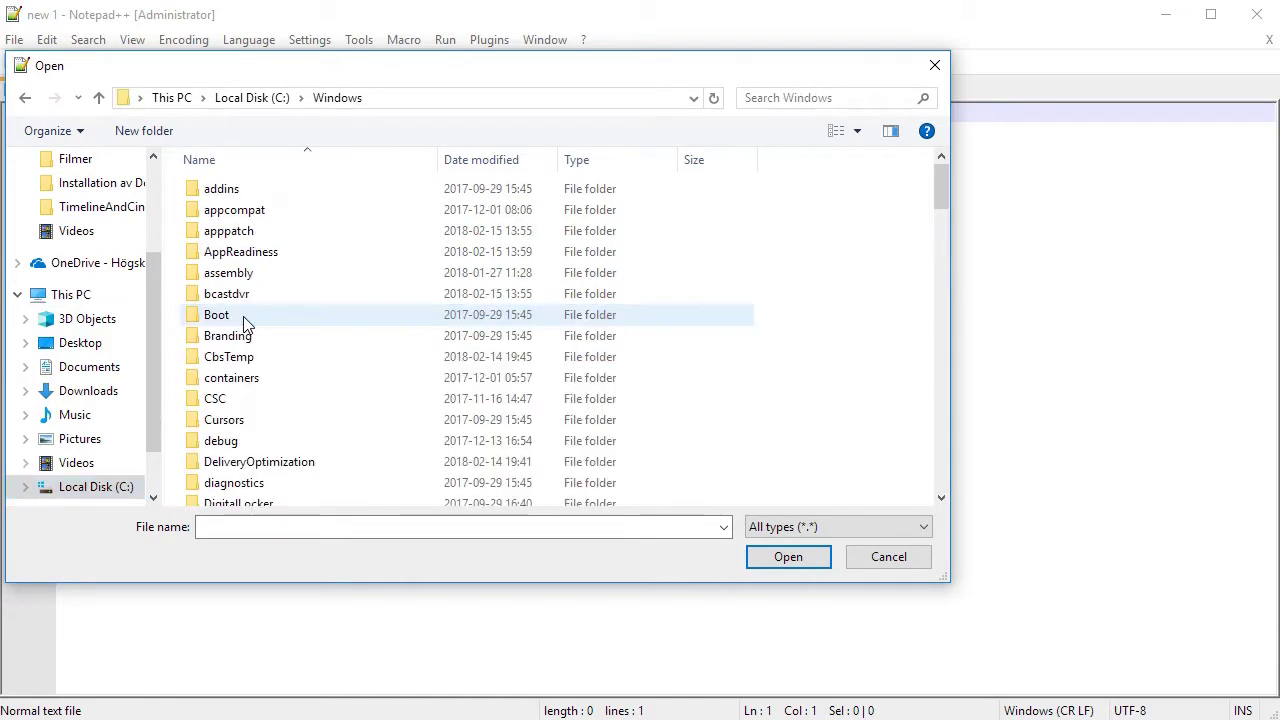
left_click(289, 438)
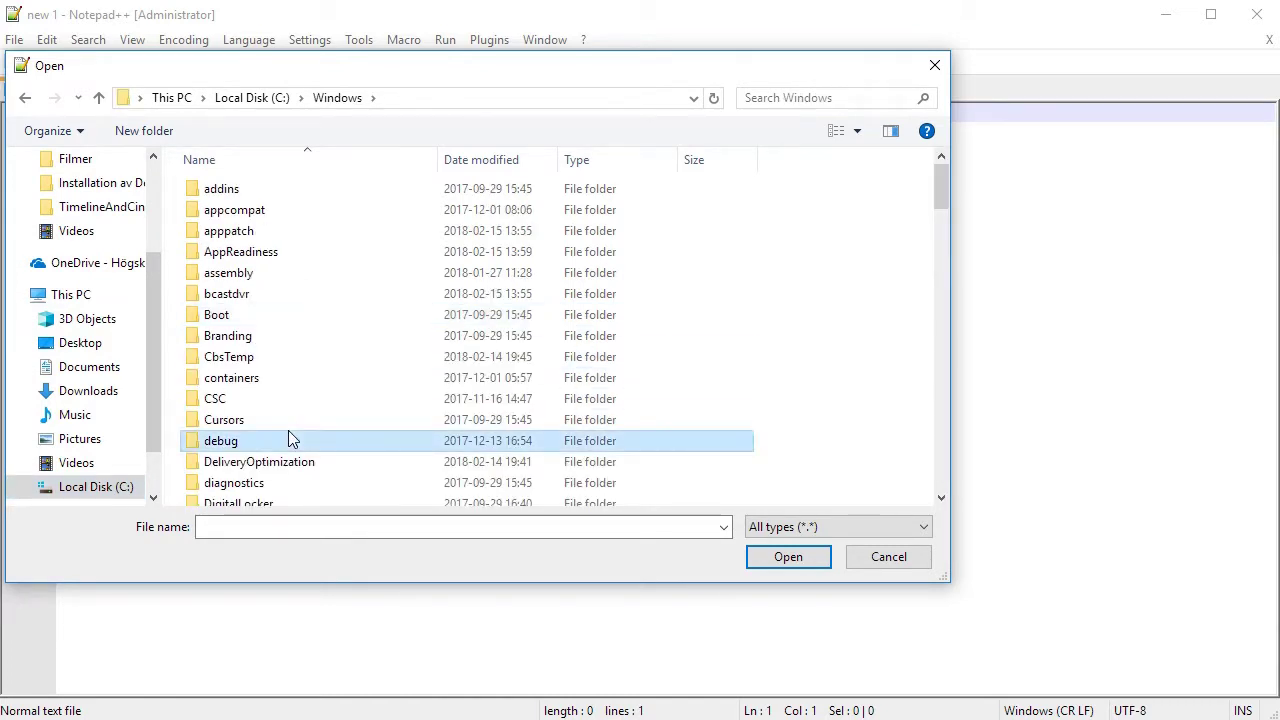
key("t")
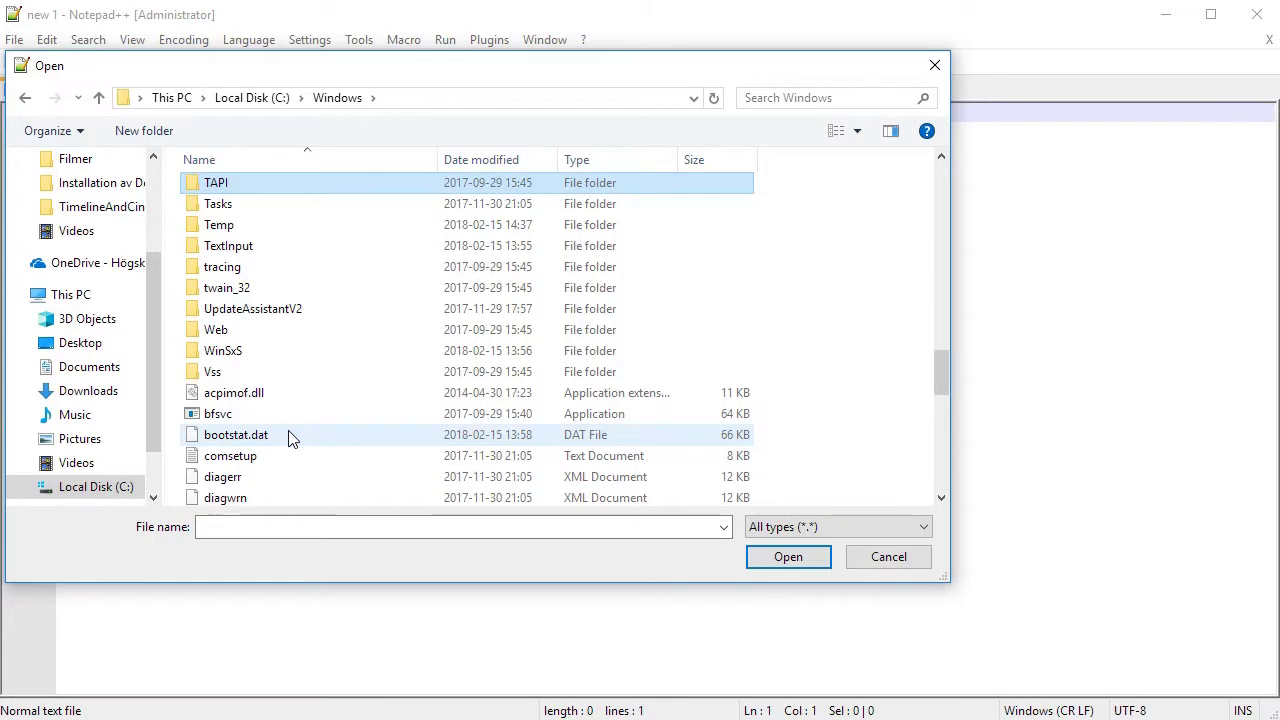
scroll(274, 343, "up", 3)
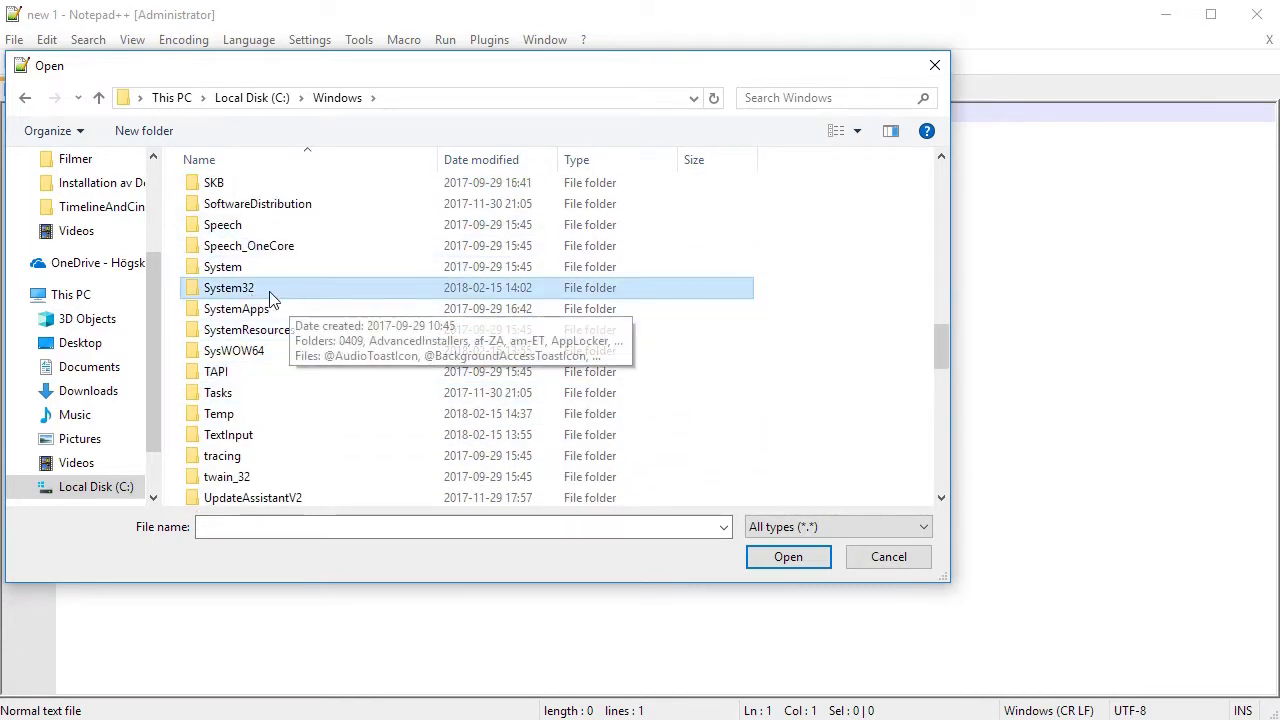
Open System32 > drivers > etc and open the hosts file.
double_click(262, 290)
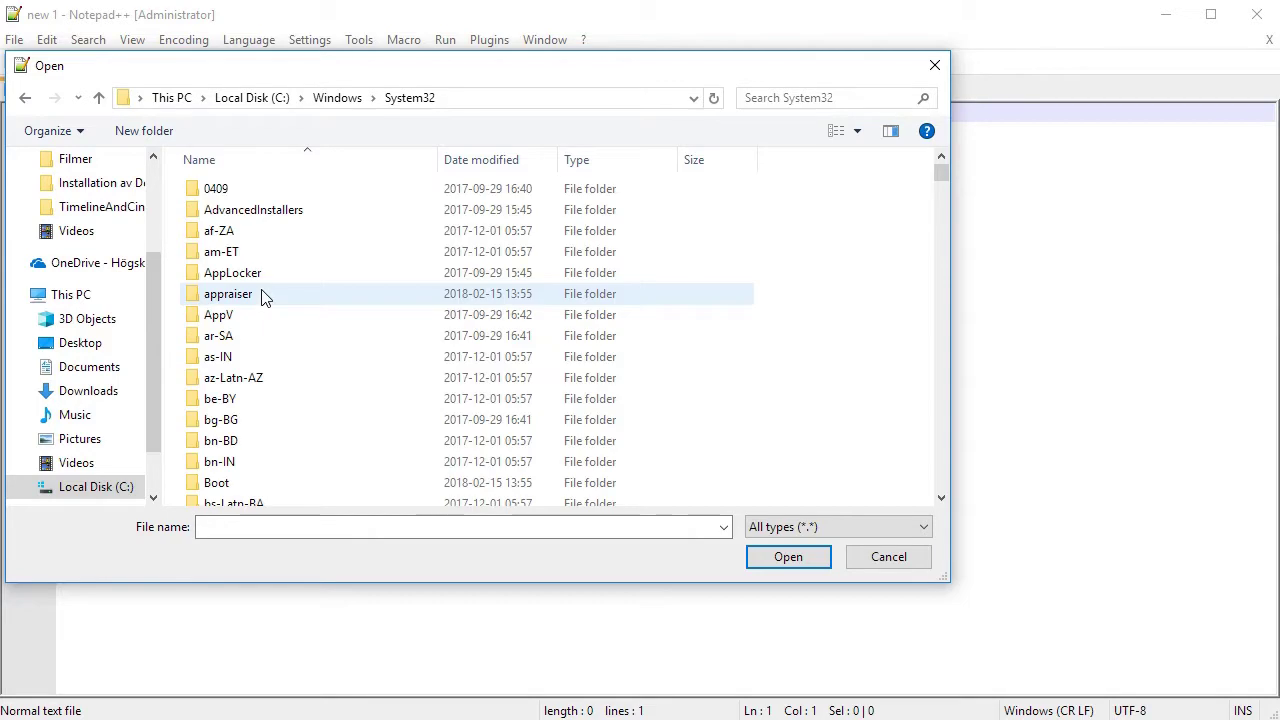
left_click(287, 447)
key("d")
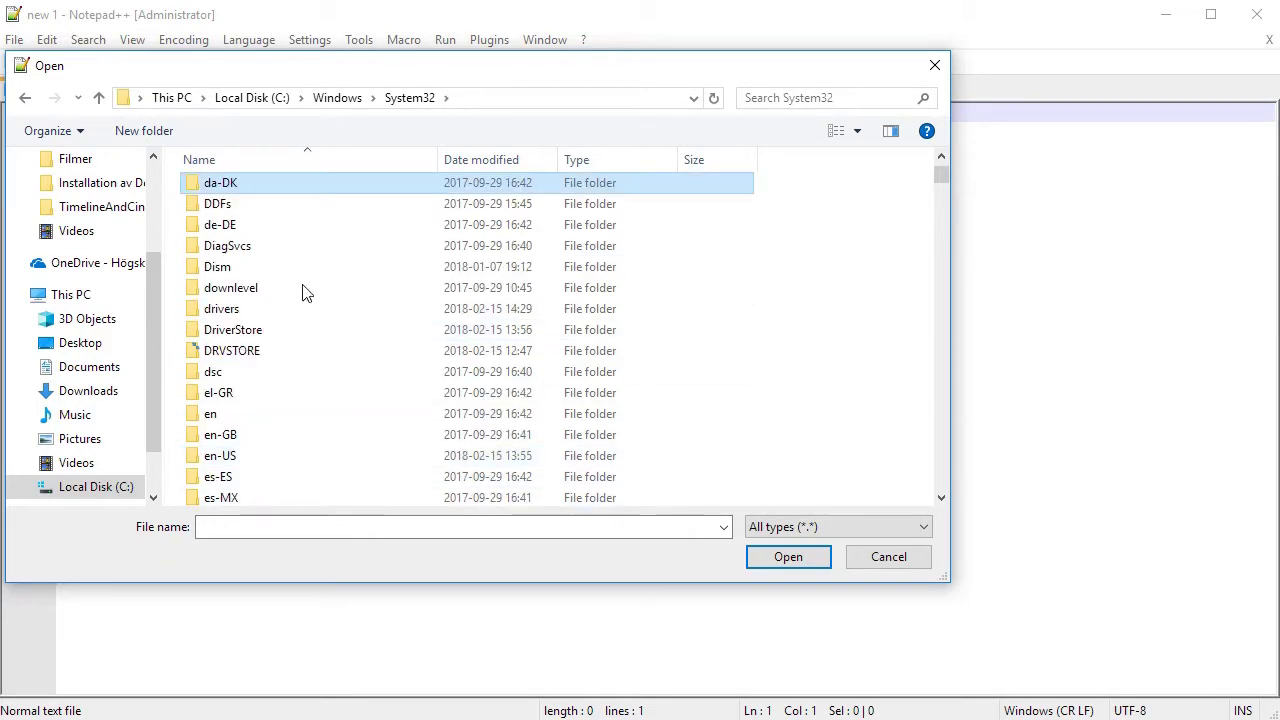
double_click(222, 312)
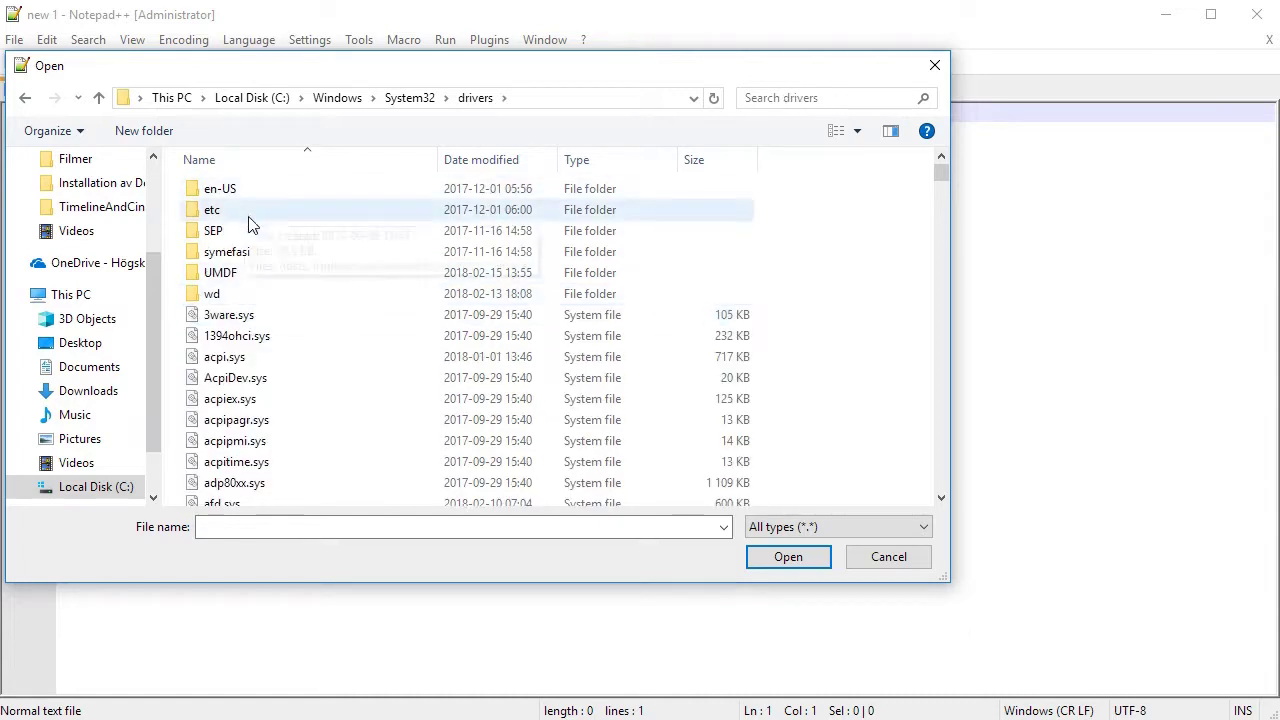
left_click(226, 230)
left_click(228, 213)
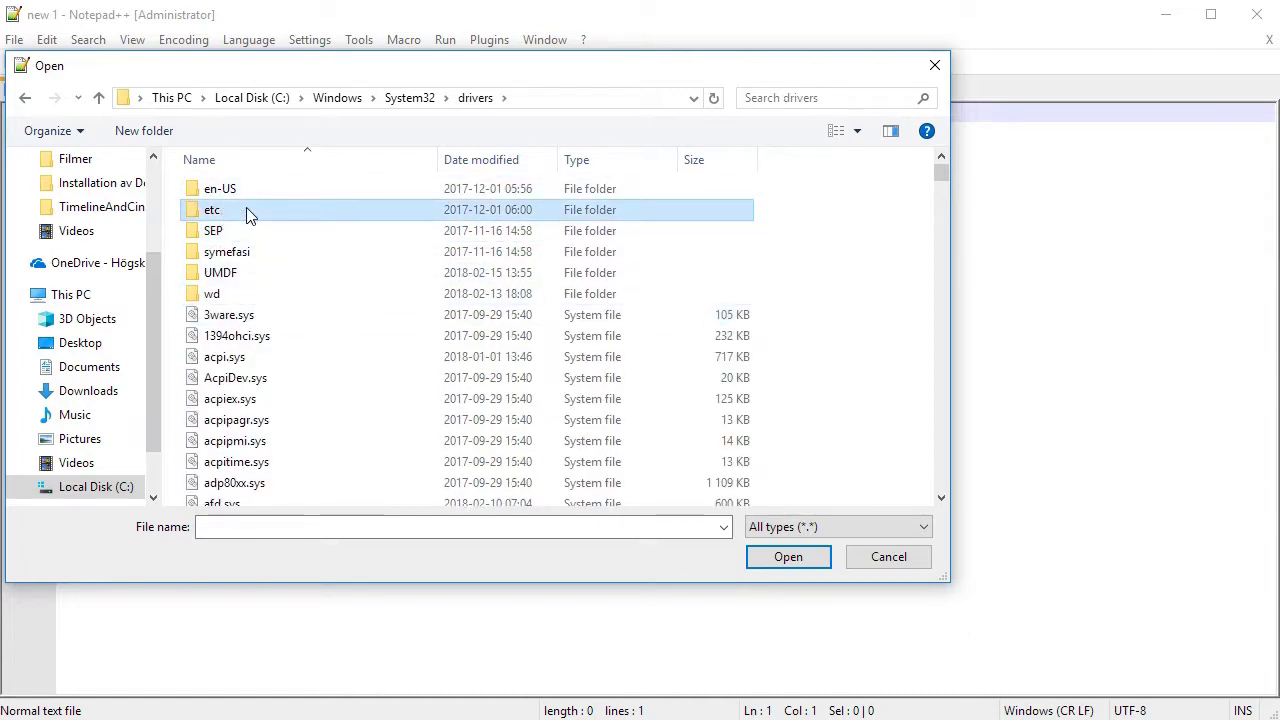
double_click(230, 214)
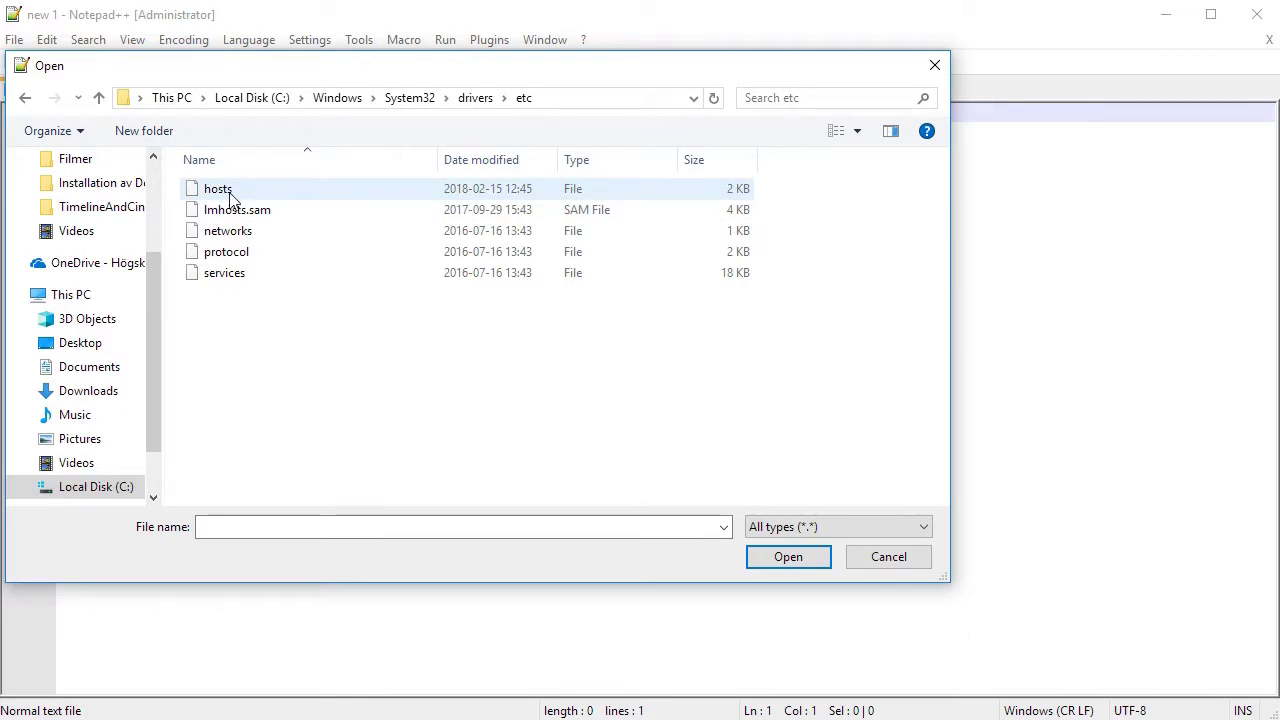
left_click(794, 562)
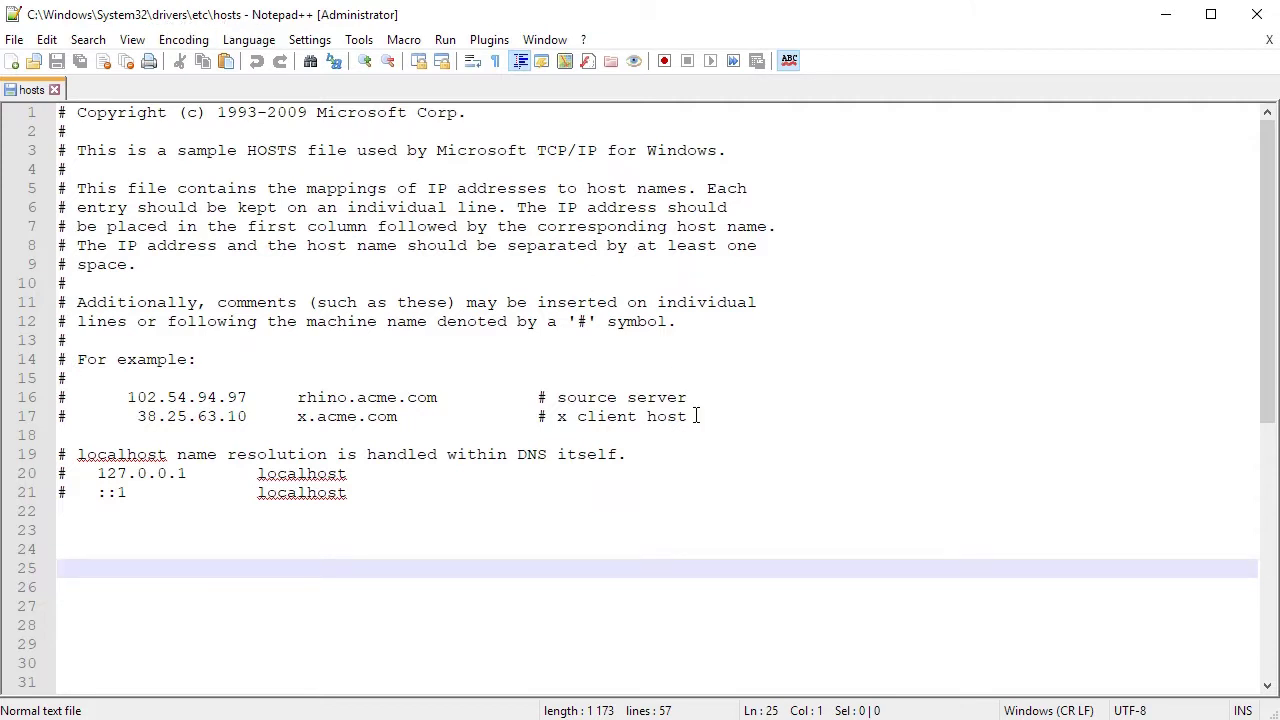
Add '192.168.33.33<Tab>debianweb' on line 23 of hosts, save it, and close Notepad++.
key("Up")
key("Up")
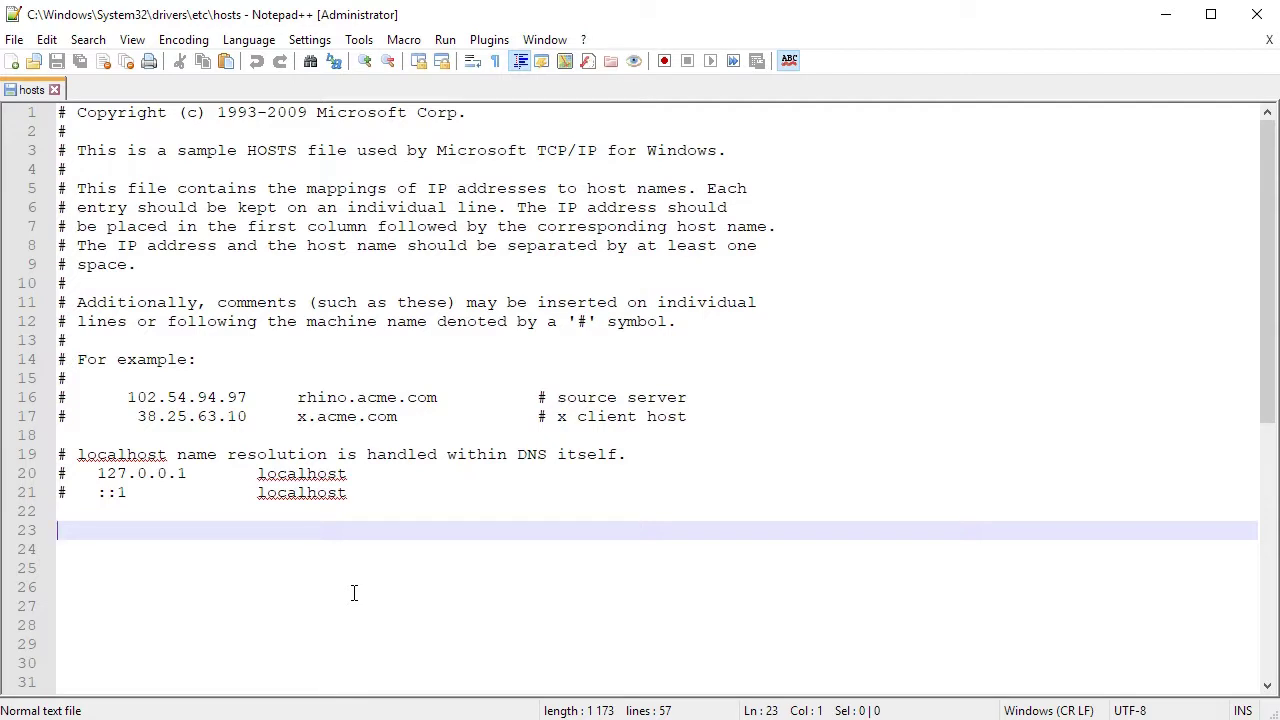
type("192")
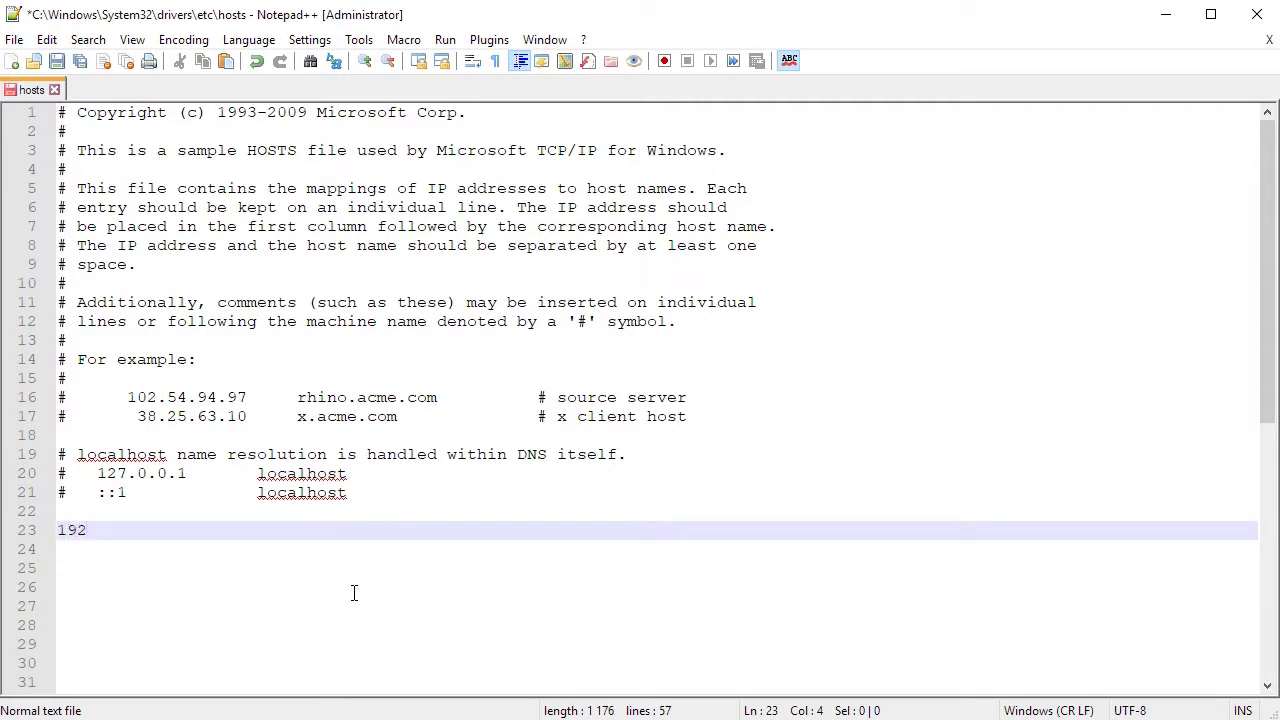
type(".168.33.33")
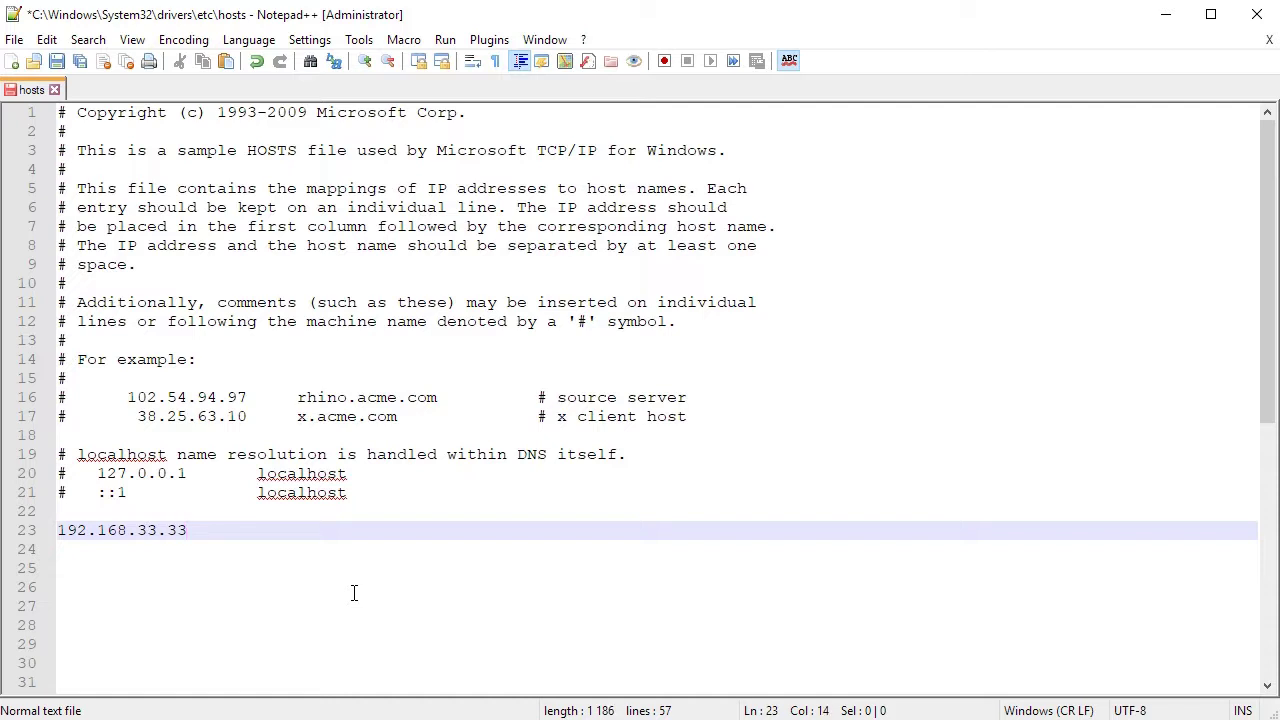
key("Tab")
type("debianweb")
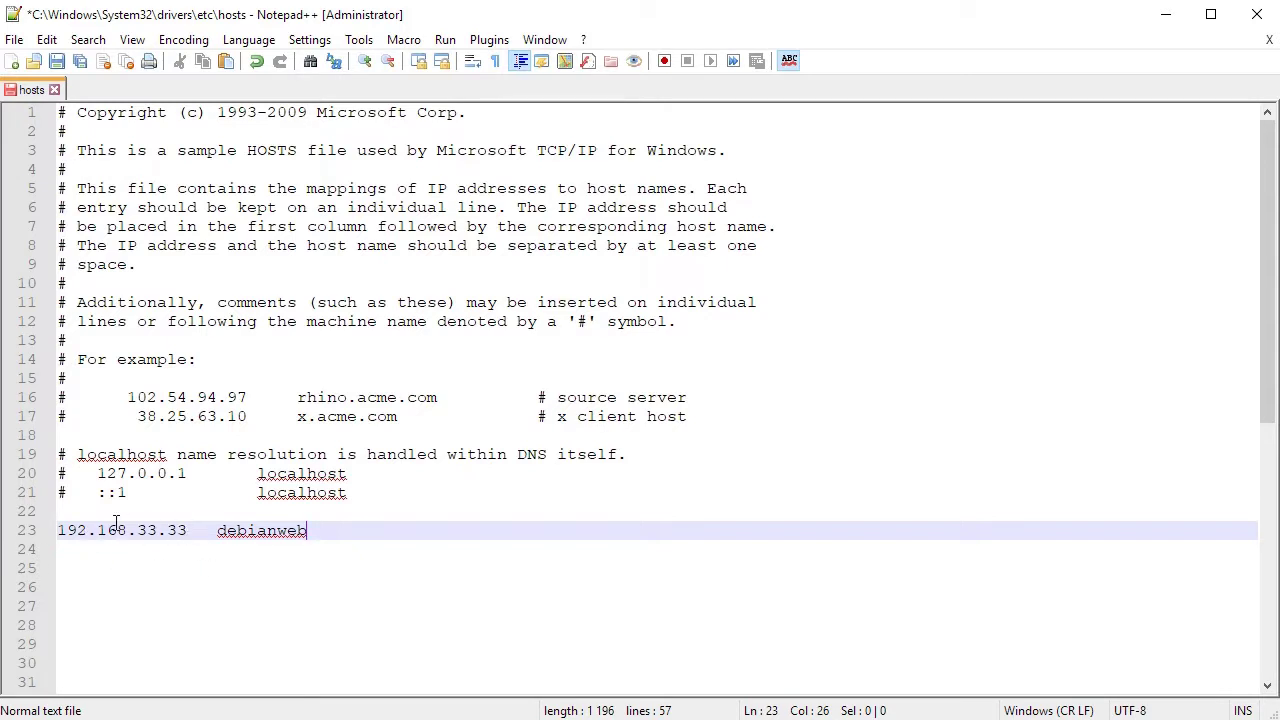
left_click(268, 531)
left_click(58, 62)
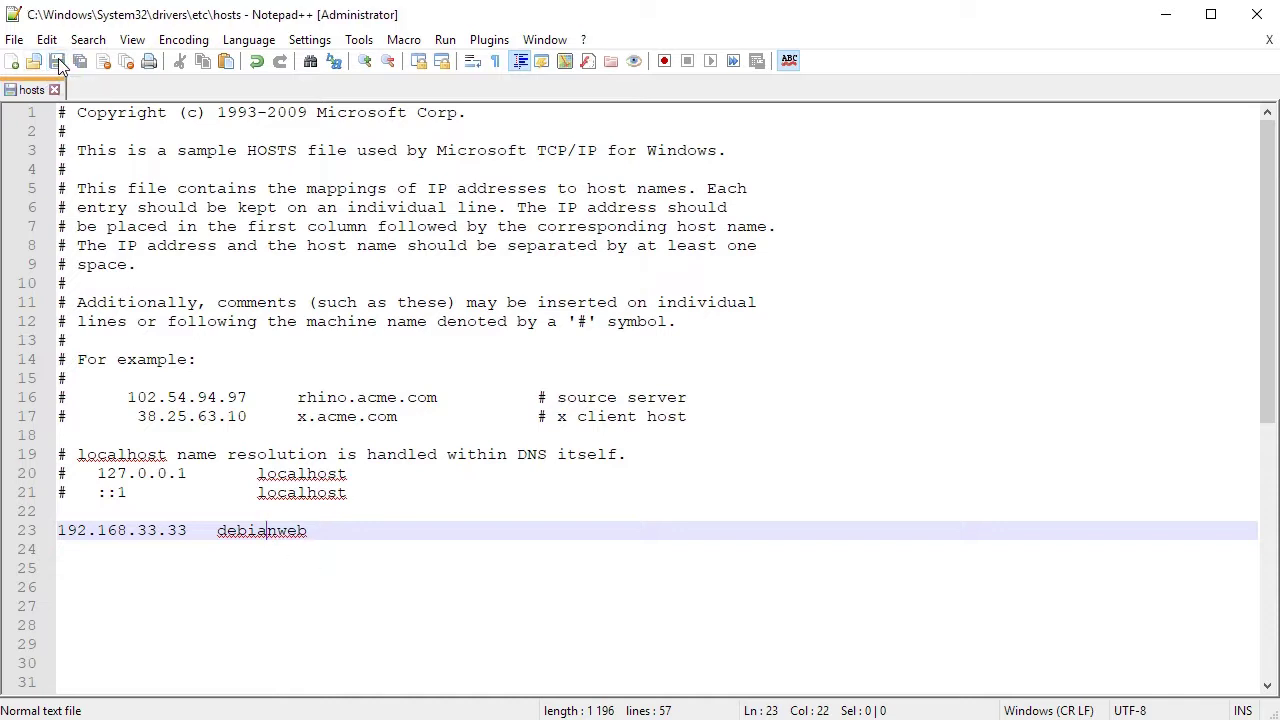
left_click(1262, 22)
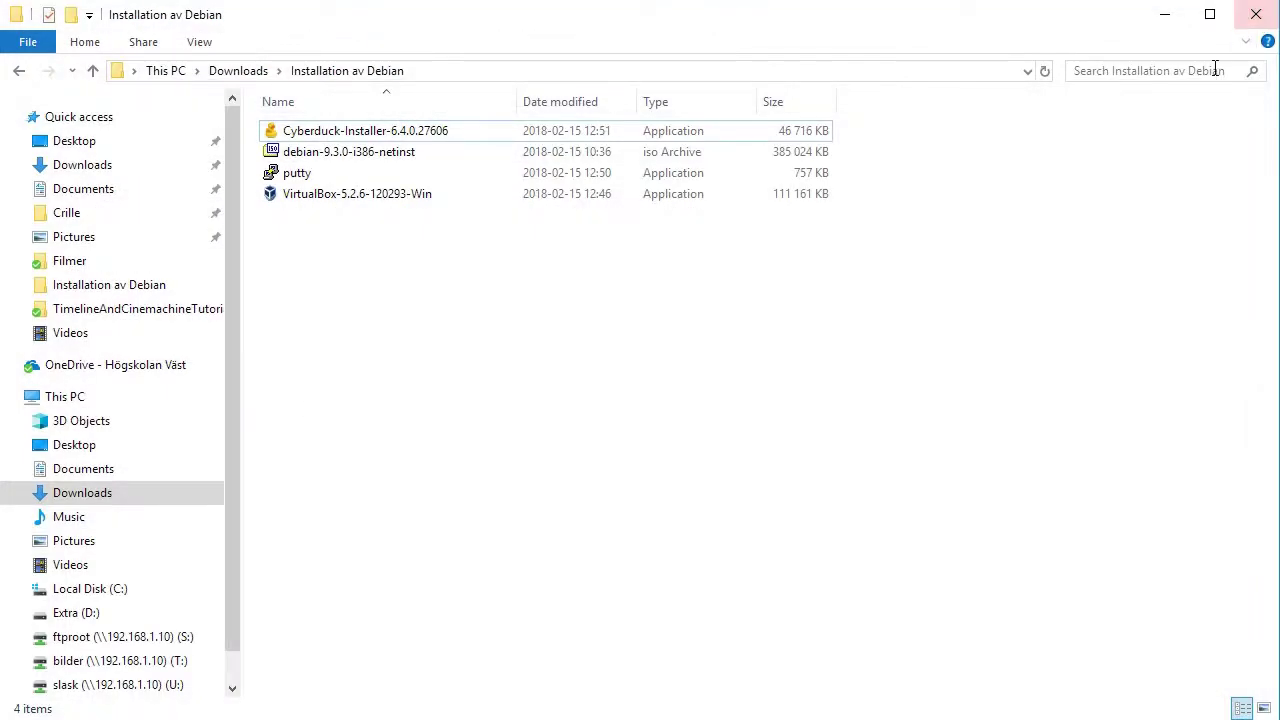
Minimize File Explorer and close the VirtualBox, Debian guide and Cyberduck Chrome tabs.
left_click(1155, 22)
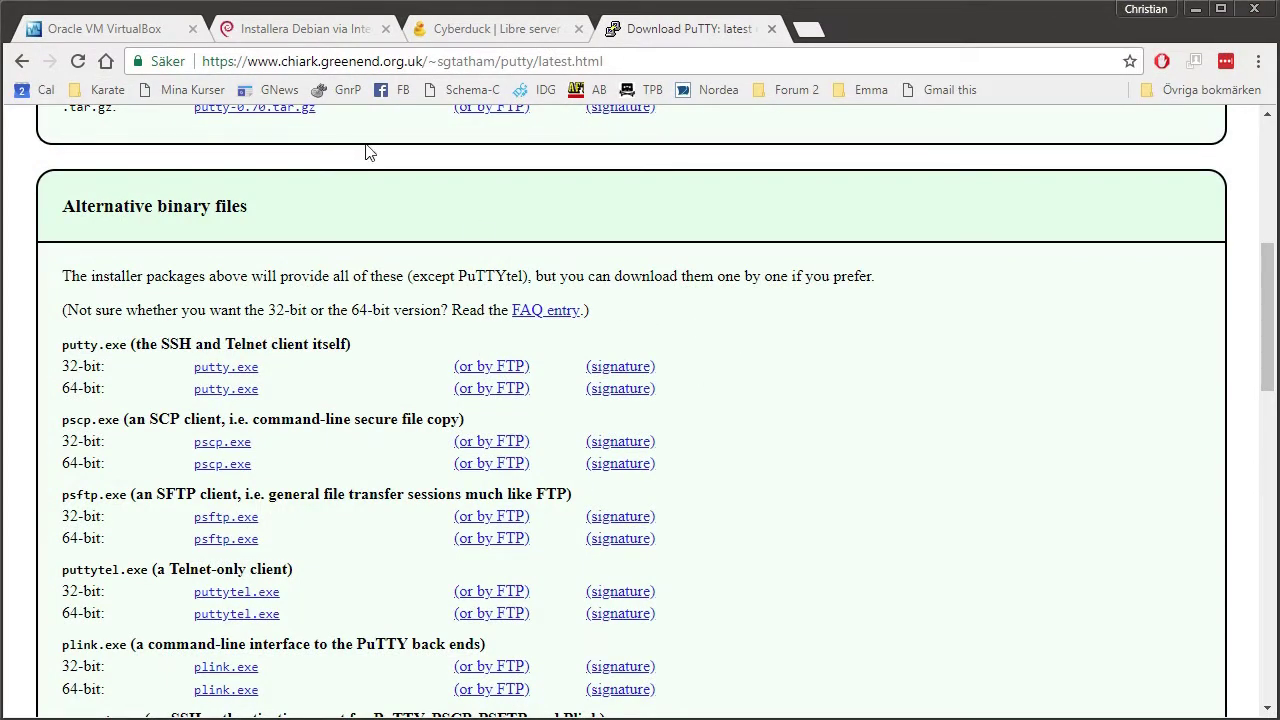
left_click(193, 28)
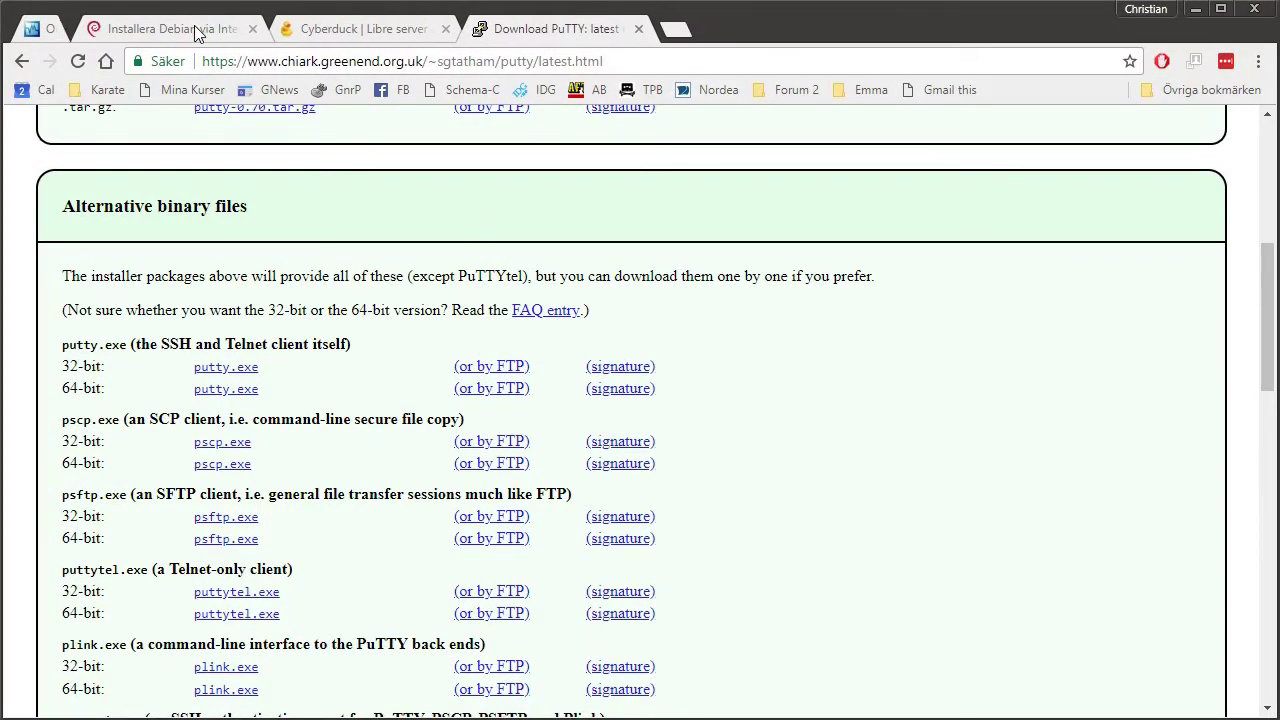
left_click(193, 28)
left_click(193, 28)
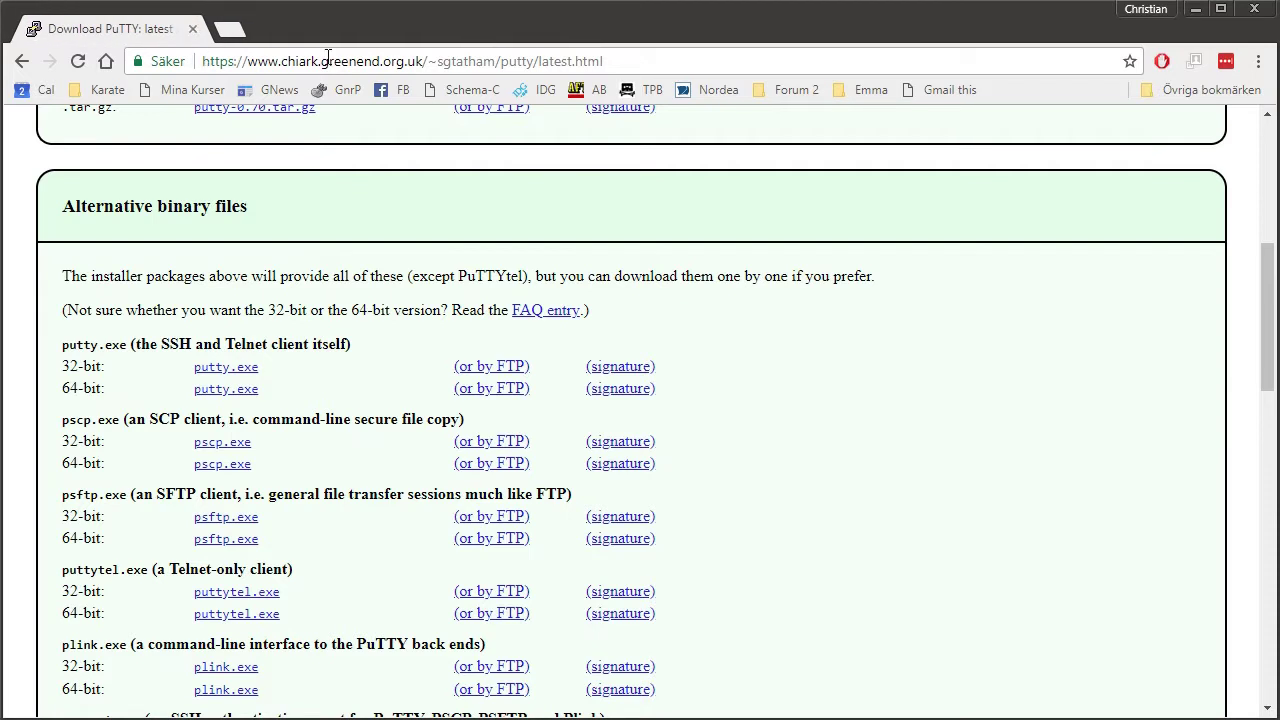
left_click(328, 61)
type("htt")
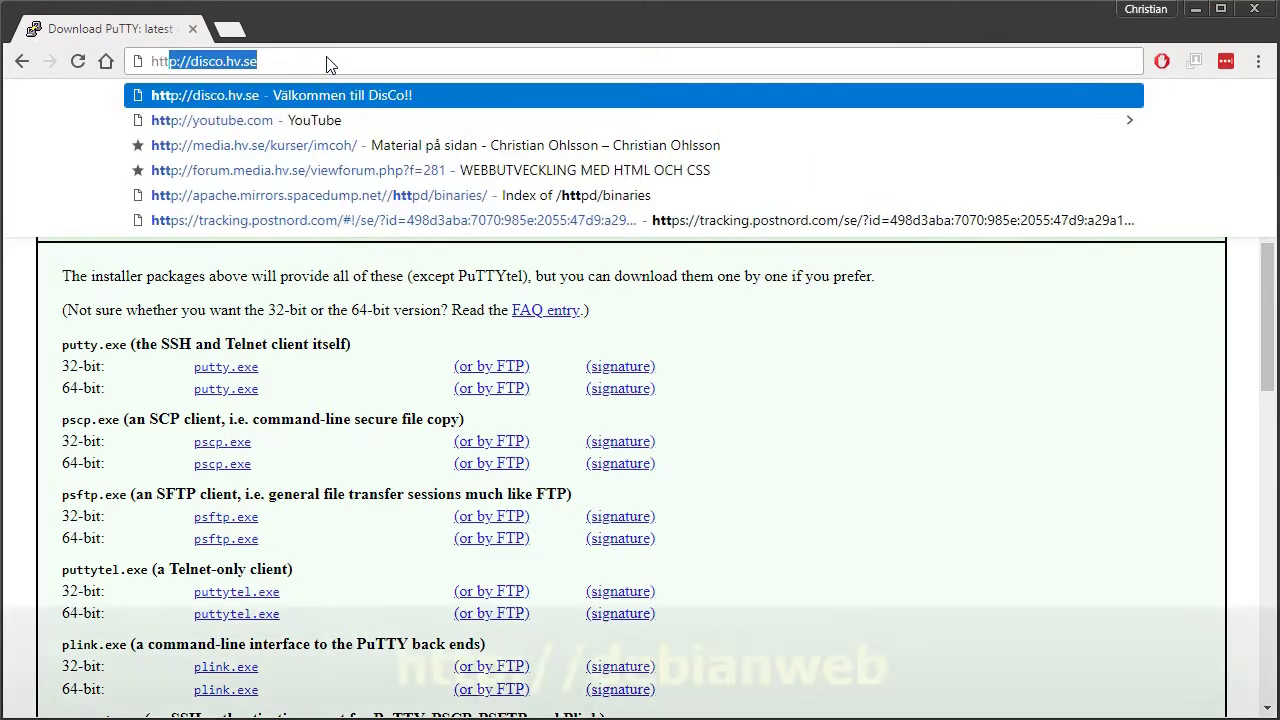
type("p:")
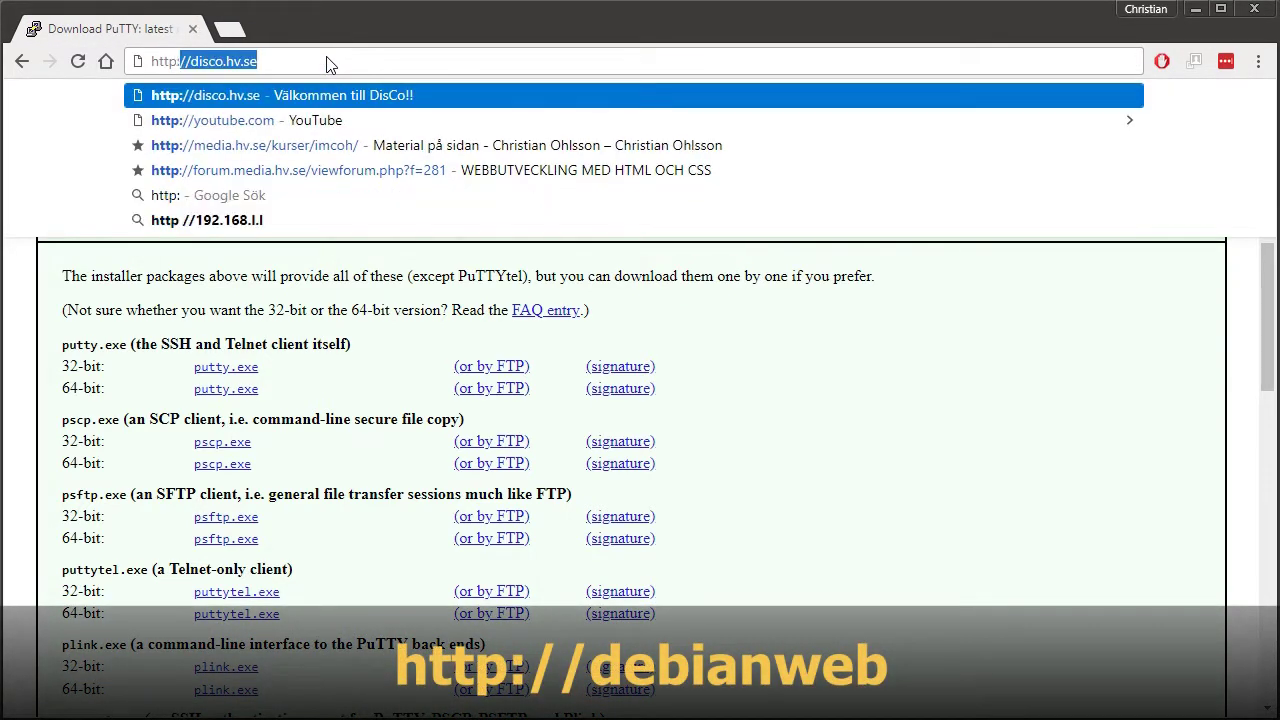
type("//debianweb")
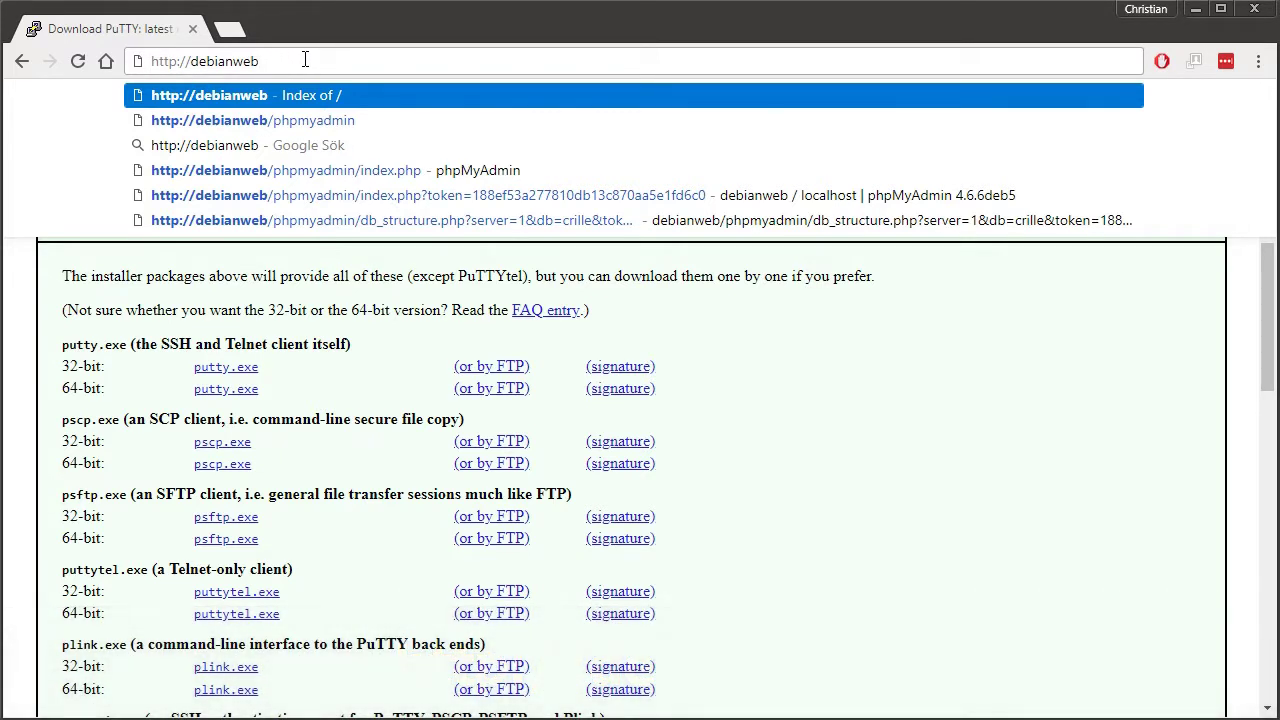
key("Return")
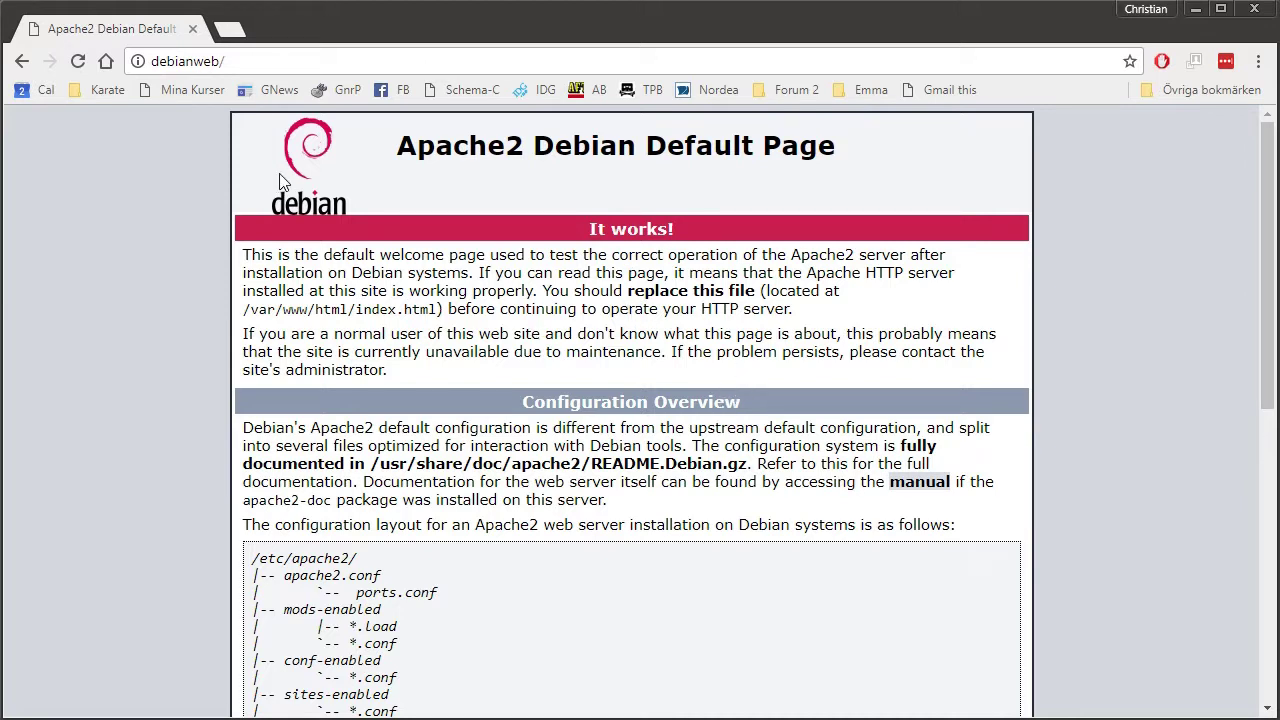
scroll(697, 350, "down", 4)
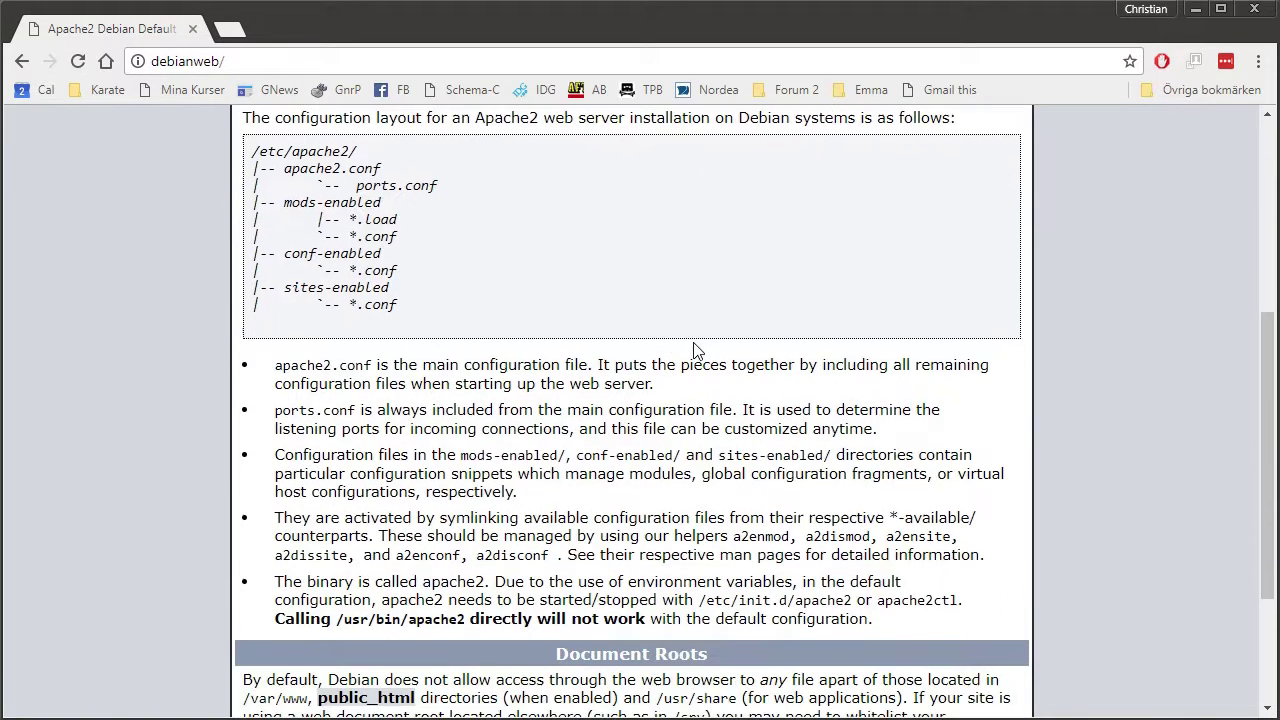
scroll(697, 350, "down", 2)
scroll(697, 350, "up", 6)
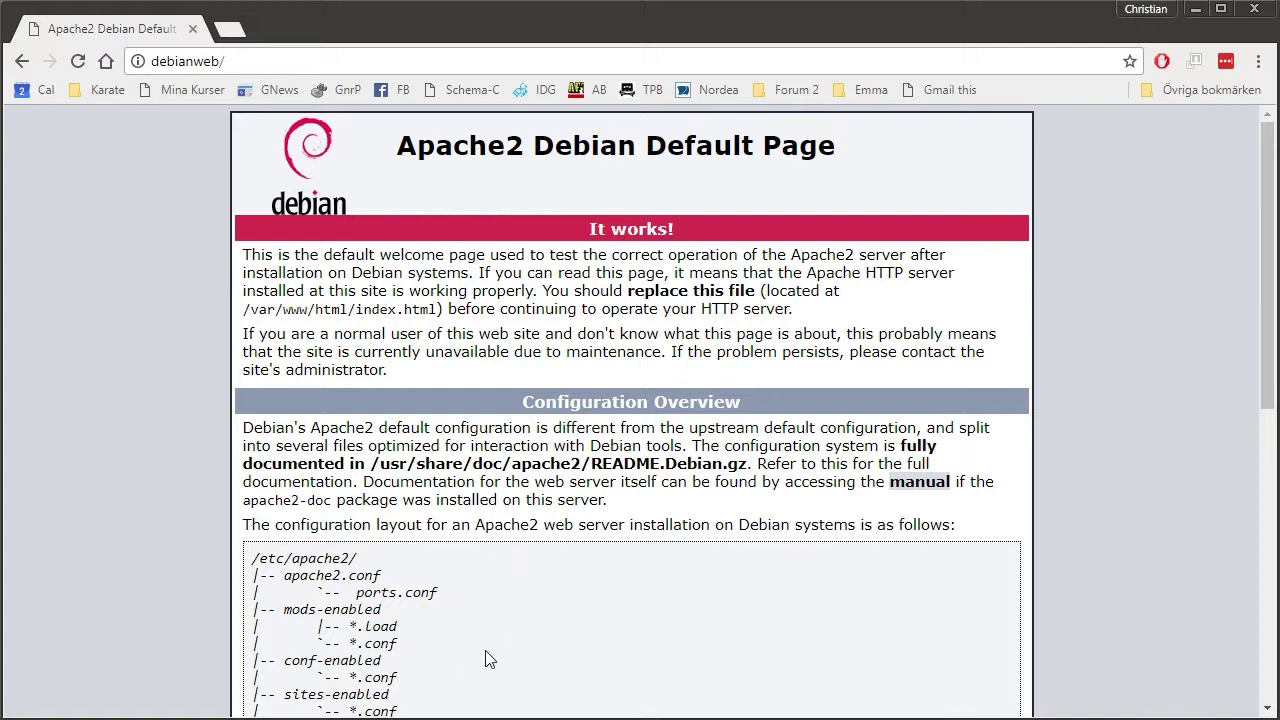
Launch Cyberduck from the system search with 'cyb' and move its window toward the screen centre.
key("super")
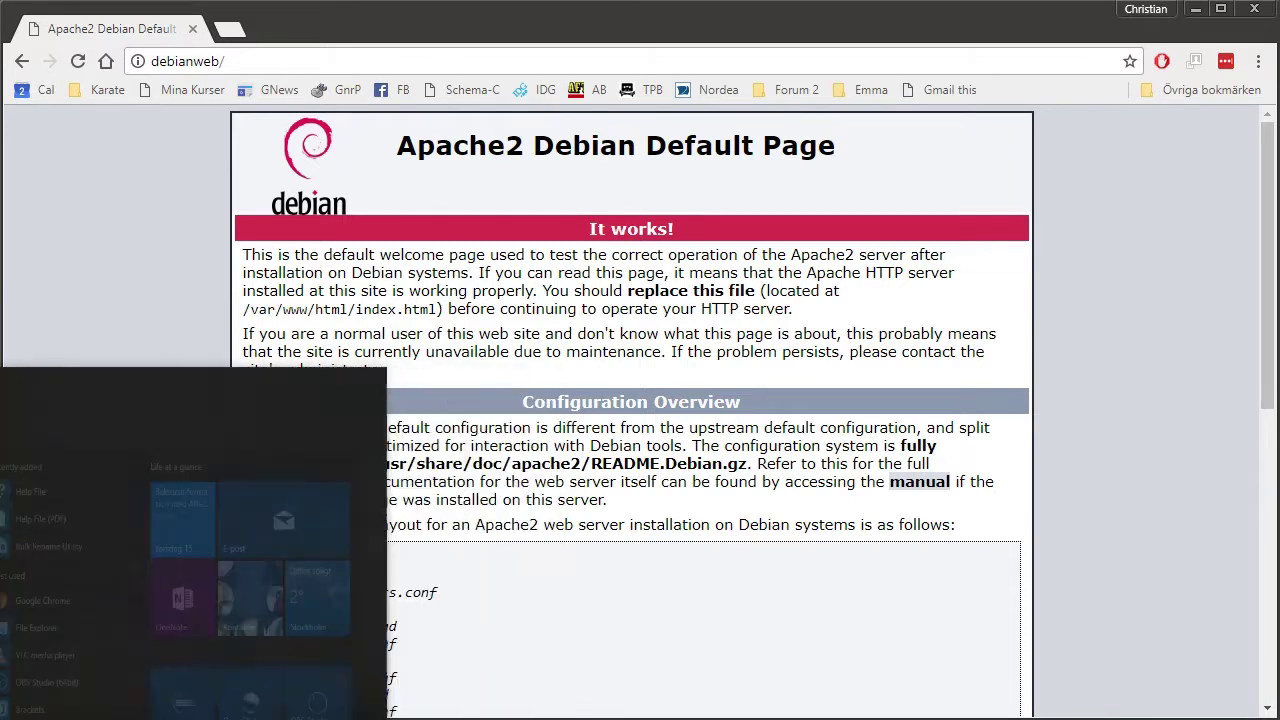
type("cyb")
key("Return")
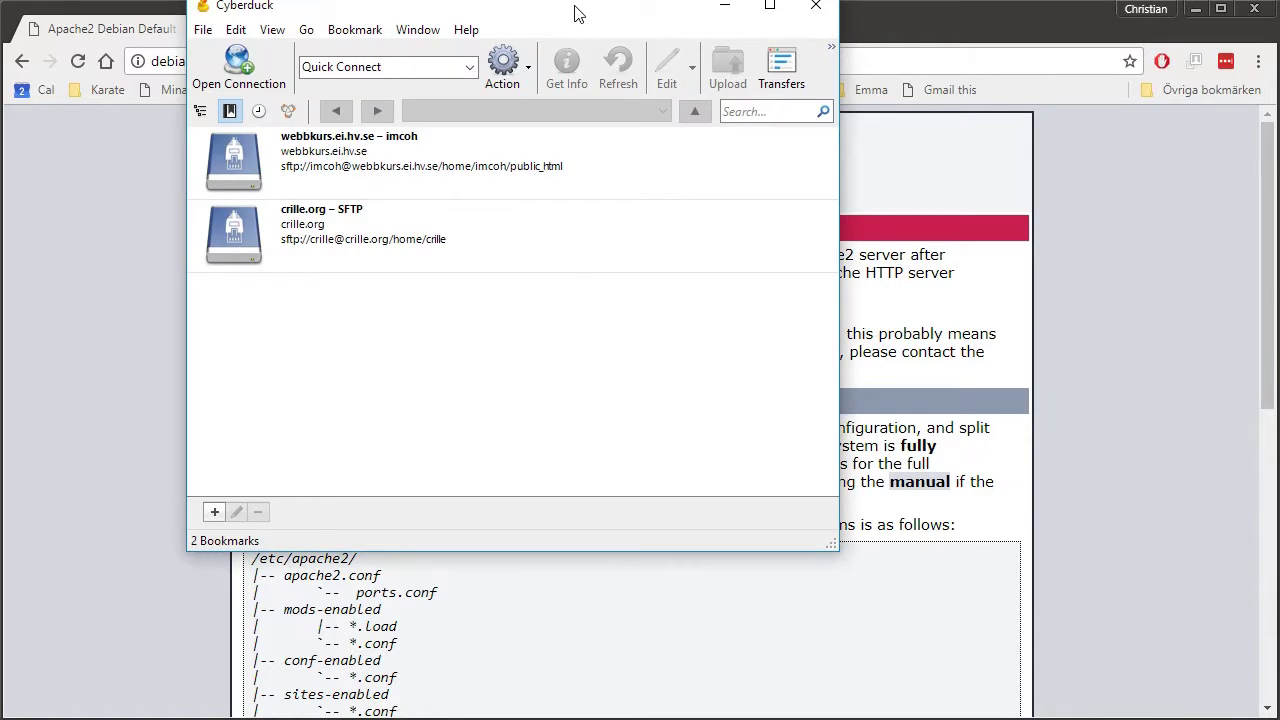
left_click_drag(574, 14, 695, 62)
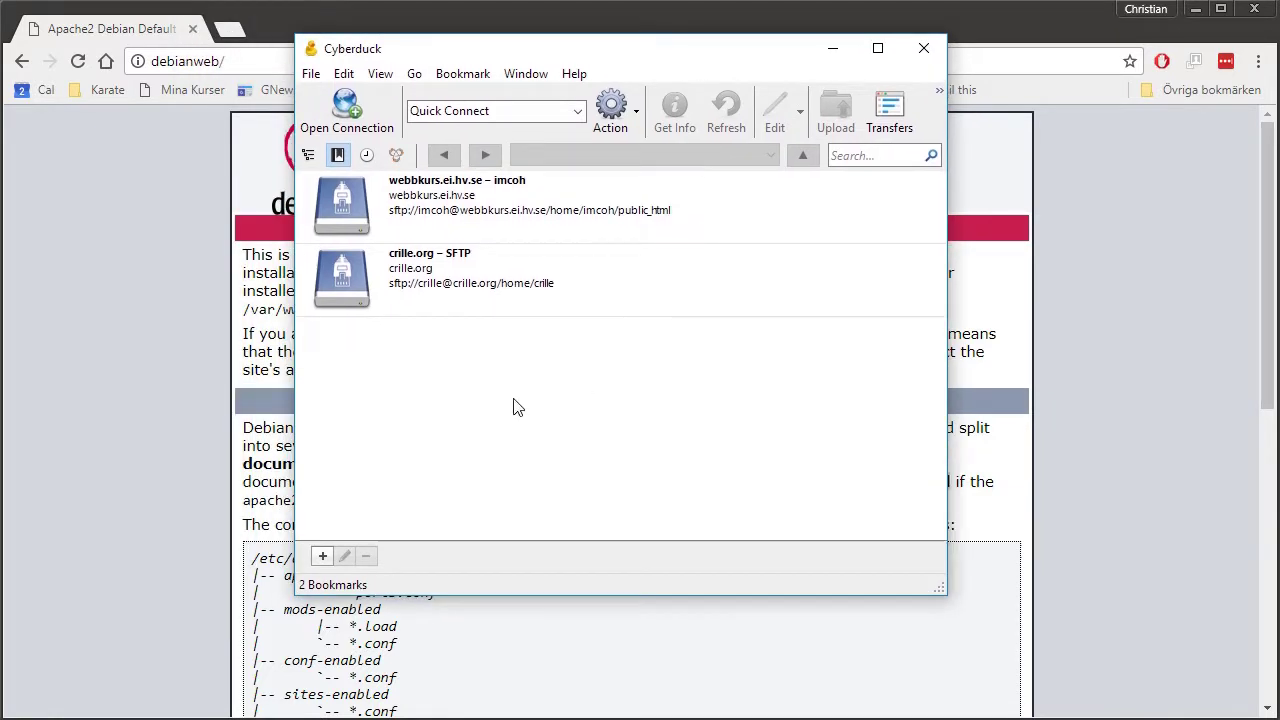
Open an SFTP connection to server debianweb using the account's username and password.
left_click(364, 122)
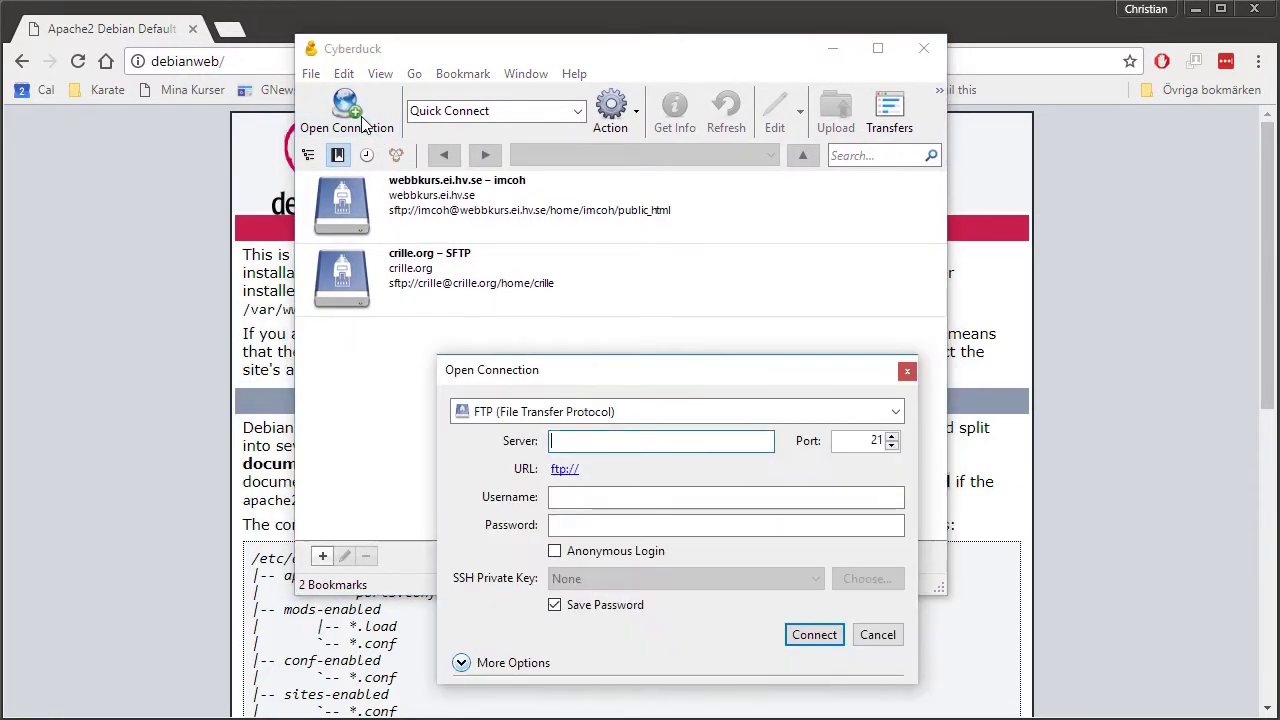
left_click(560, 422)
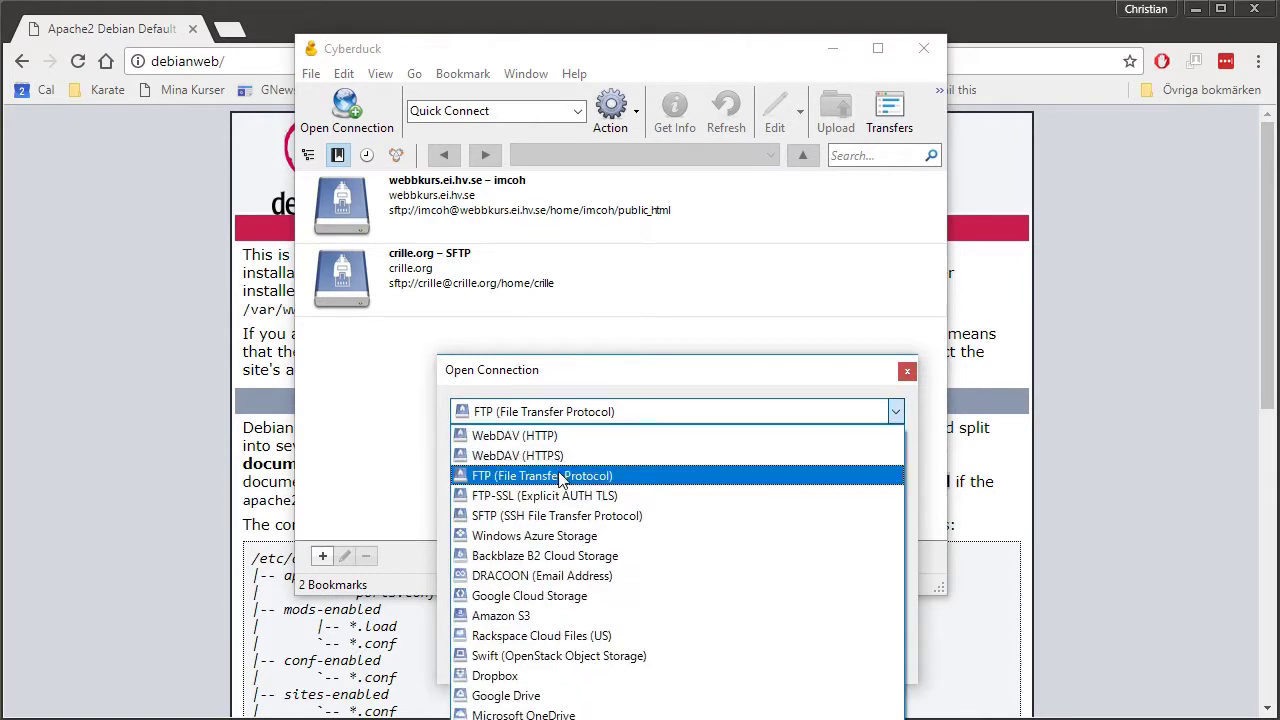
left_click(555, 519)
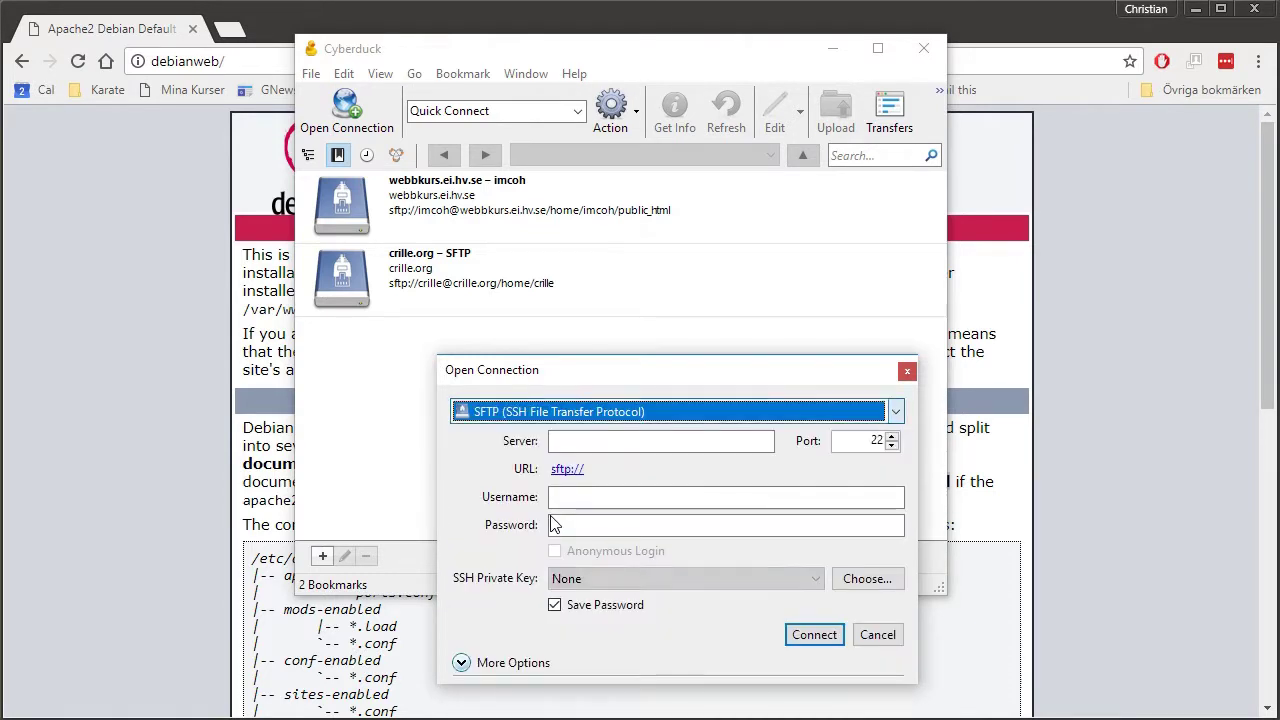
left_click(575, 440)
type("d")
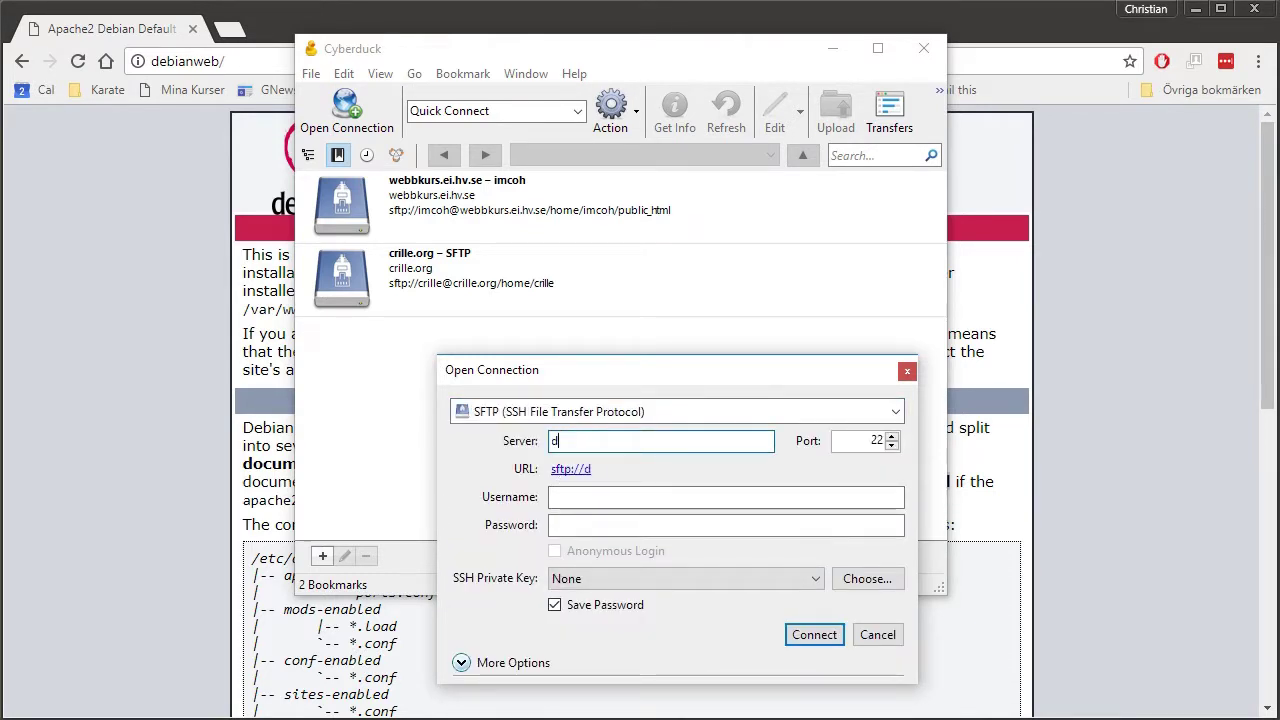
type("ebianweb")
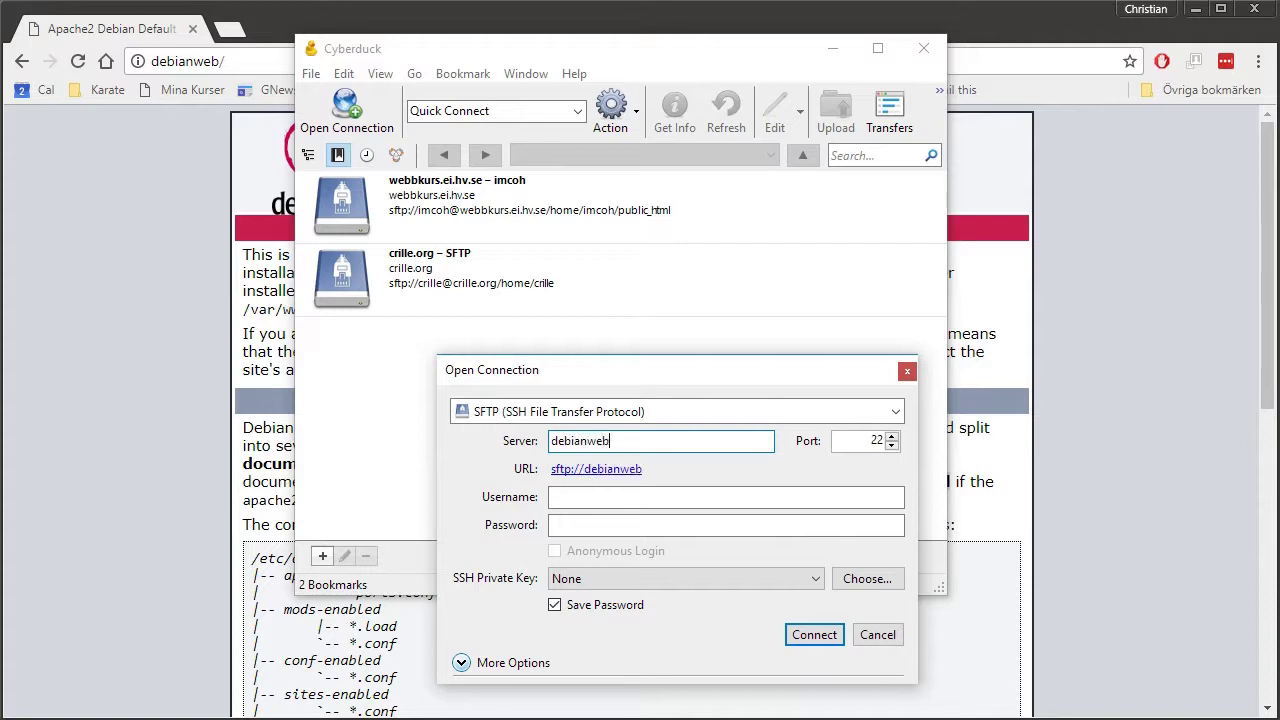
left_click(654, 500)
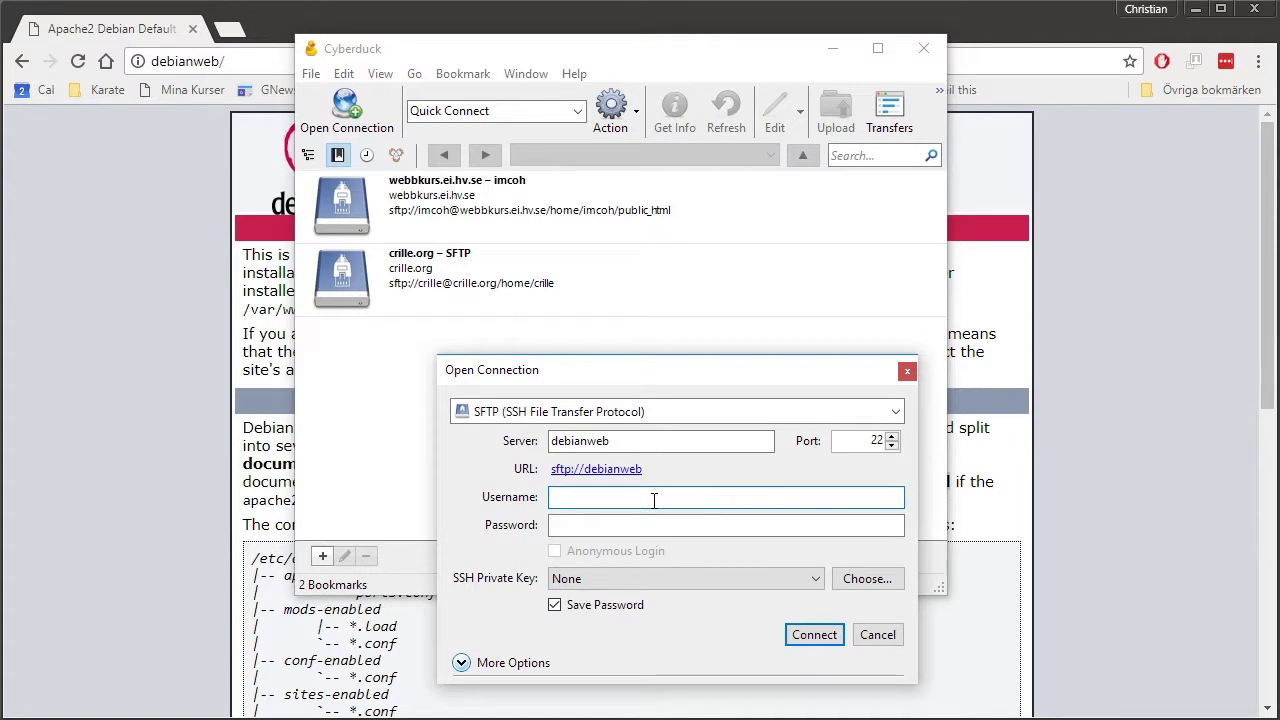
type("crille")
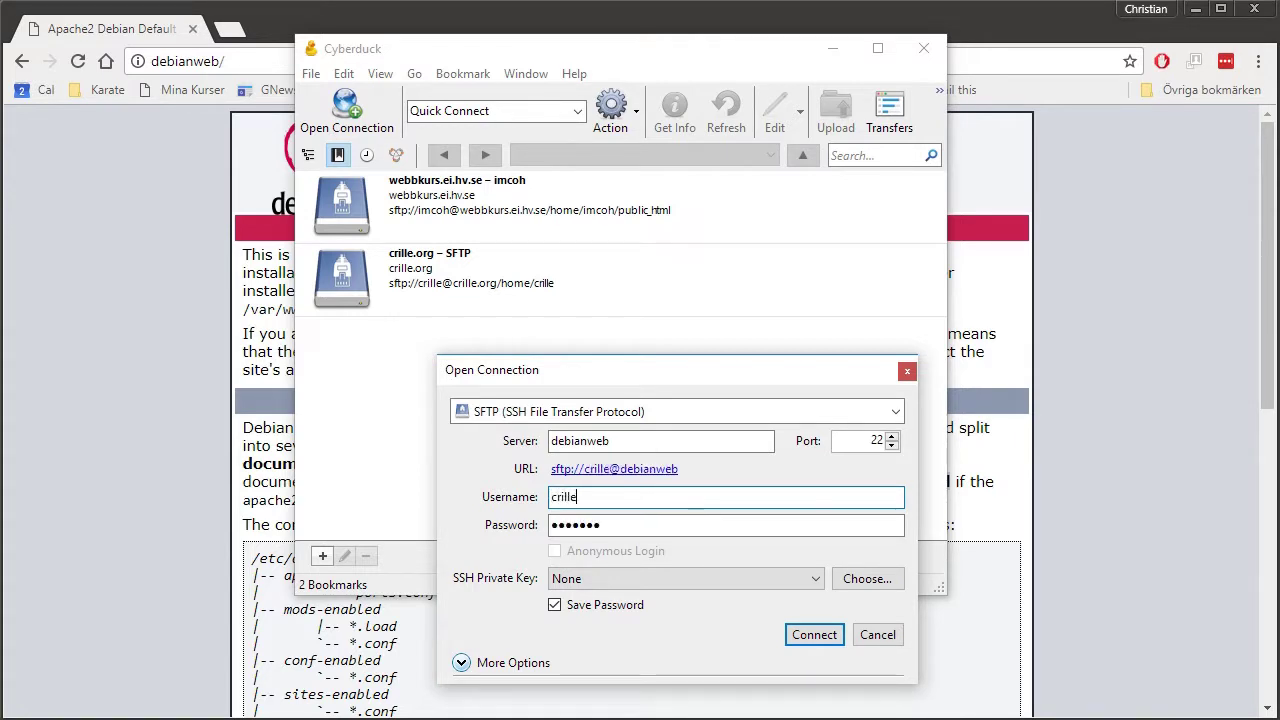
key("Tab")
key("BackSpace")
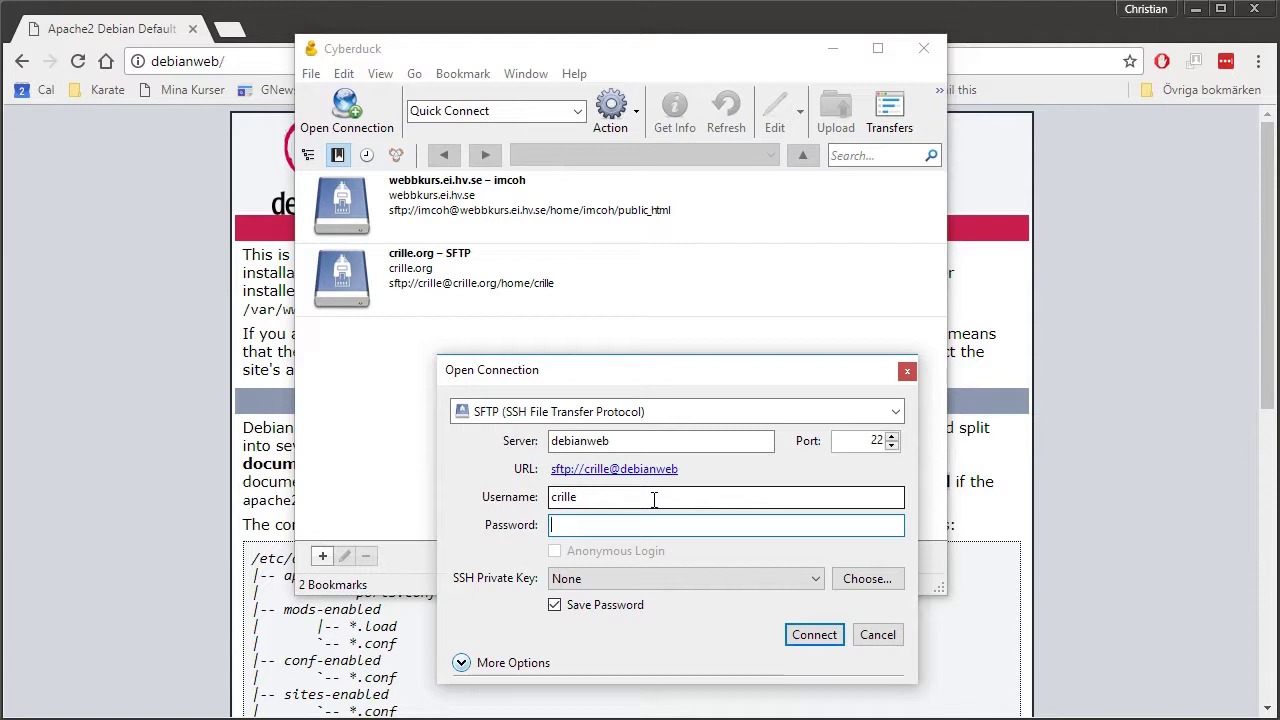
type("•••")
left_click(816, 636)
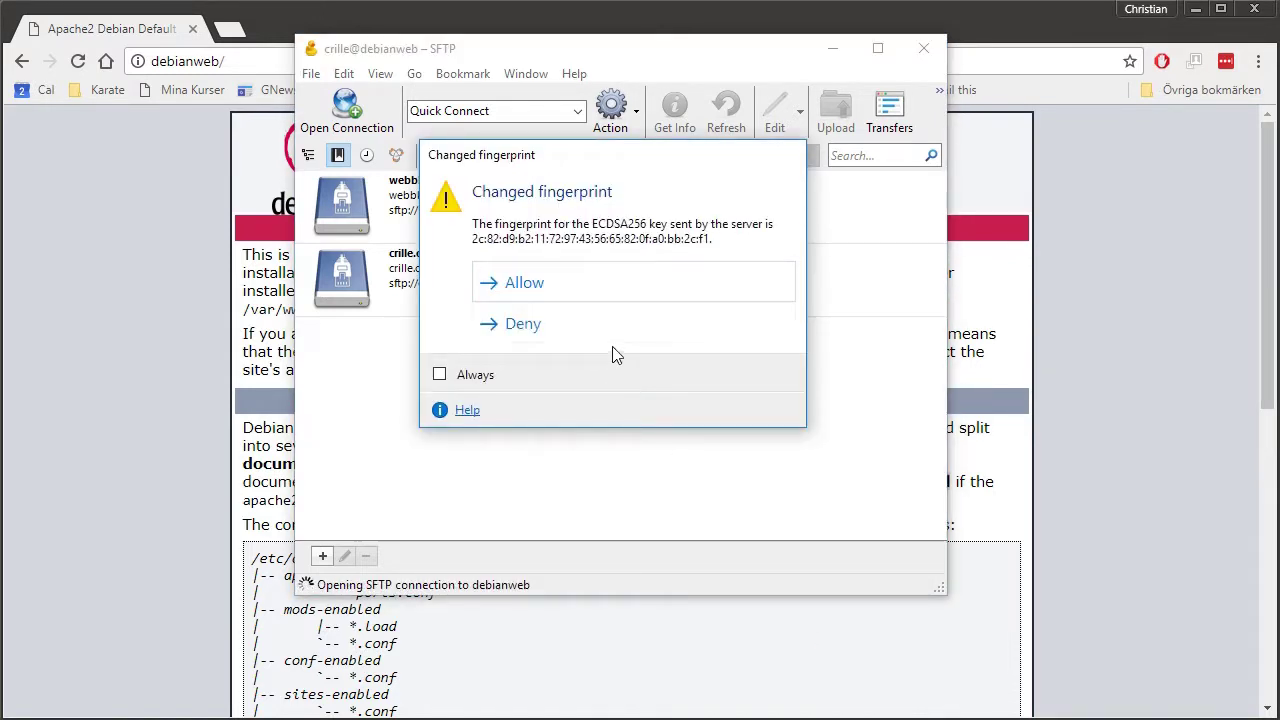
Always trust the server's changed fingerprint, jump to the root directory and sort by Filename.
left_click(475, 378)
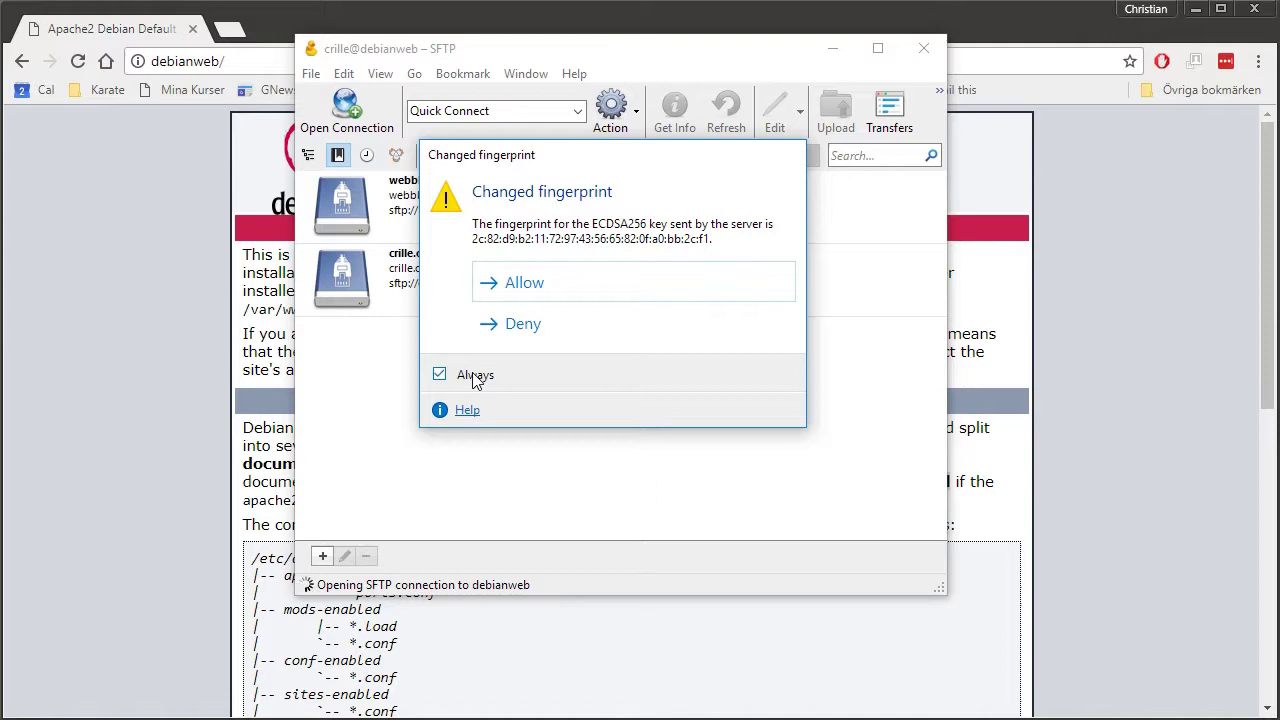
left_click(527, 289)
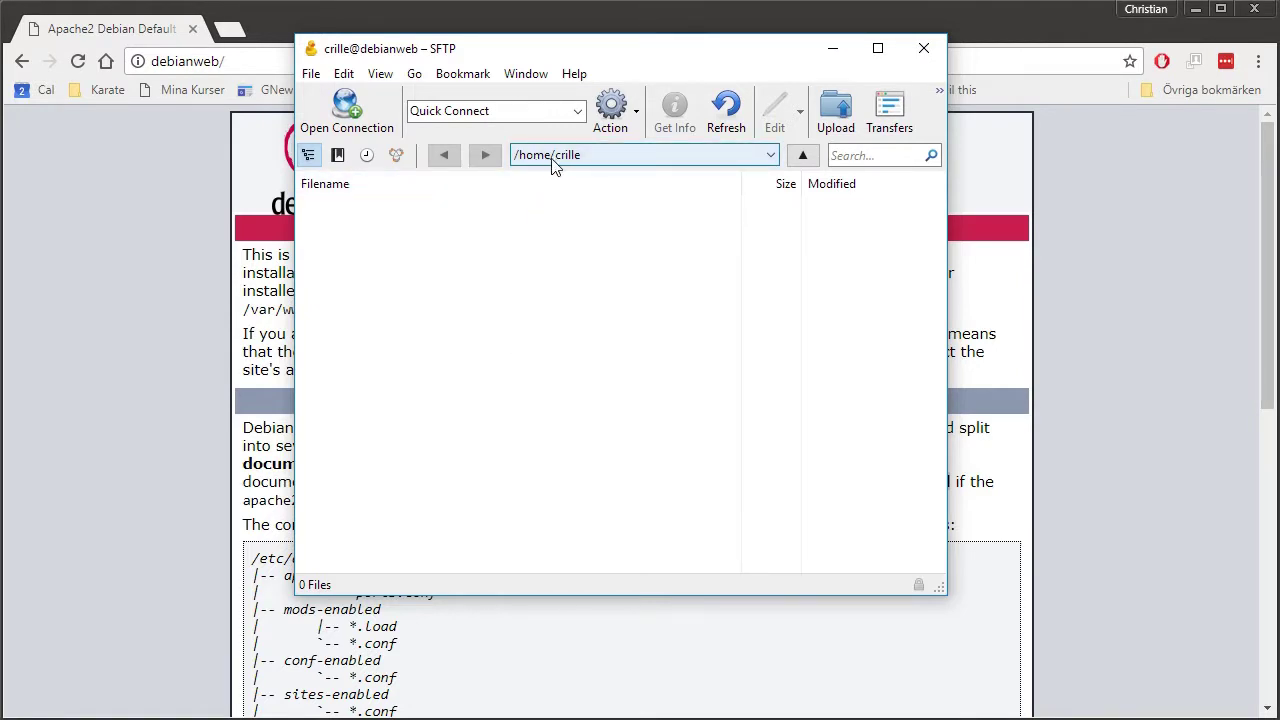
left_click(592, 157)
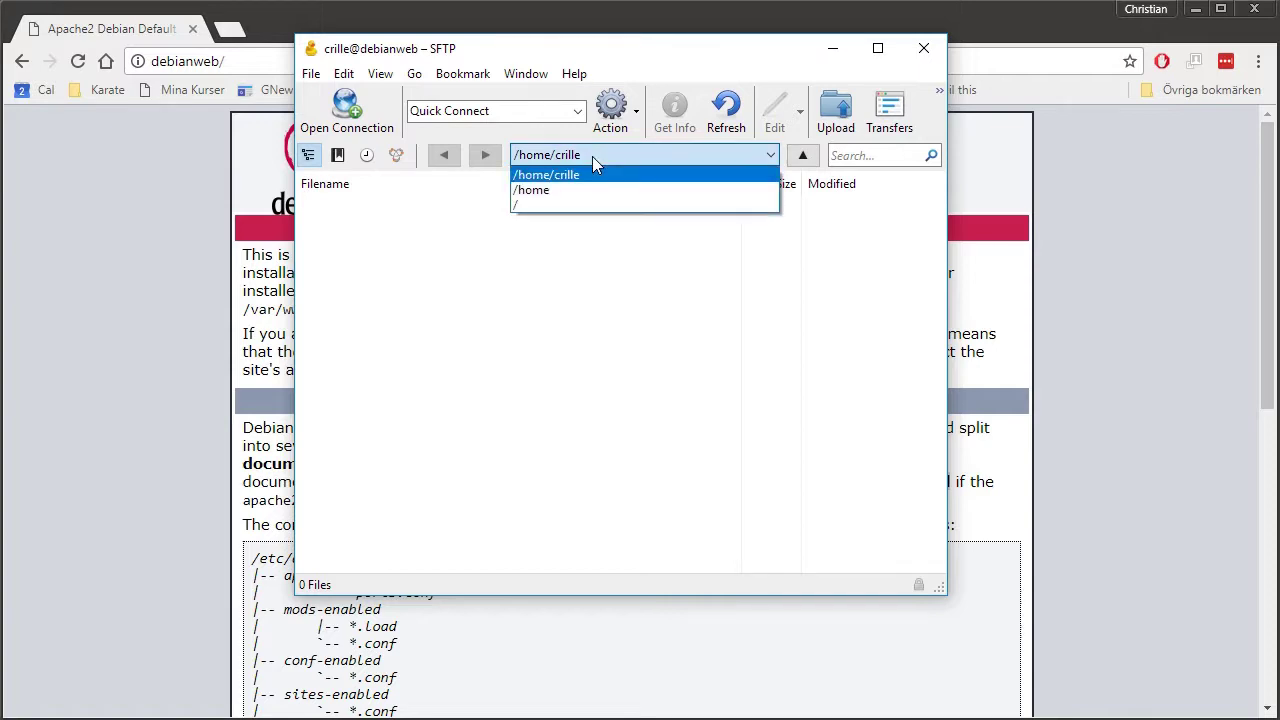
left_click(529, 207)
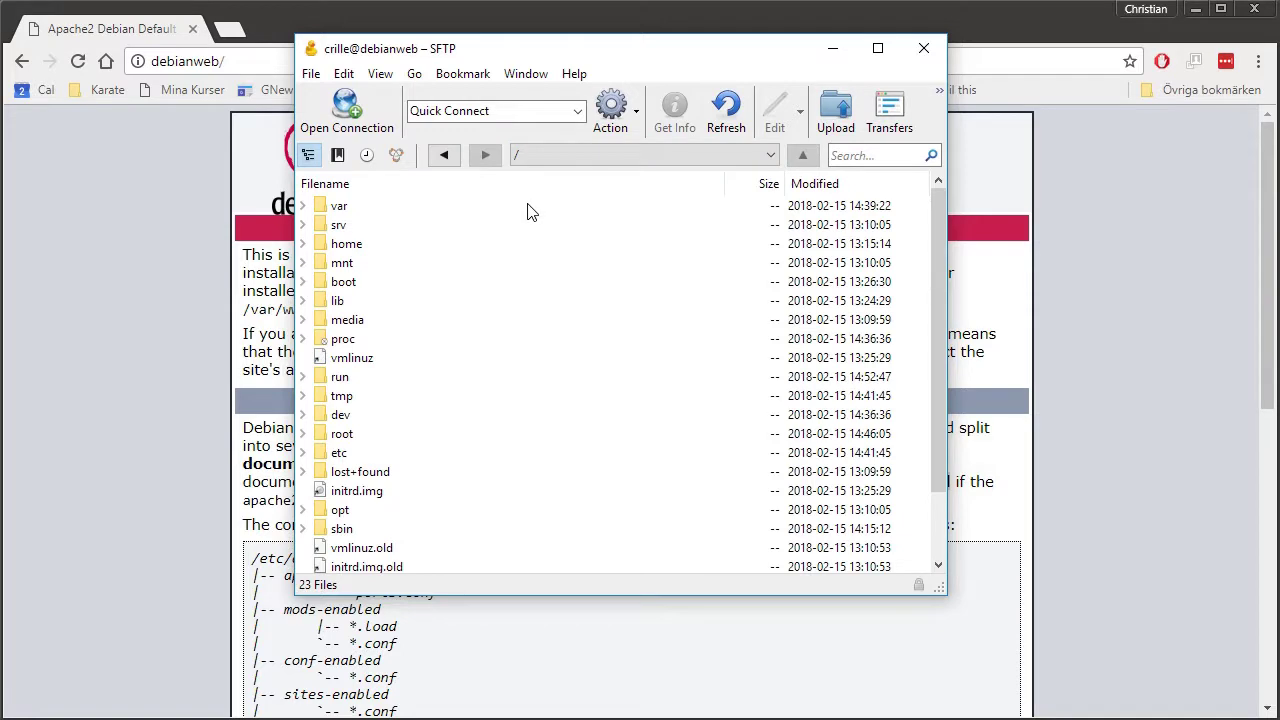
scroll(500, 405, "down", 2)
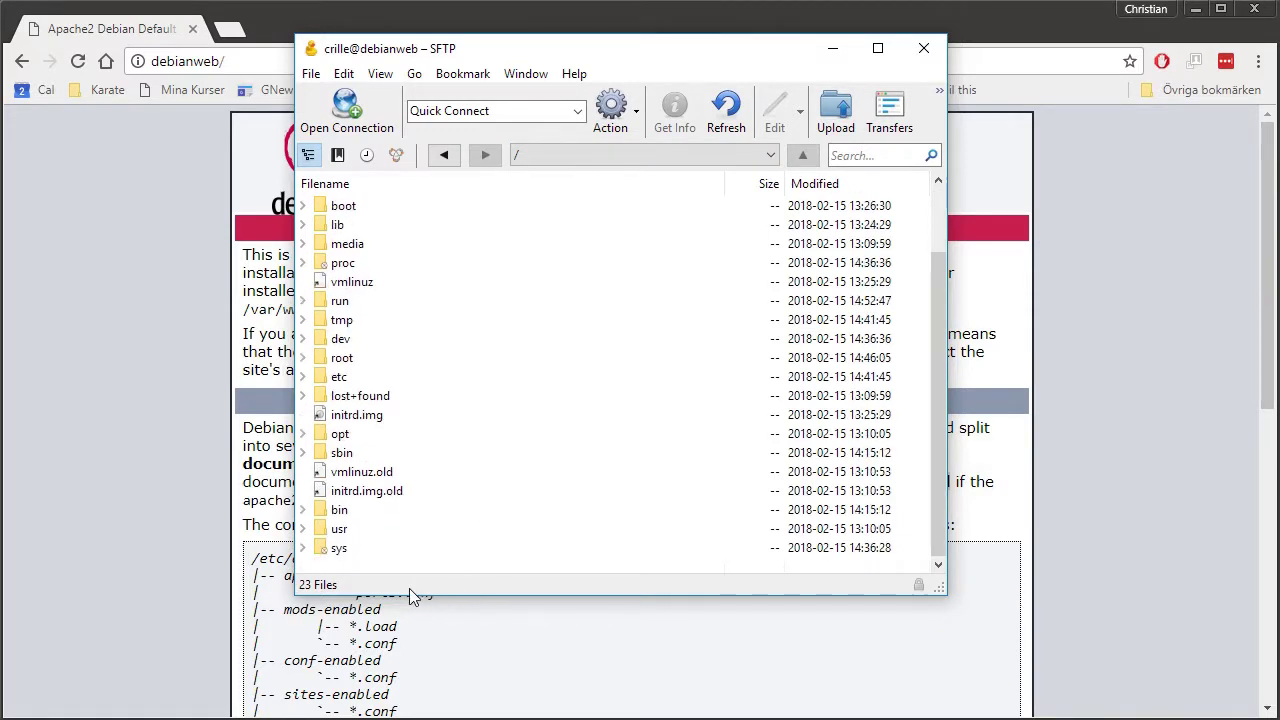
scroll(600, 310, "up", 2)
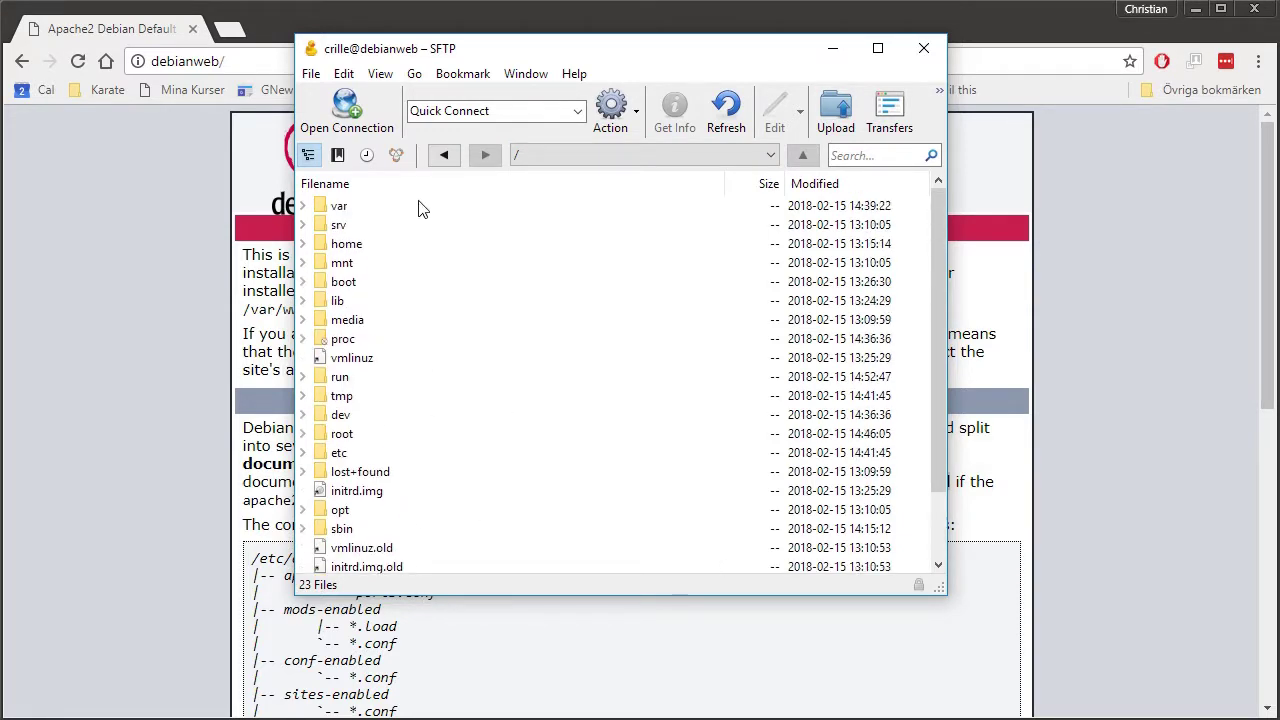
left_click(335, 184)
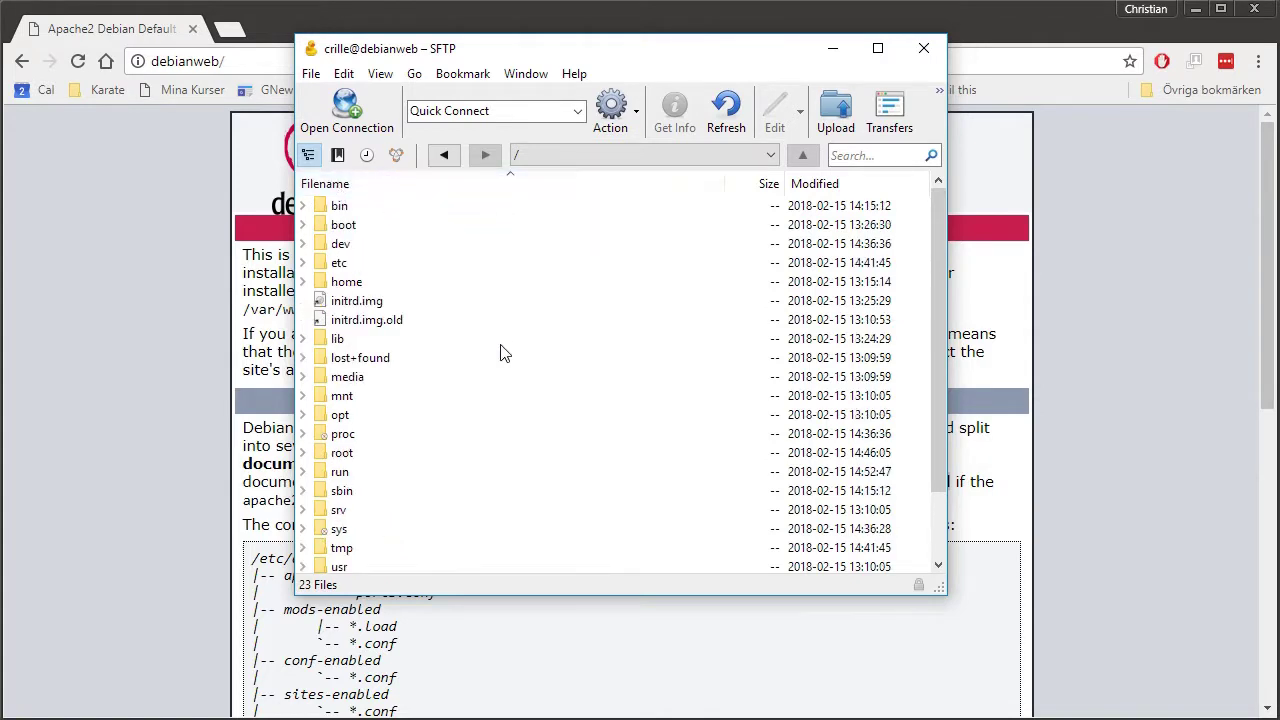
Browse into /var/www/html and select index.html.
scroll(505, 352, "down", 2)
left_click(347, 514)
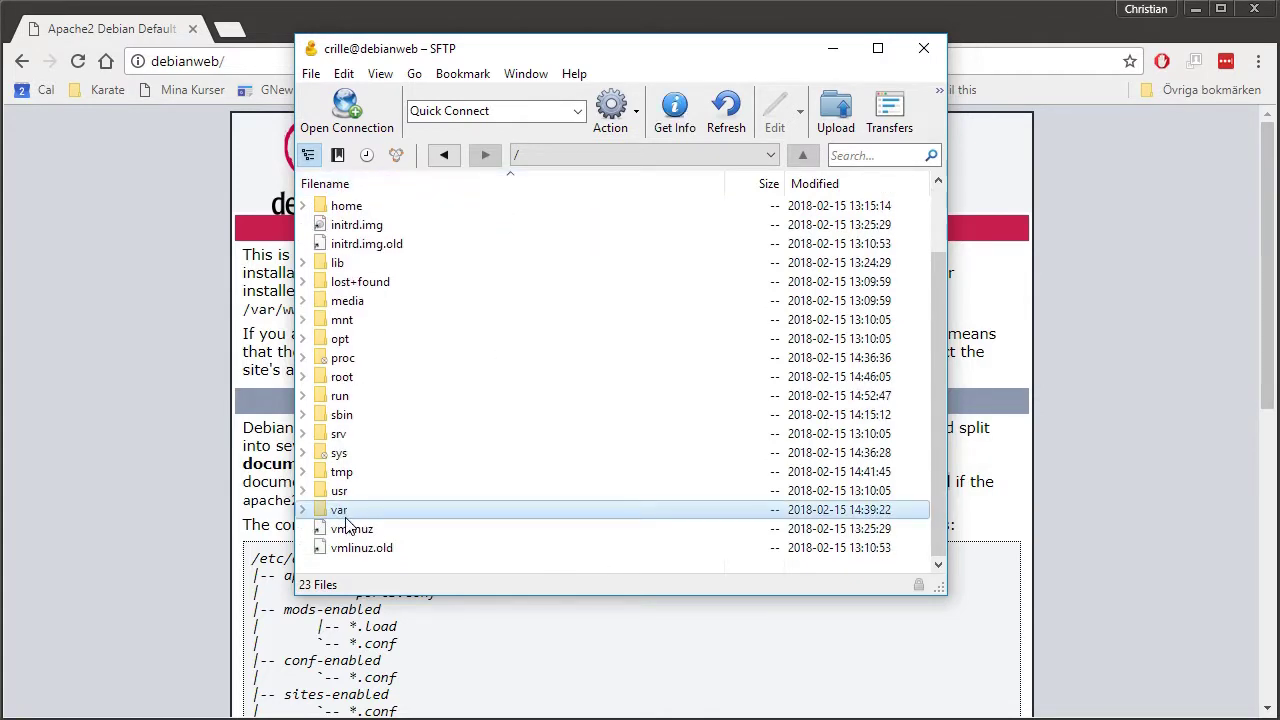
double_click(347, 515)
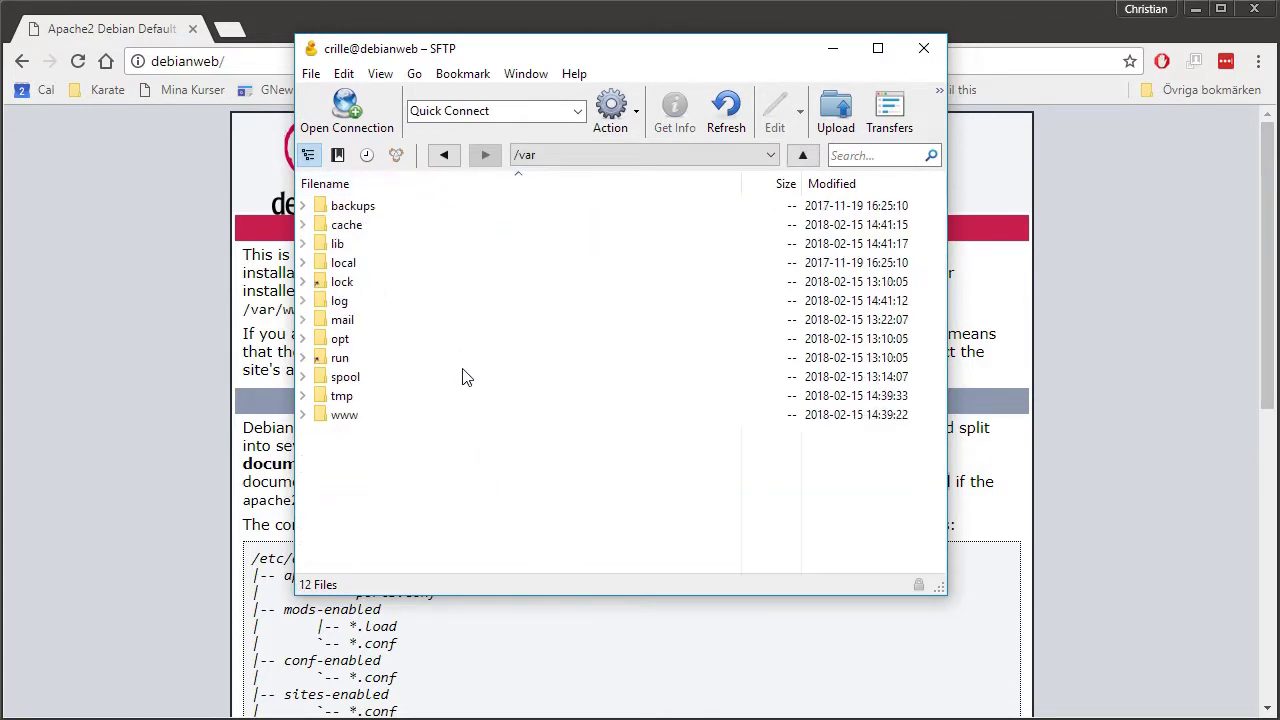
left_click(355, 420)
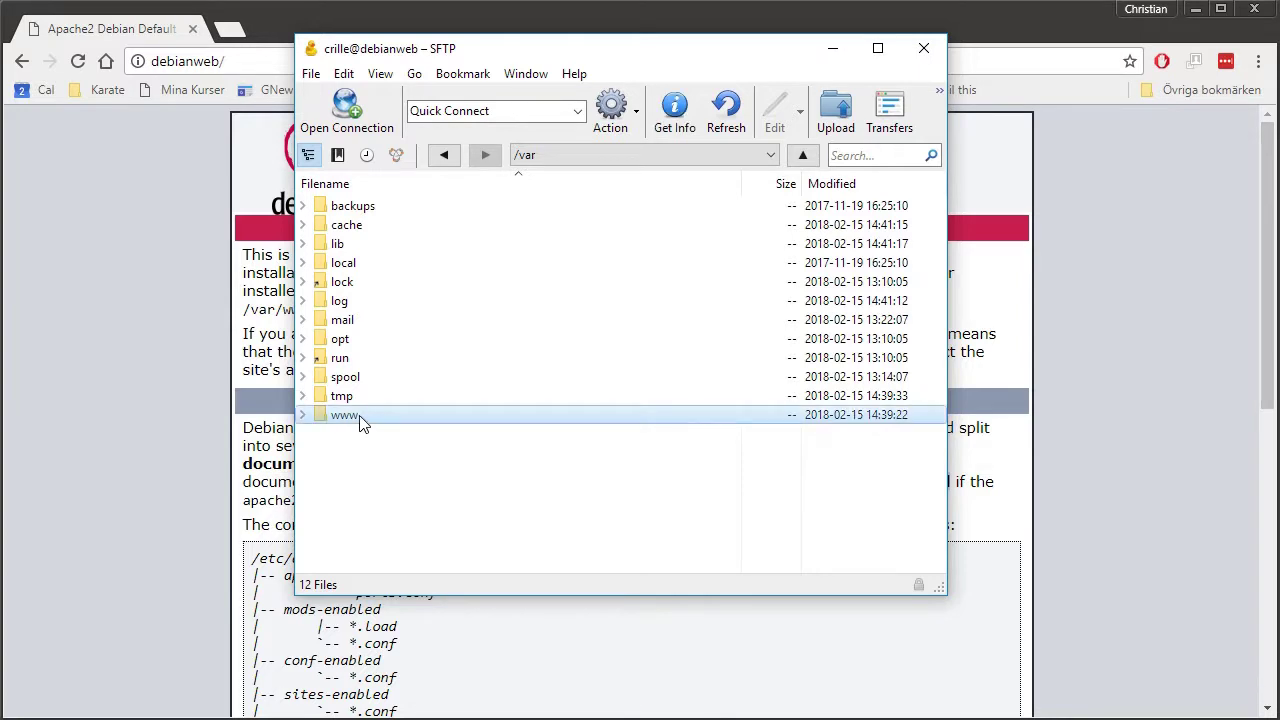
double_click(362, 418)
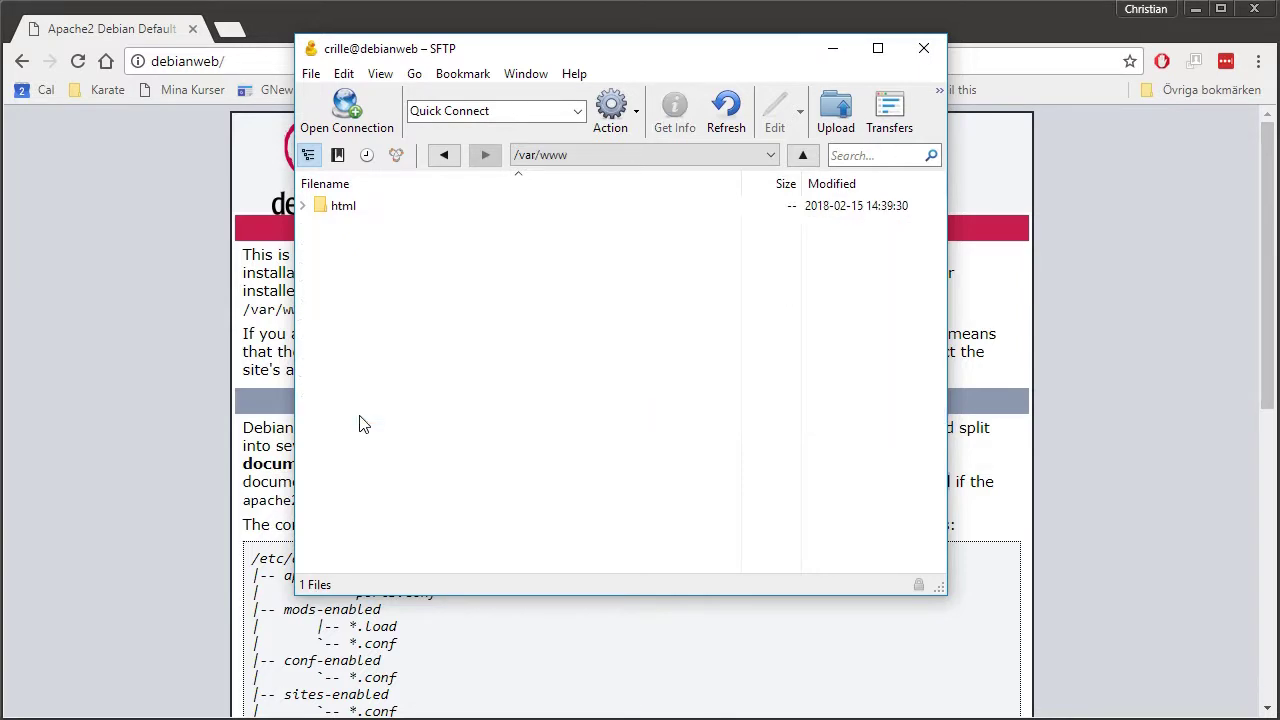
double_click(345, 208)
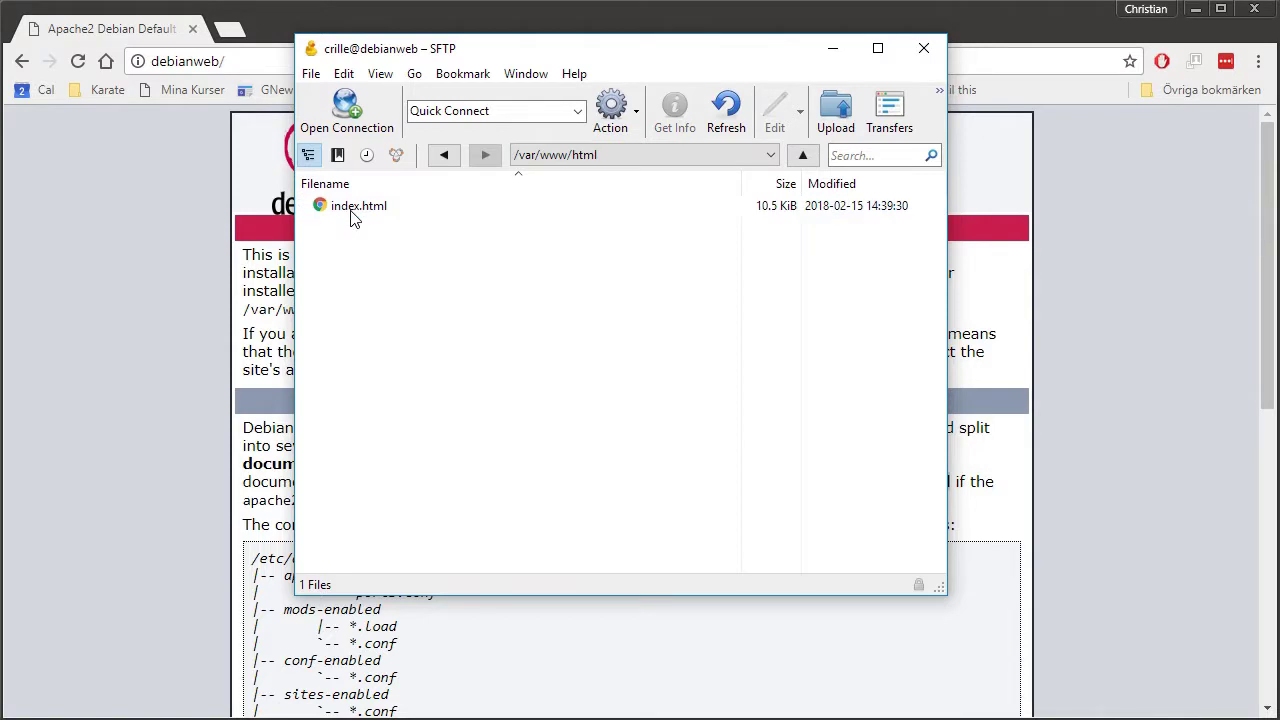
left_click(355, 210)
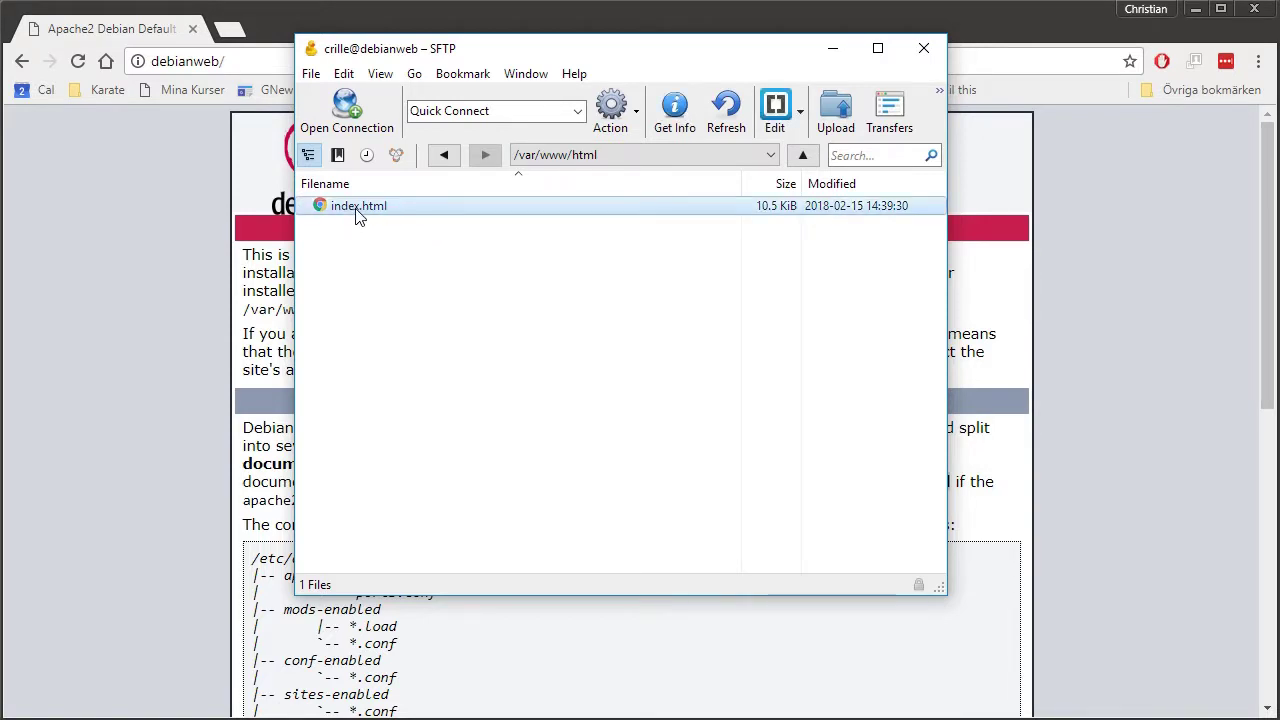
Rename index.html to test.html.
right_click(357, 216)
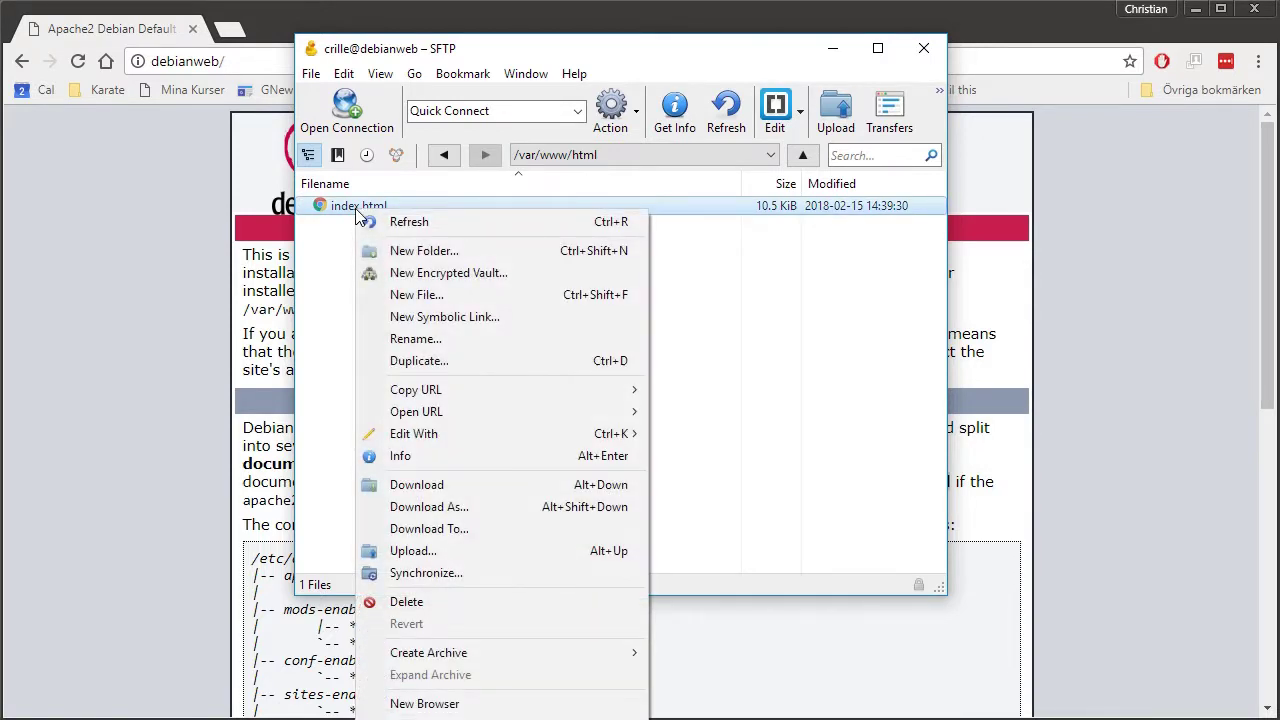
left_click(449, 340)
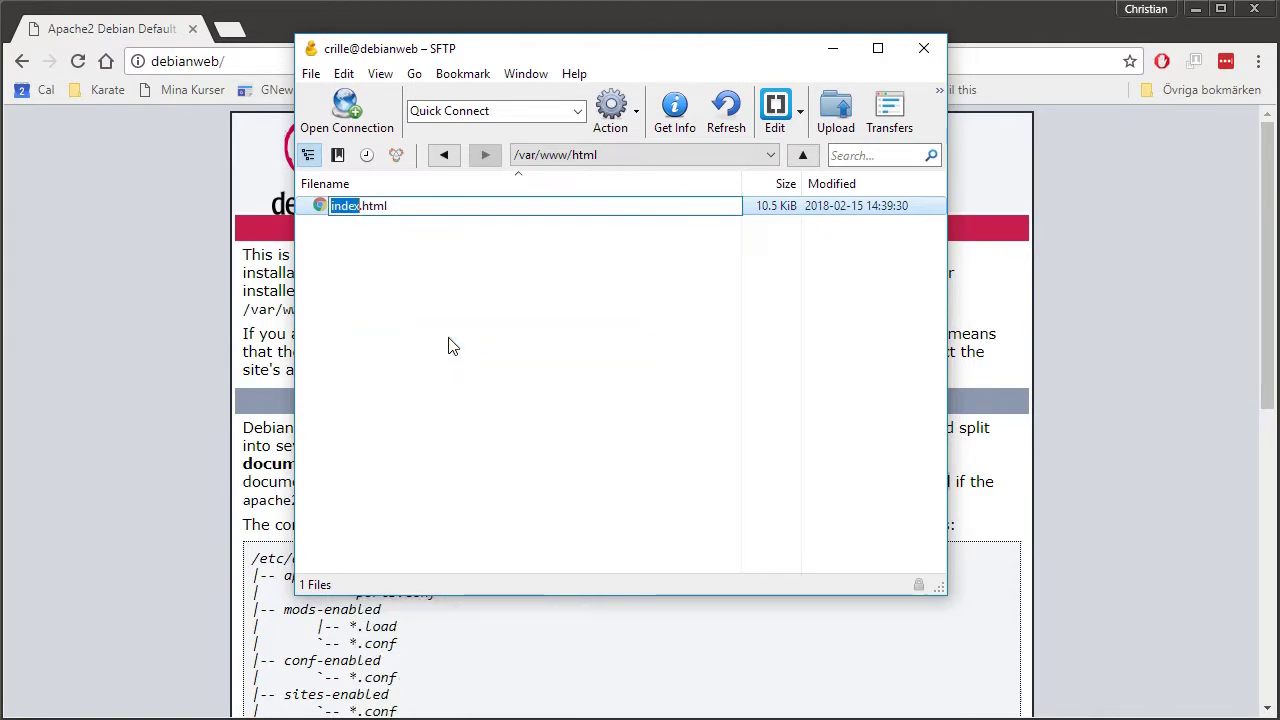
type("test")
key("Return")
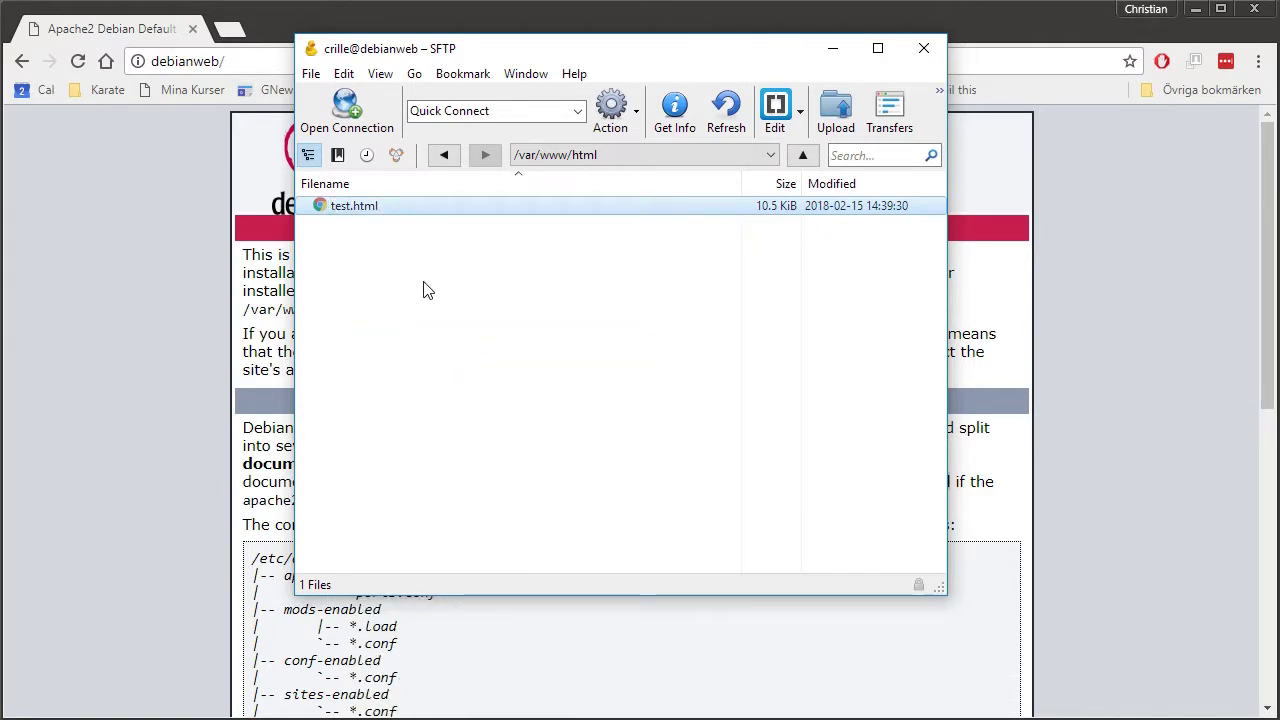
Create a new empty file named test.php in the html folder.
right_click(356, 274)
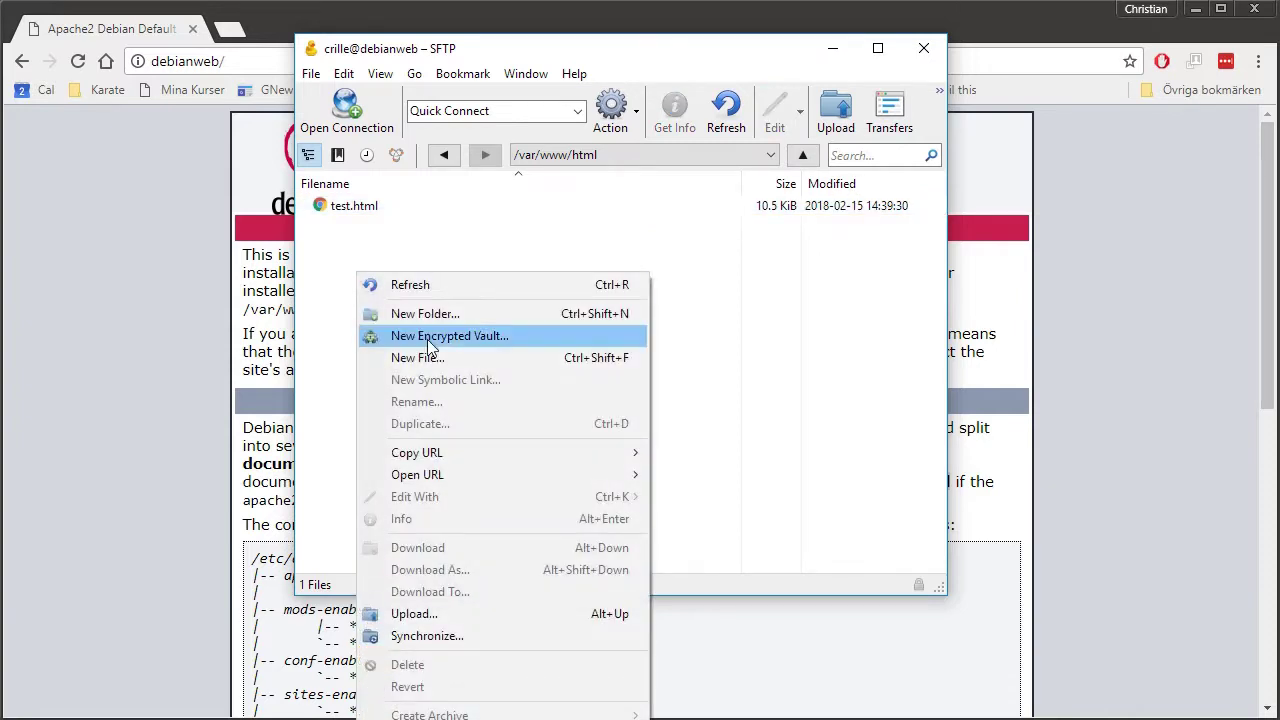
left_click(447, 358)
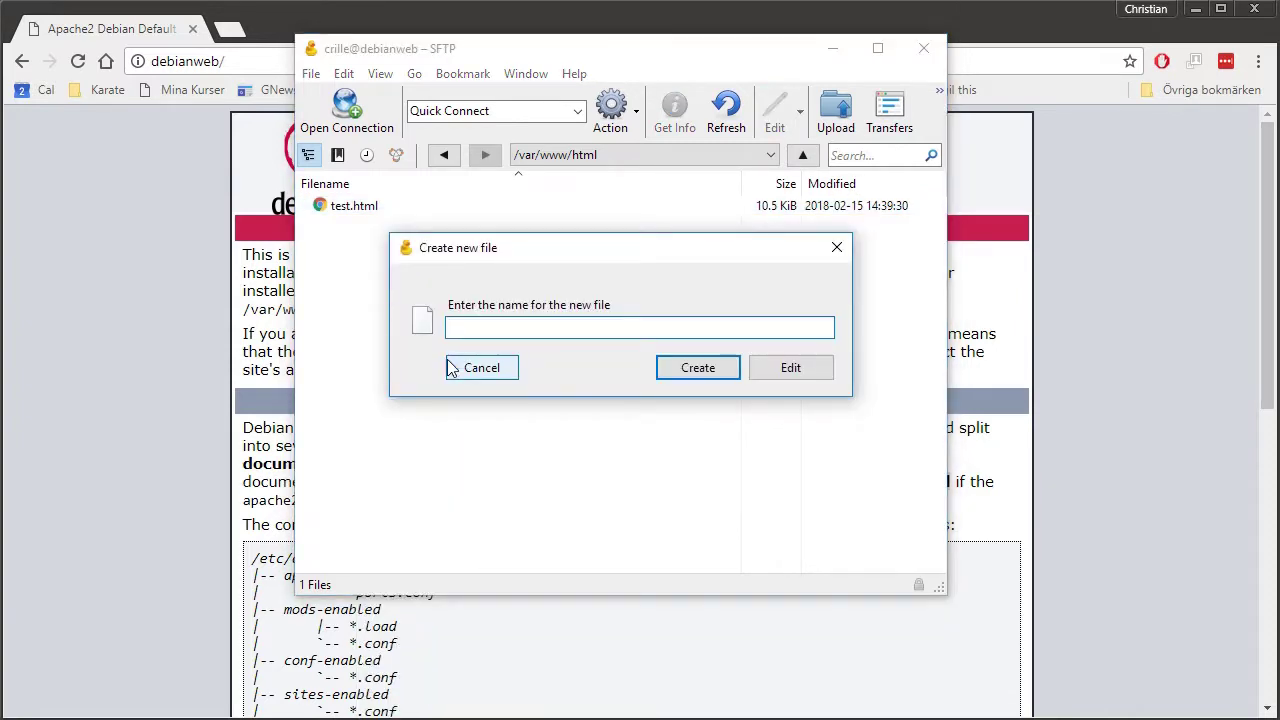
type("test.php")
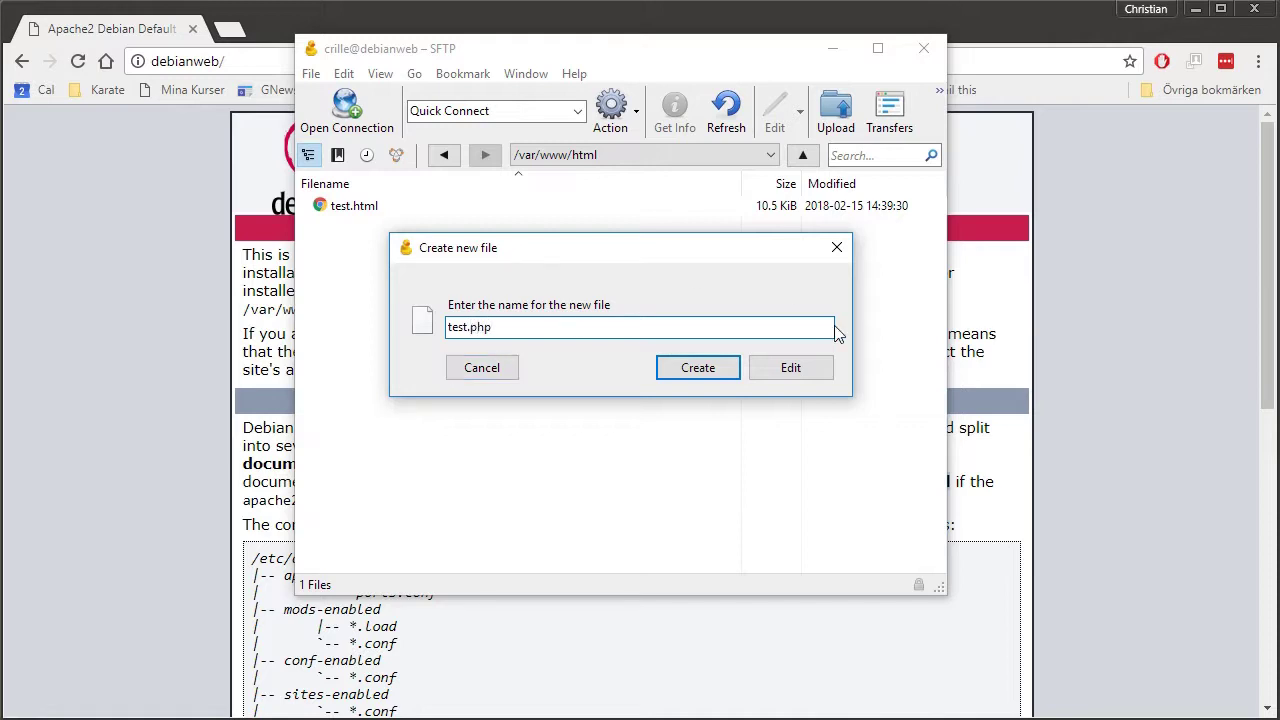
left_click(722, 366)
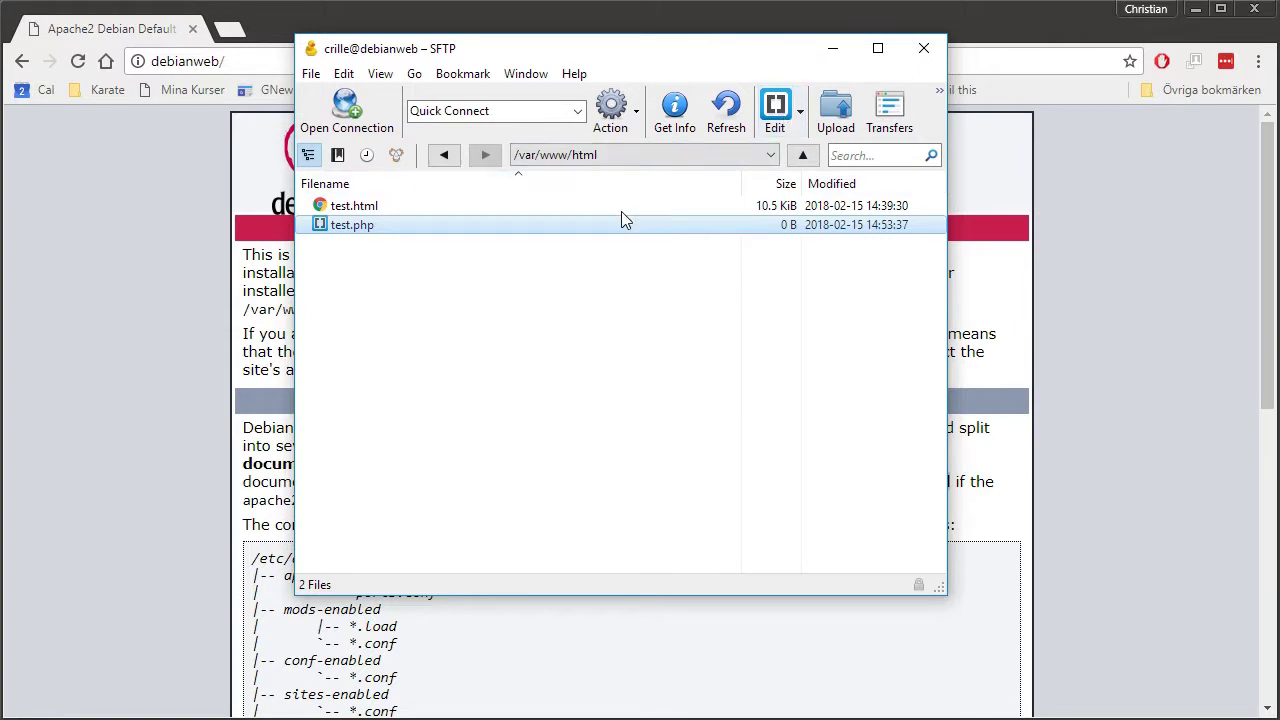
left_click(311, 79)
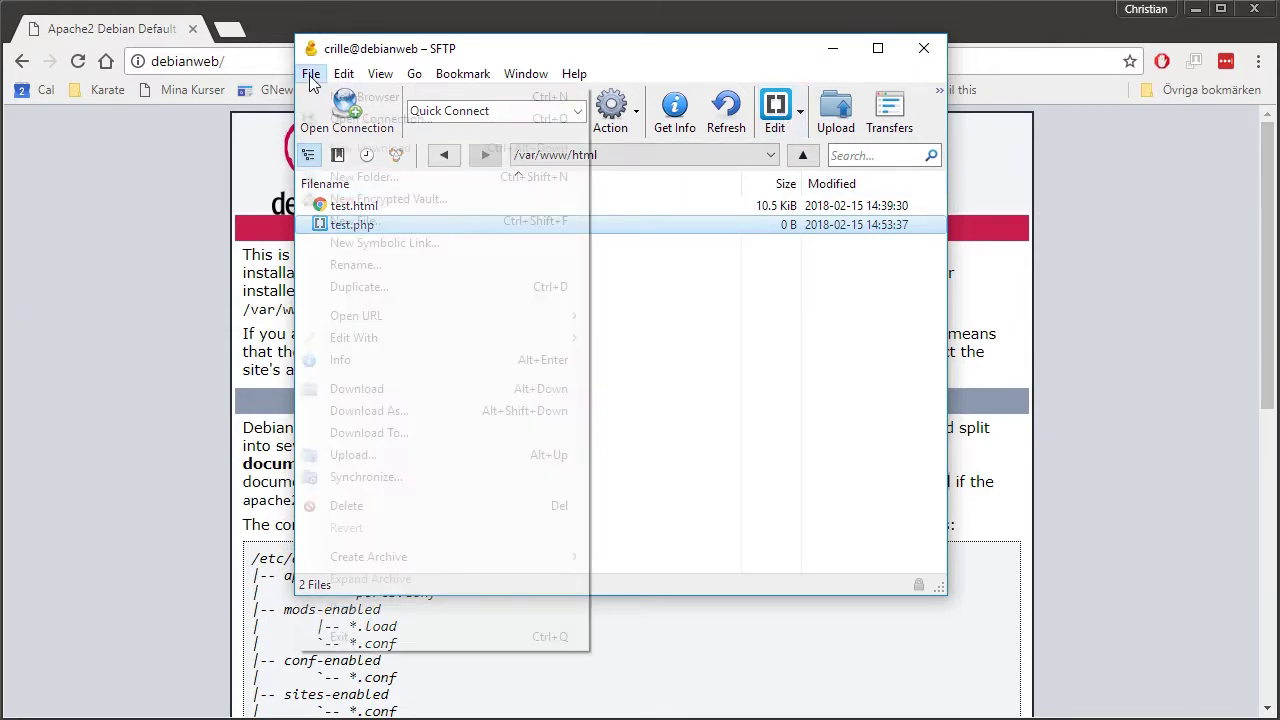
mouse_move(336, 77)
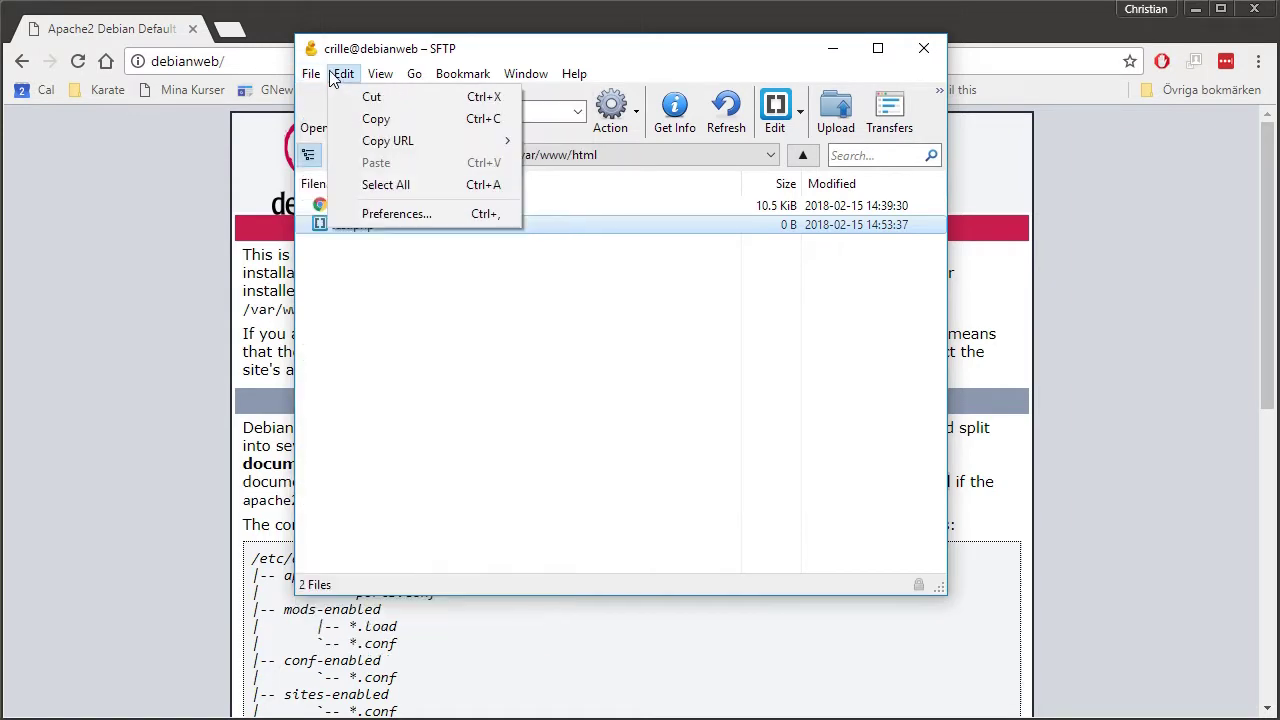
left_click(410, 213)
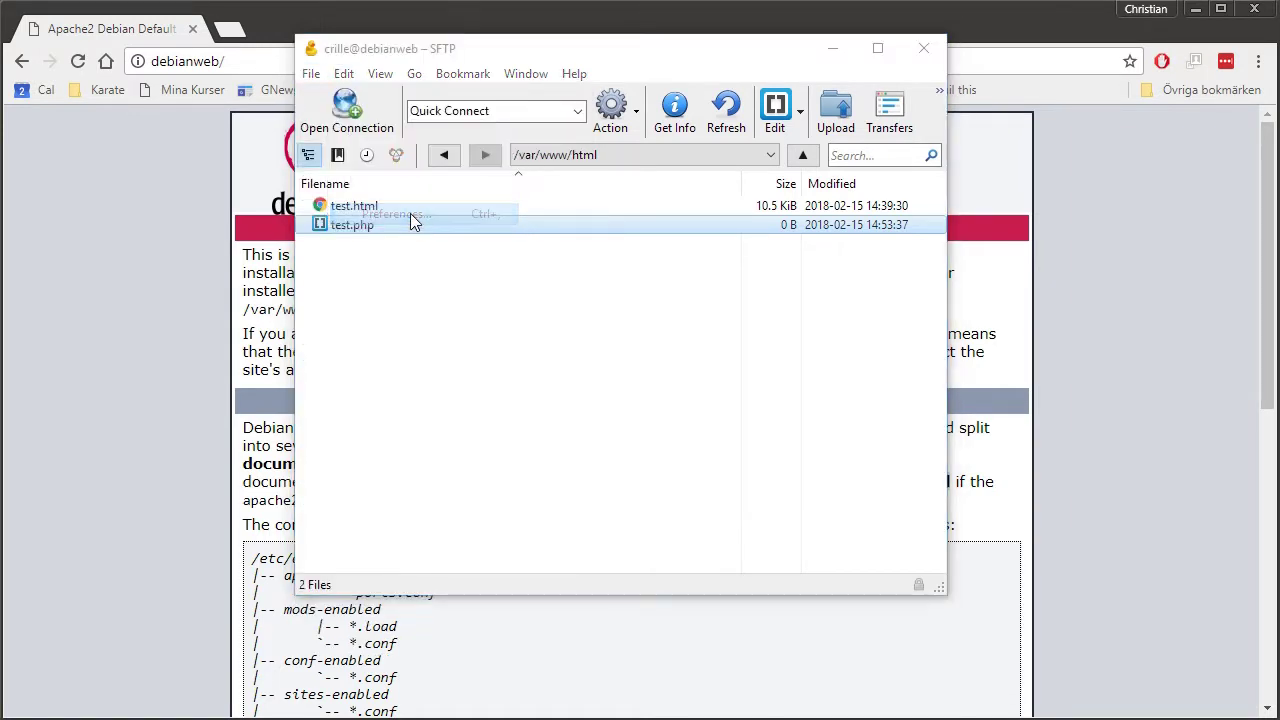
left_click_drag(766, 257, 517, 96)
left_click(523, 143)
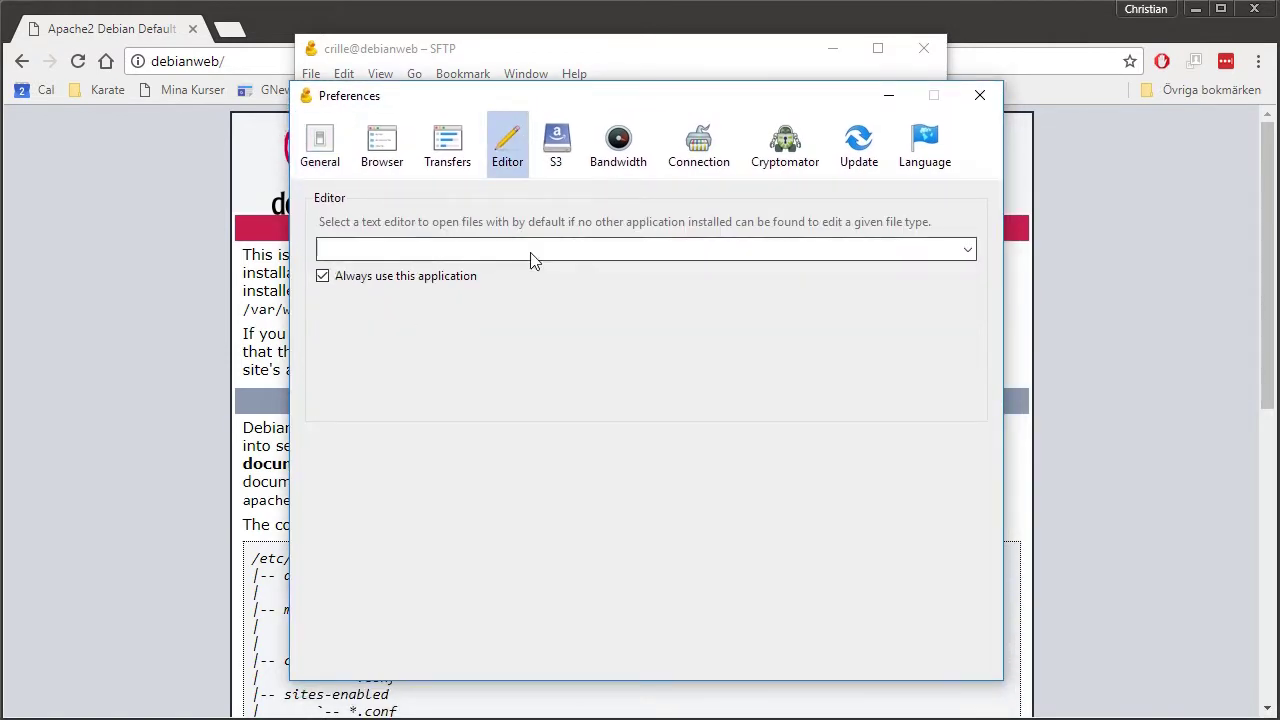
left_click(969, 249)
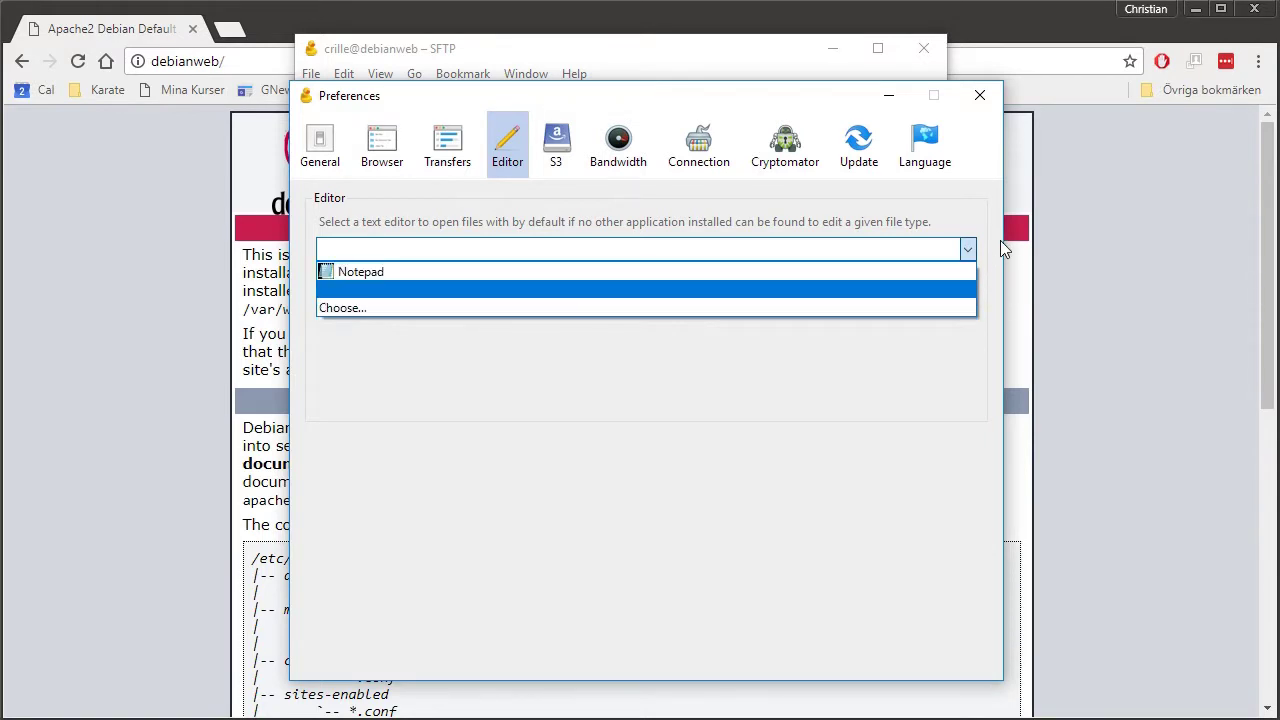
left_click(1000, 240)
left_click(972, 108)
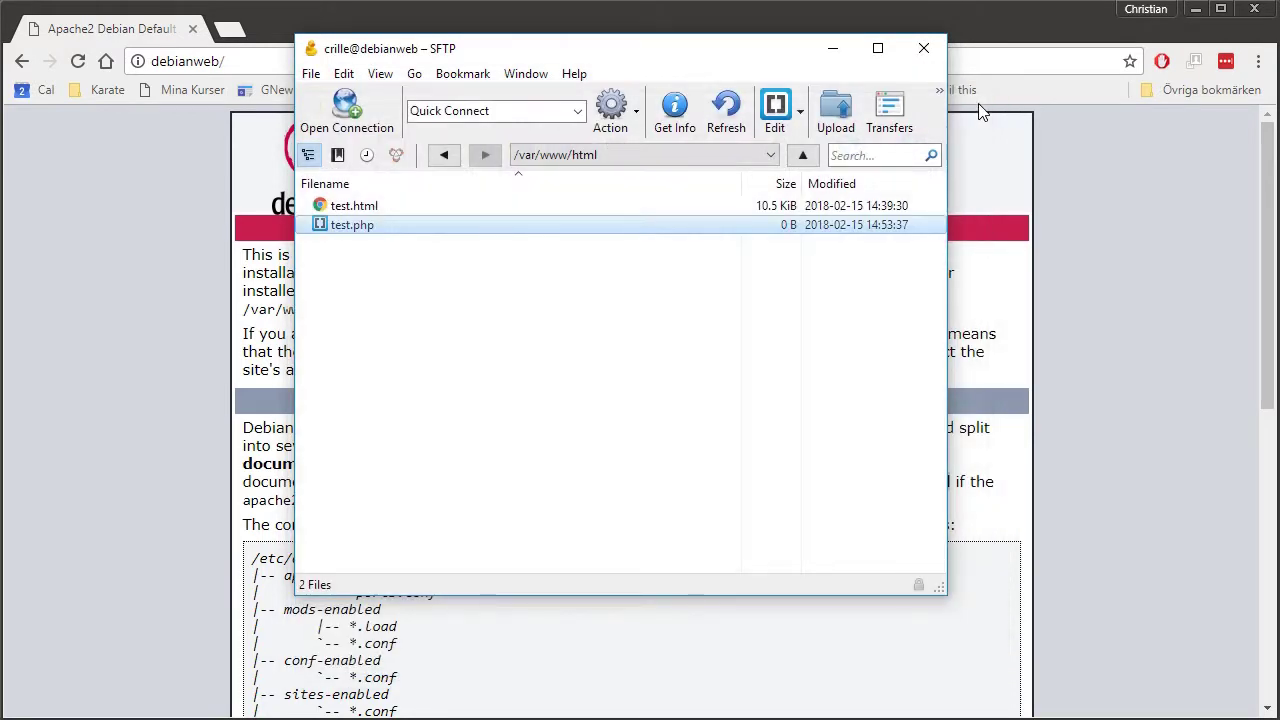
left_click(404, 258)
left_click(360, 230)
Write '<?php phpinfo();' into test.php in Brackets, save it to the server, and close the editor.
left_click(776, 110)
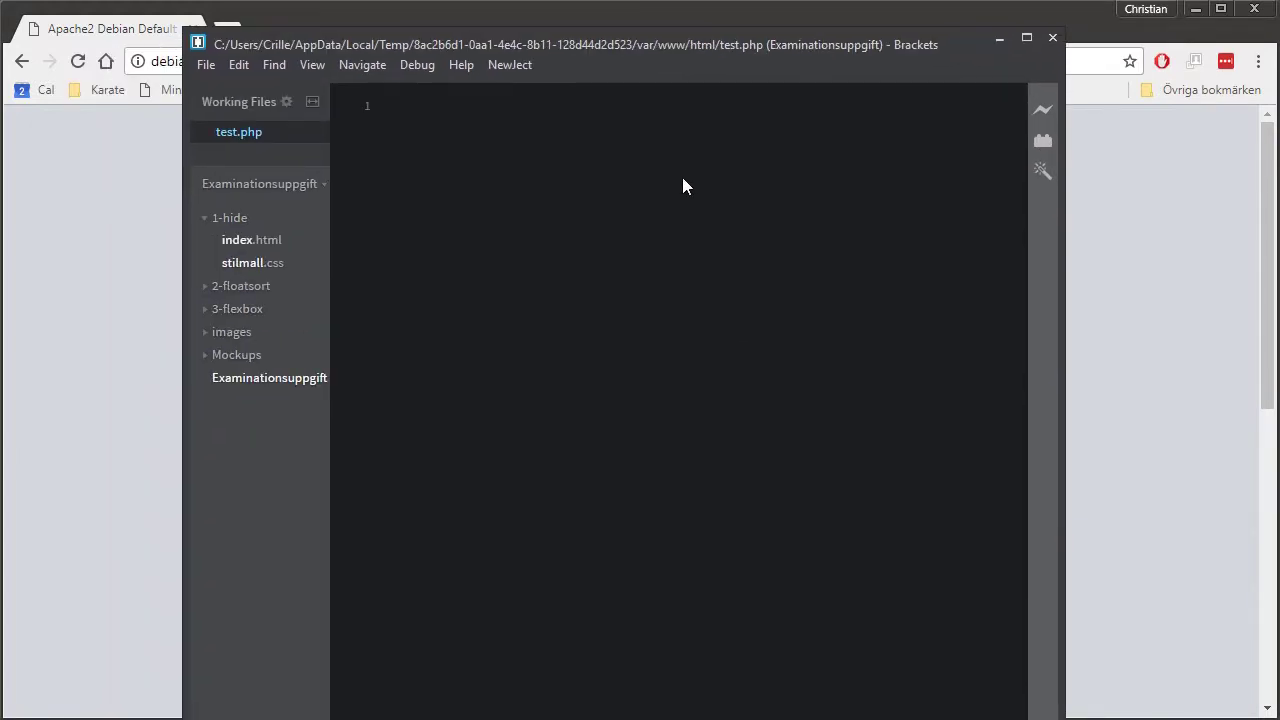
type("<")
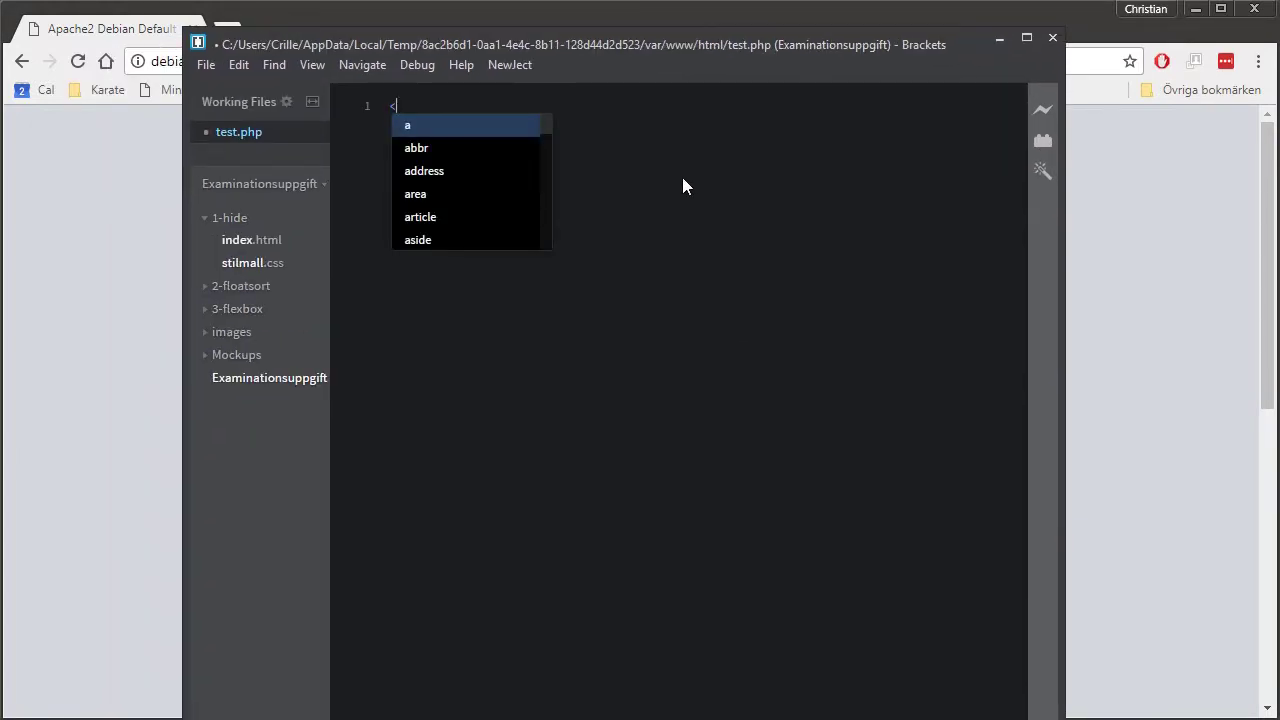
type("?")
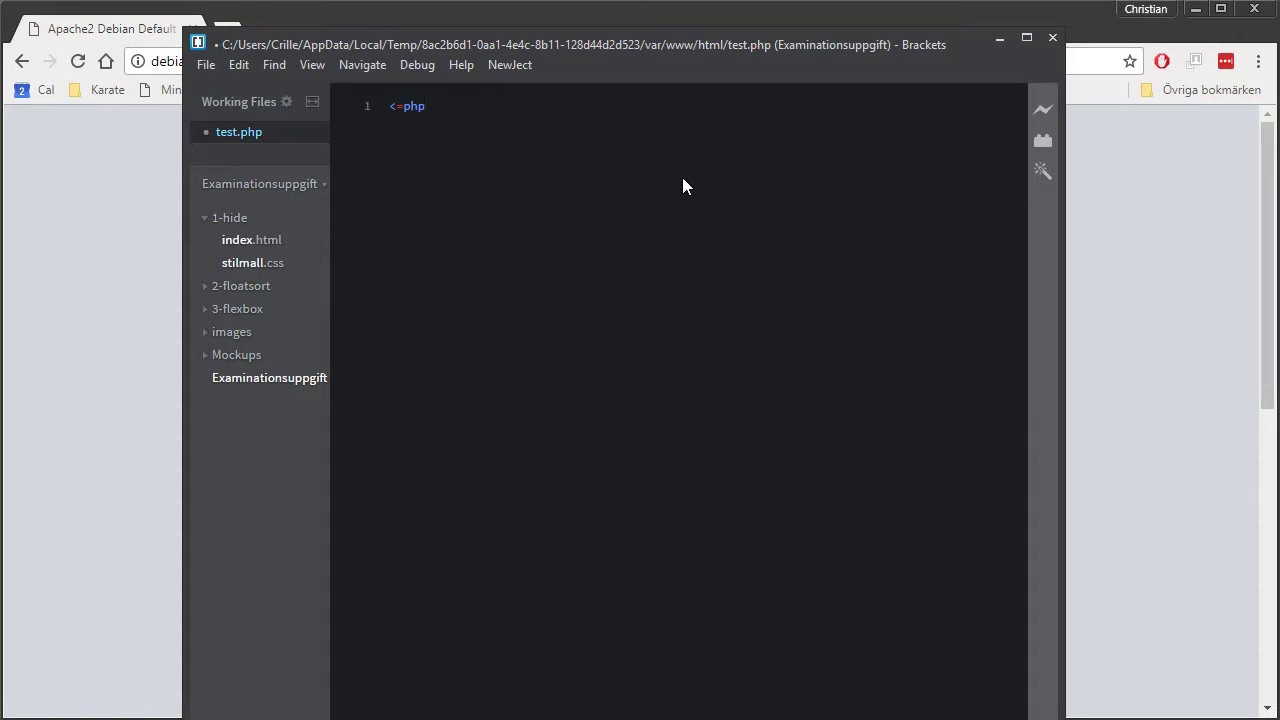
key("ctrl+equal")
key("ctrl+equal")
key("ctrl+equal")
key("ctrl+equal")
key("BackSpace")
key("BackSpace")
key("BackSpace")
key("BackSpace")
type("?")
type("php     ")
type("phpinfo()")
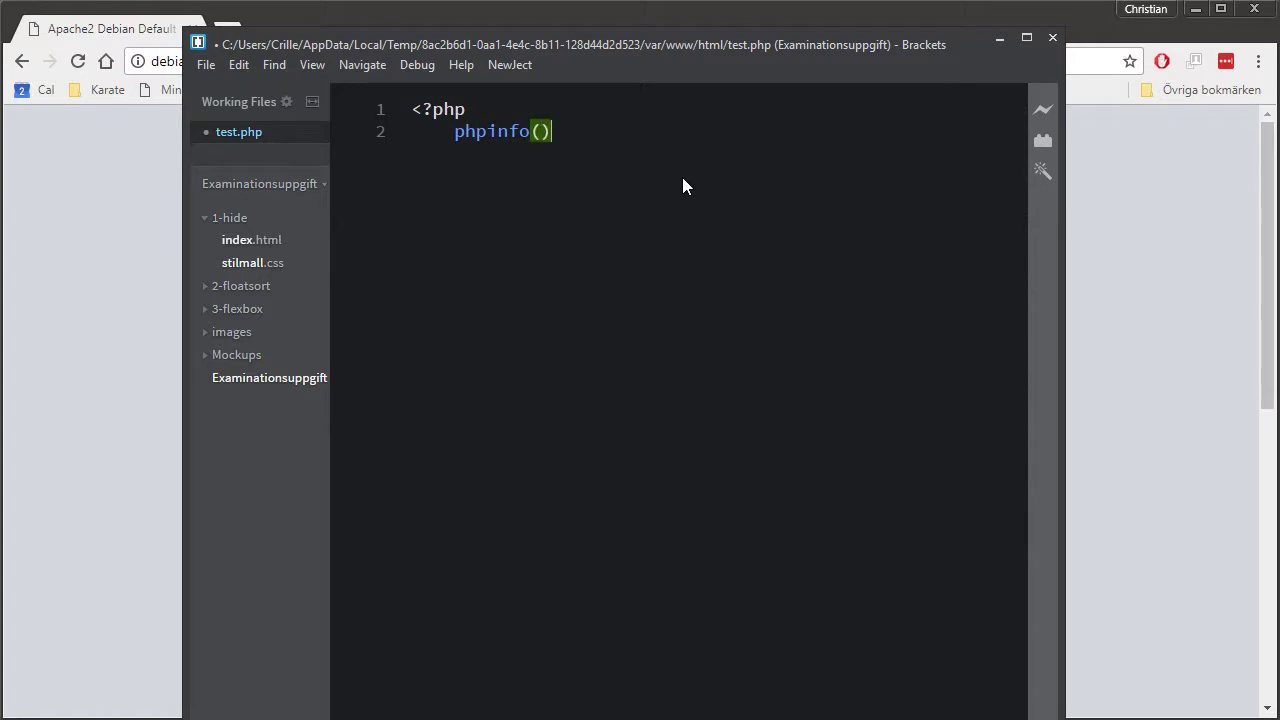
type(";")
key("ctrl+s")
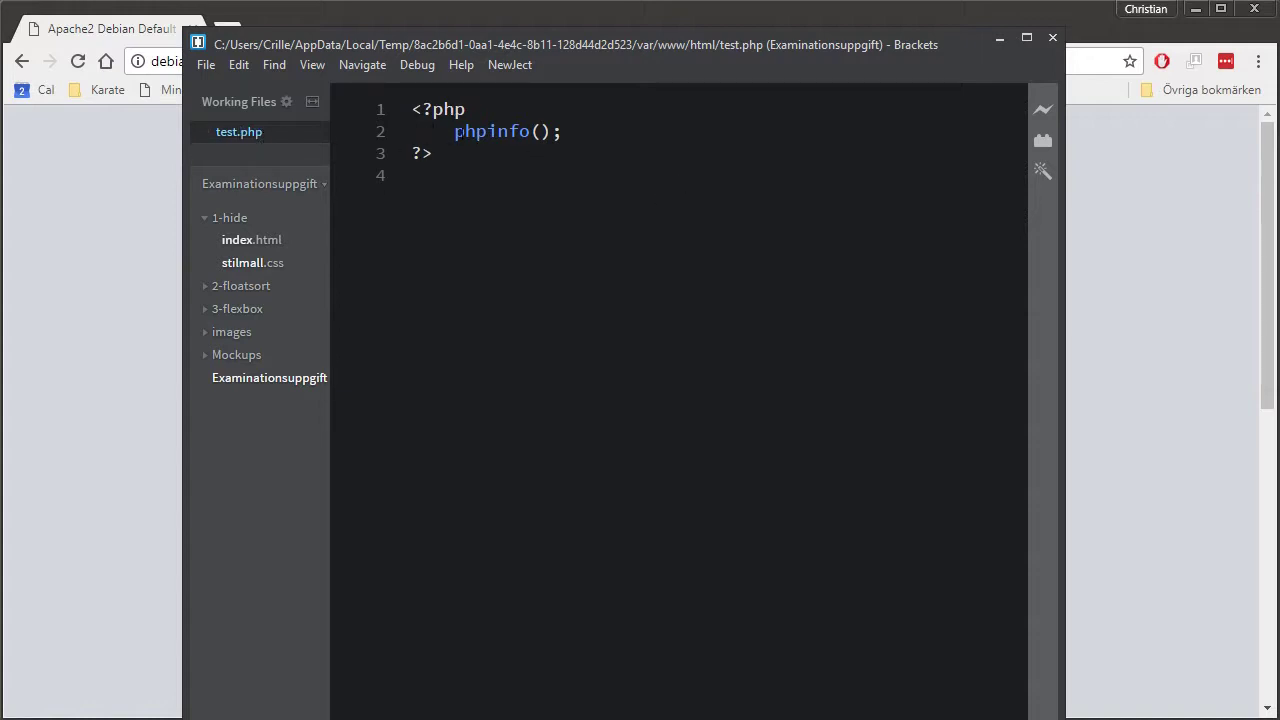
left_click(1053, 38)
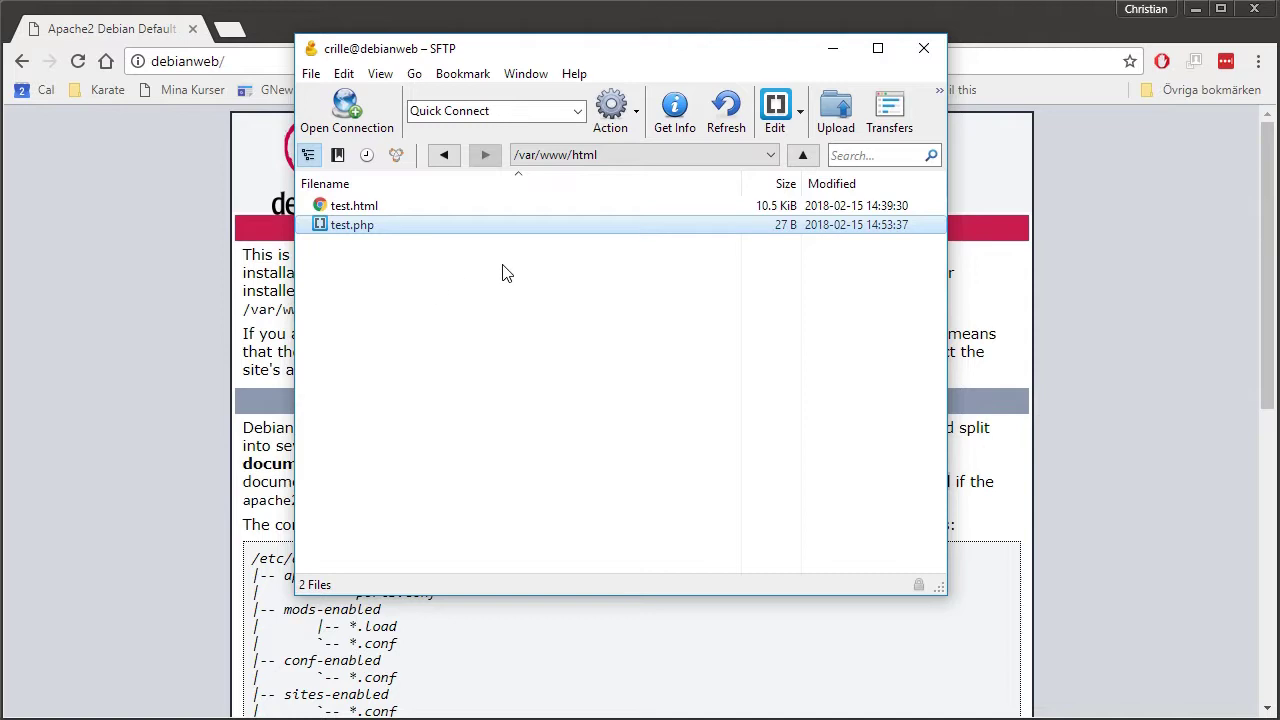
Reload the debianweb directory listing in Chrome, view test.html, then return to the listing.
left_click(191, 322)
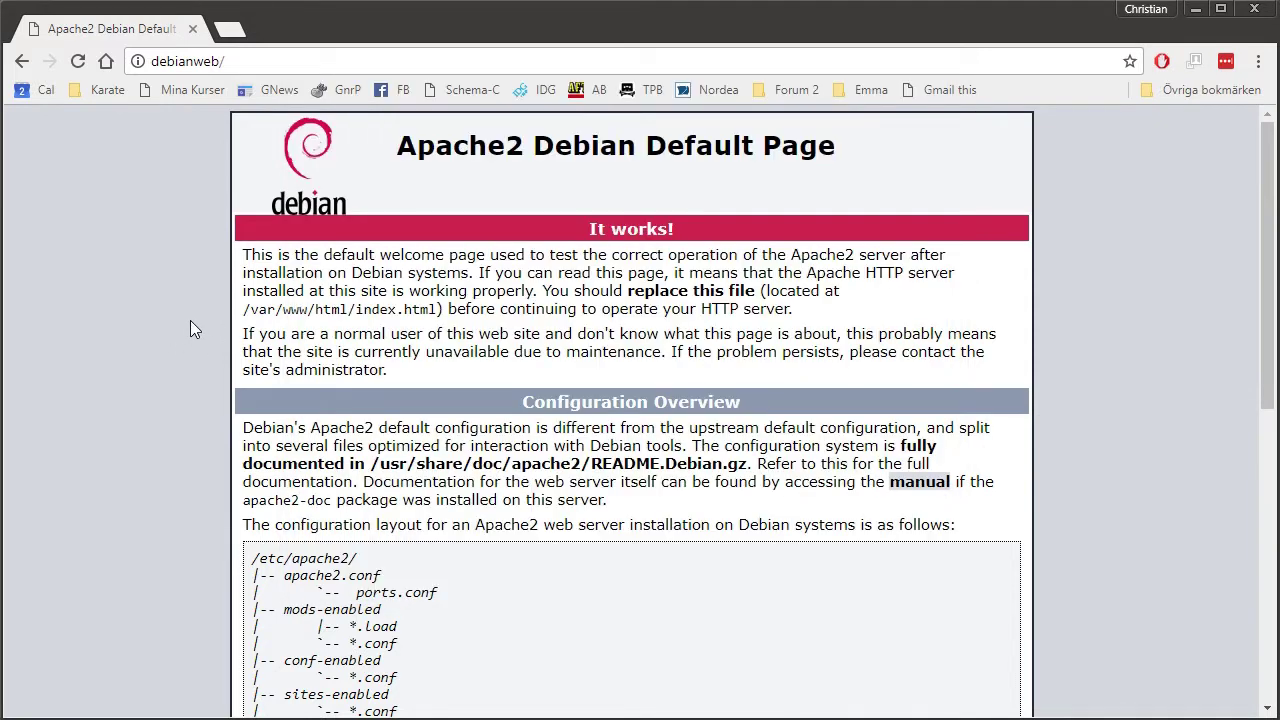
left_click(78, 60)
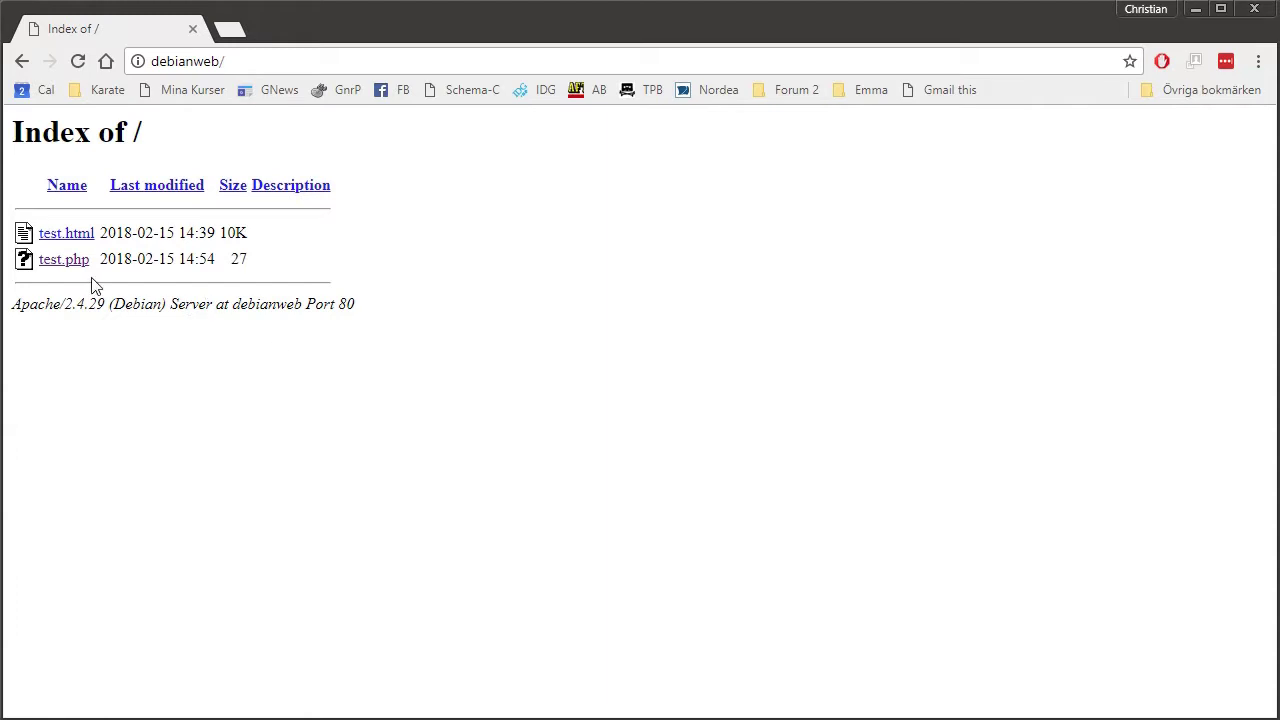
left_click(76, 233)
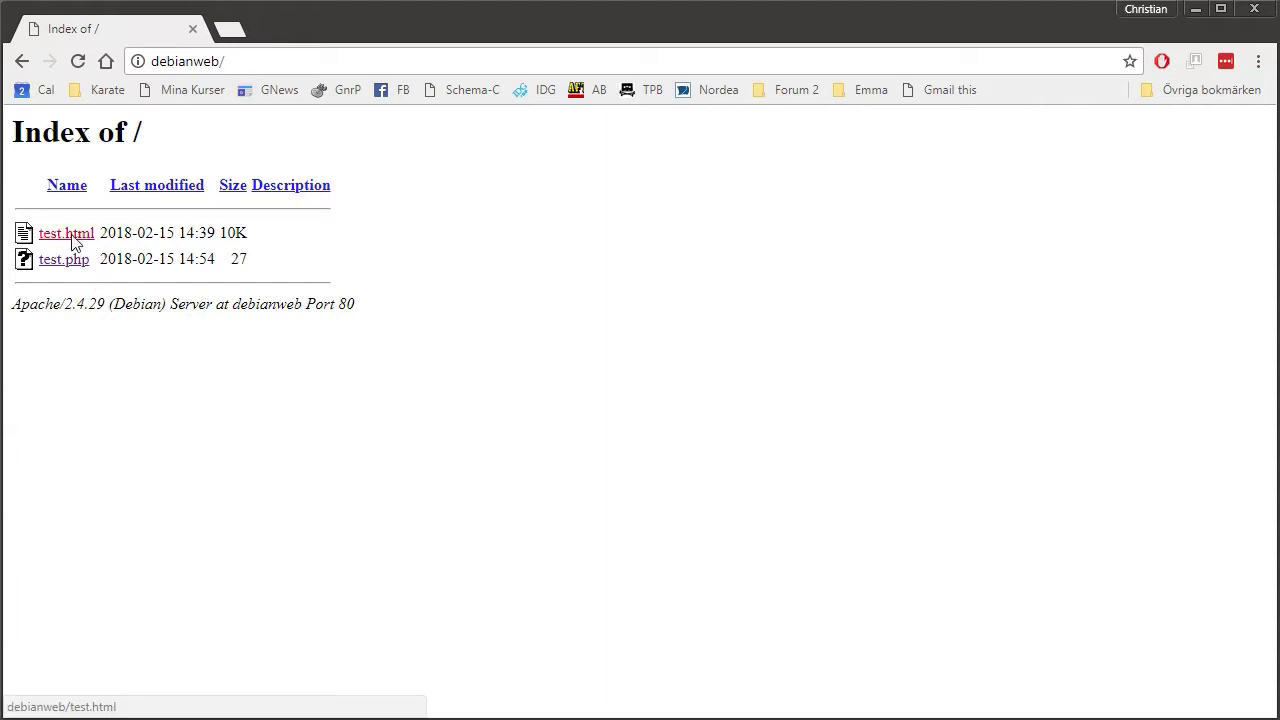
scroll(737, 417, "down", 7)
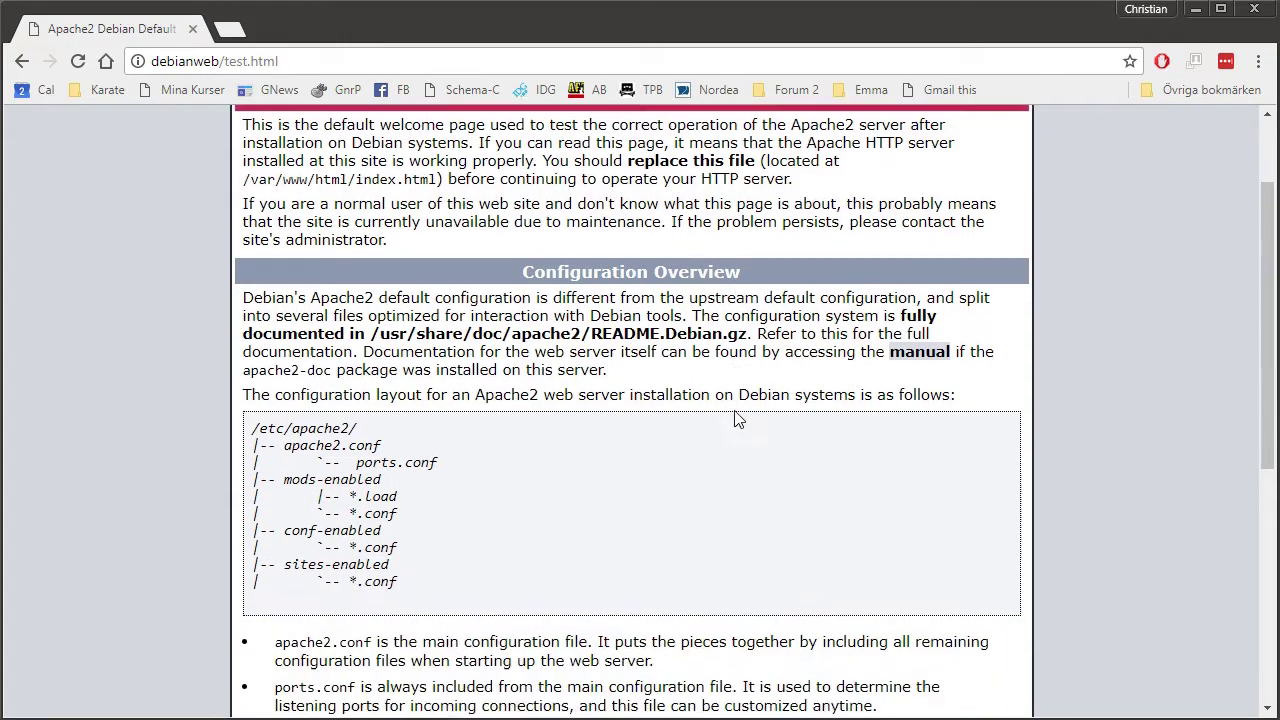
scroll(737, 410, "up", 7)
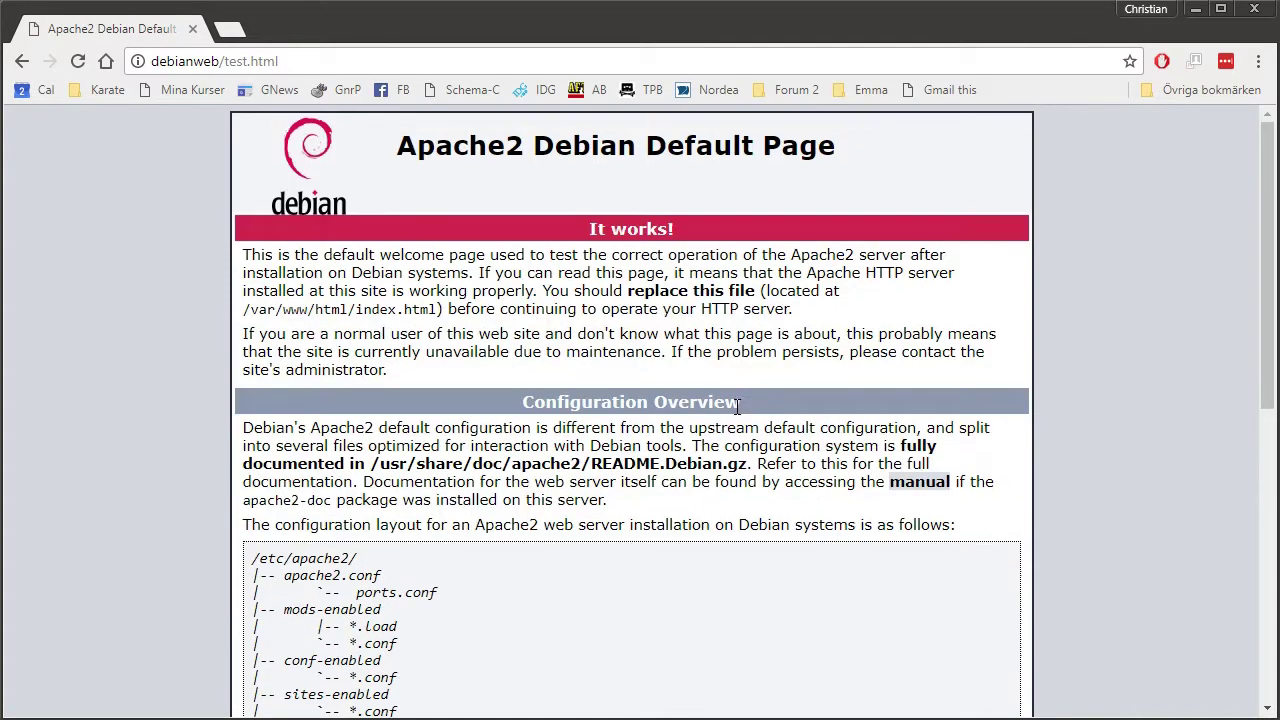
left_click(22, 61)
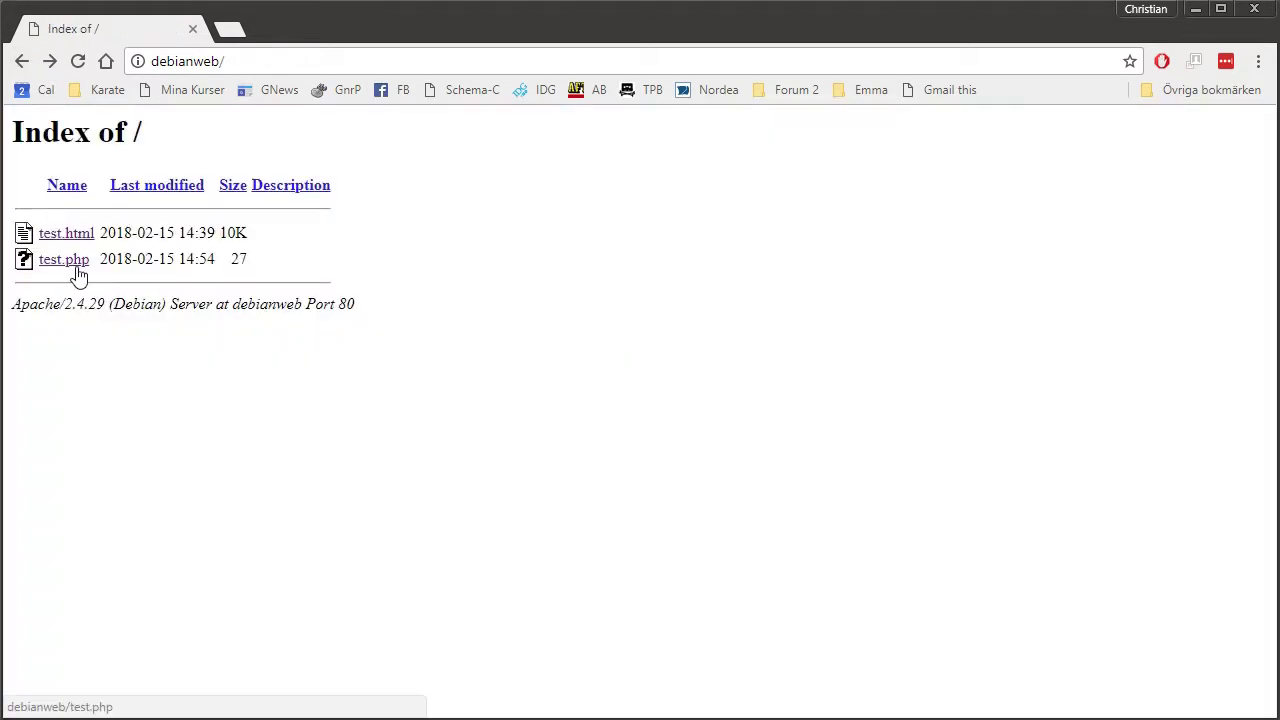
Open test.php and check the phpinfo page reporting PHP Version 7.2.2-1.
left_click(72, 263)
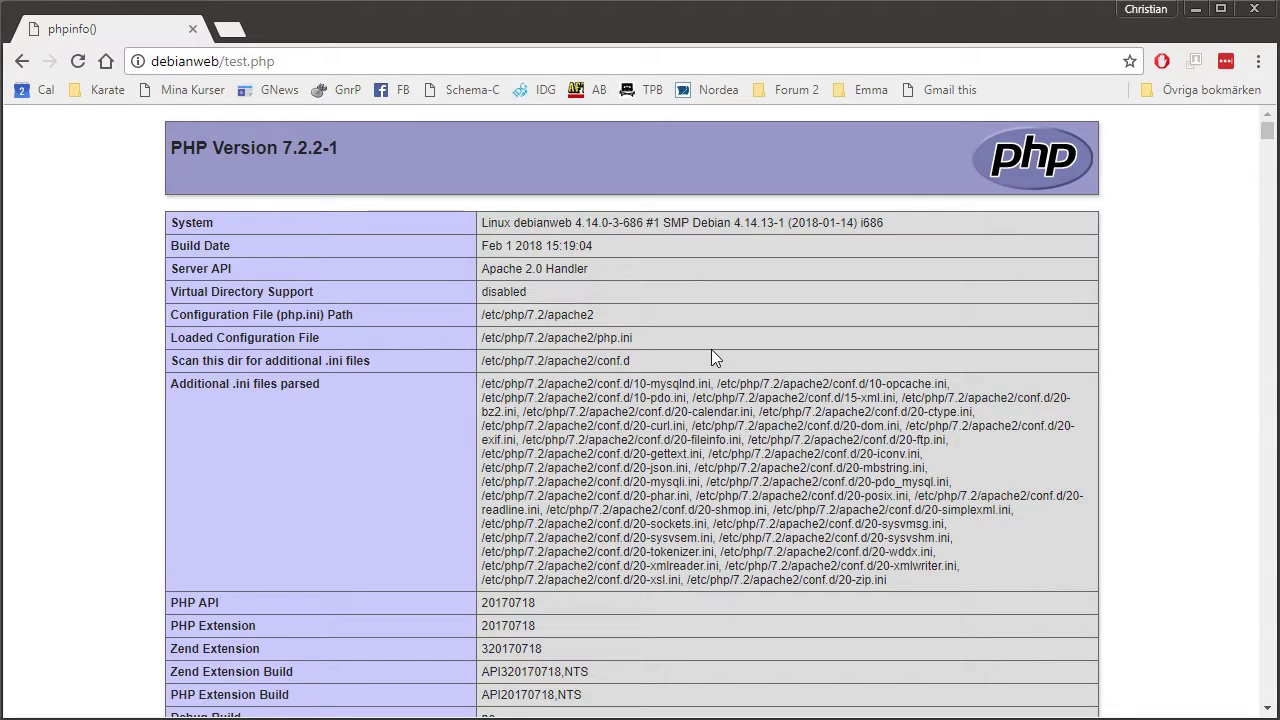
scroll(712, 350, "down", 2)
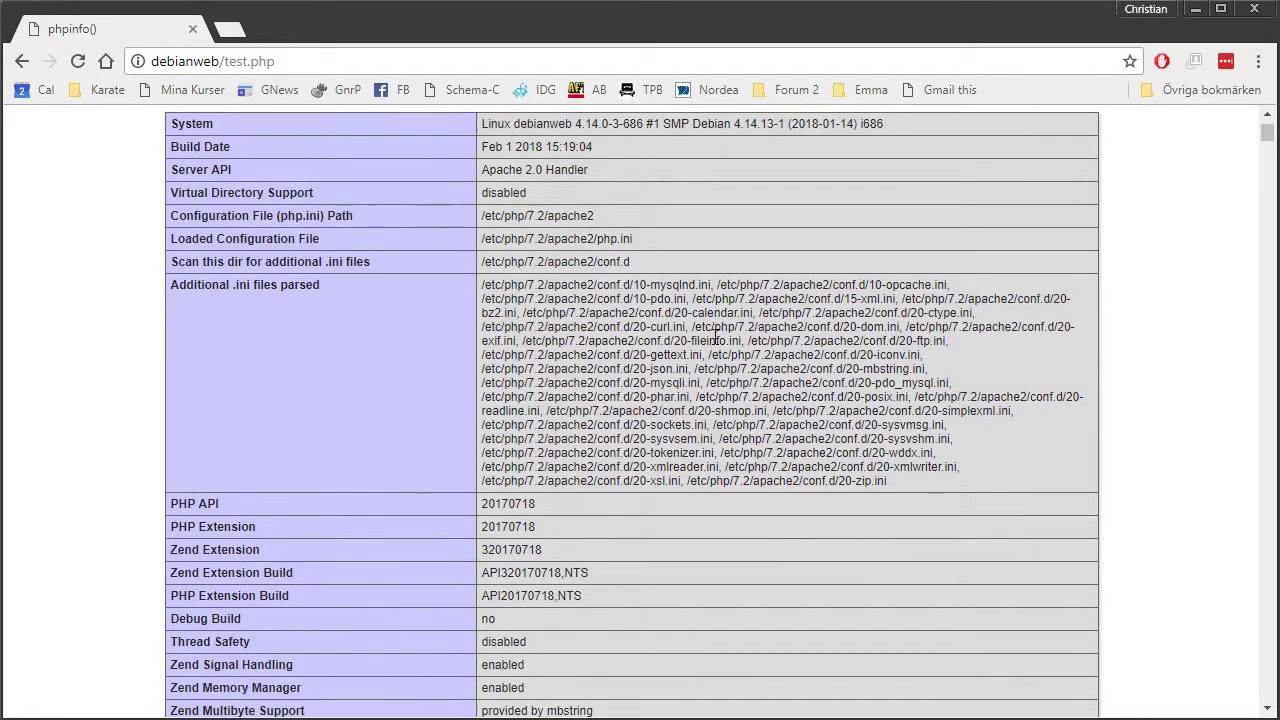
scroll(353, 221, "up", 2)
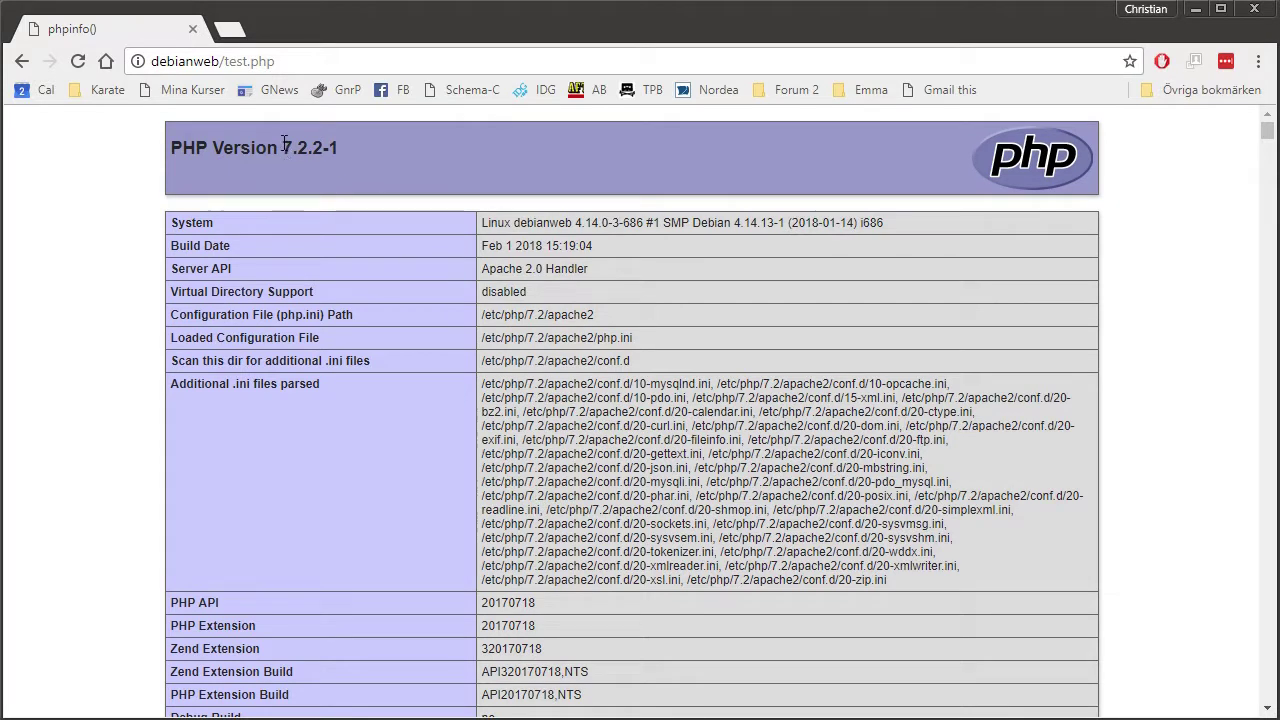
left_click_drag(298, 153, 314, 152)
left_click(471, 147)
Change the address from test.php to debianweb/phpmyadmin and load it.
left_click_drag(224, 60, 476, 56)
key("BackSpace")
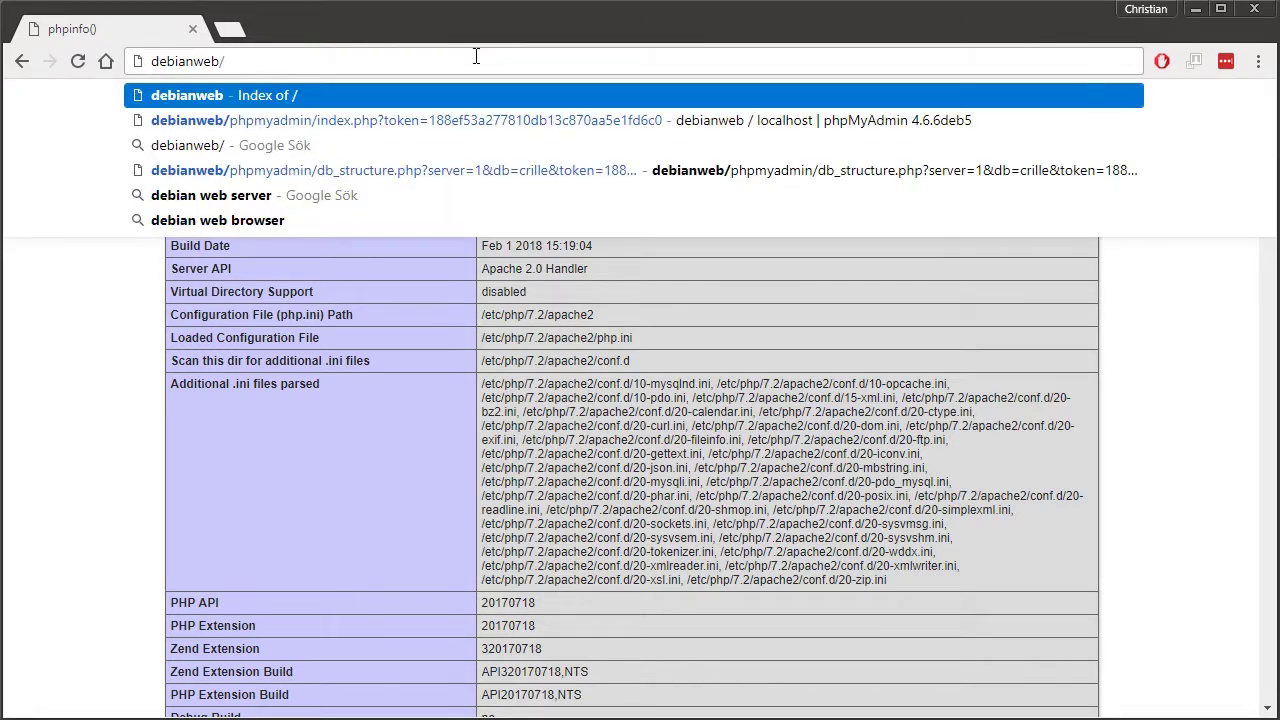
type("ph")
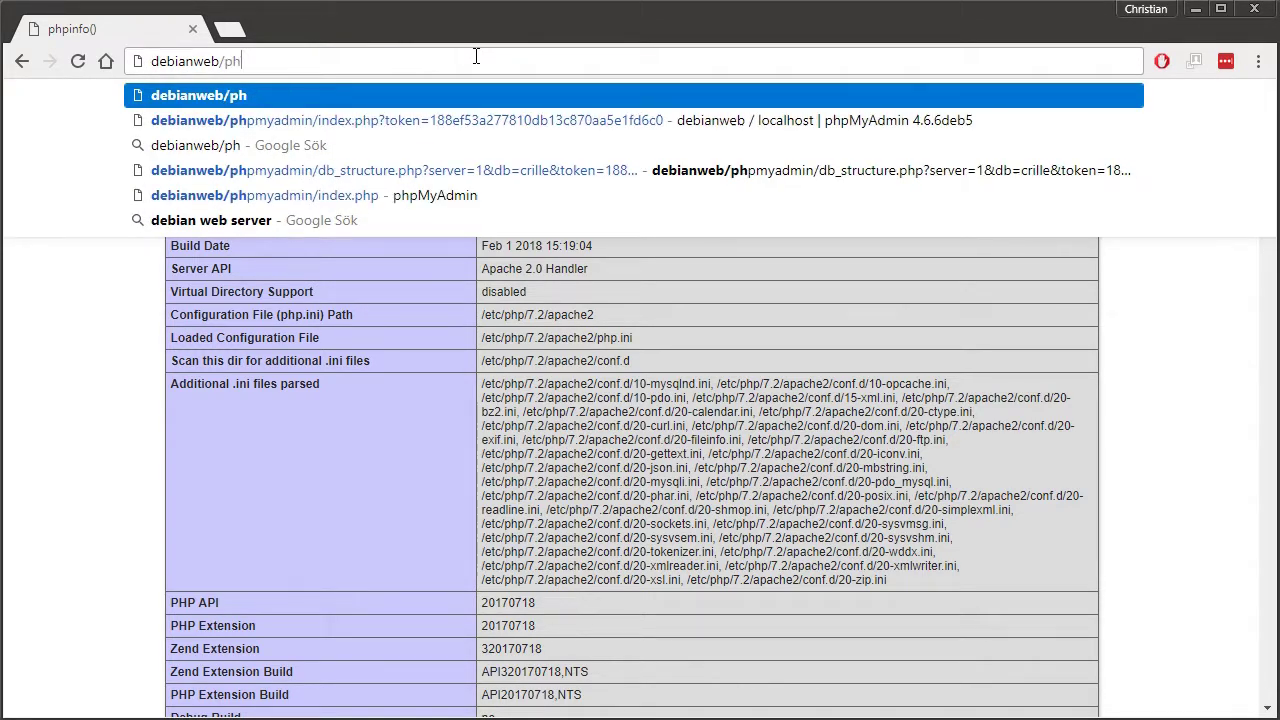
type("pmyadmin")
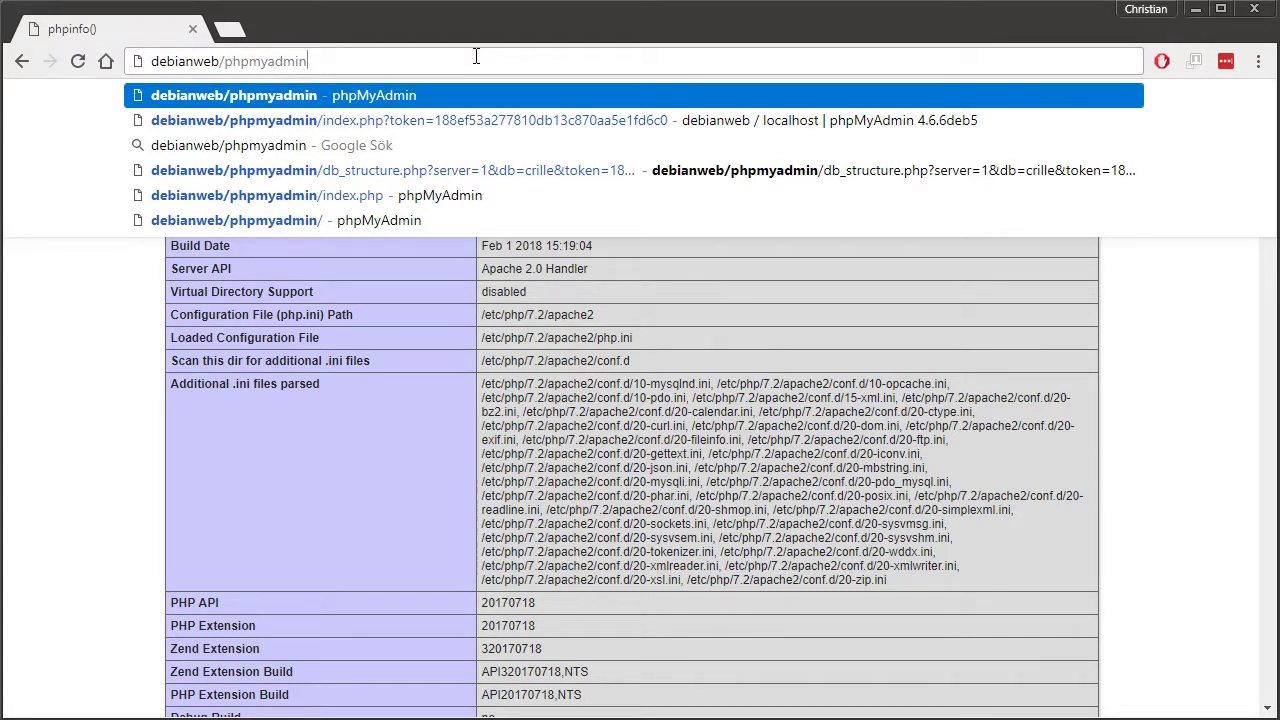
key("Return")
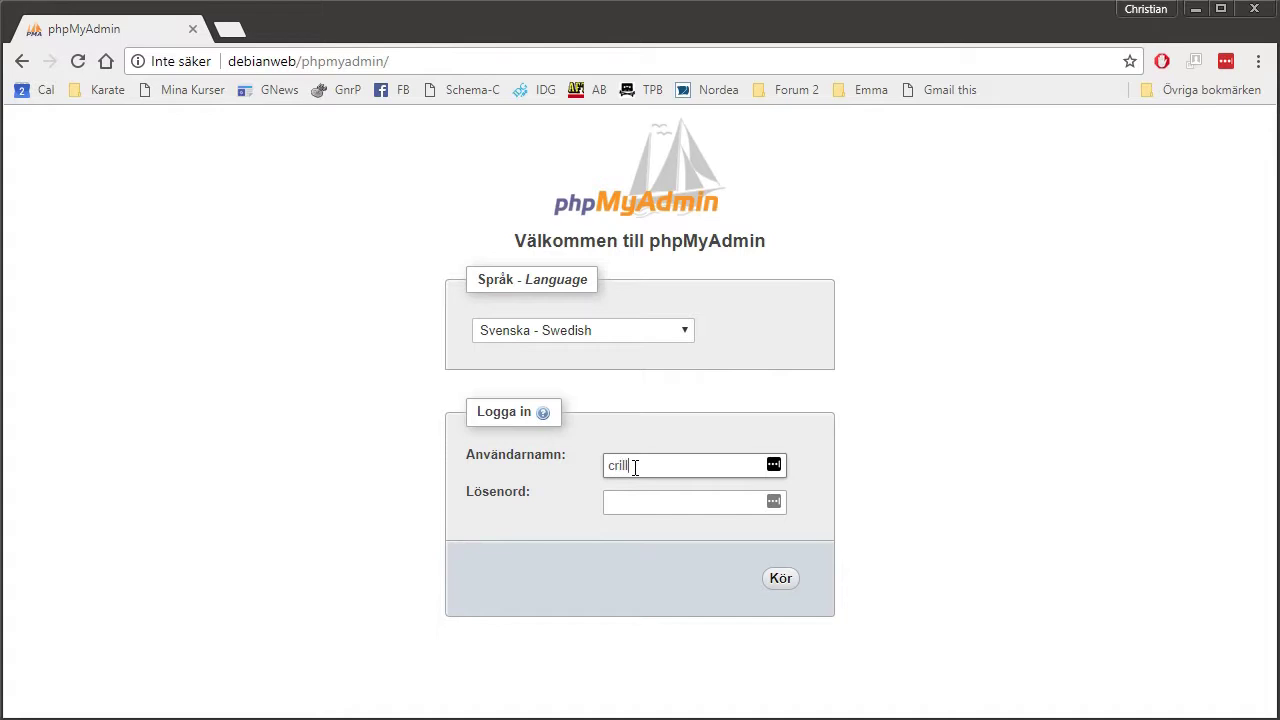
Log in with the account password and decline the Chrome and LastPass password-saving offers.
key("Tab")
type("••")
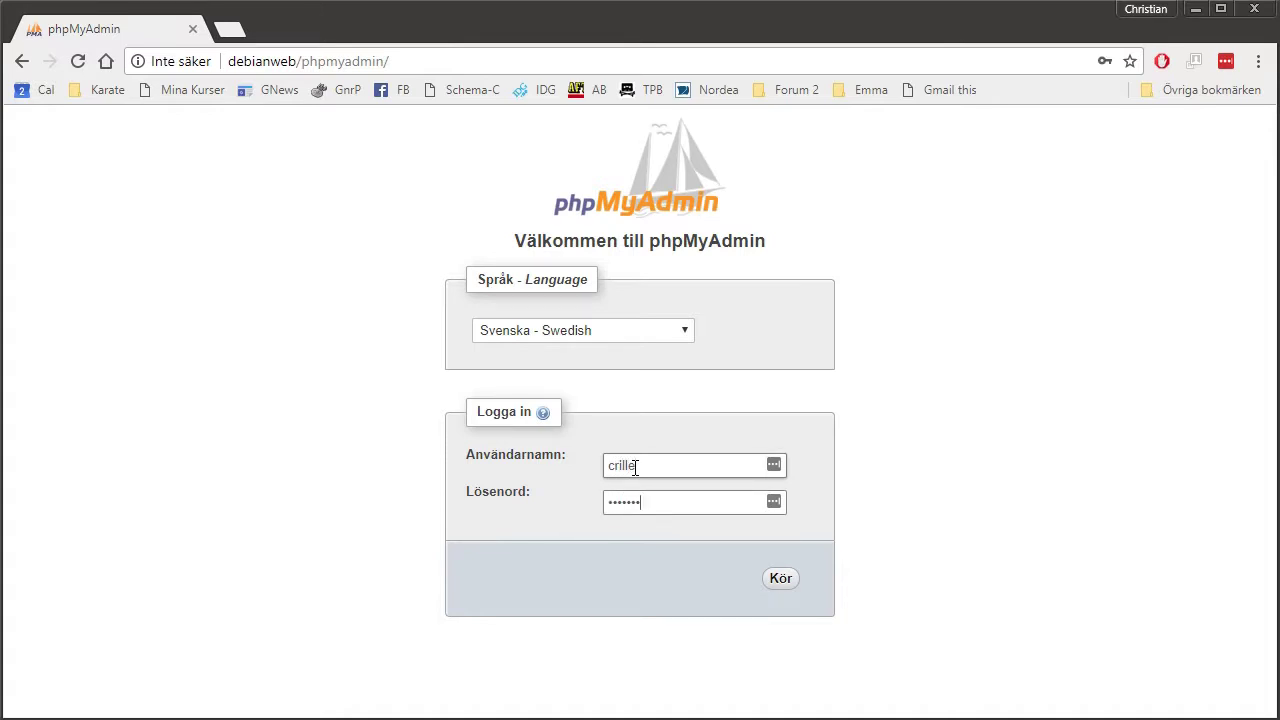
left_click(781, 580)
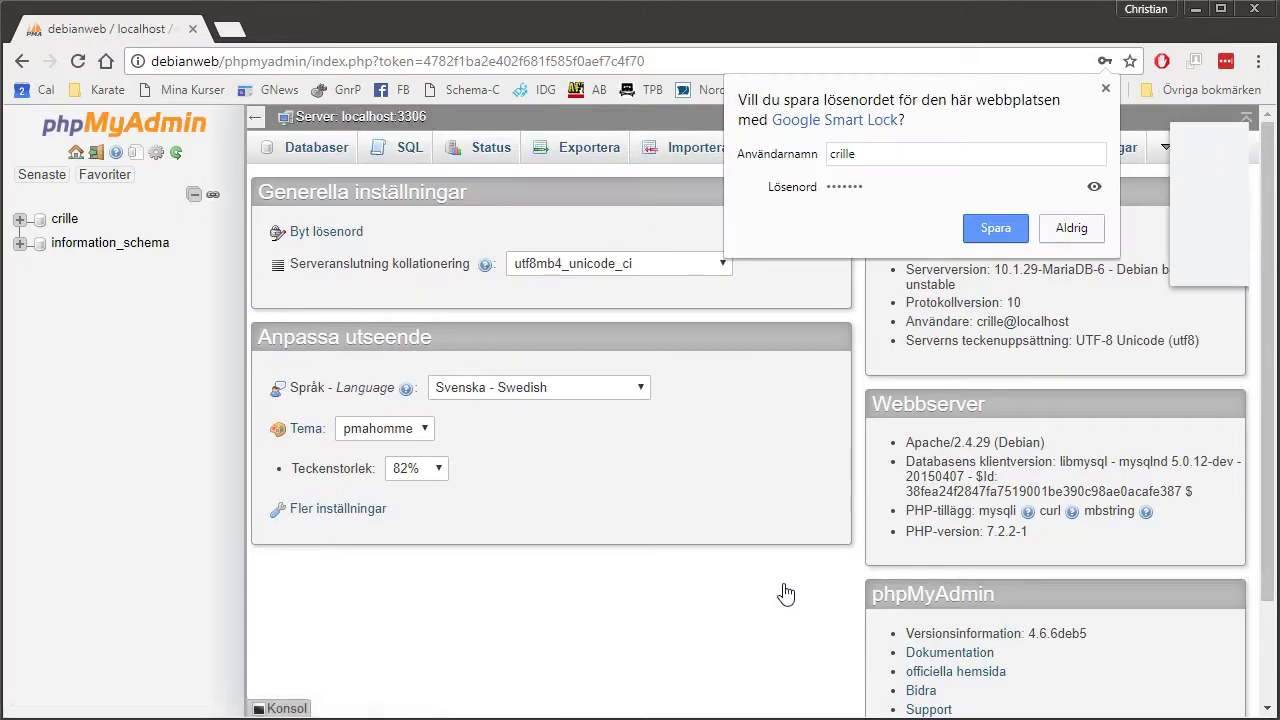
left_click(1105, 88)
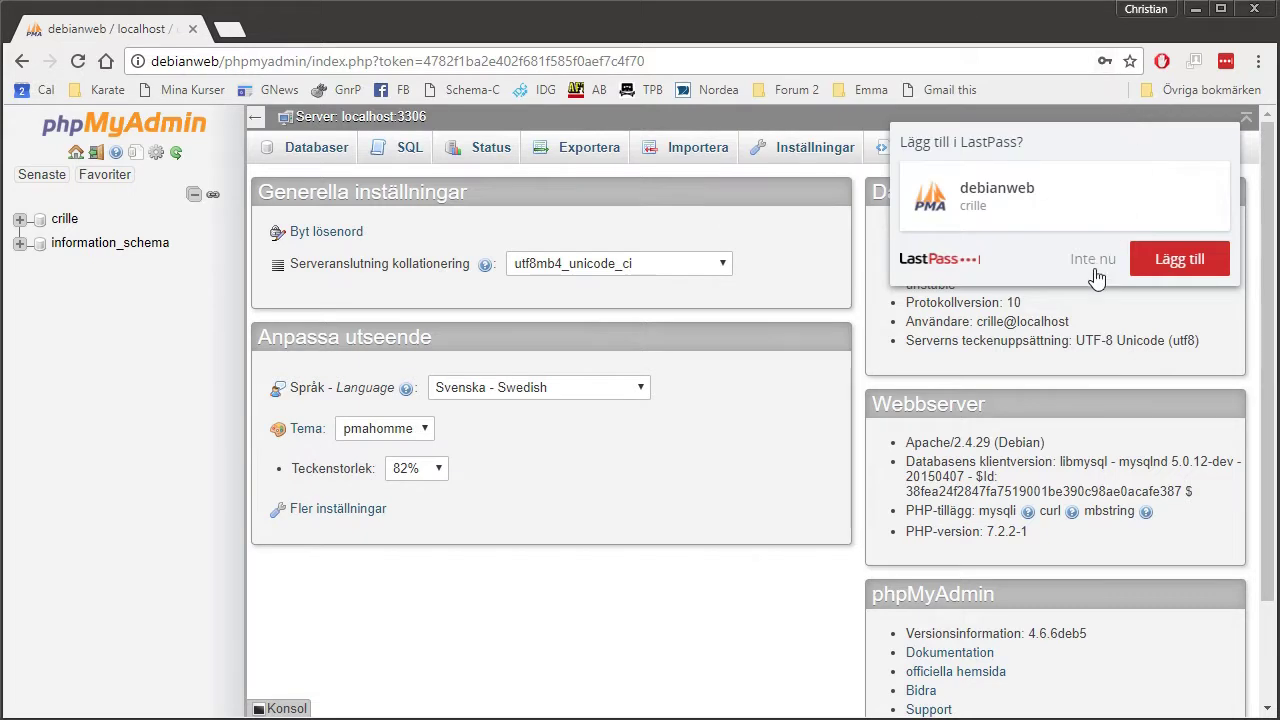
left_click(1097, 259)
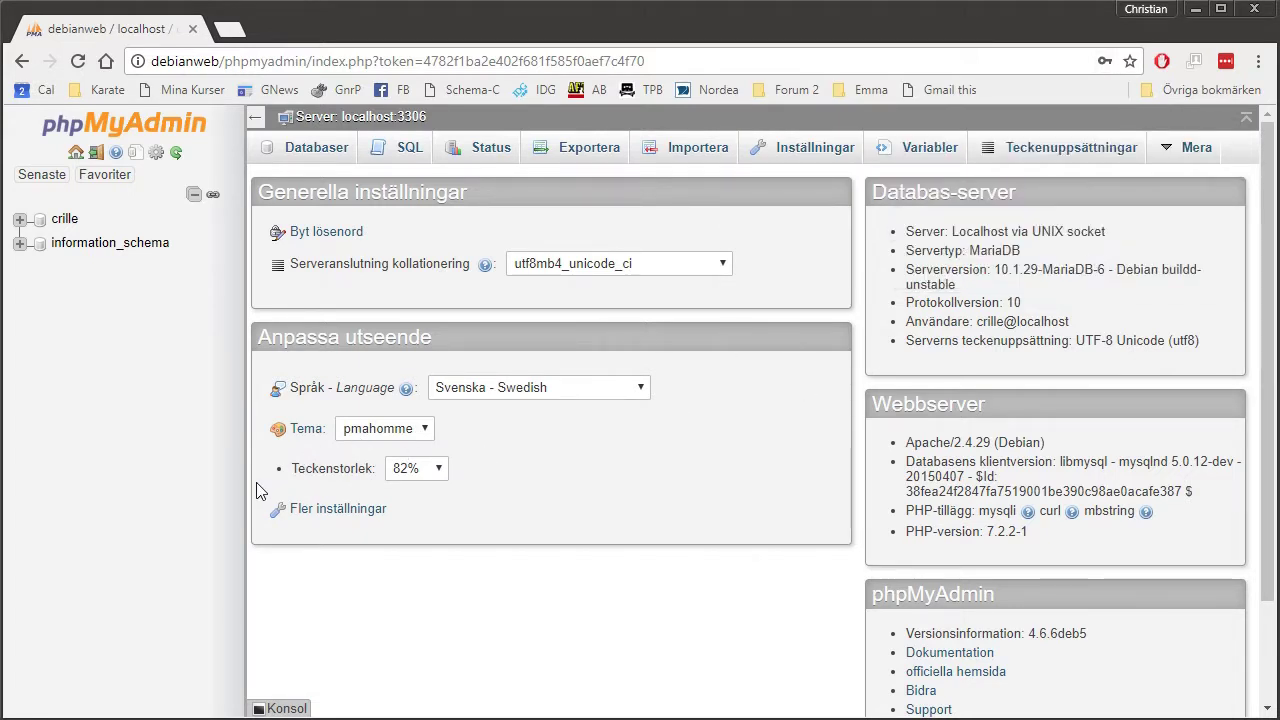
View the user's database structure showing no tables, then log out of phpMyAdmin.
left_click(70, 228)
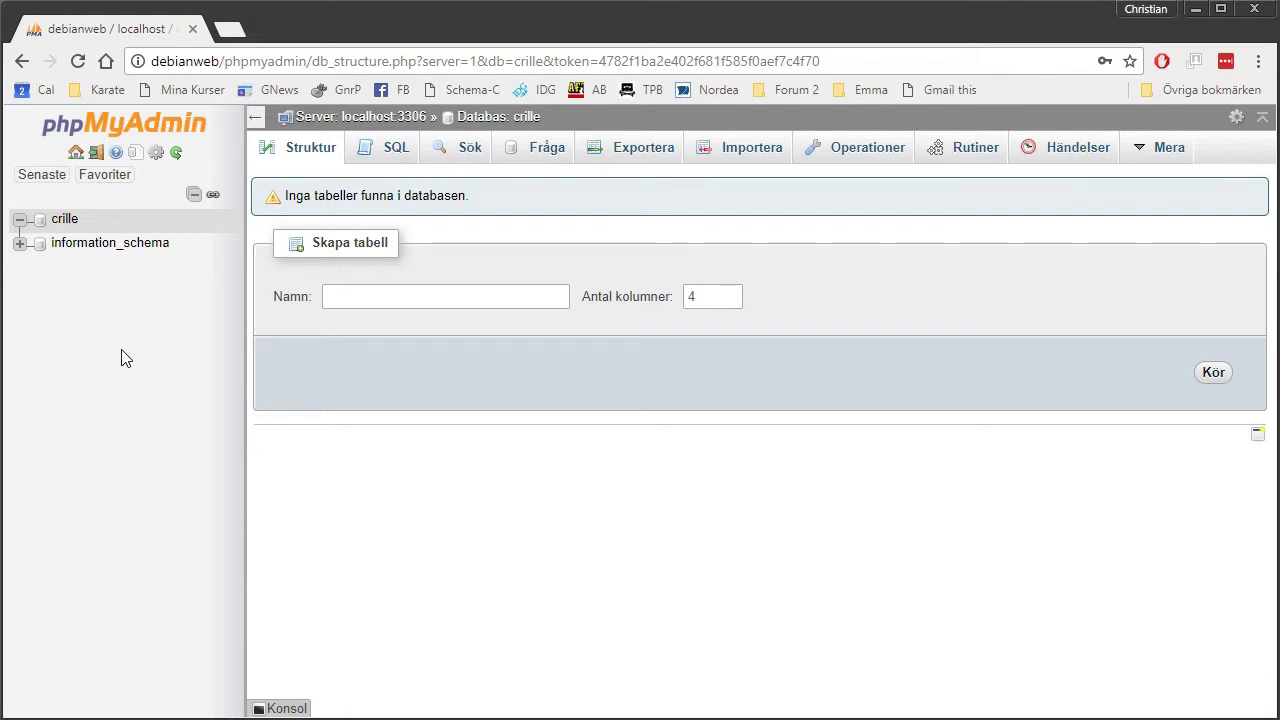
left_click(96, 153)
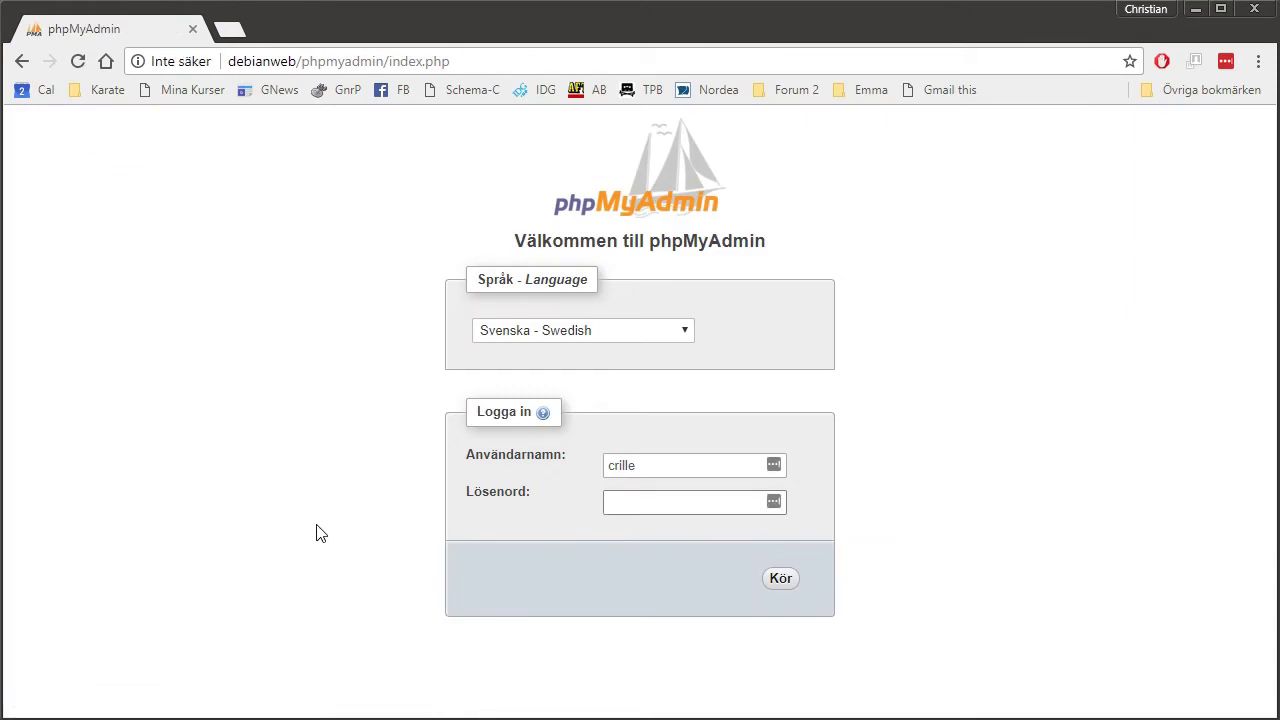